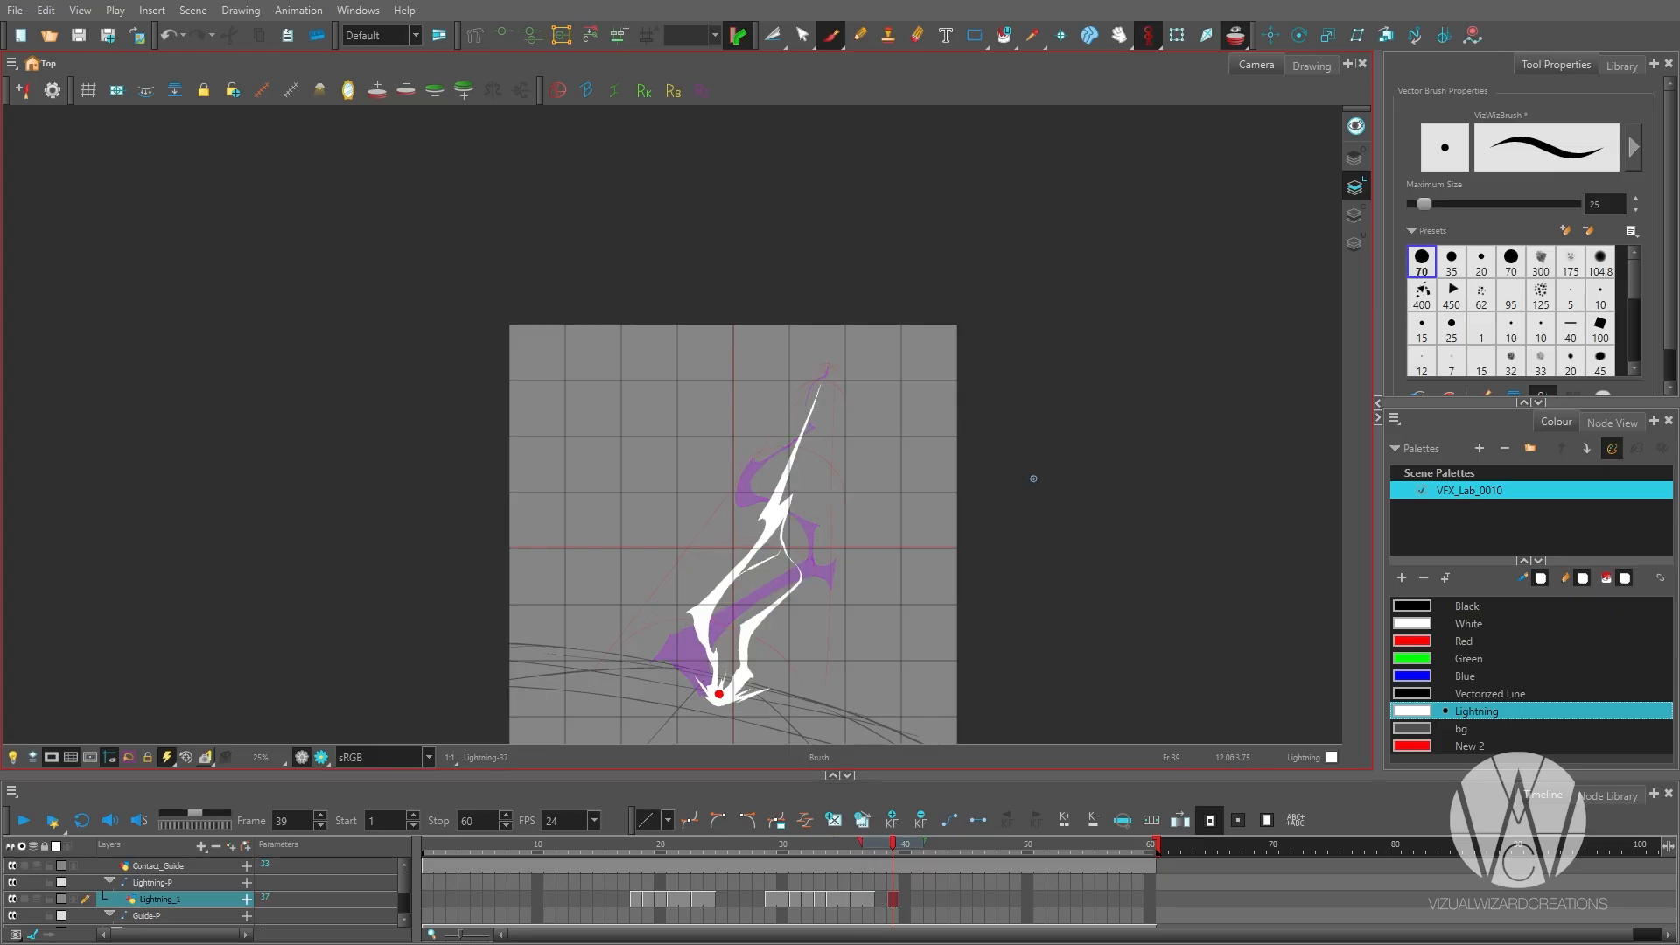
Hold the current Lightning_1 drawing through frame 40 and outline the bolt's tip and left branch on frame 41.
left_click_drag(898, 900, 911, 899)
left_click(917, 900)
scroll(804, 681, "up", 2)
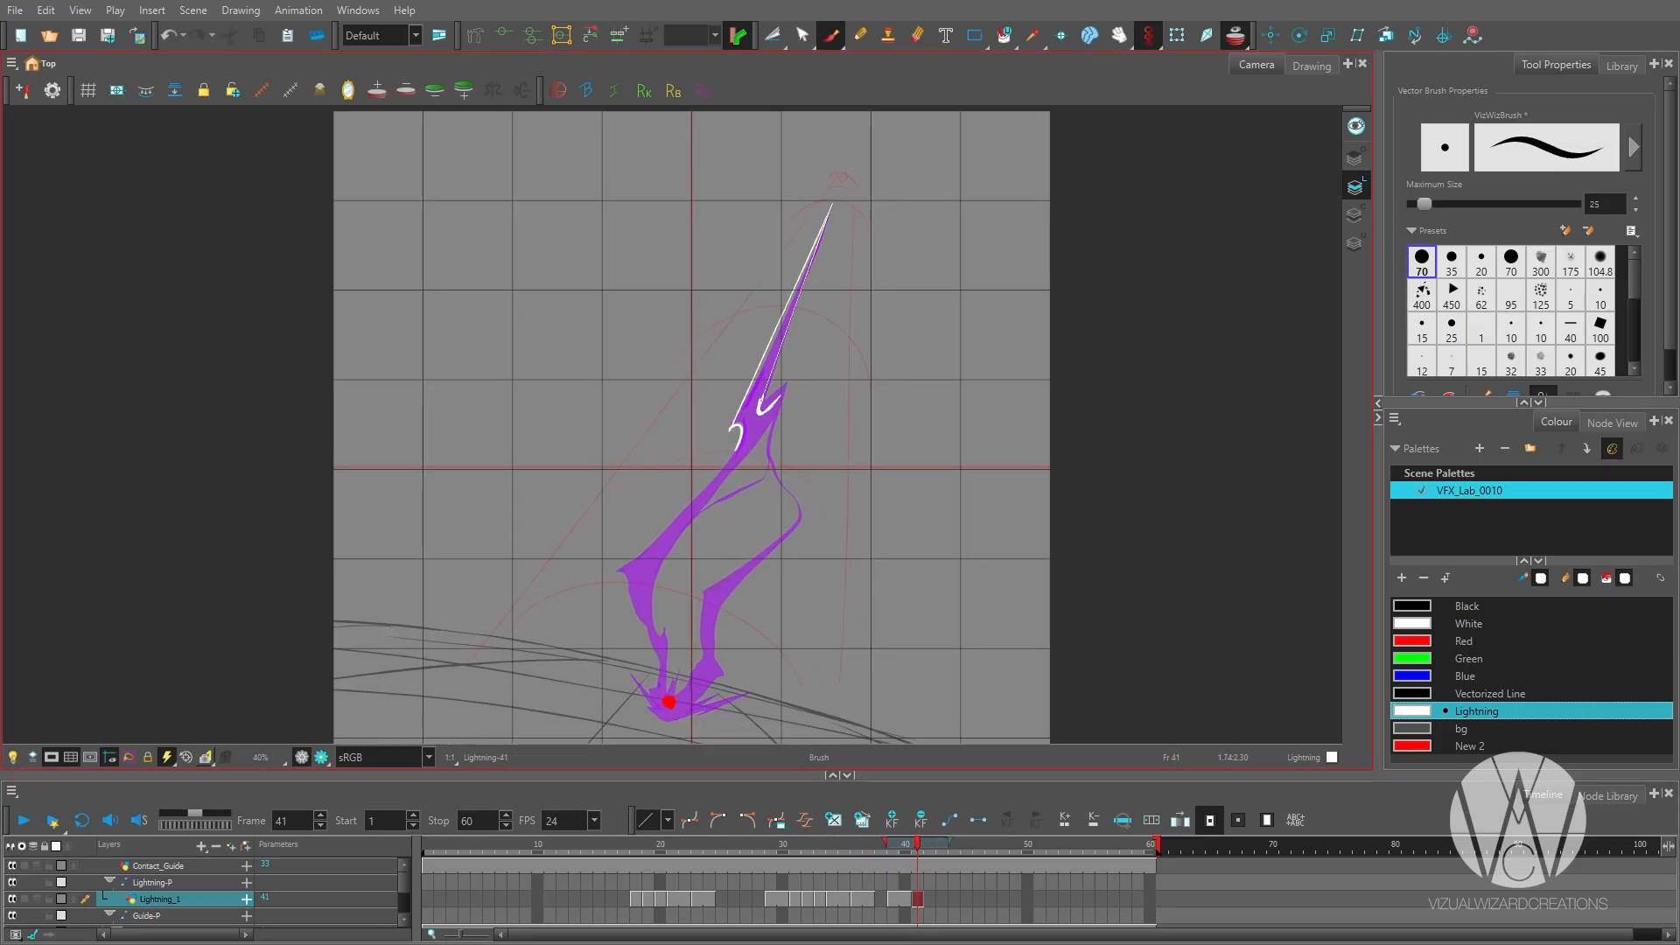
scroll(770, 394, "up", 1)
left_click_drag(770, 394, 817, 221)
left_click_drag(777, 290, 660, 433)
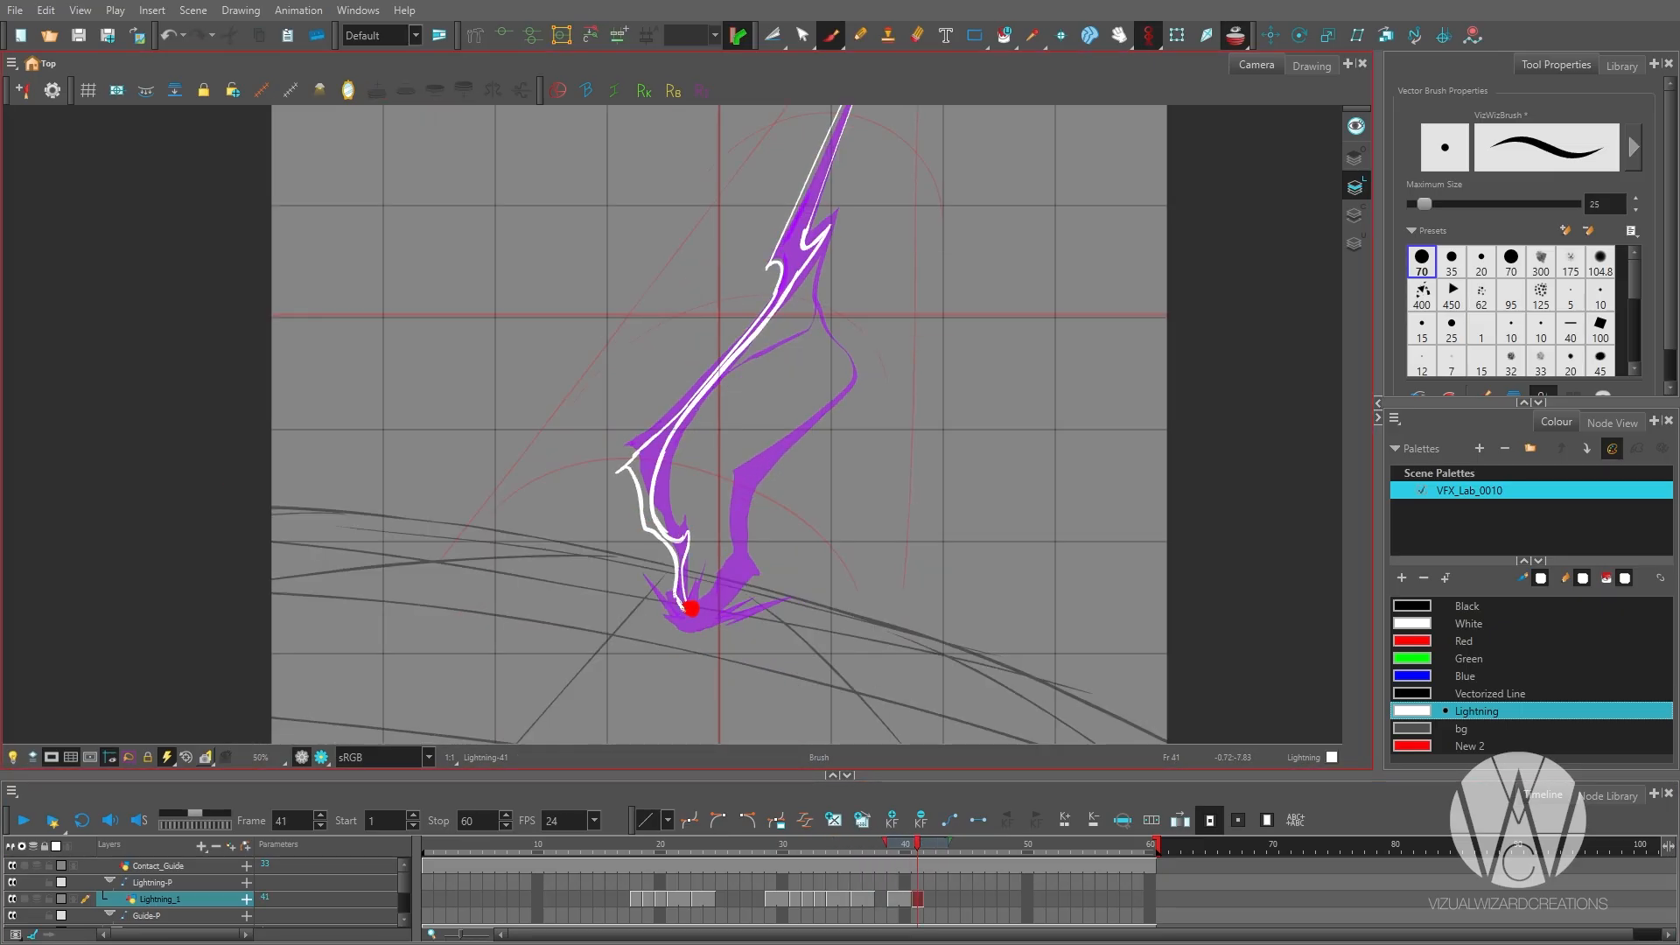
Add the bolt's bending right branch down to the red contact point on frame 41 and fill the shape white.
left_click_drag(792, 316, 718, 395)
left_click_drag(747, 323, 775, 468)
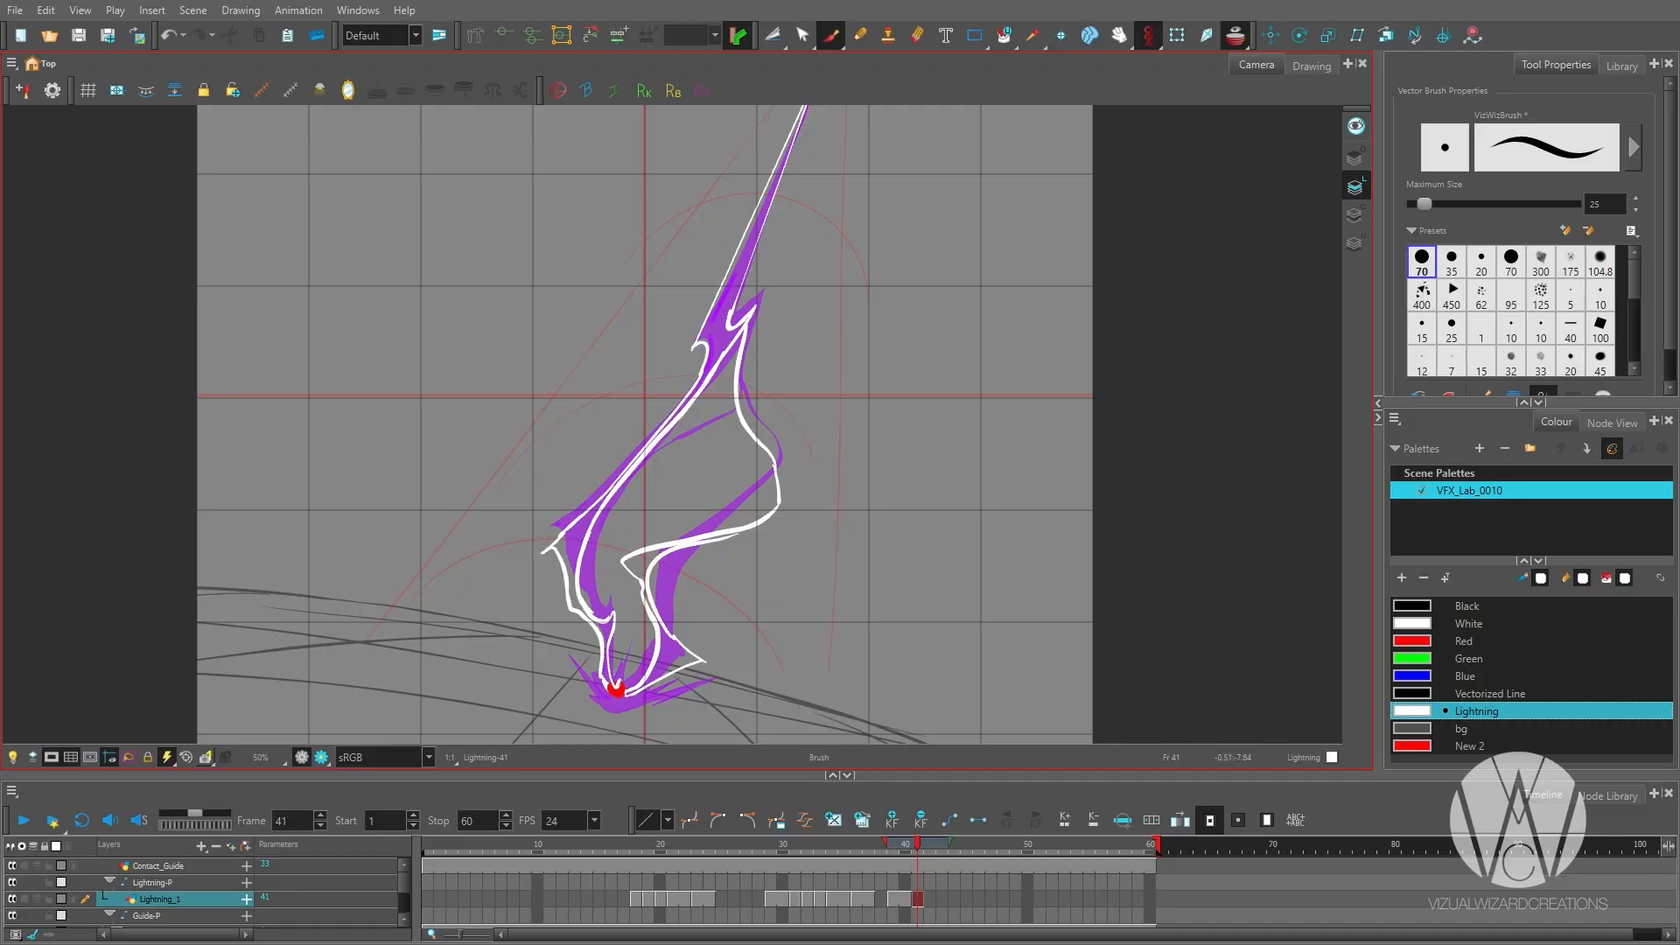
mouse_move(737, 387)
left_mouse_down()
mouse_move(622, 482)
mouse_move(630, 302)
left_mouse_up()
scroll(632, 469, "up", 2)
scroll(632, 440, "down", 1)
scroll(592, 658, "down", 3)
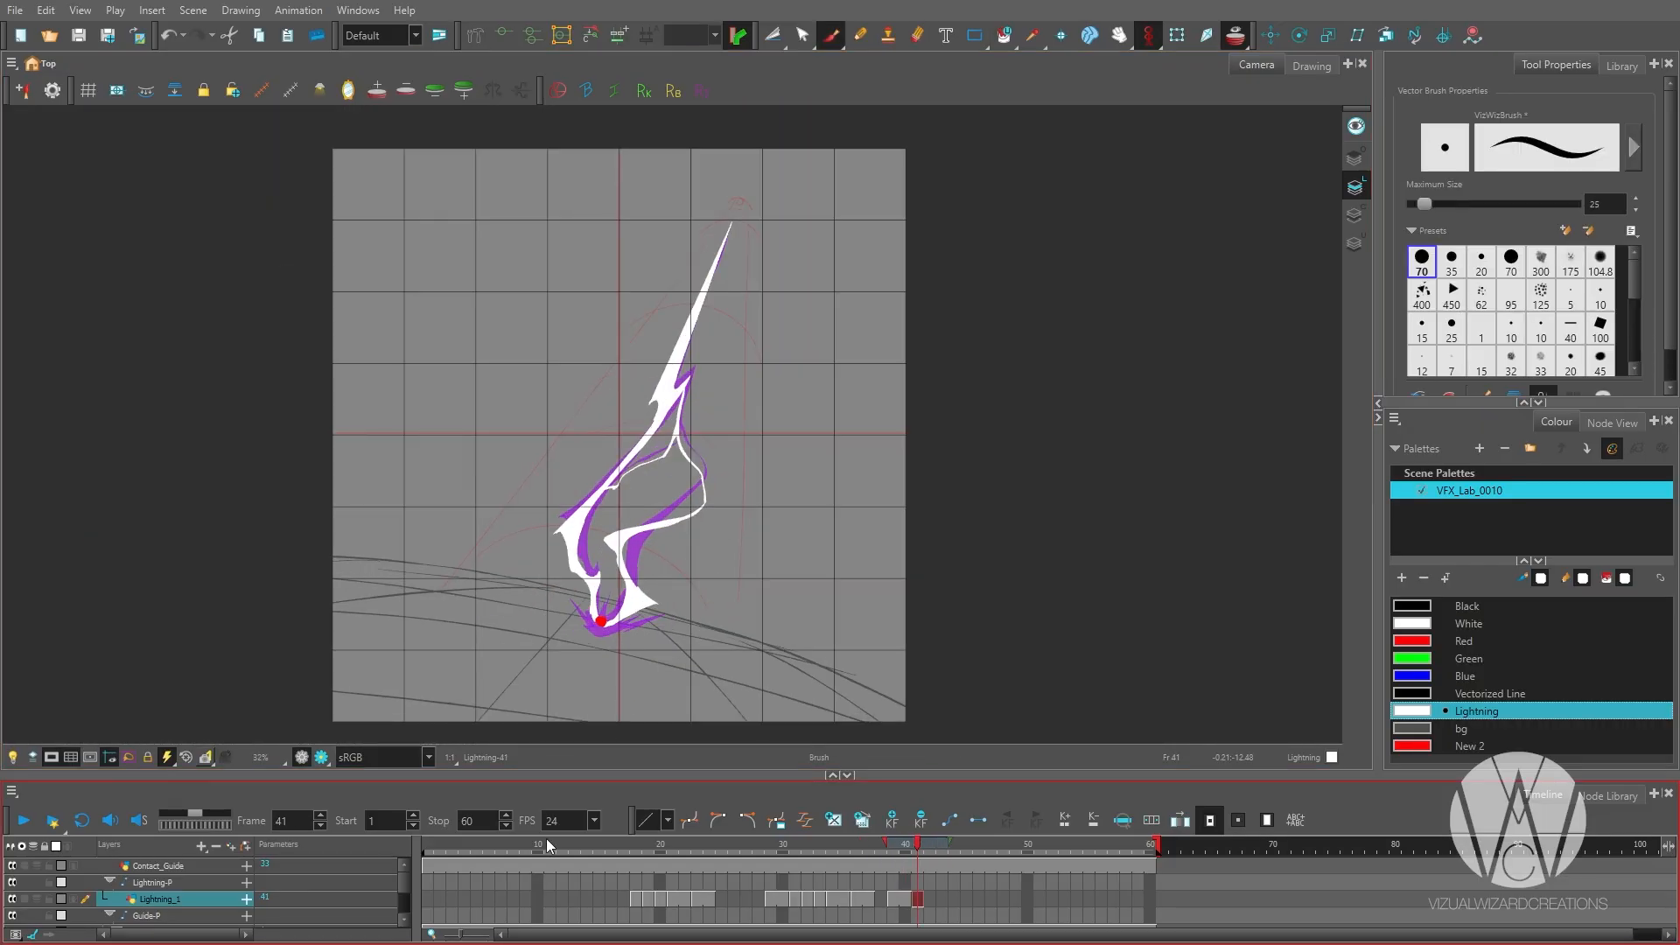
Extend the frame 41 drawing through frame 42 and draw the thinner bolt with its curling right branch on frame 43.
key("F5")
left_click(943, 901)
scroll(731, 605, "up", 1)
left_click_drag(712, 464, 719, 538)
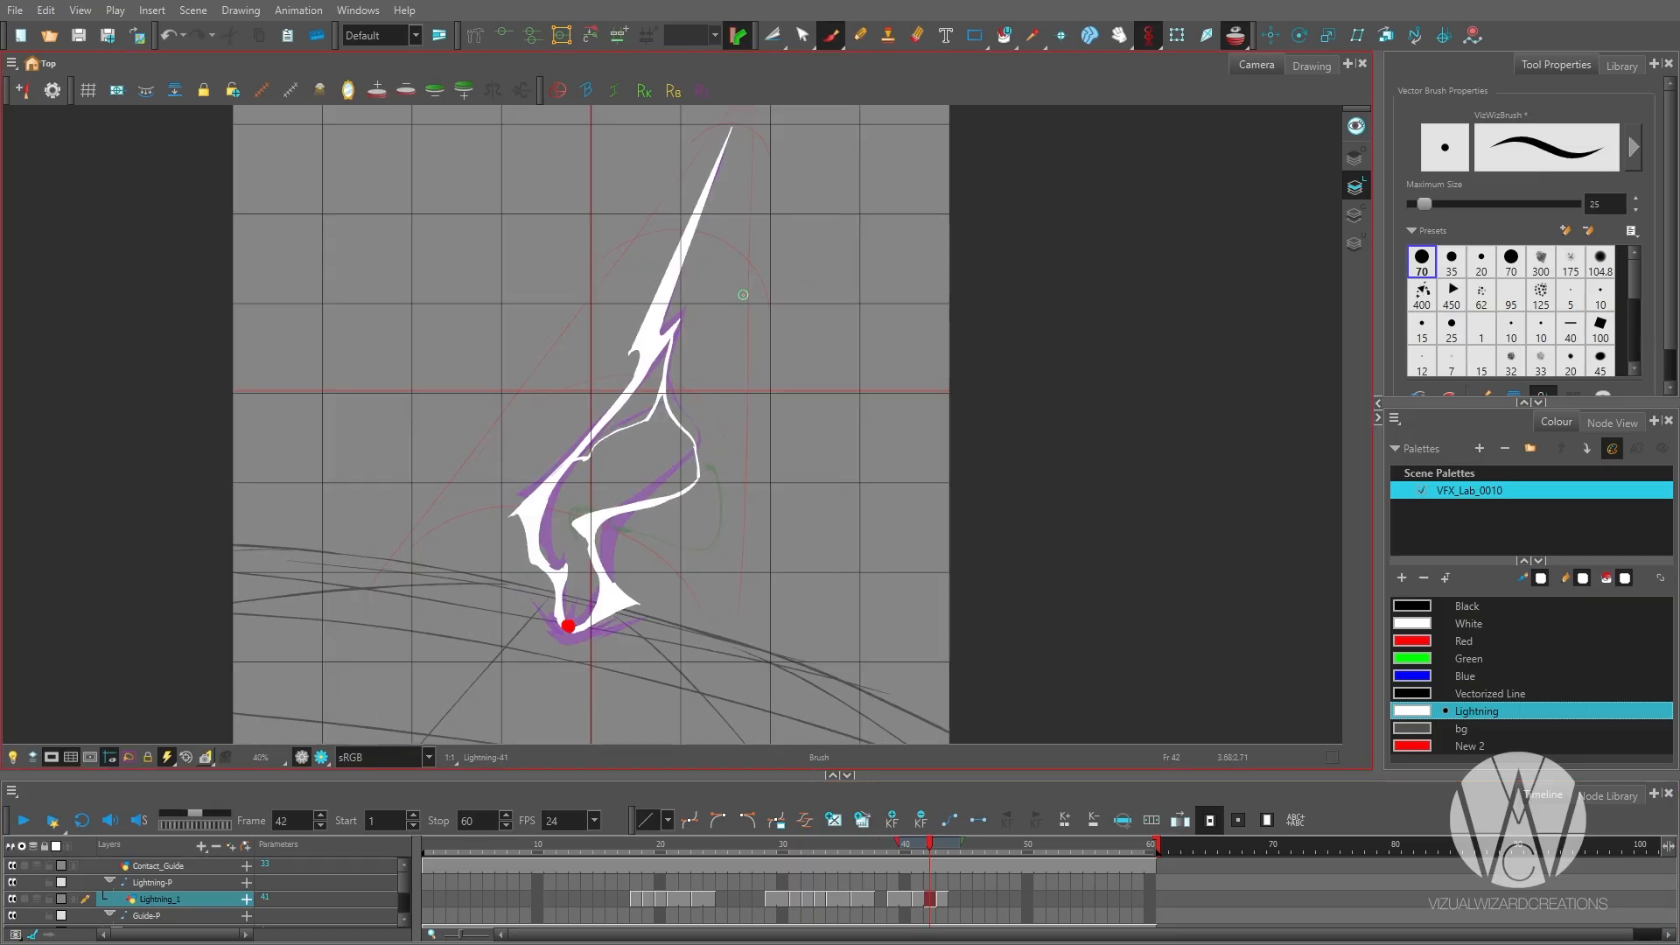
key("comma")
left_click_drag(652, 447, 654, 402)
left_click_drag(631, 560, 664, 483)
left_click_drag(592, 604, 576, 593)
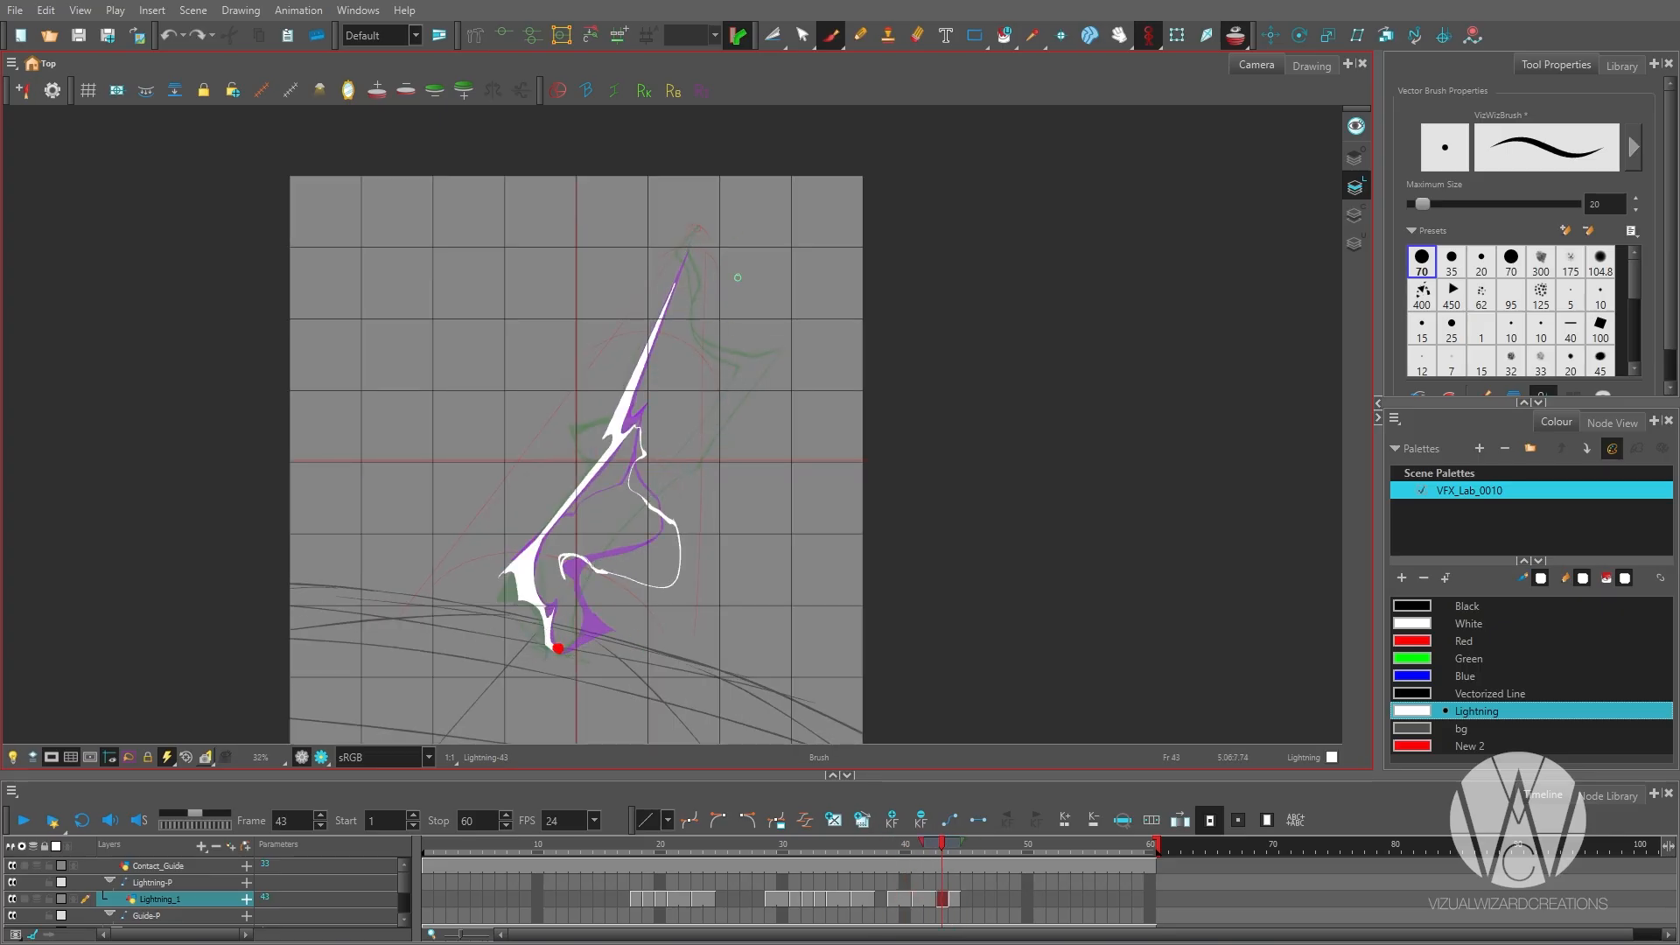
Undo the last two strokes on frame 43 and draw broken lightning fragments to the right of the bolt.
key("ctrl+z")
key("ctrl+z")
left_click_drag(755, 373, 711, 430)
scroll(638, 508, "up", 4)
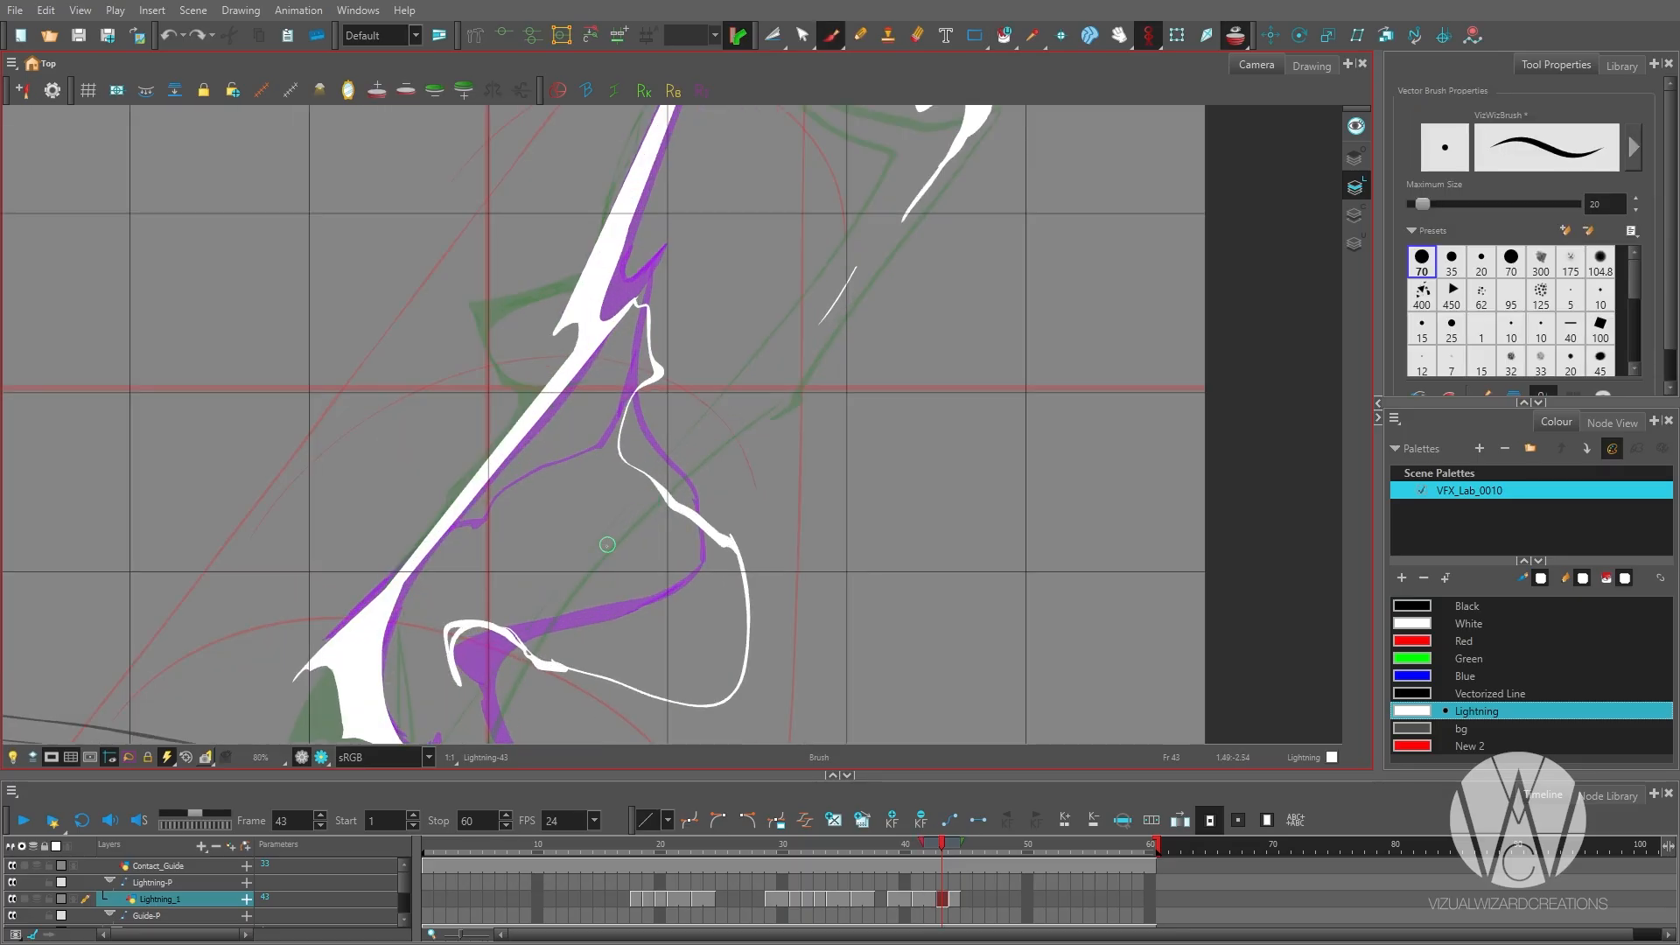
scroll(612, 525, "down", 1)
mouse_move(656, 497)
left_mouse_down()
mouse_move(601, 551)
mouse_move(591, 603)
left_mouse_up()
scroll(670, 536, "down", 4)
Outline and fill the thick diagonal lightning streak on frame 44, using the onion skin as reference.
key("period")
scroll(717, 495, "up", 2)
mouse_move(753, 380)
left_mouse_down()
mouse_move(627, 588)
mouse_move(698, 469)
mouse_move(675, 562)
left_mouse_up()
scroll(685, 560, "up", 2)
key("alt+i")
left_click_drag(683, 456, 499, 639)
scroll(474, 546, "up", 1)
mouse_move(474, 546)
left_mouse_down()
mouse_move(504, 573)
mouse_move(553, 489)
left_mouse_up()
Draw the crooked upper tip and thin left branch of the lightning on frame 44.
scroll(510, 525, "down", 1)
left_click_drag(612, 333, 525, 490)
left_click_drag(492, 429, 470, 501)
scroll(648, 485, "down", 1)
left_click_drag(692, 192, 564, 586)
Refine the upper tip and left branch on frame 44 by alternating Eraser and Brush strokes.
scroll(574, 525, "up", 1)
key("alt+e")
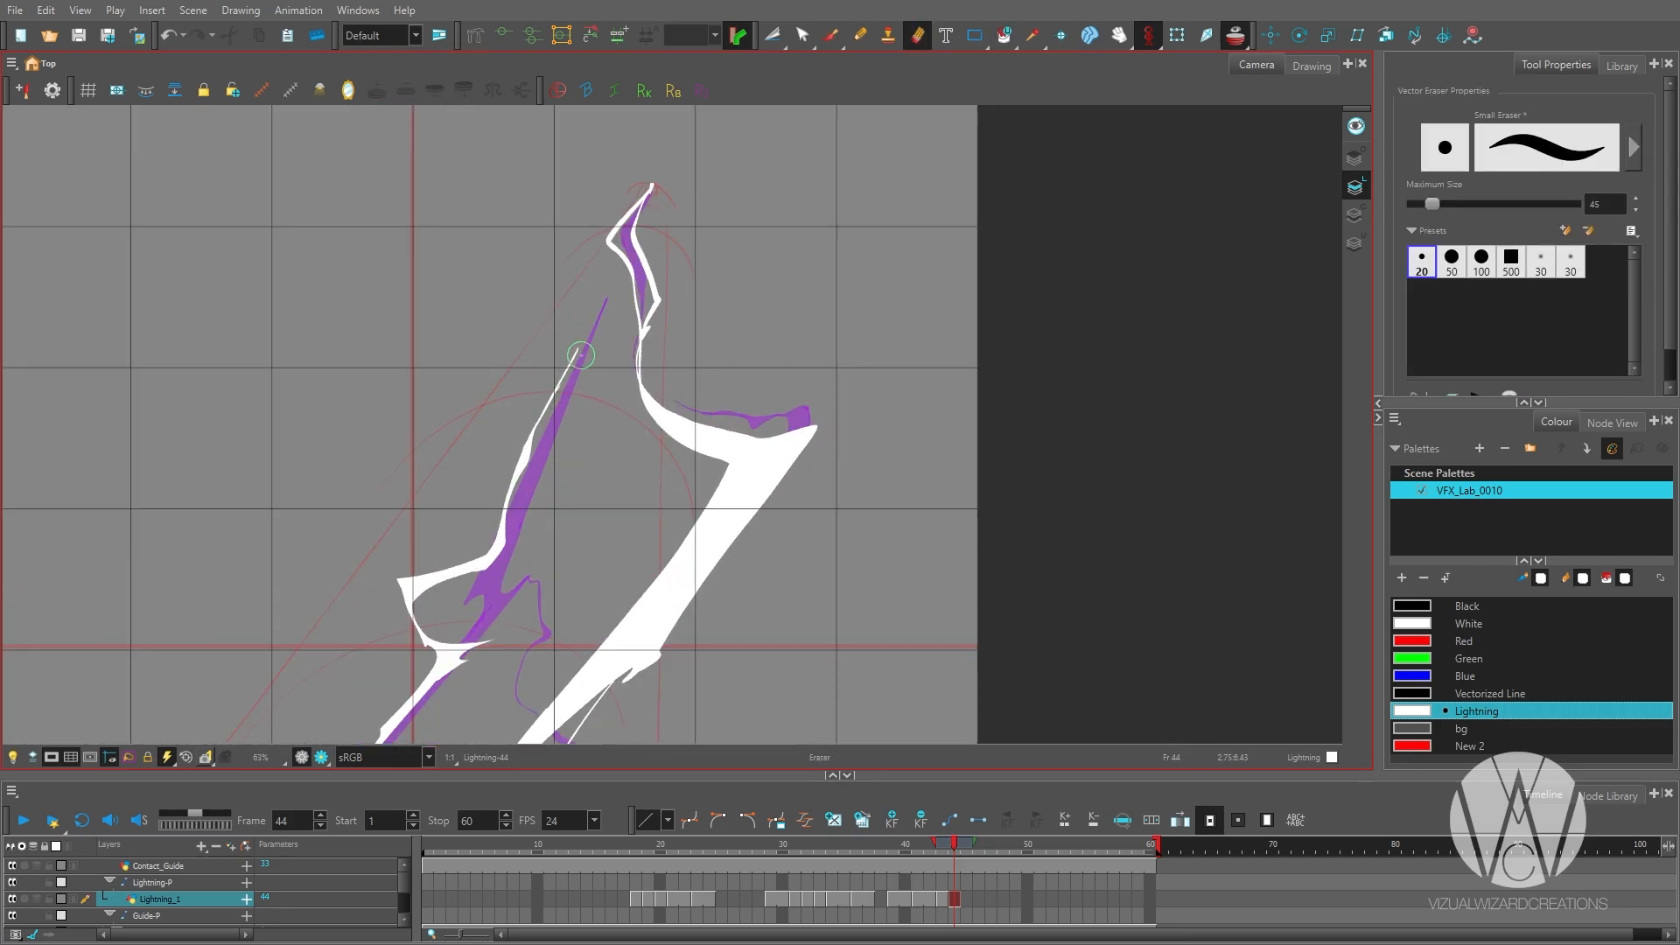
key("alt+b")
left_click_drag(642, 202, 653, 185)
key("alt+e")
mouse_move(657, 350)
left_mouse_down()
mouse_move(701, 264)
mouse_move(686, 308)
left_mouse_up()
key("alt+b")
left_click_drag(689, 235, 693, 313)
scroll(736, 328, "down", 1)
scroll(798, 447, "down", 3)
Draw the breaking-up lightning strokes on frame 45.
key("period")
left_click_drag(604, 589, 637, 627)
mouse_move(594, 559)
left_mouse_down()
mouse_move(780, 474)
mouse_move(743, 306)
left_mouse_up()
Play back the lightning animation and check the drawings around frame 42.
scroll(746, 624, "down", 1)
key("comma")
key("comma")
key("comma")
key("comma")
key("comma")
key("comma")
key("comma")
key("comma")
key("comma")
key("comma")
key("comma")
key("comma")
key("comma")
key("comma")
key("comma")
key("comma")
key("comma")
key("comma")
key("comma")
key("comma")
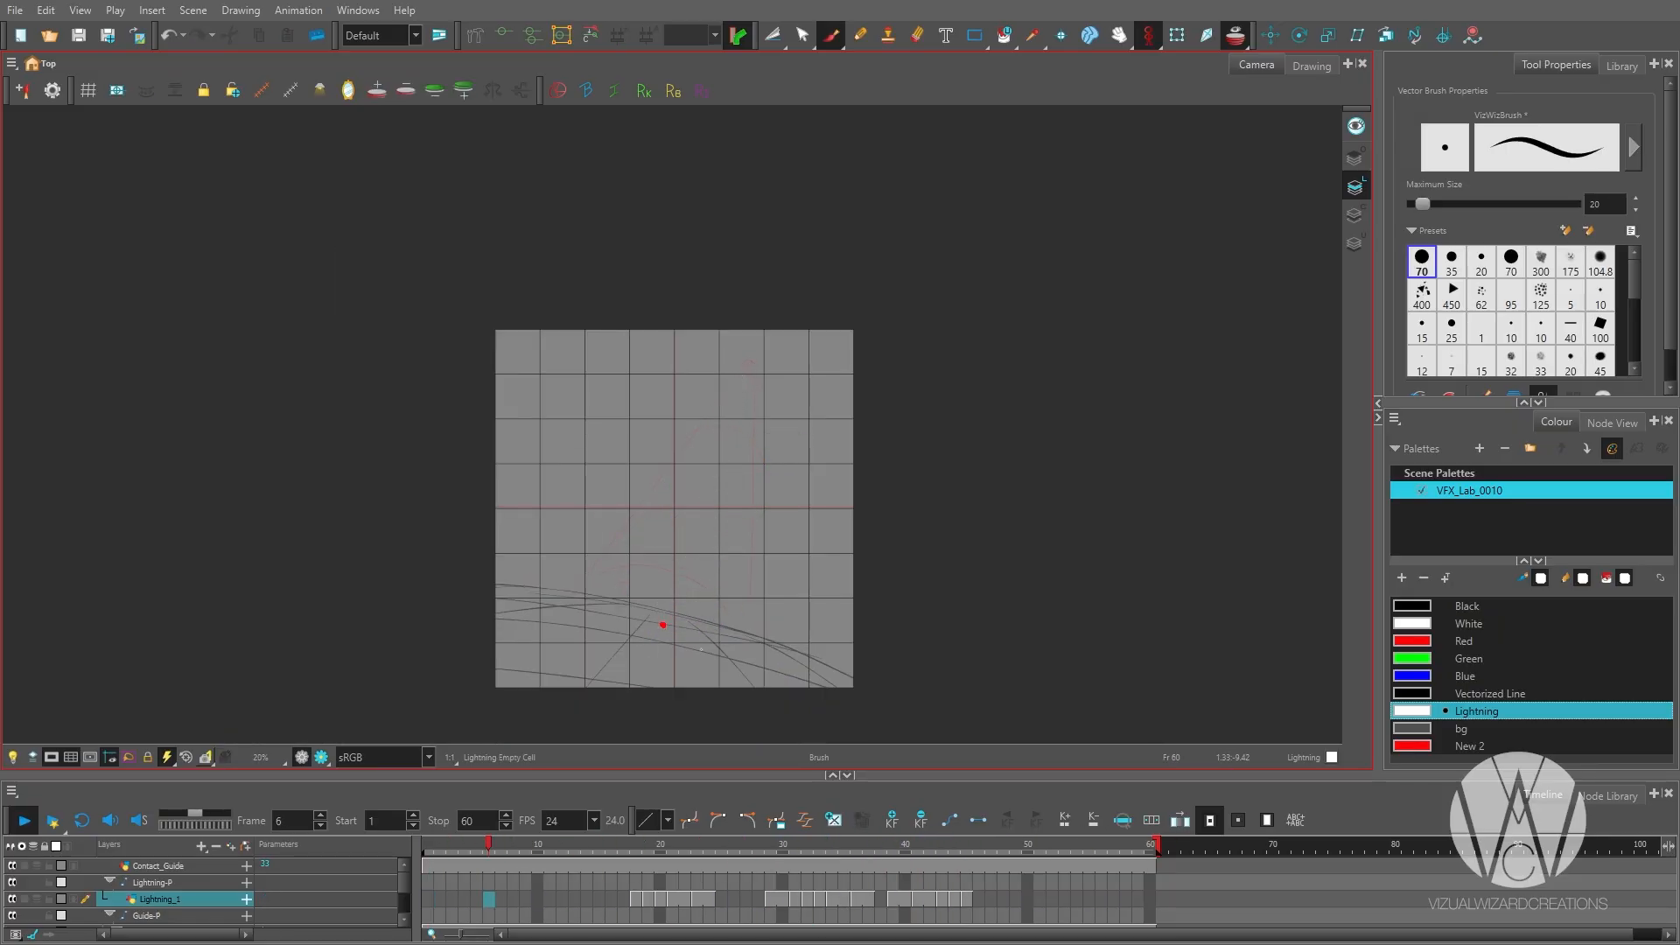
key("shift+Return")
key("comma")
key("comma")
scroll(702, 649, "up", 2)
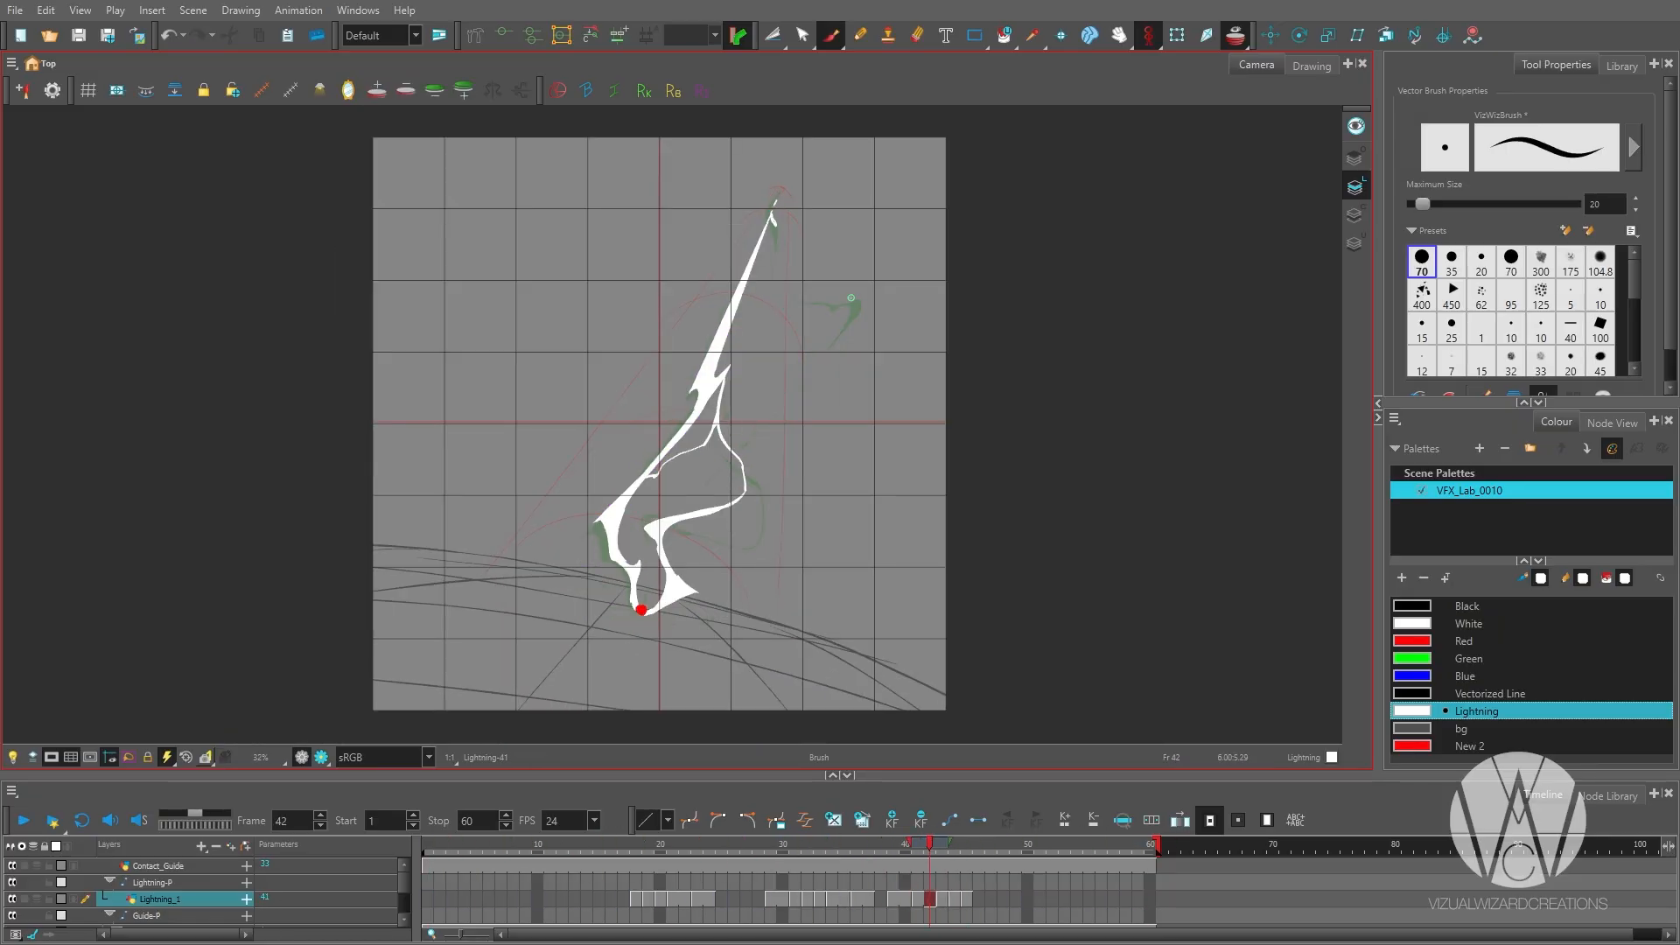
scroll(641, 610, "down", 2)
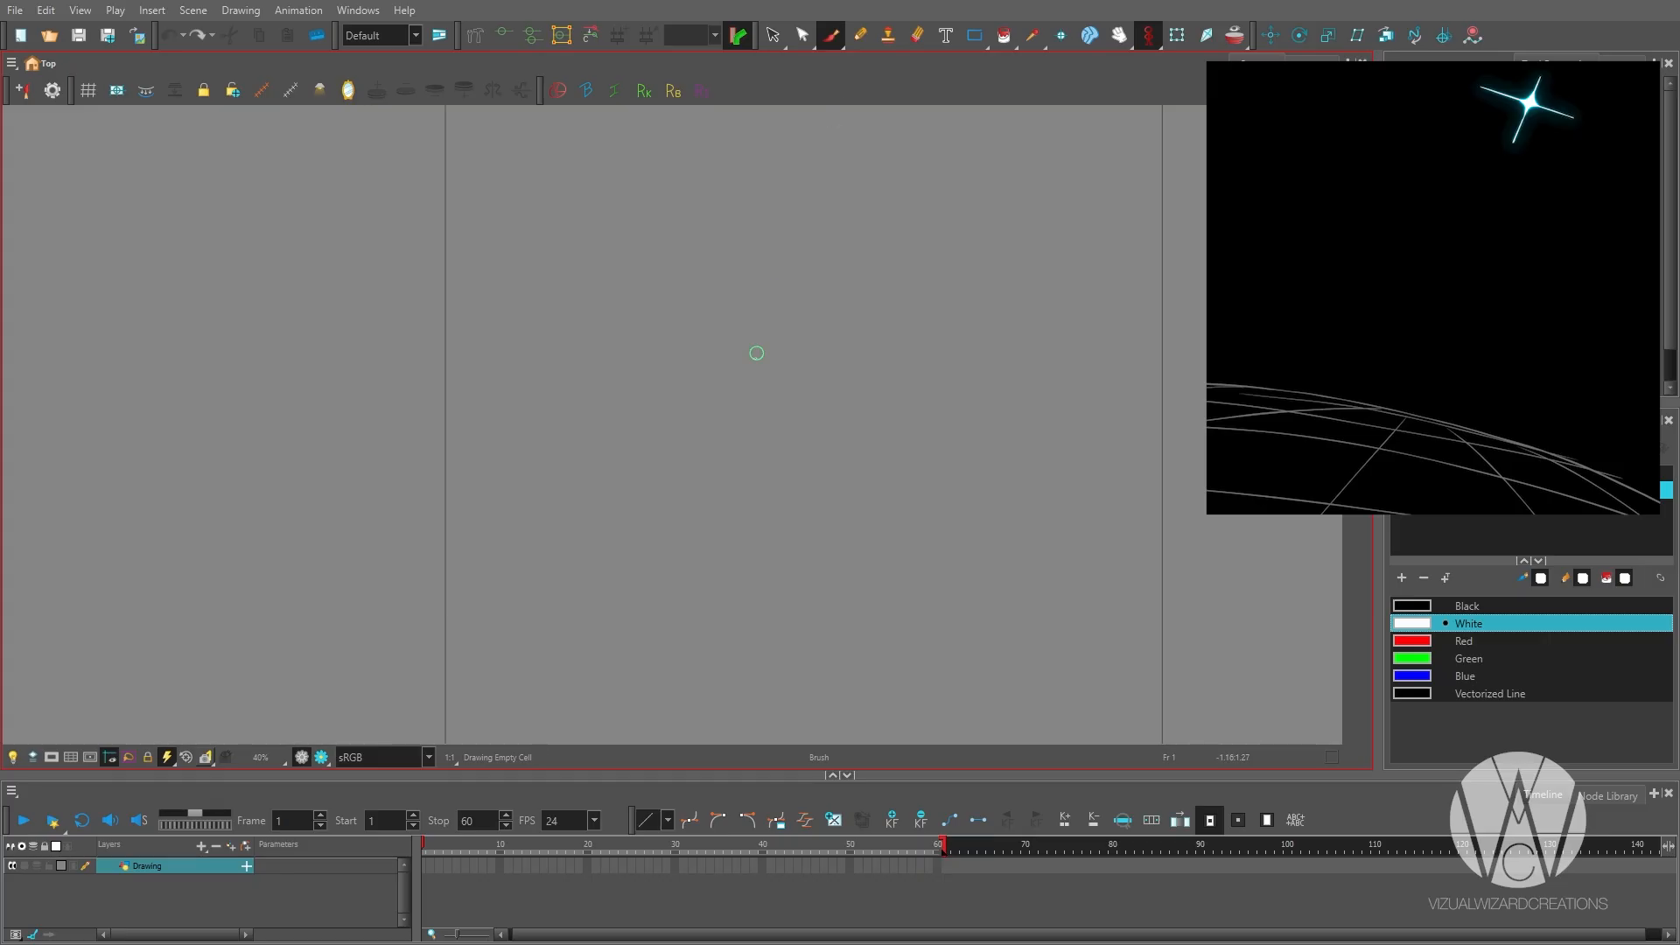
scroll(562, 521, "down", 2)
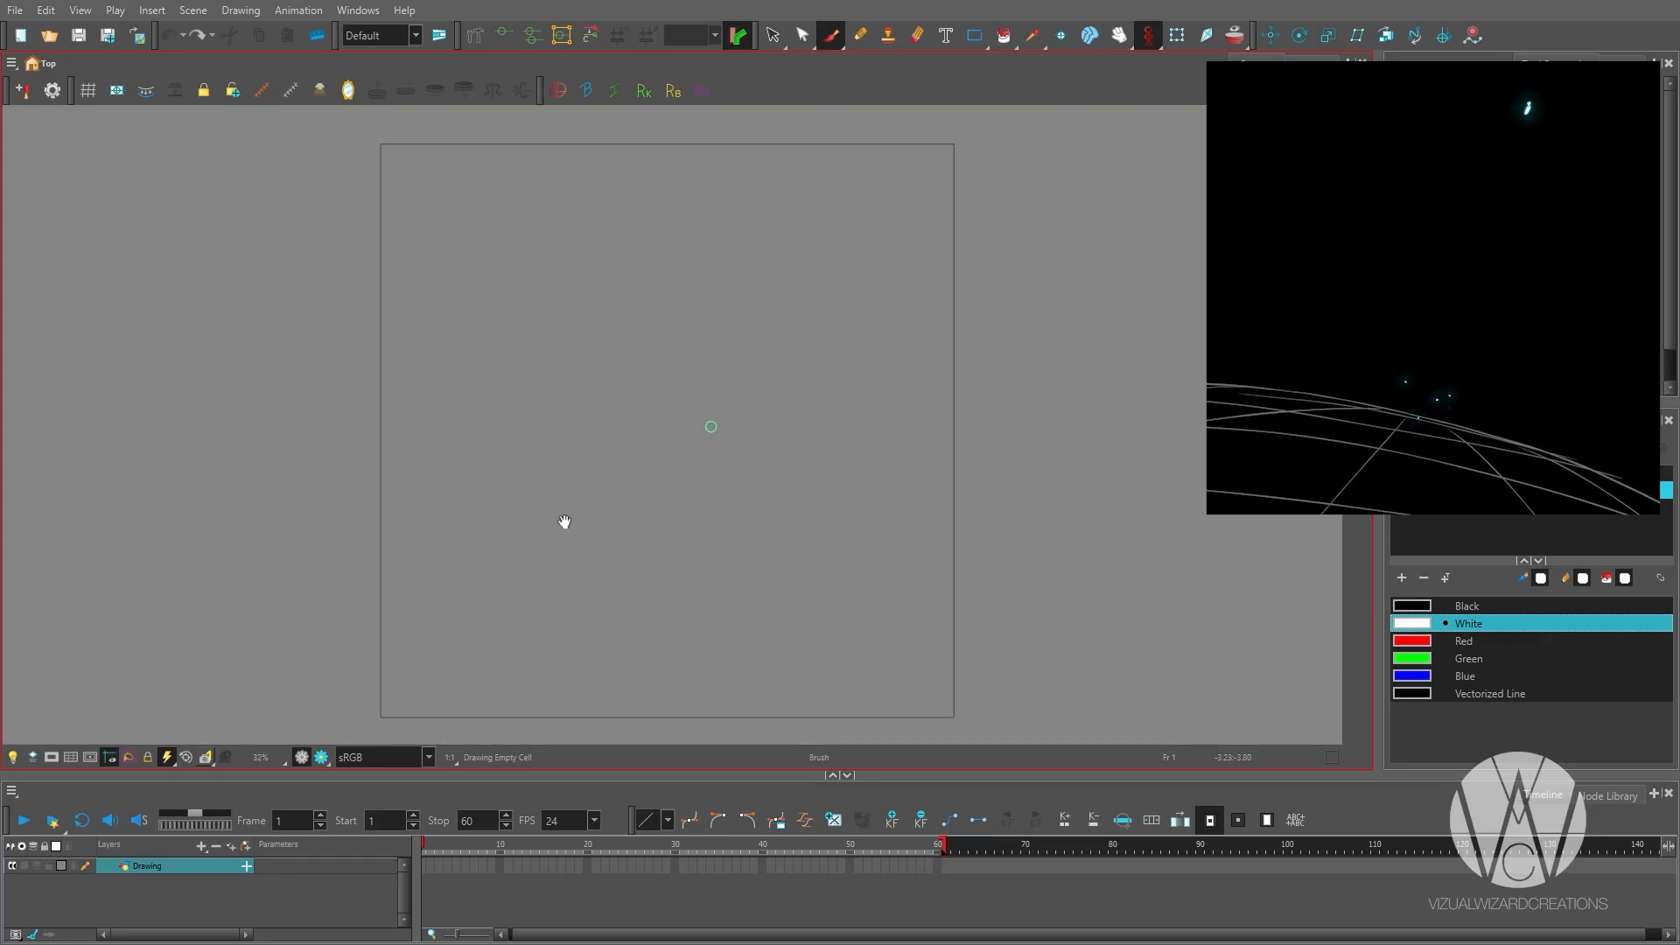
scroll(691, 362, "down", 1)
scroll(692, 362, "up", 1)
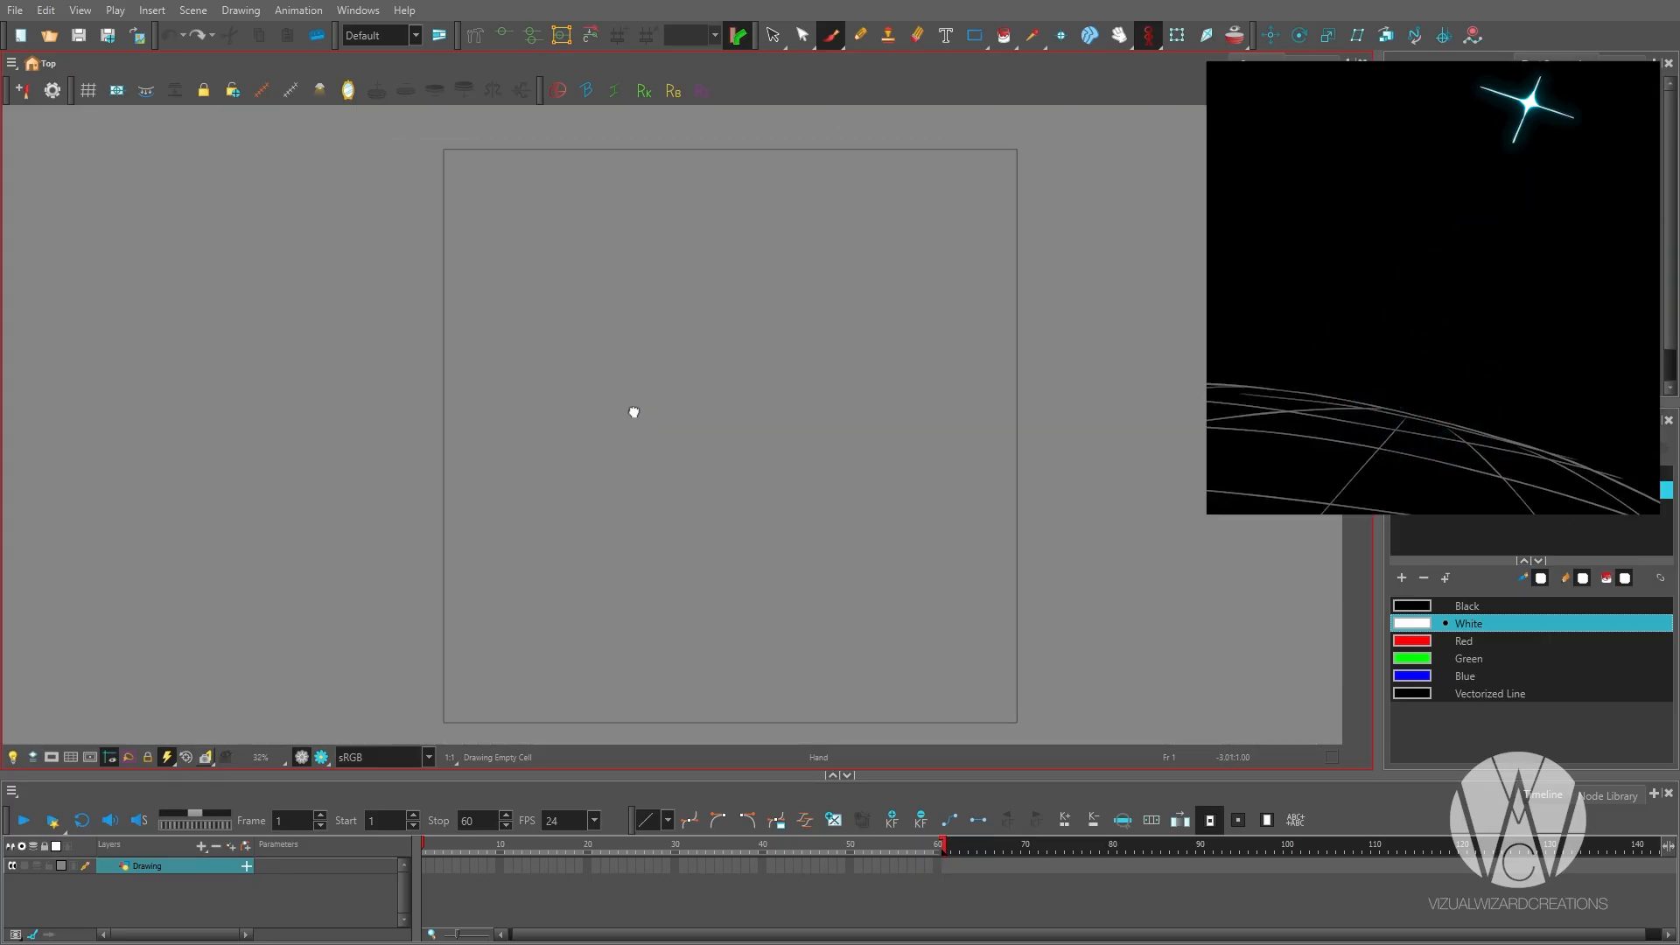
left_click_drag(633, 412, 487, 732)
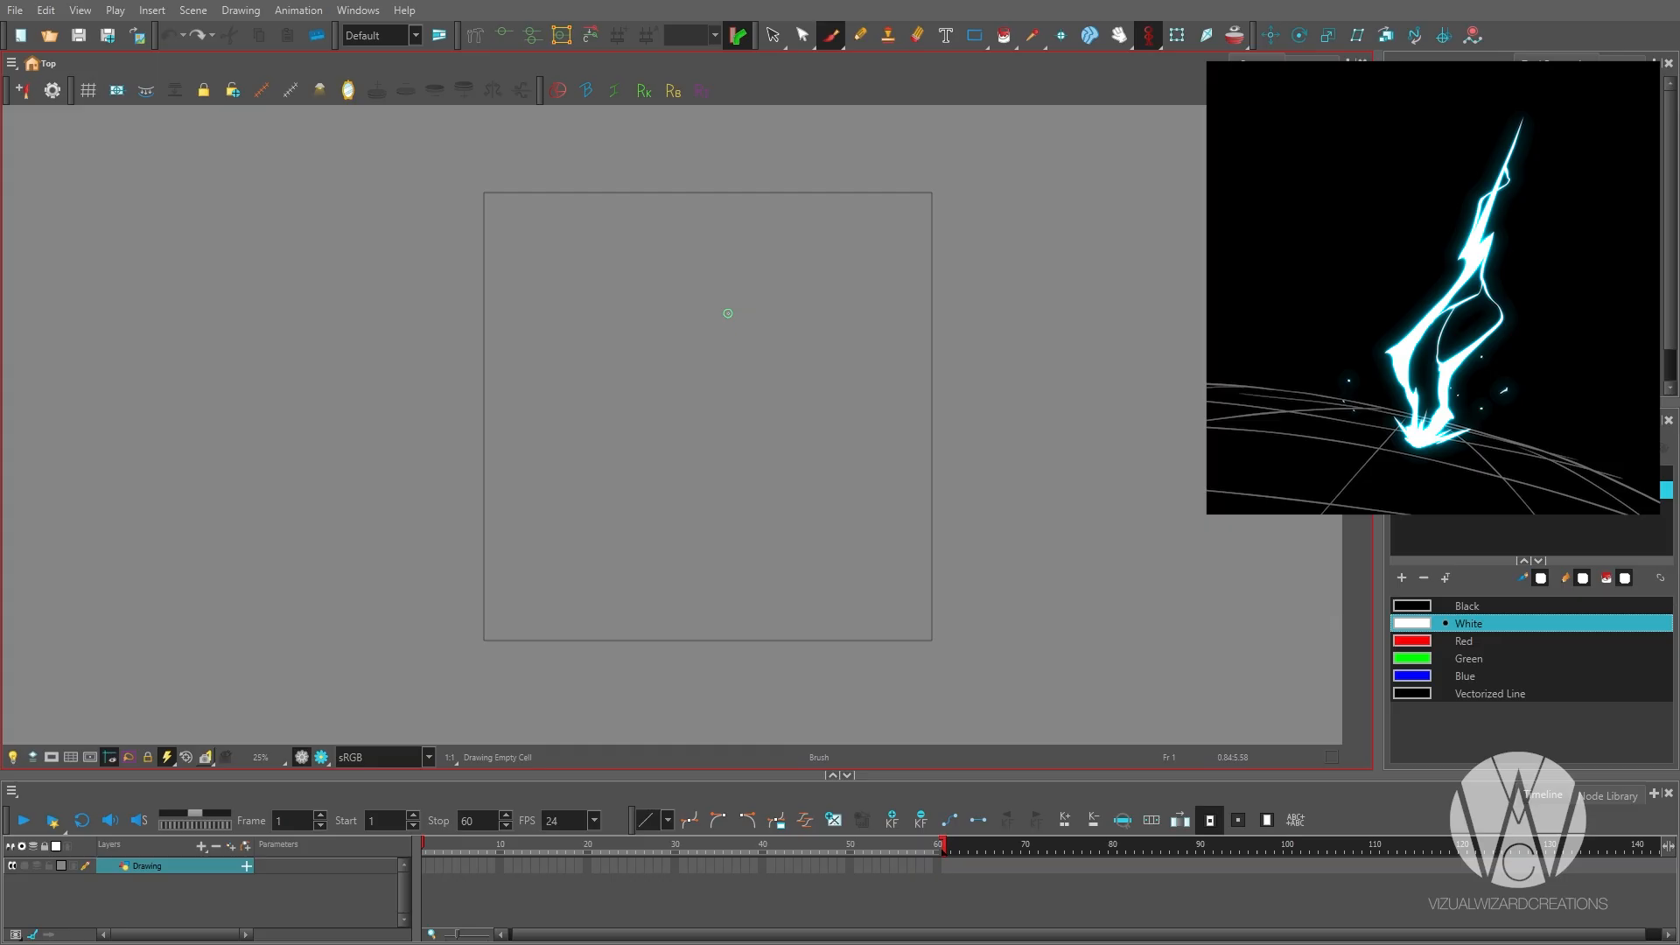
left_click_drag(768, 206, 431, 589)
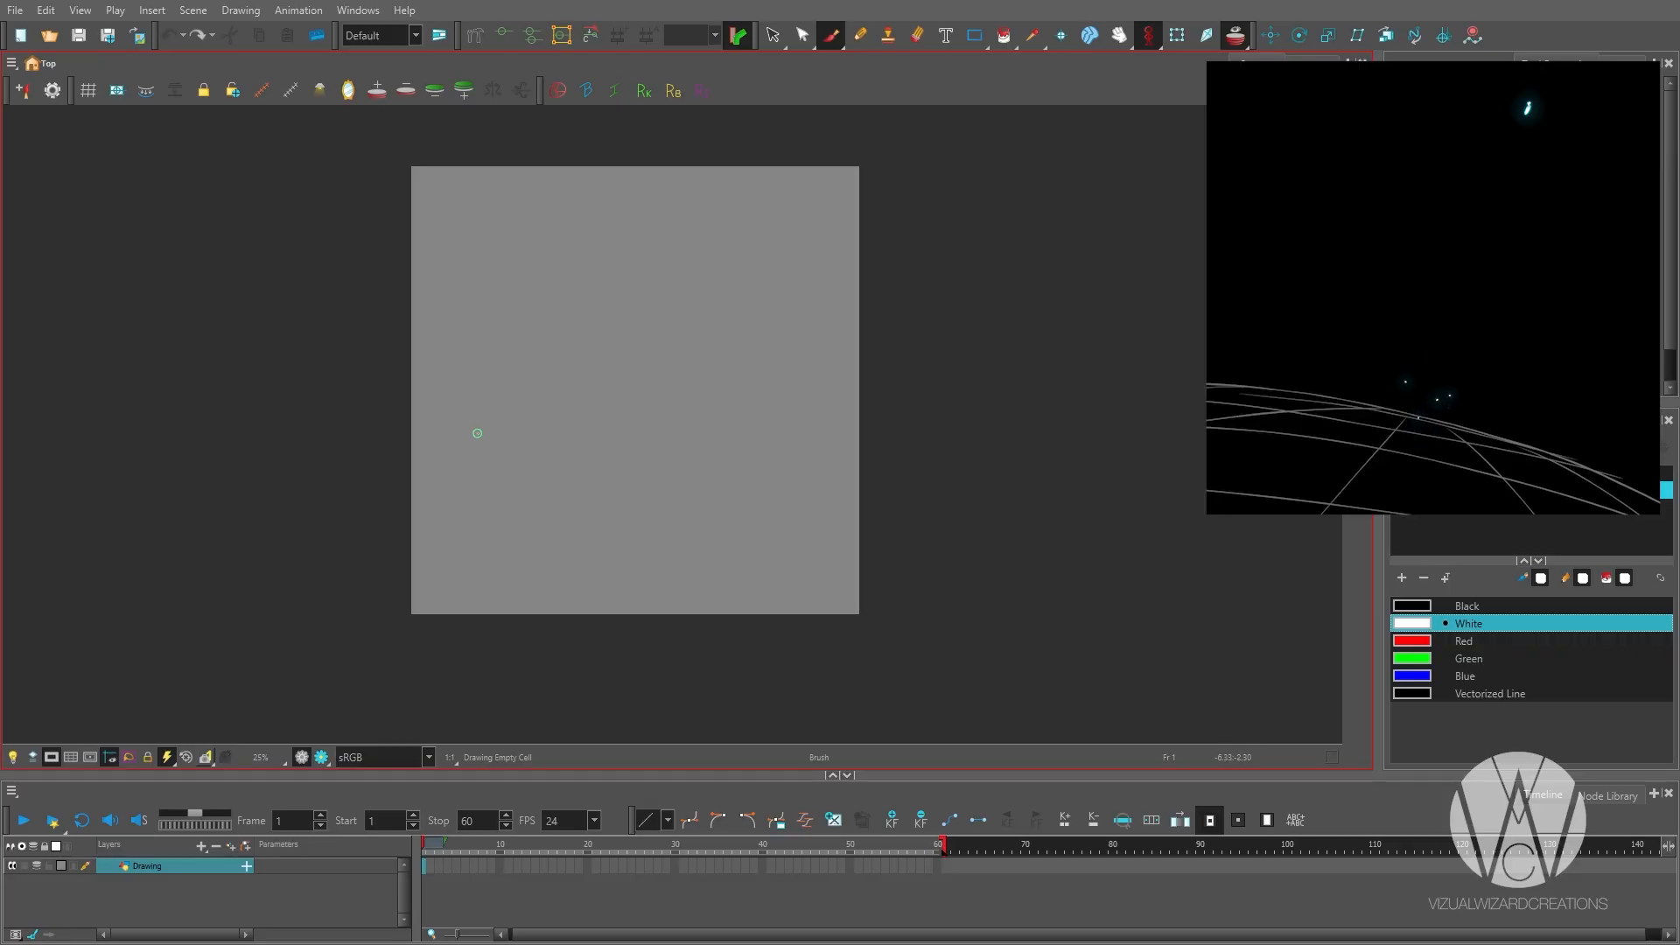
Add a new white colour swatch to the palette and name it Lightning.
left_click(1403, 578)
double_click(1466, 711)
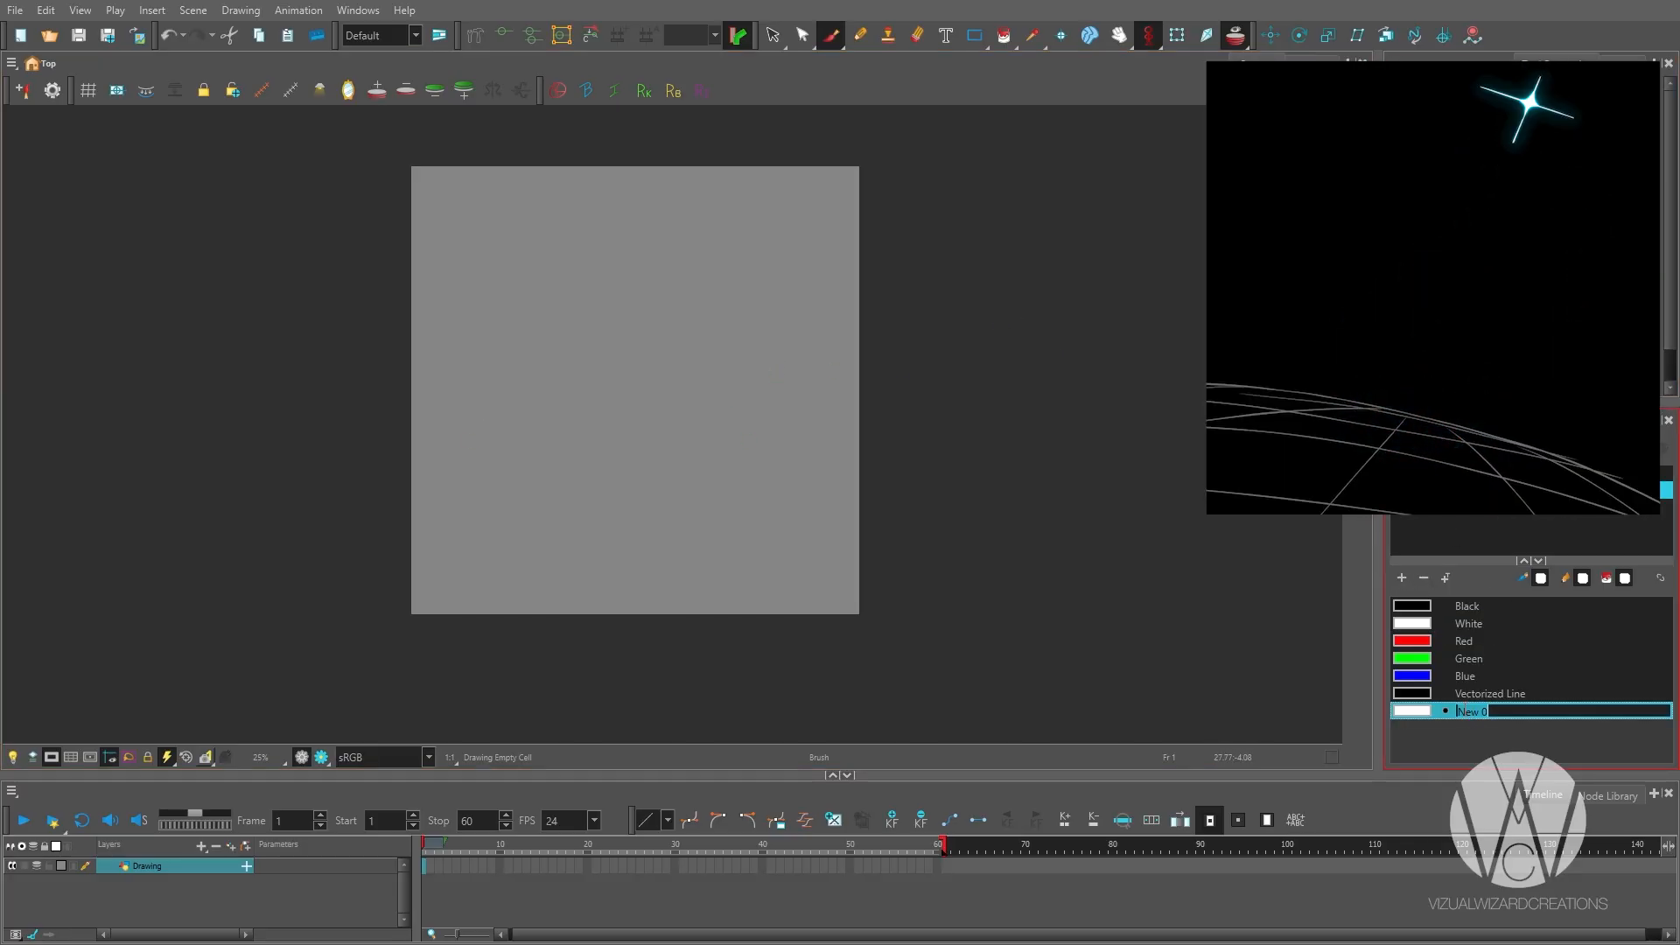
type("Lightning")
key("Return")
Rename the Drawing layer as Lightning.
double_click(147, 866)
type("Lightn")
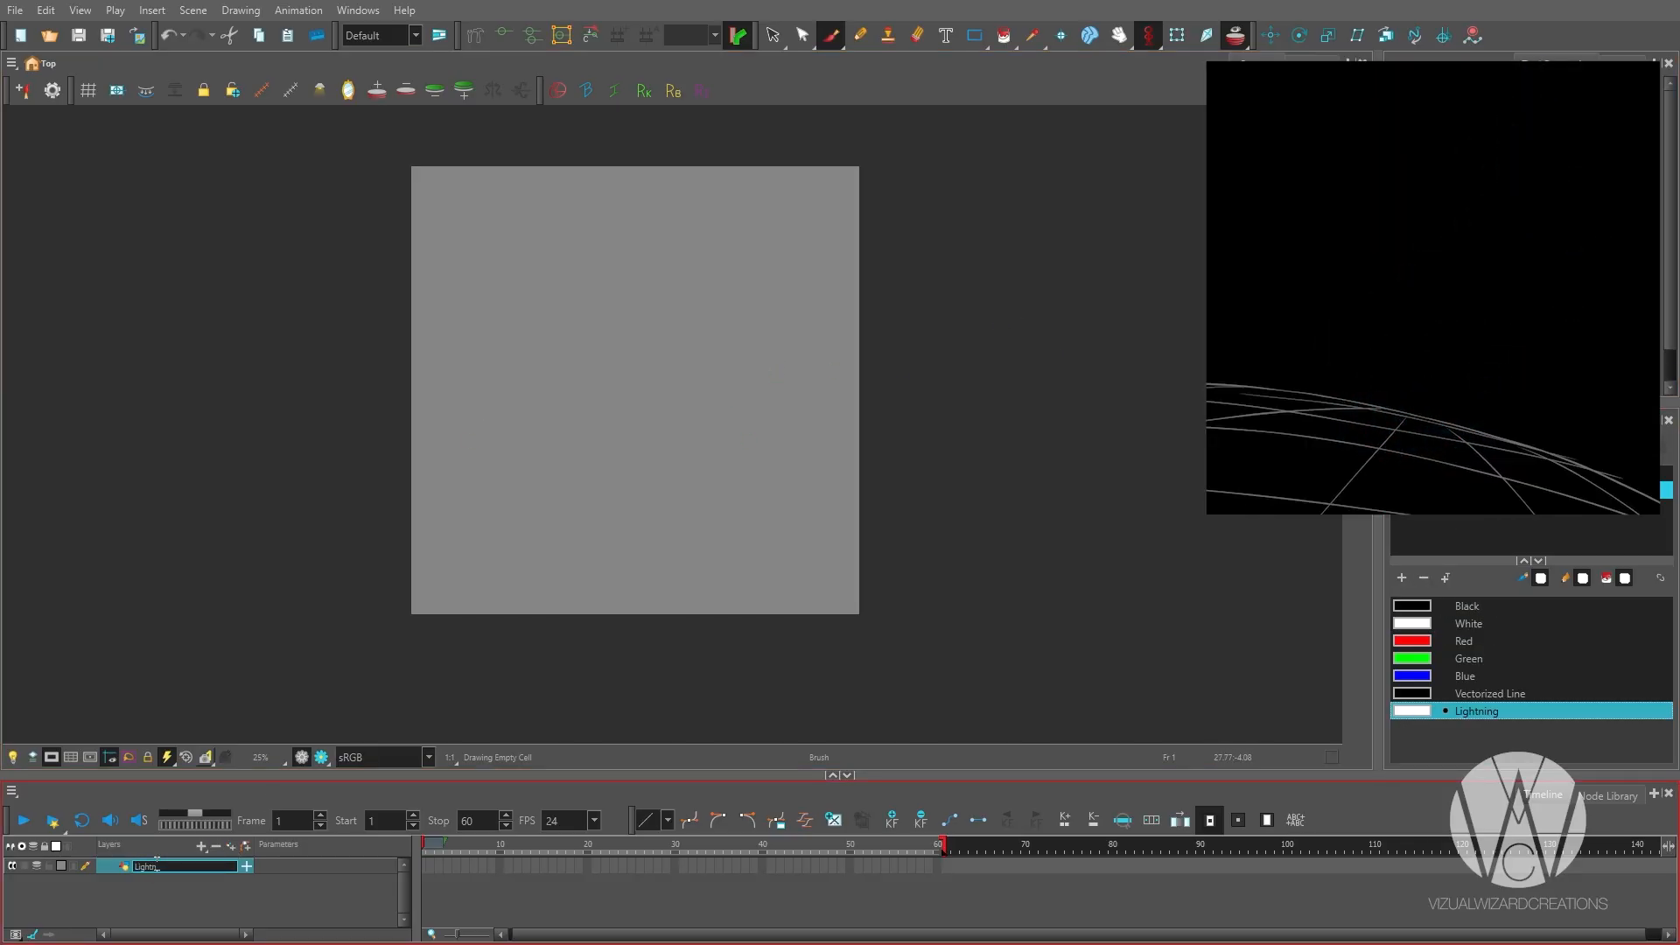
type("ing")
key("Return")
left_click(426, 866)
left_click_drag(655, 428, 654, 469)
scroll(617, 422, "up", 1)
mouse_move(725, 221)
left_mouse_down()
mouse_move(760, 293)
mouse_move(768, 245)
left_mouse_up()
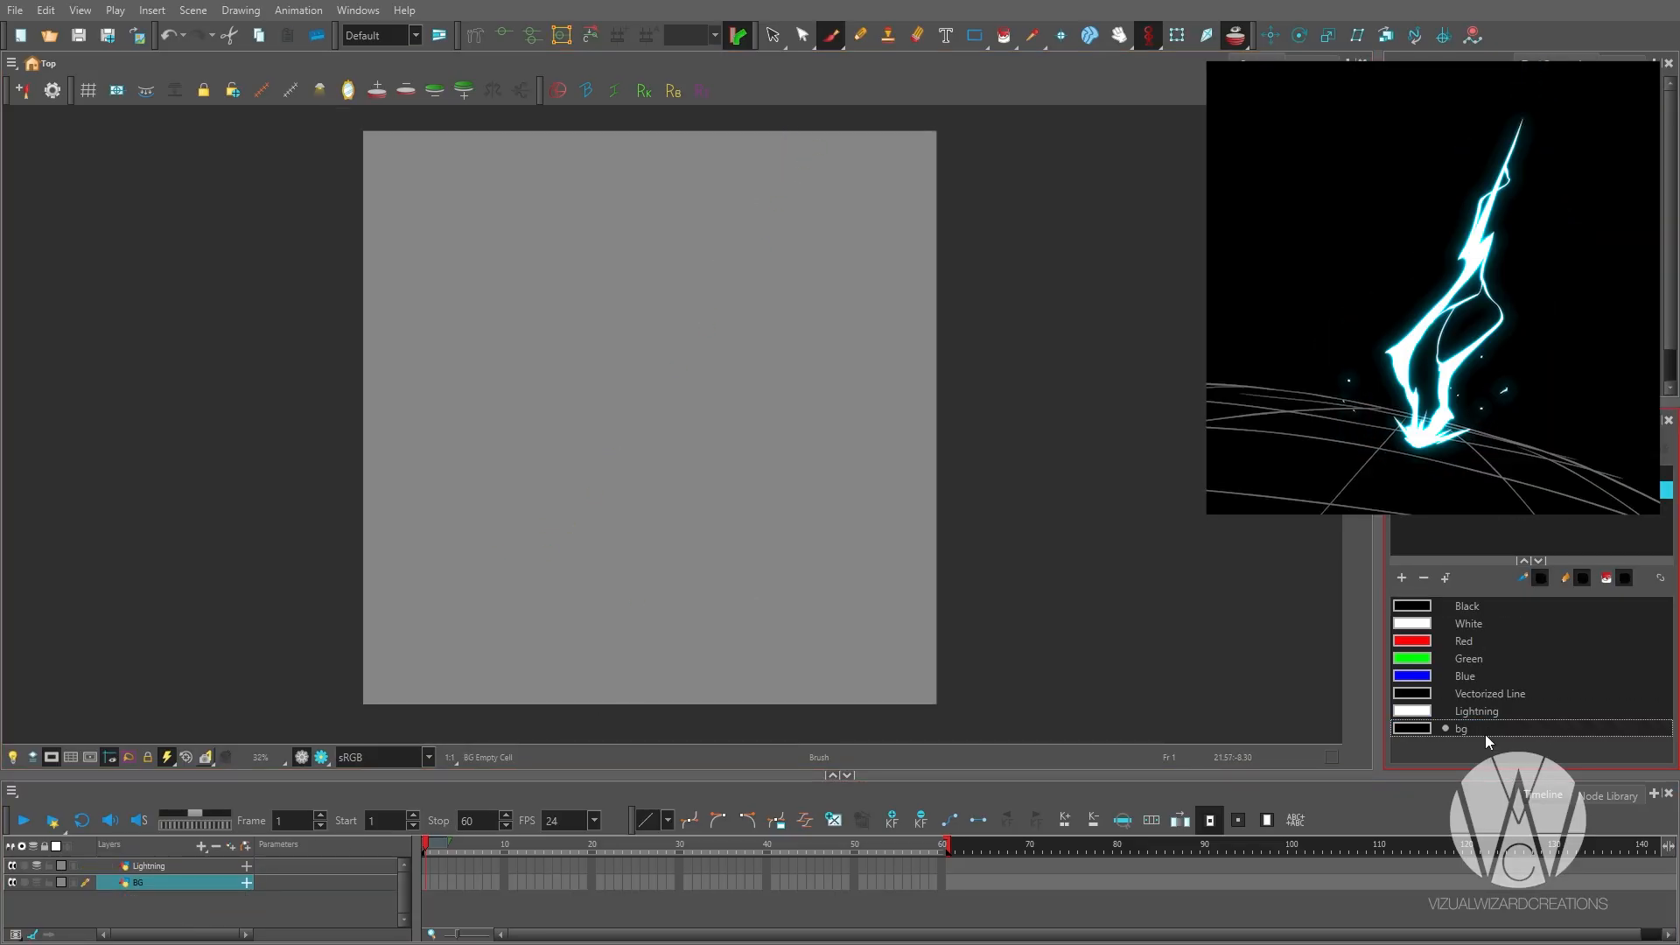
Open the bg swatch's colour for editing and bring up the Node Library.
left_click(1411, 728)
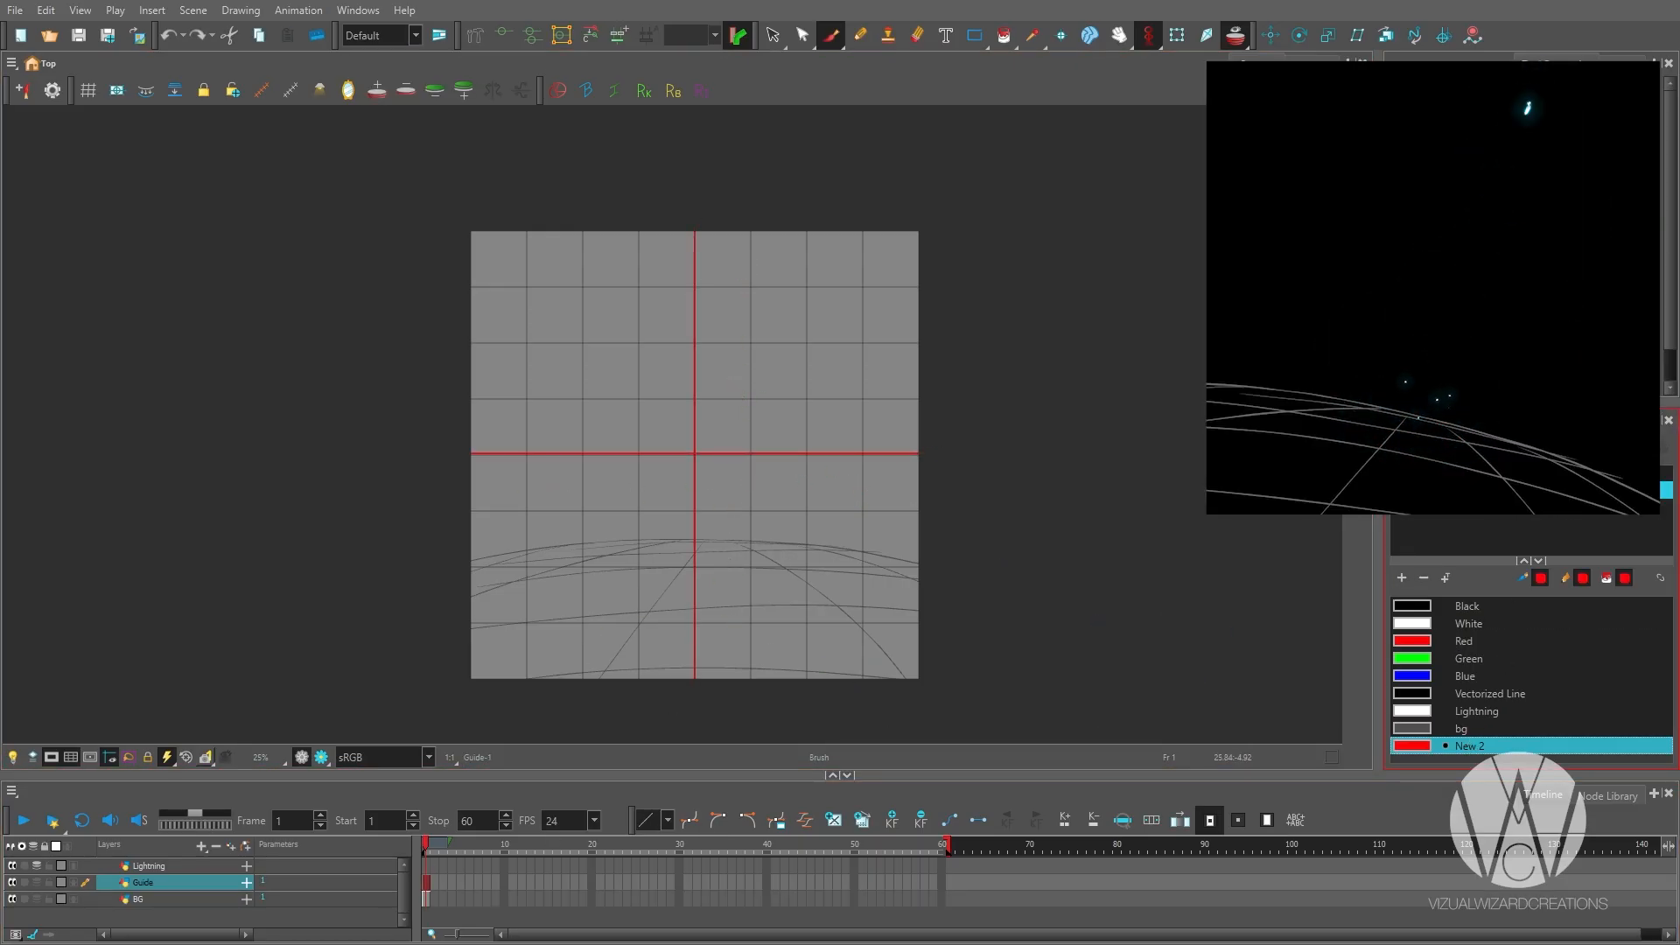
left_click(1608, 795)
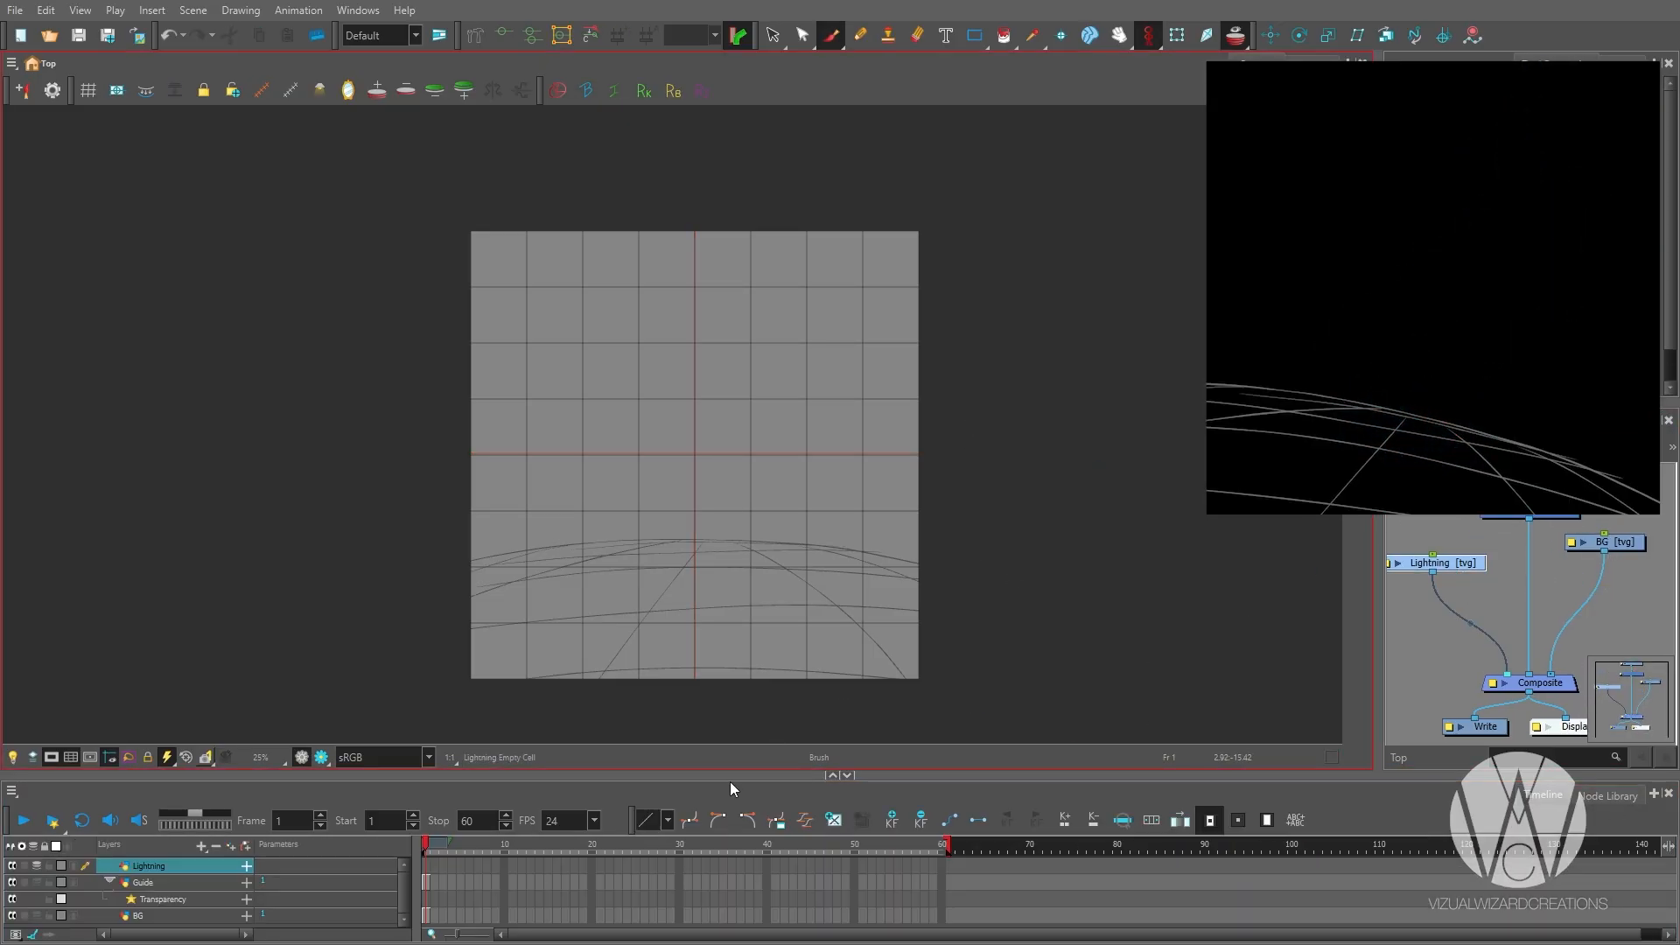
Select all the ground grid lines on the BG layer and tilt them so the horizon slopes down to the right.
scroll(761, 554, "up", 1)
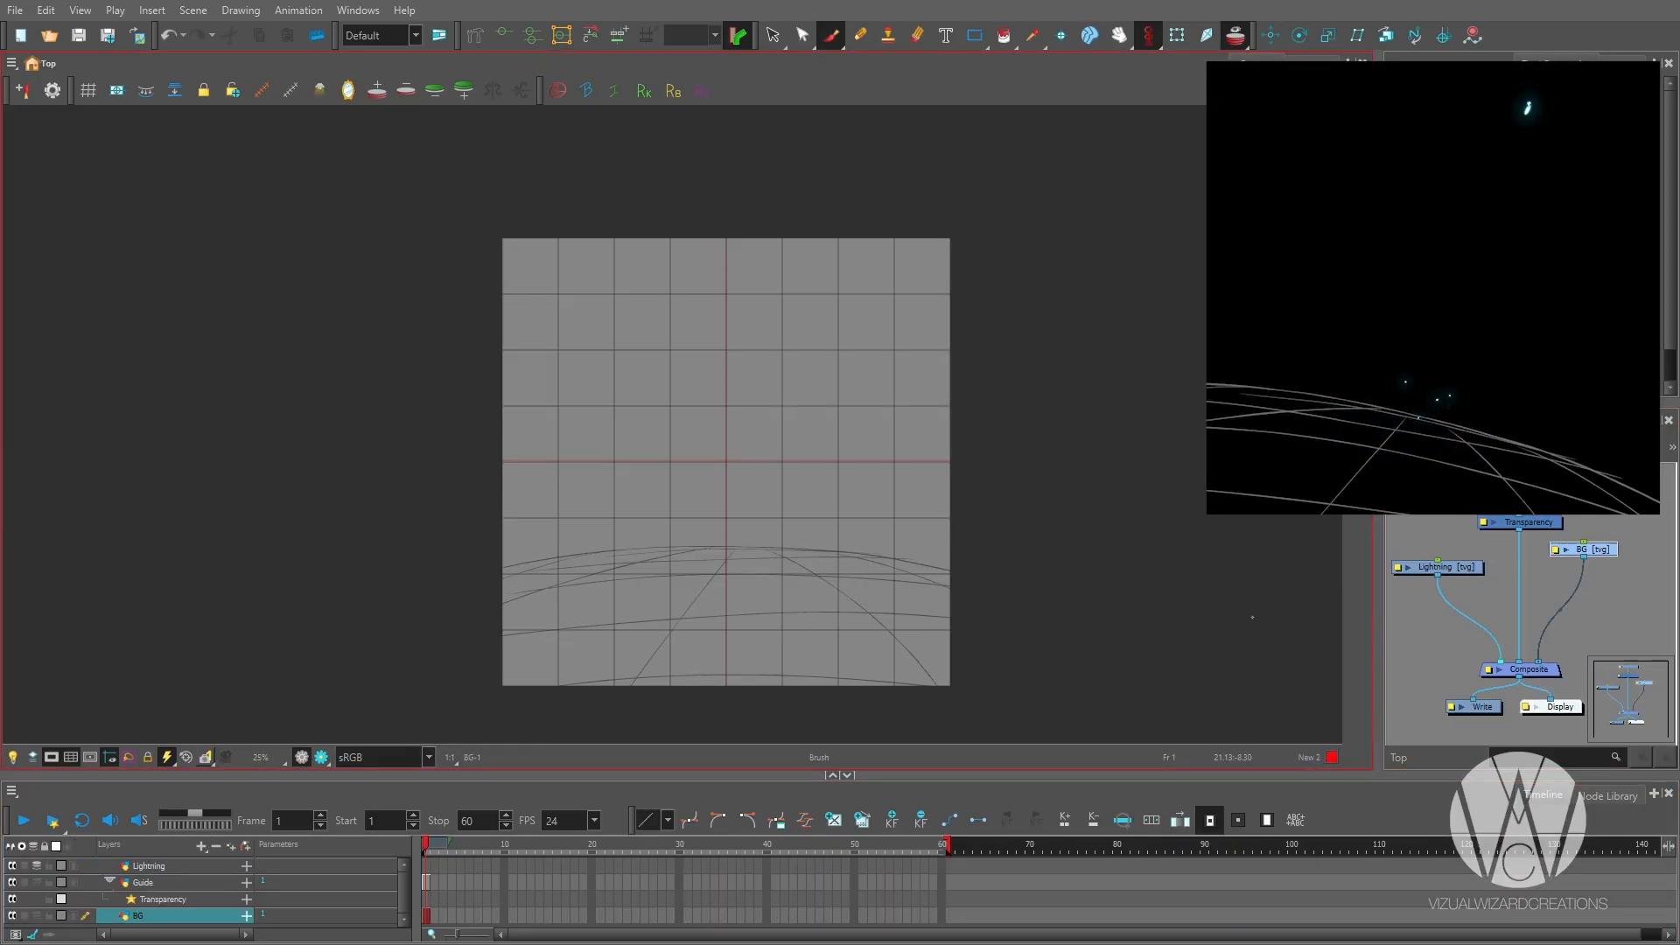
key("ctrl+a")
left_click_drag(1094, 735, 1085, 739)
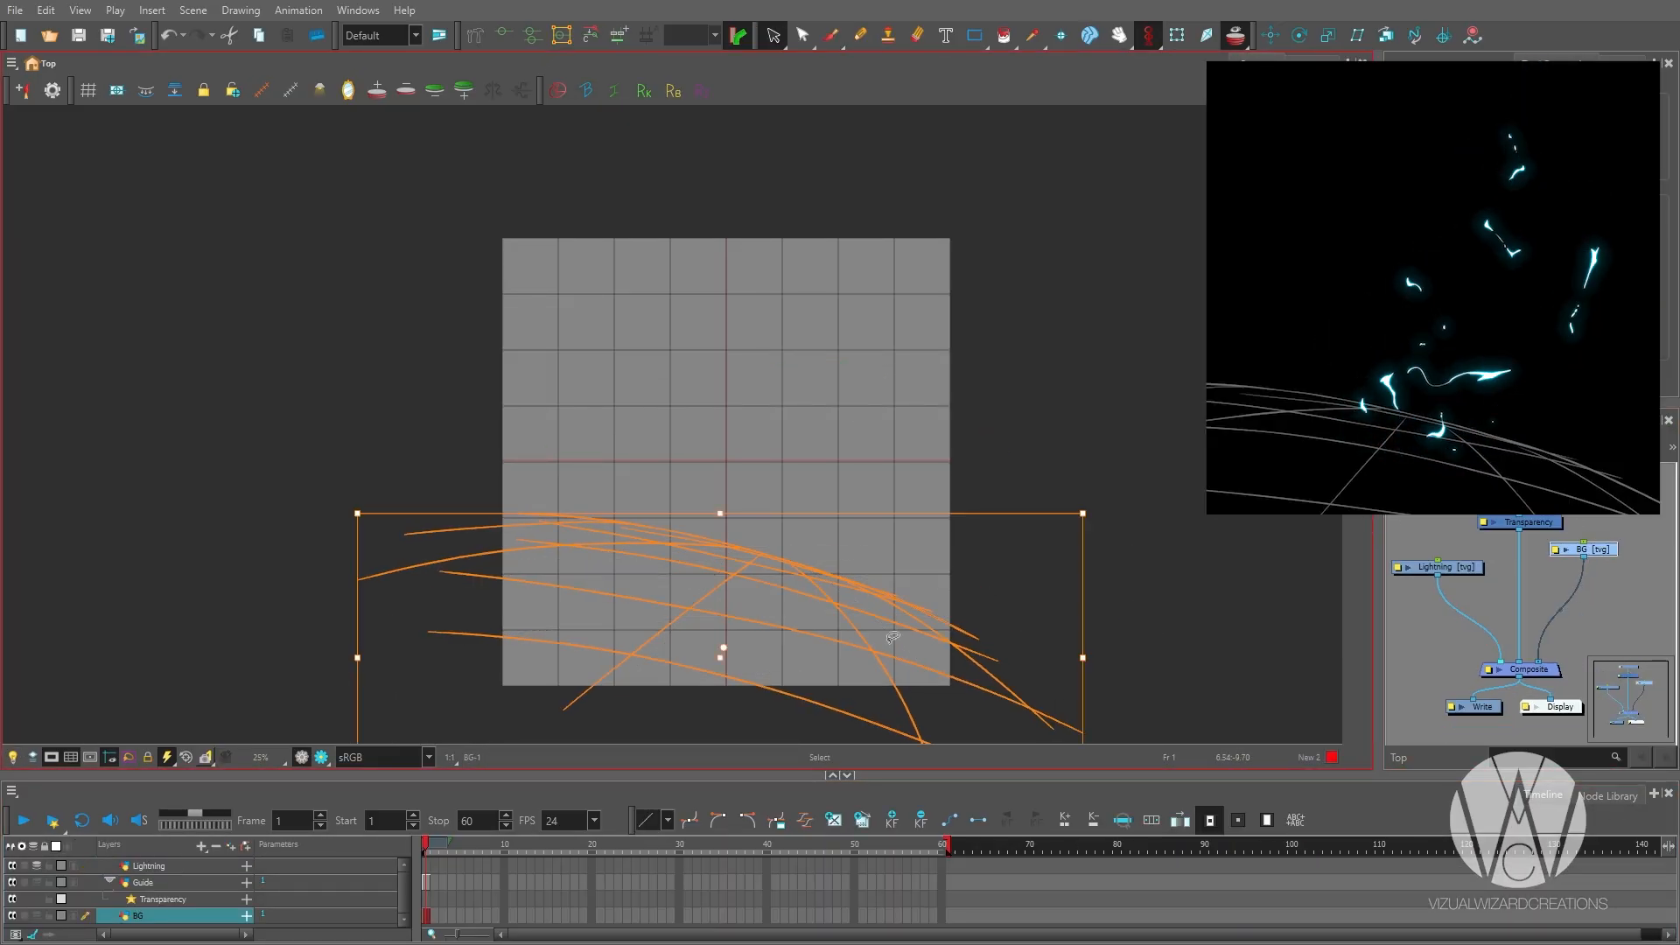
scroll(987, 707, "down", 2)
left_click_drag(994, 674, 986, 707)
left_click(930, 608)
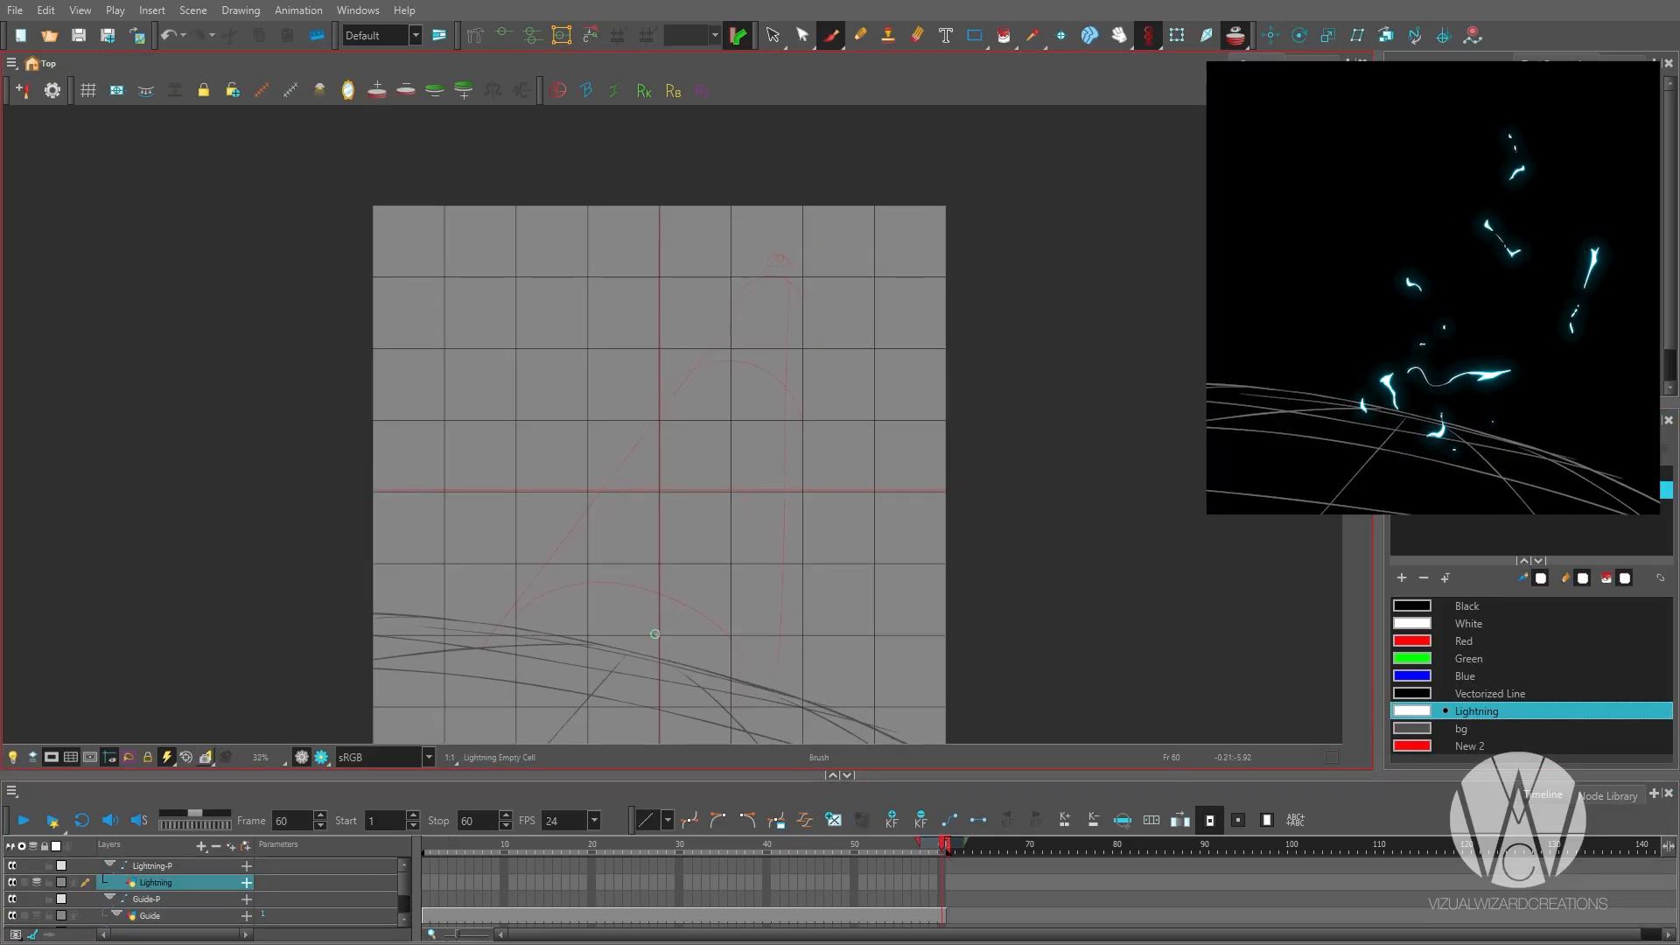
Outline the curving lightning bolt on frame 1 of the Lightning layer, from the guide's tip down to the ground.
key("2")
left_click_drag(794, 200, 814, 164)
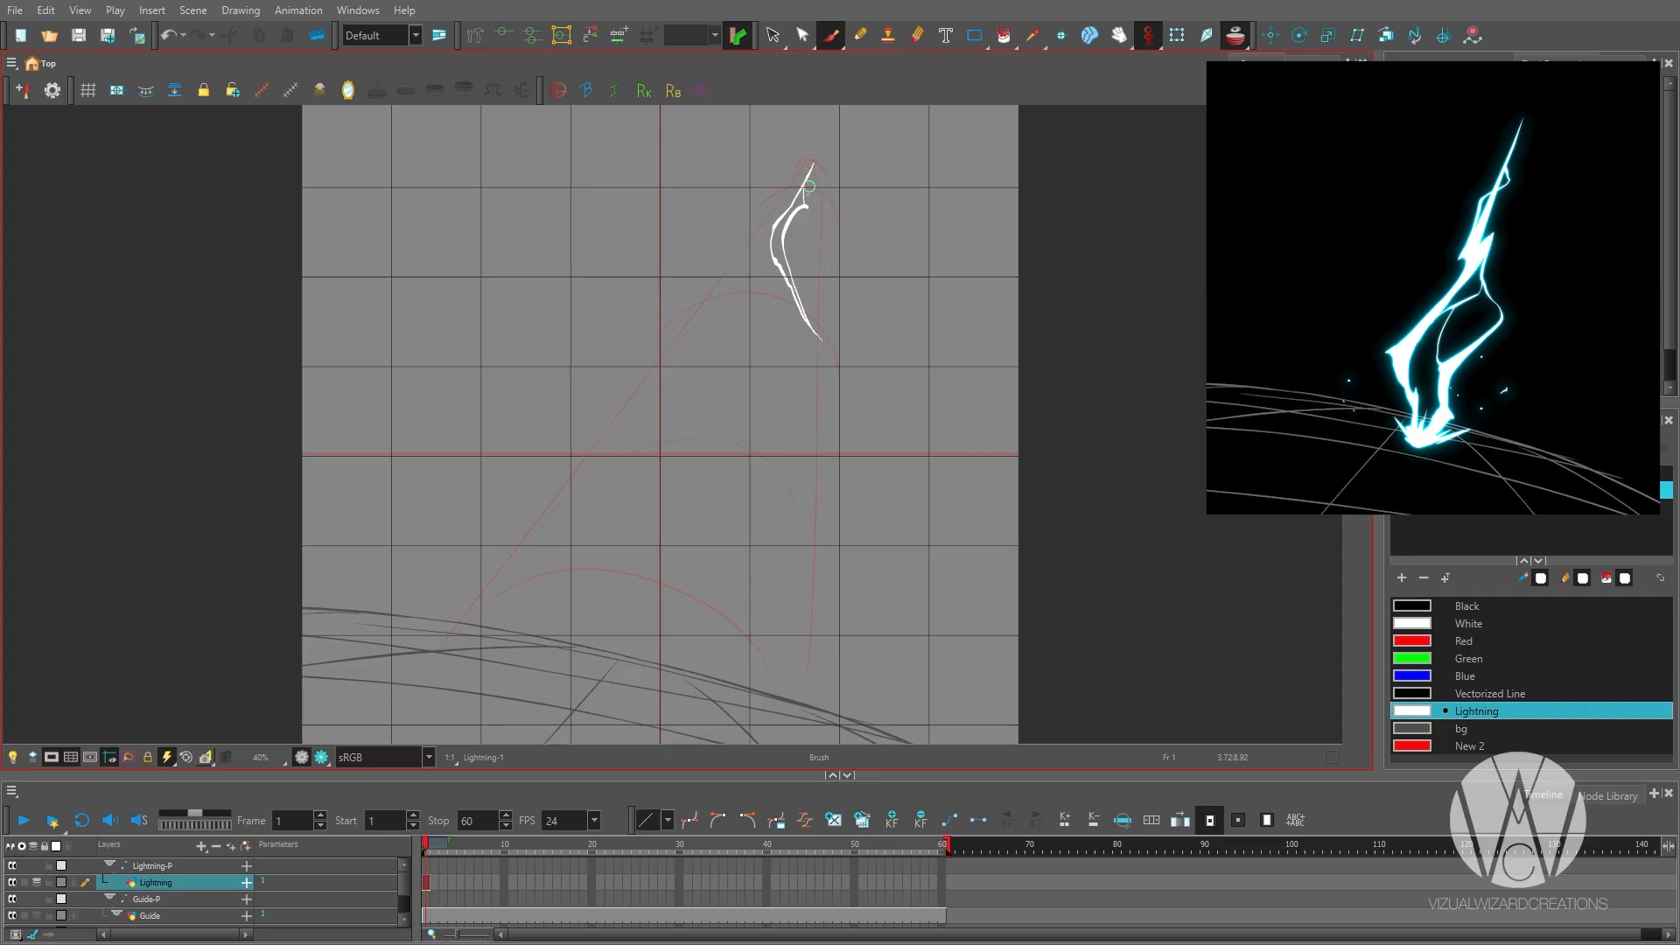
left_click_drag(761, 427, 659, 687)
scroll(658, 686, "down", 1)
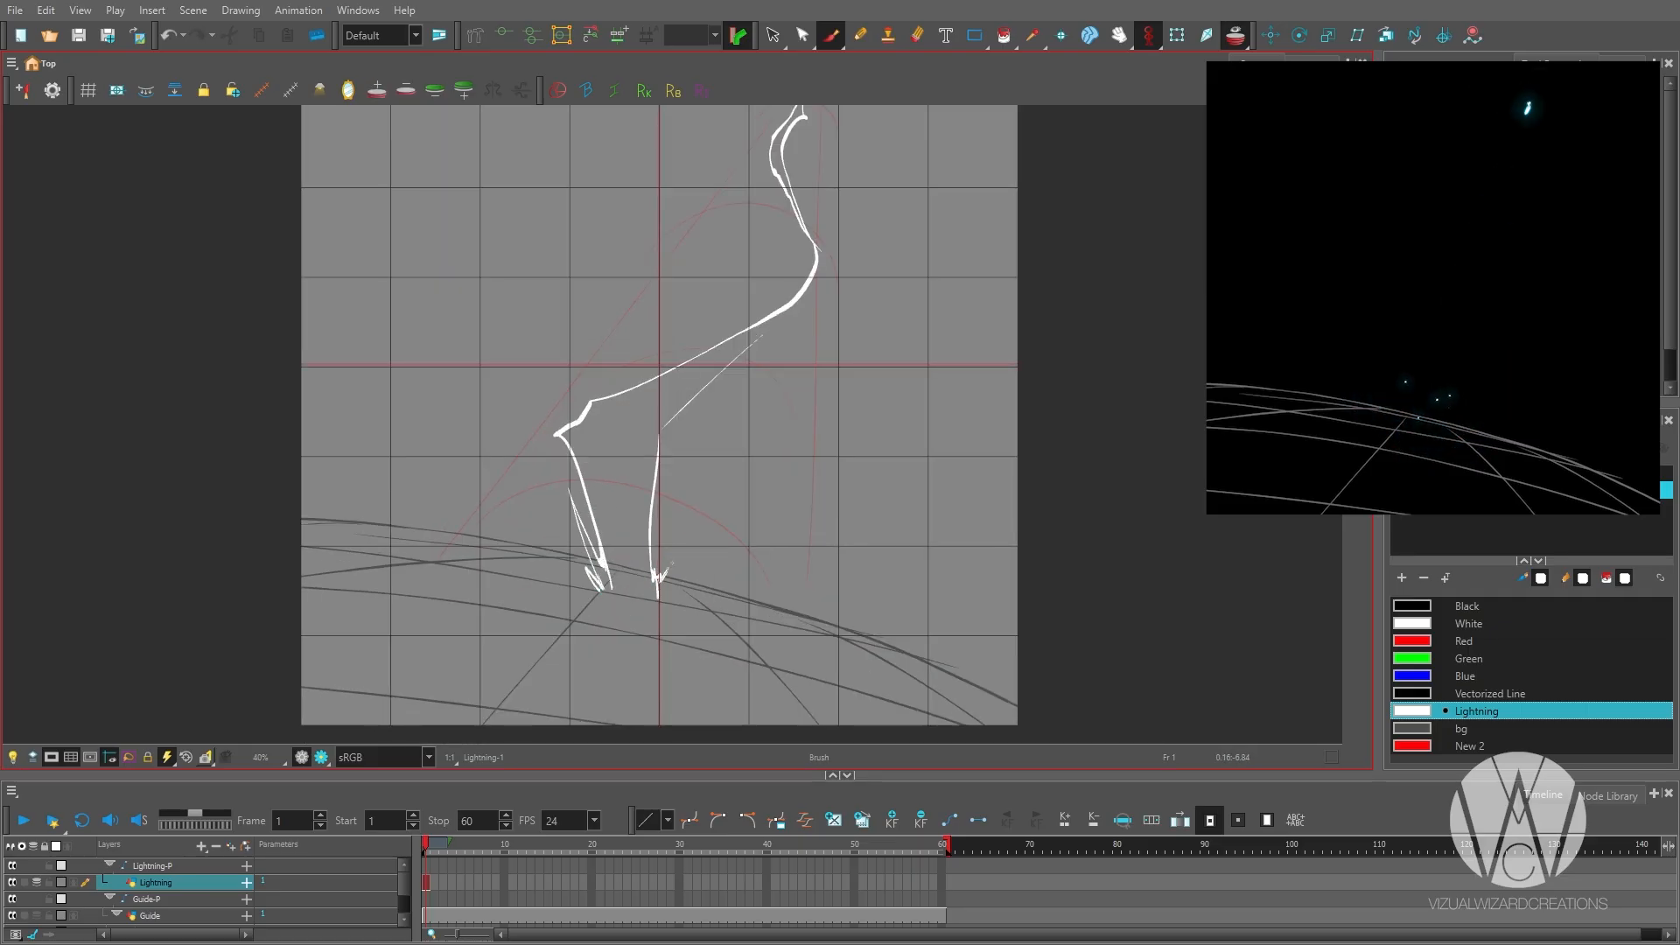
Add impact spikes at the bolt's base and thicken the outline around its upper bend.
left_click_drag(611, 603, 663, 604)
left_click_drag(683, 420, 585, 566)
left_click_drag(730, 416, 662, 483)
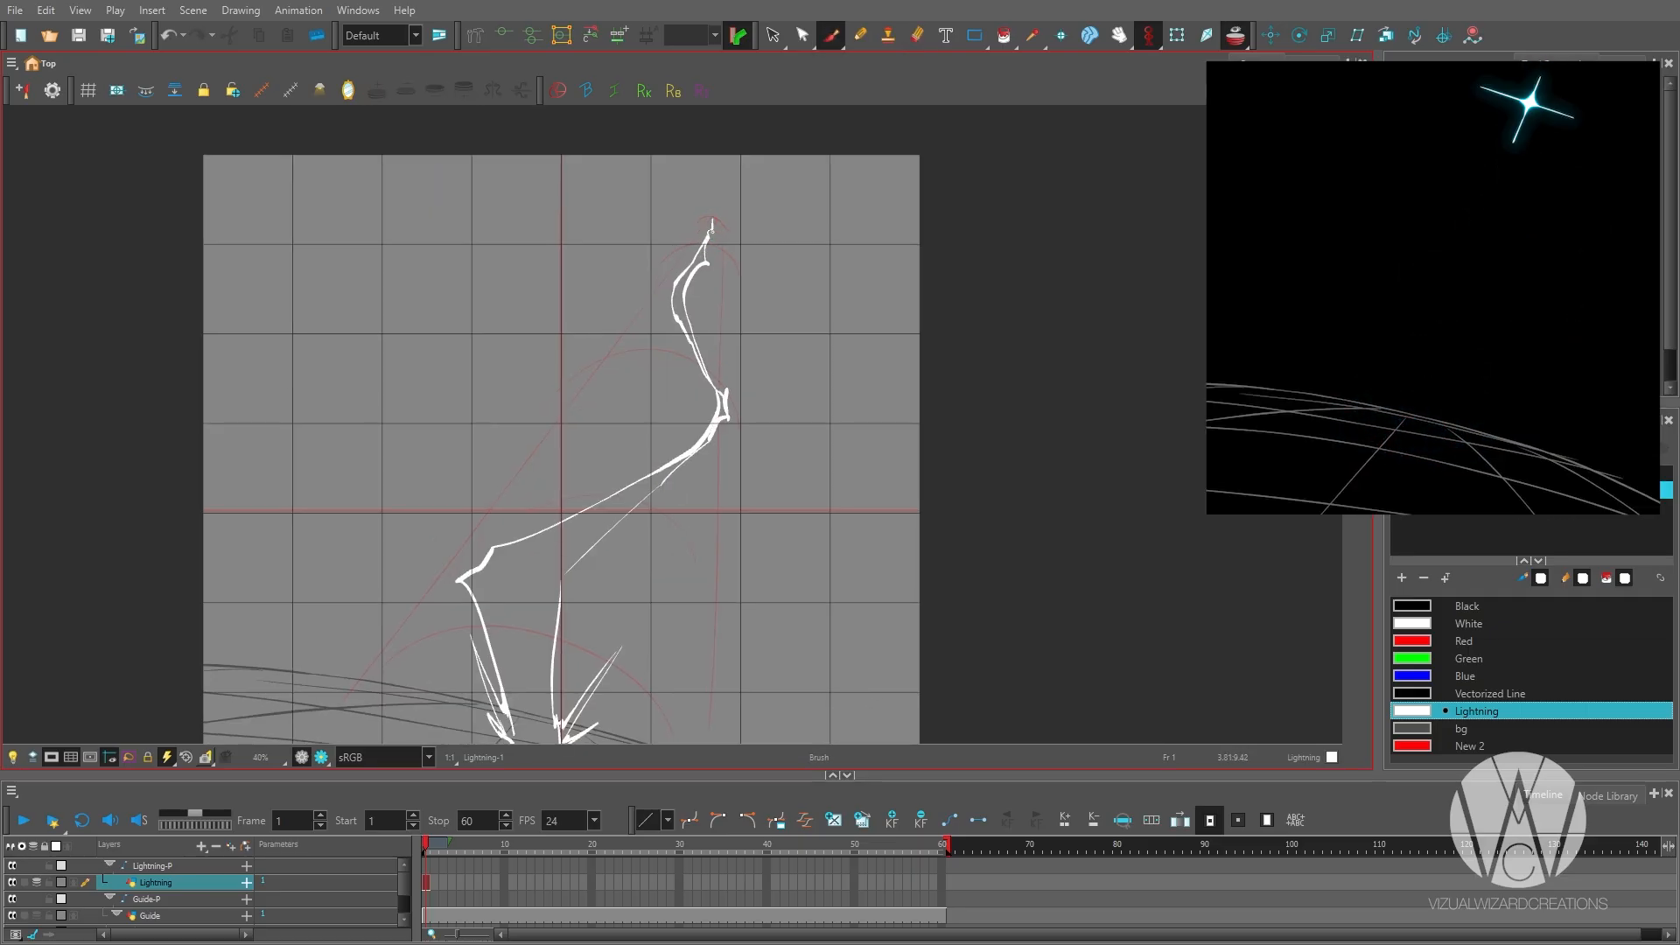
key("2")
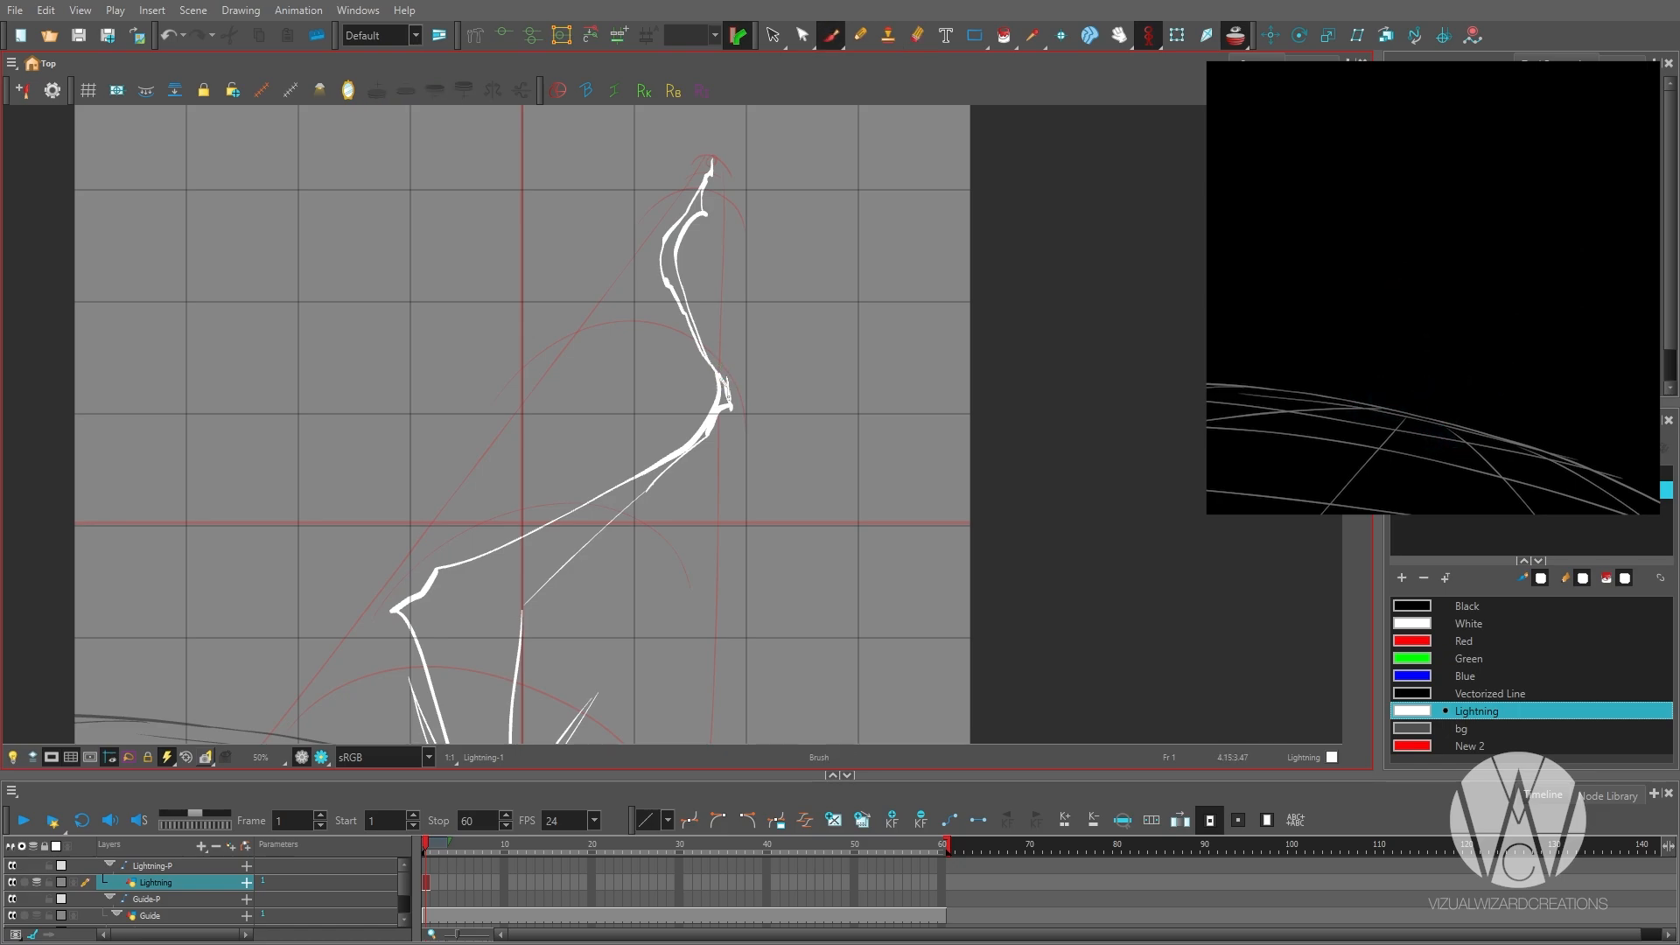
key("1")
mouse_move(705, 330)
left_mouse_down()
mouse_move(565, 492)
mouse_move(633, 317)
left_mouse_up()
Close the spiked base outline and fill the bolt with the Lightning colour.
key("2")
Smooth and sharpen the edges of the filled bolt with Brush and Eraser strokes.
key("2")
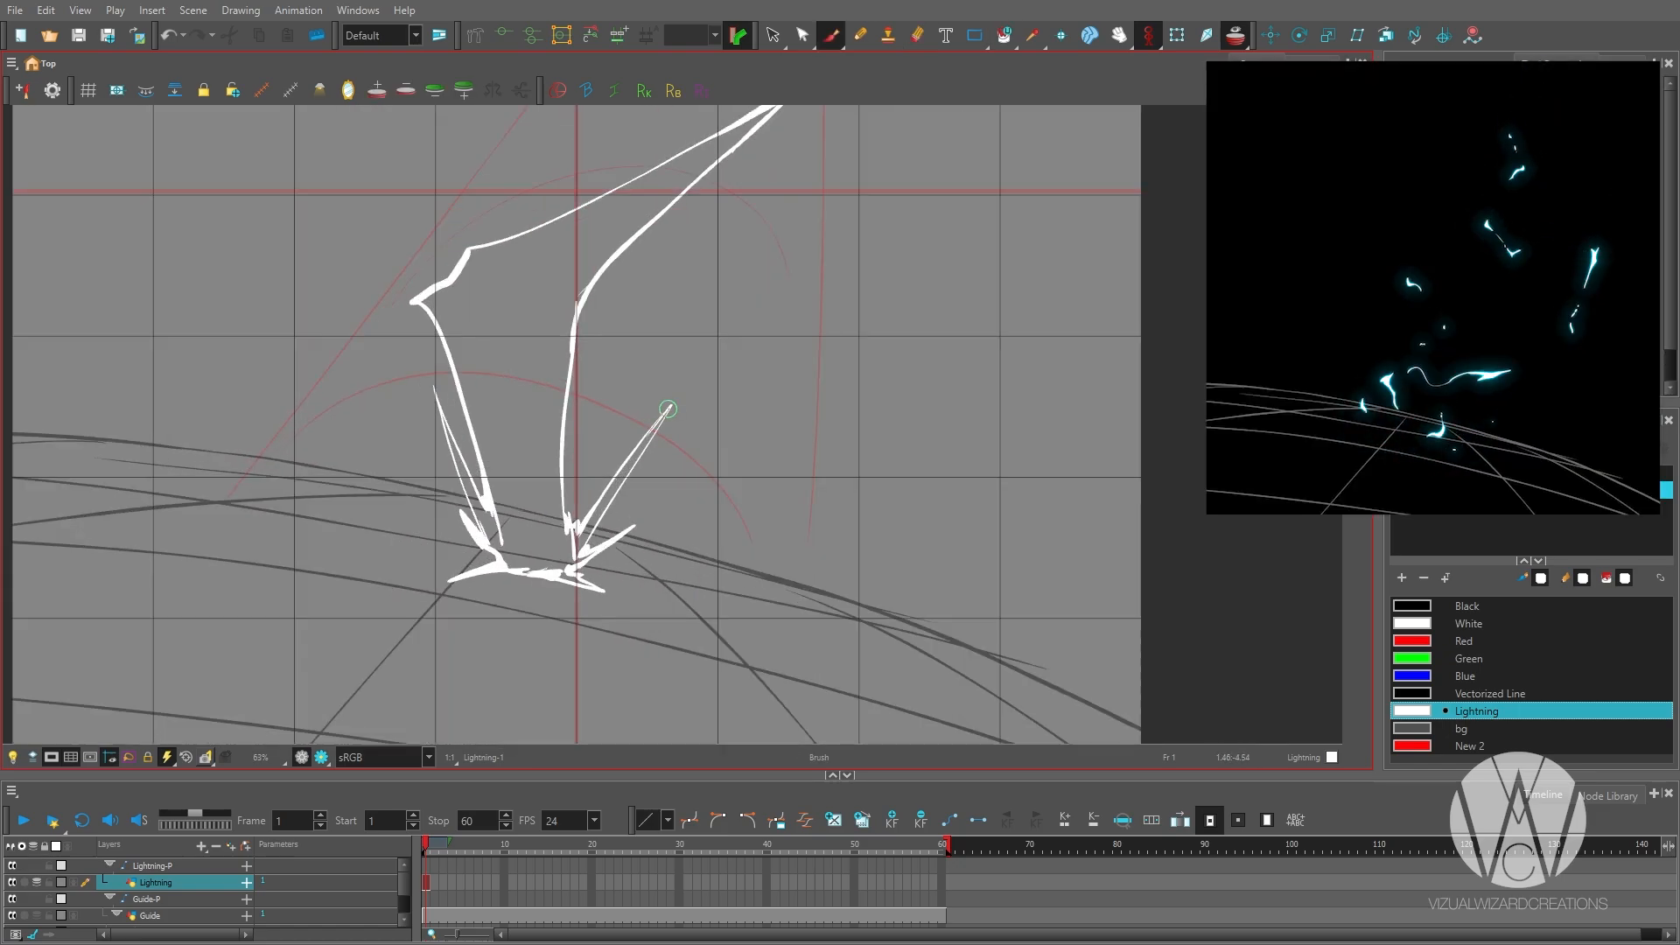
left_click(534, 359)
key("1")
key("1")
key("1")
key("1")
key("2")
key("2")
key("2")
key("2")
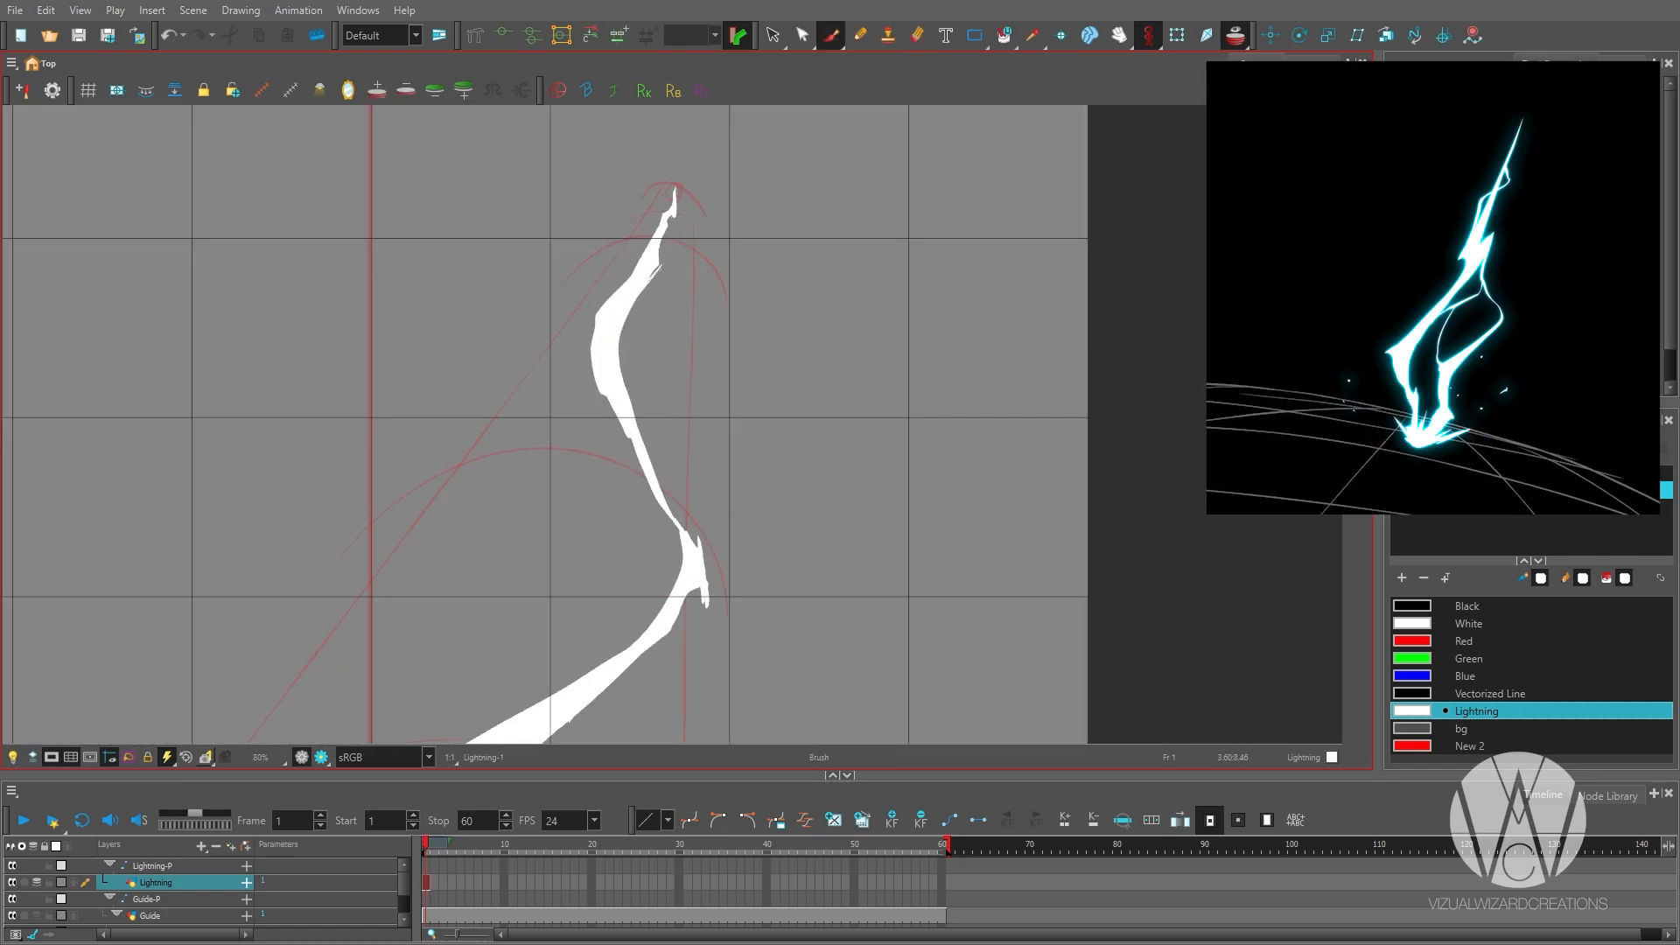
scroll(660, 260, "down", 2)
key("alt+b")
left_click_drag(646, 307, 658, 326)
left_click_drag(559, 548, 701, 371)
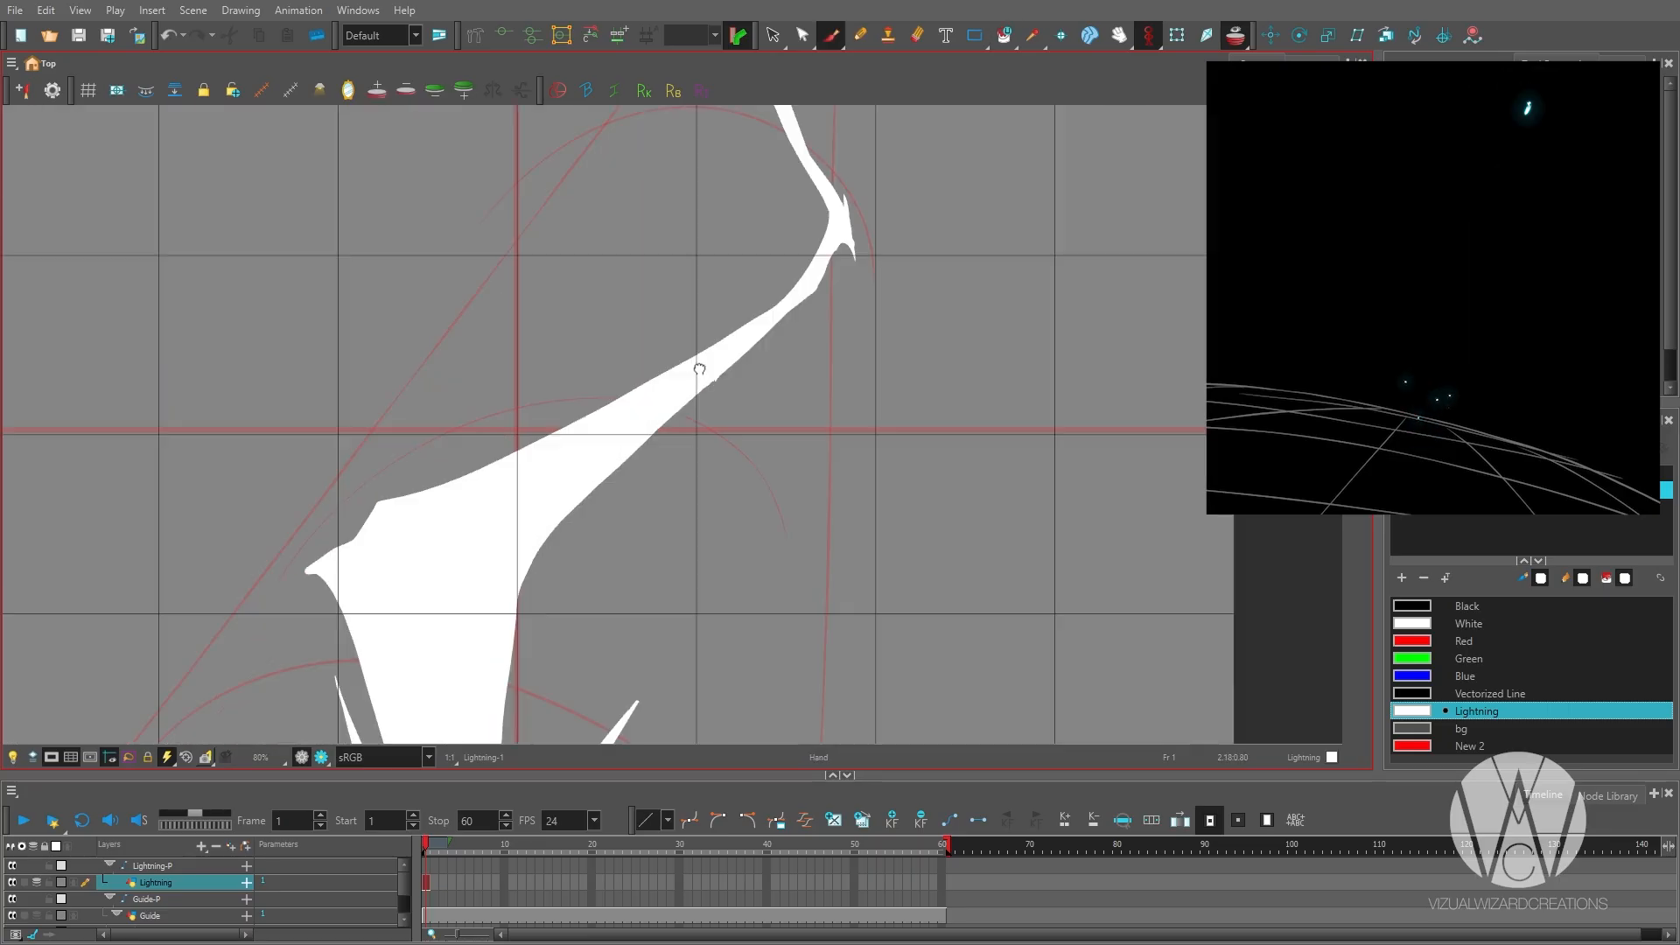
left_click_drag(490, 525, 562, 386)
key("alt+e")
left_click_drag(450, 360, 386, 420)
left_click_drag(665, 289, 602, 452)
Draw thin electric arcs along the bolt's middle section, left shoulder and the right side of its base.
key("alt+b")
key("1")
left_click_drag(613, 526, 586, 357)
left_click_drag(531, 448, 606, 667)
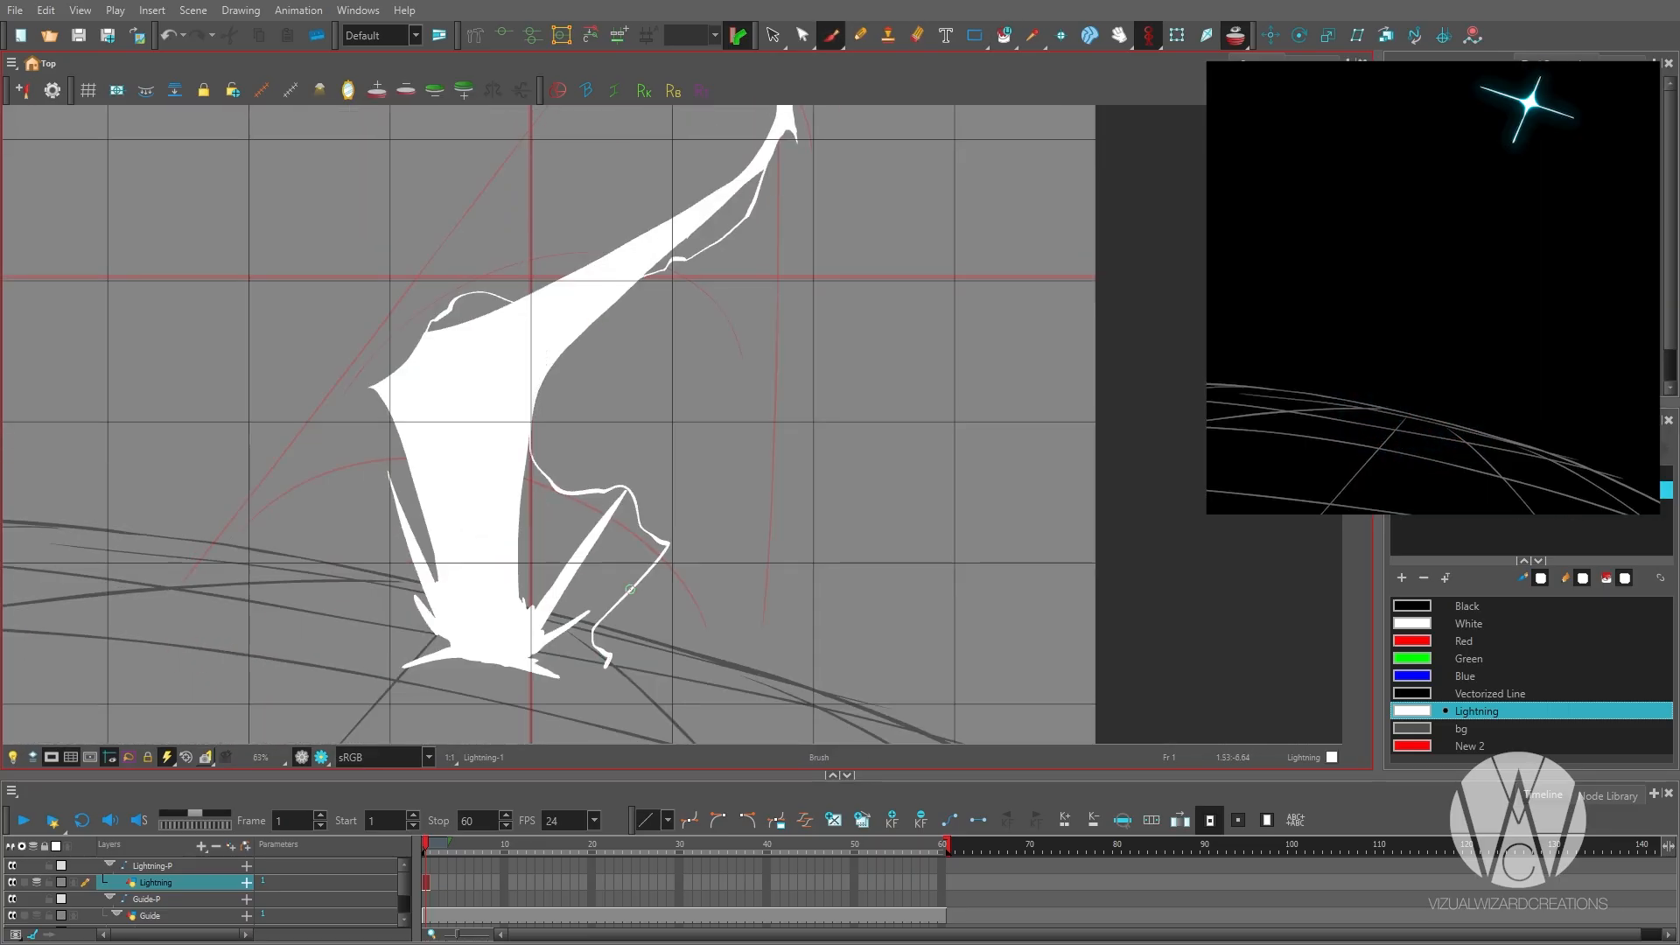
Erase part of the arc crossing the right spike and redraw it as a zigzag around the spike.
key("2")
key("2")
key("alt+e")
left_click_drag(667, 568, 570, 483)
key("1")
key("1")
left_click_drag(525, 499, 647, 491)
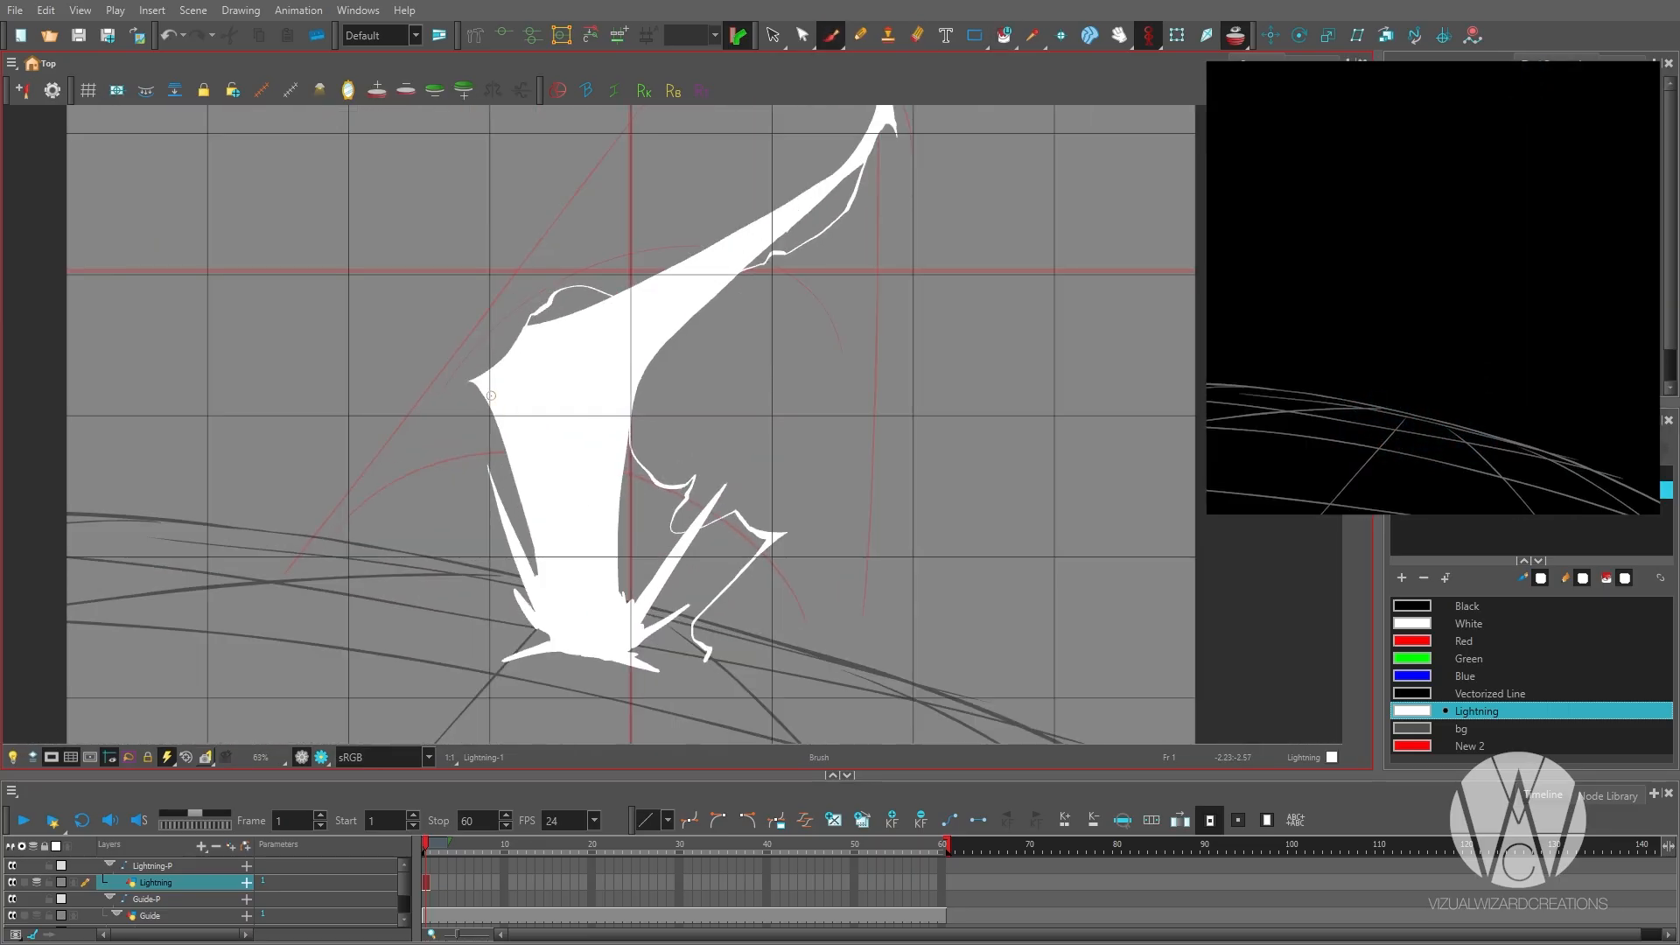
Draw a thin jagged arc from the left side of the bolt's base to the ground.
left_click_drag(516, 538, 469, 654)
key("1")
key("1")
Undo the first arc attempt near the bolt's upper bend and redraw it as a thin jagged arc.
left_click_drag(704, 155, 640, 309)
key("ctrl+z")
key("2")
key("2")
mouse_move(635, 302)
left_mouse_down()
mouse_move(617, 527)
mouse_move(699, 385)
left_mouse_up()
key("1")
key("1")
key("1")
key("2")
key("ctrl+z")
key("2")
key("2")
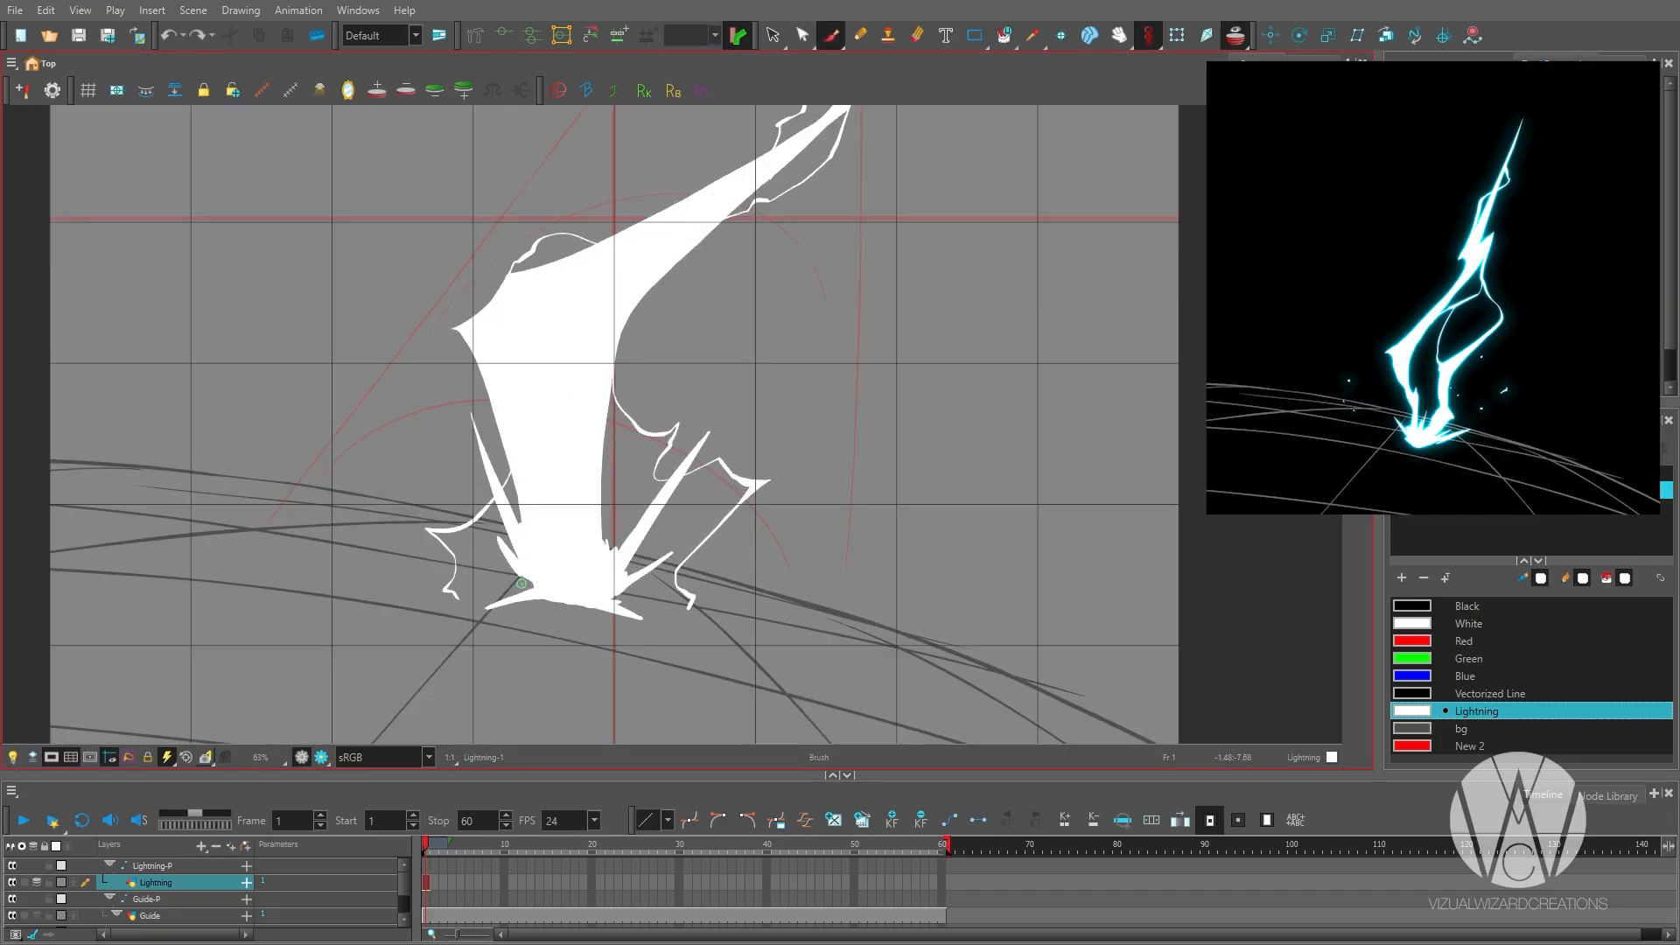
Trim the ground spike tips on both sides of the bolt's base.
left_click_drag(651, 622, 633, 612)
left_click_drag(483, 611, 495, 610)
key("alt+b")
key("1")
key("1")
key("1")
key("ctrl+z")
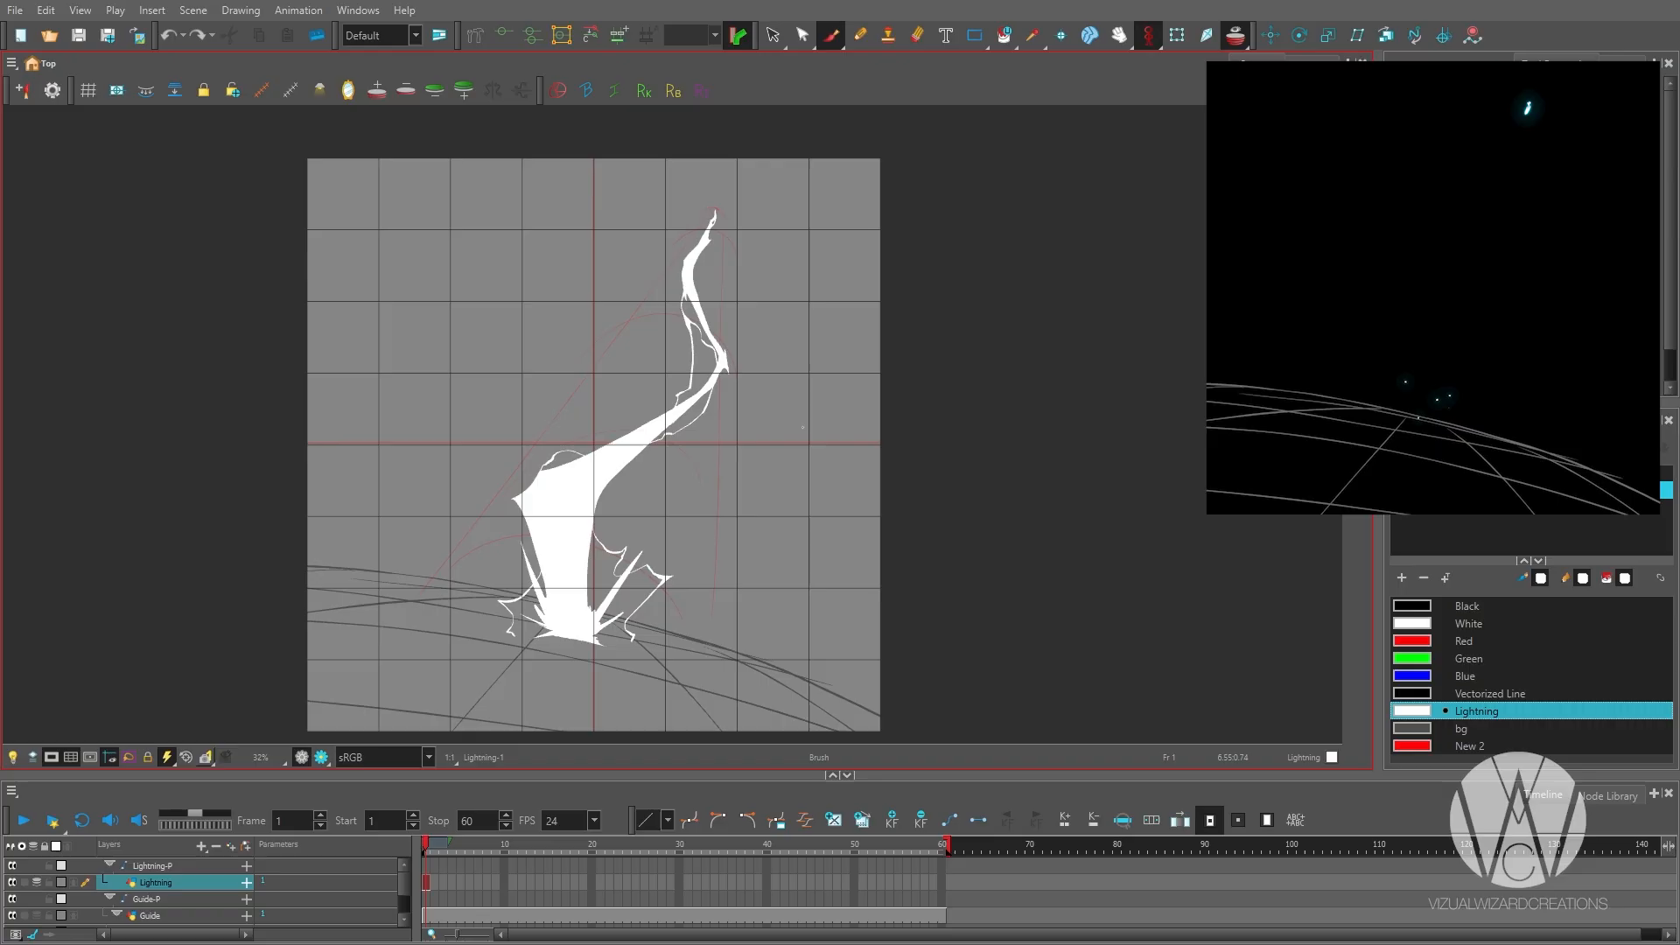
left_click_drag(720, 569, 738, 540)
key("ctrl+z")
key("ctrl+z")
Move the finished bolt drawing from frame 1 to frame 20 and draw a slanted thin-lined cross at the bolt's tip on frame 19.
left_click_drag(426, 883, 593, 883)
left_click(584, 883)
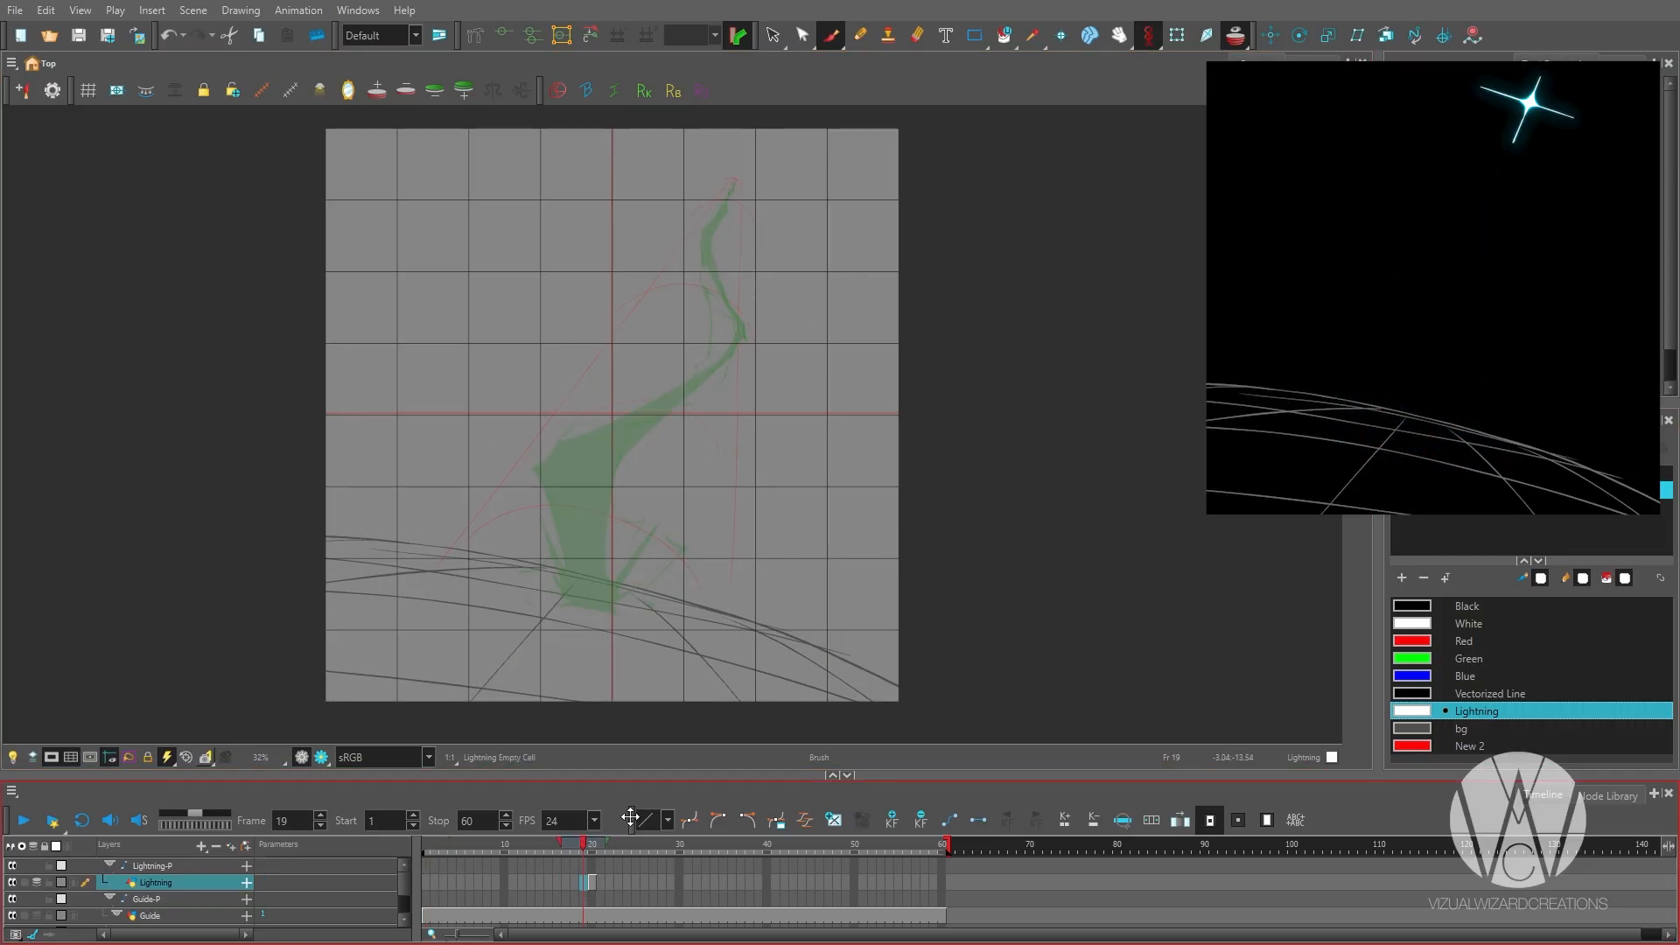
key("2")
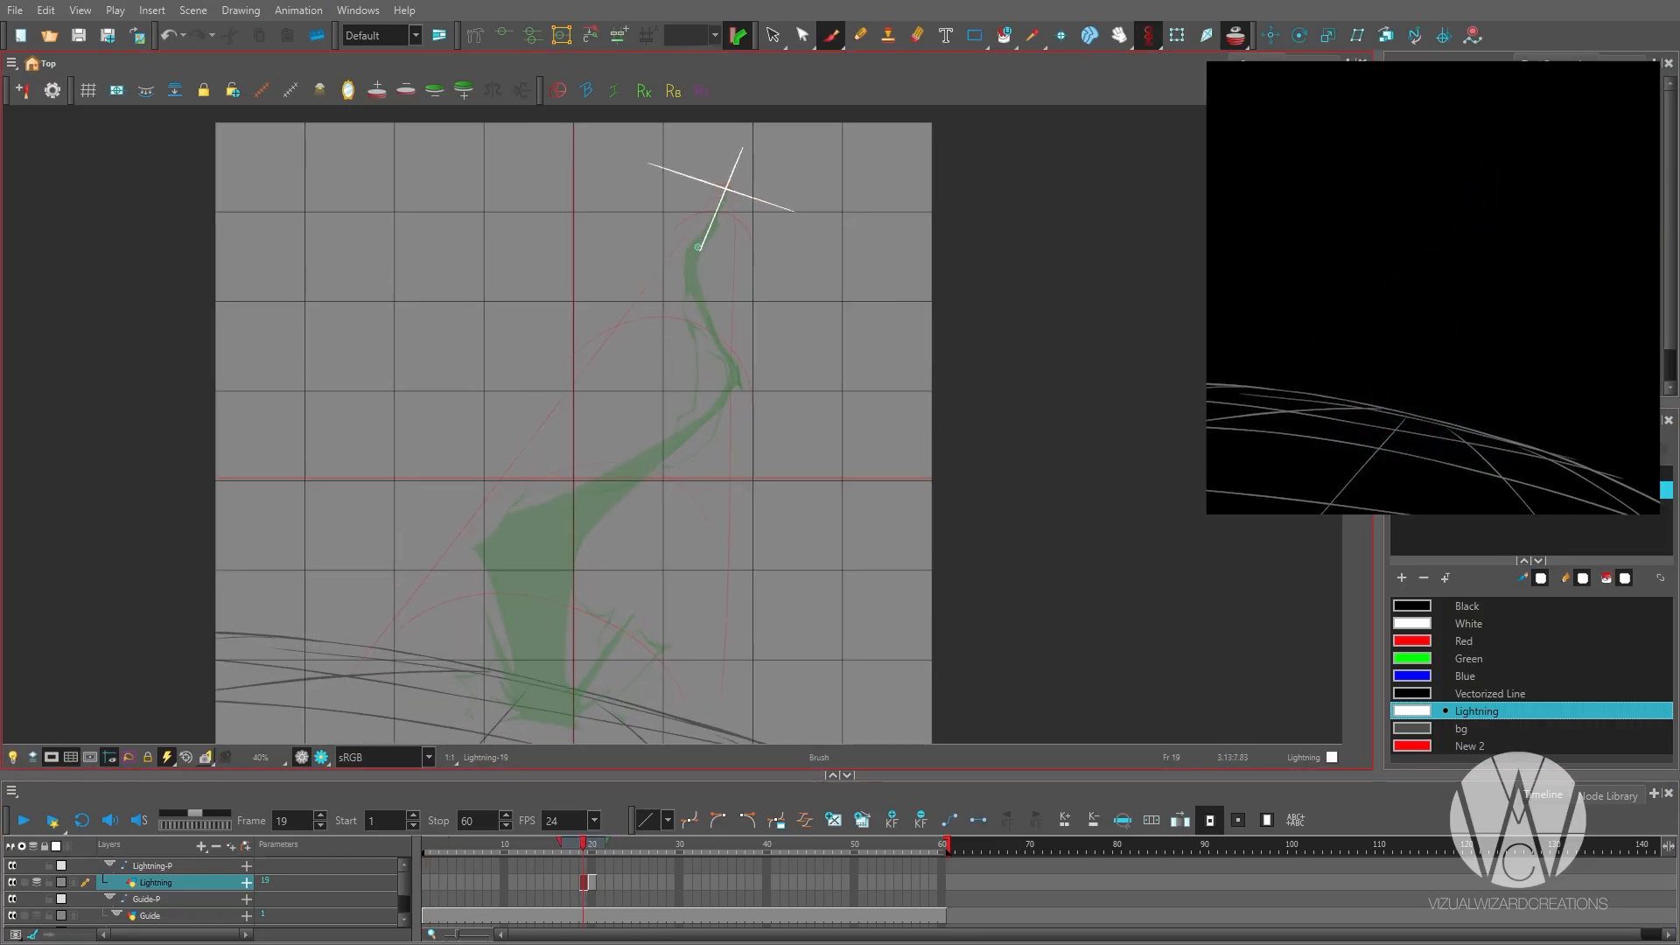
key("2")
key("2")
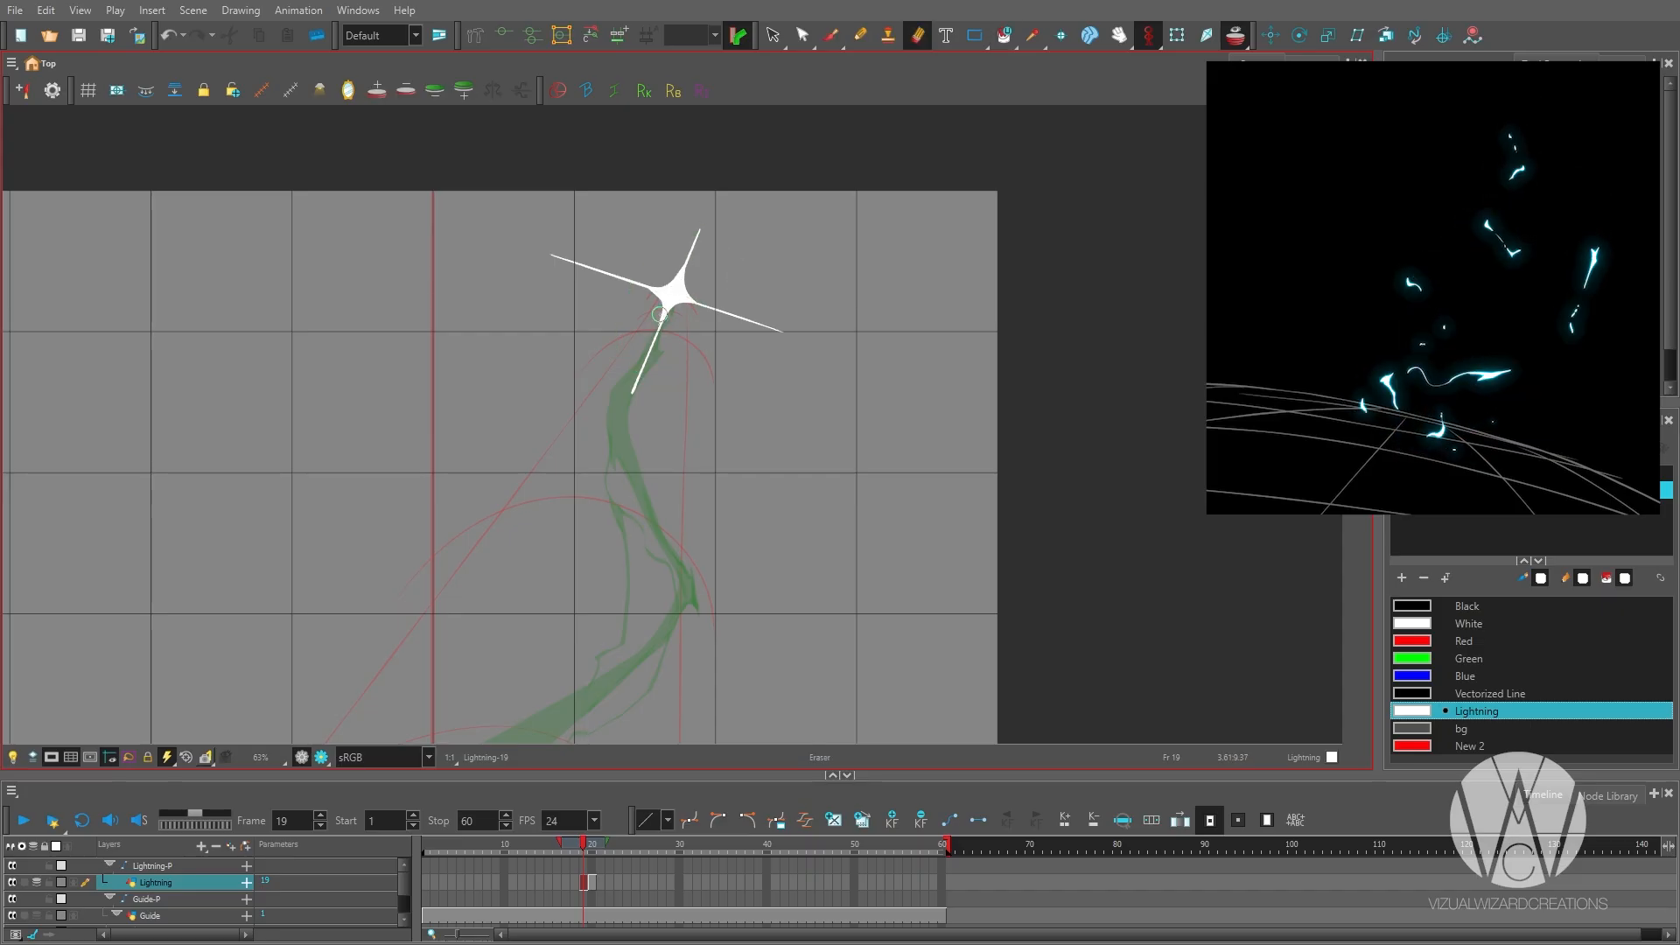
Thicken the centre of the cross on frame 19 into a solid four-pointed star with curved inner corners.
key("alt+b")
key("1")
key("1")
key("1")
mouse_move(659, 314)
left_mouse_down()
mouse_move(680, 525)
mouse_move(697, 522)
left_mouse_up()
key("2")
key("2")
key("2")
key("2")
key("1")
key("1")
Draw a larger star with extra thin diagonal rays at the bolt's tip on frame 20, ahead of the bolt drawing.
left_click(586, 880)
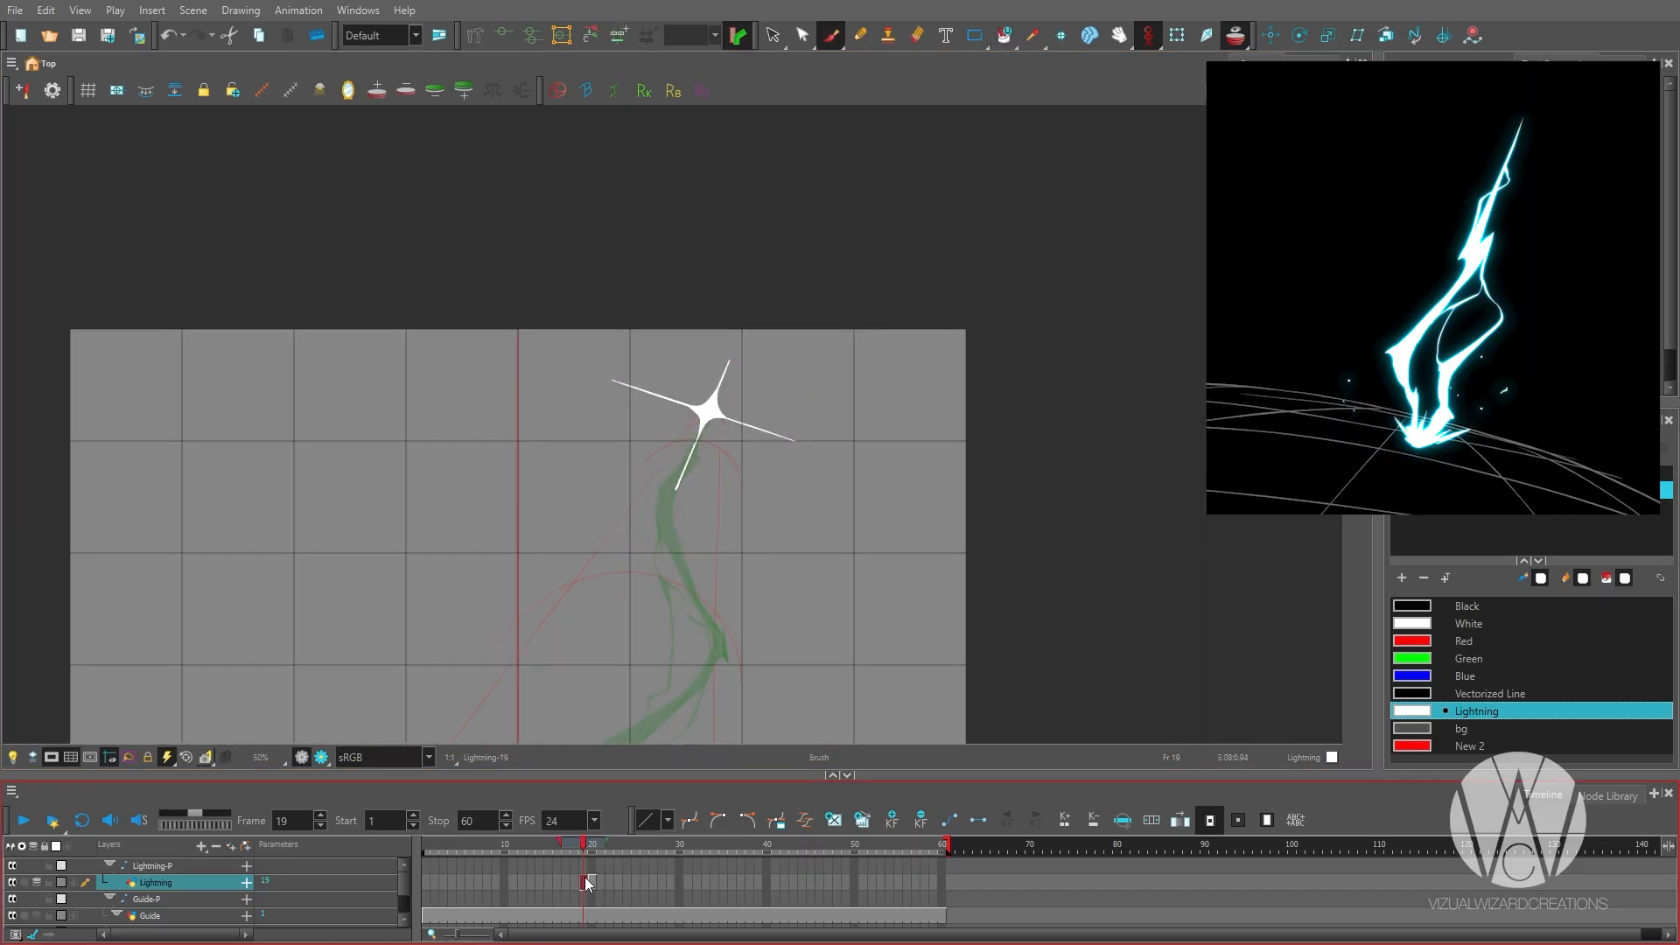
left_click(592, 882)
key("2")
key("2")
key("f")
key("g")
key("g")
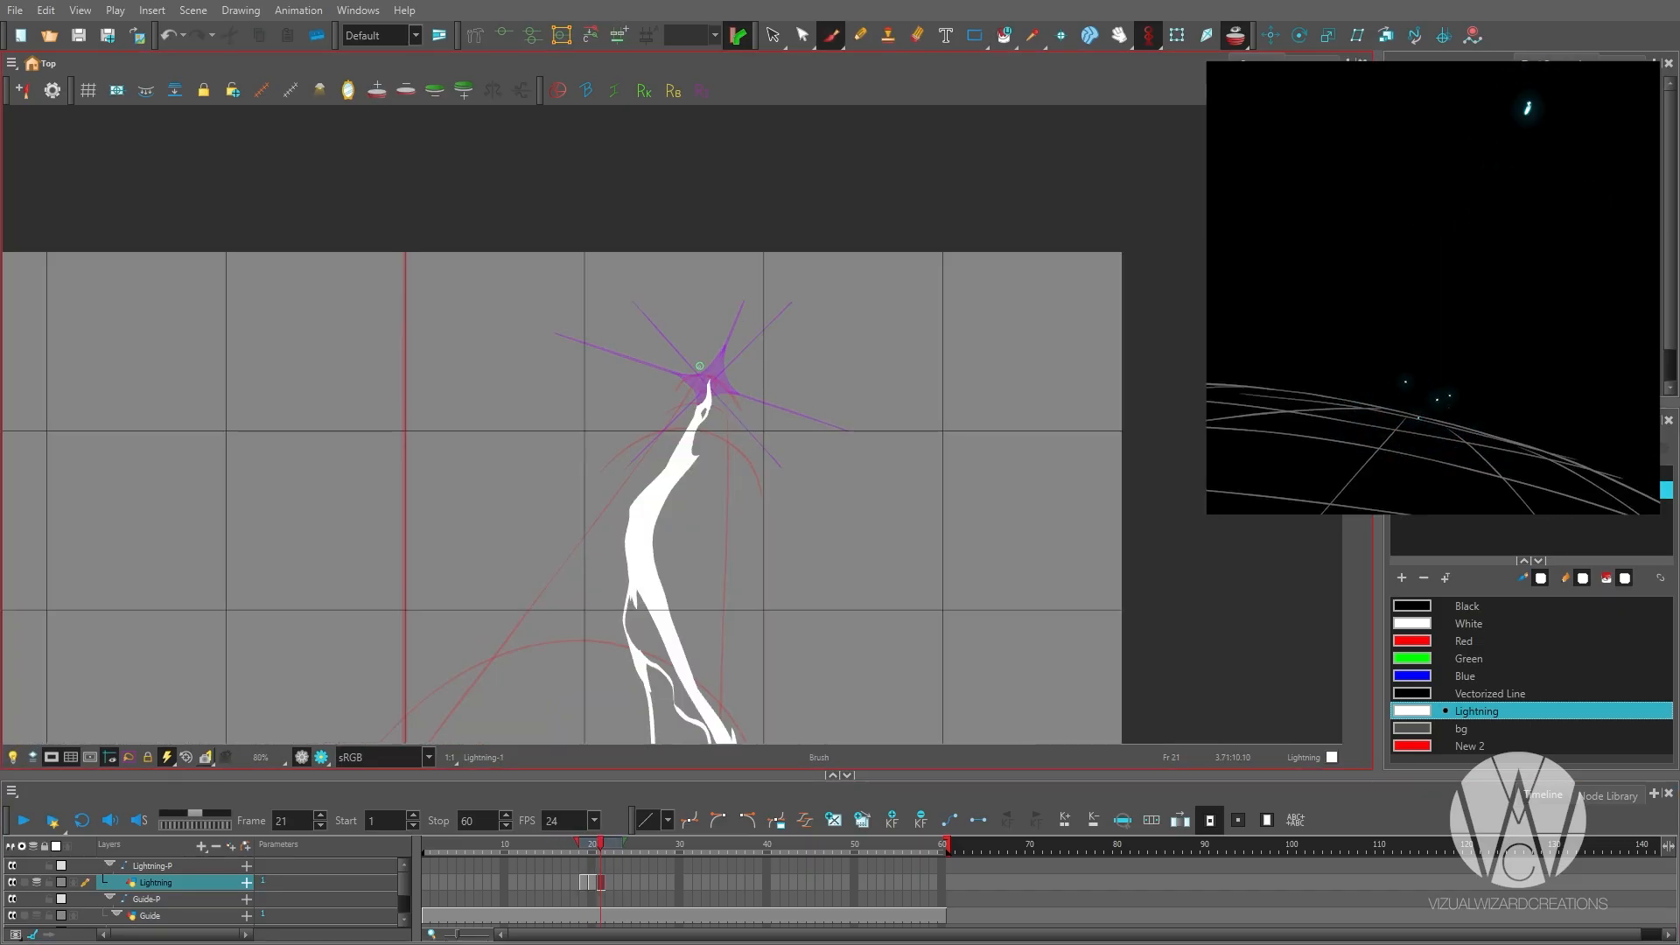
Delay the bolt drawing by extending the exposure before it, and undo the excess shift.
left_click(598, 884)
key("plus")
left_click(619, 884)
key("g")
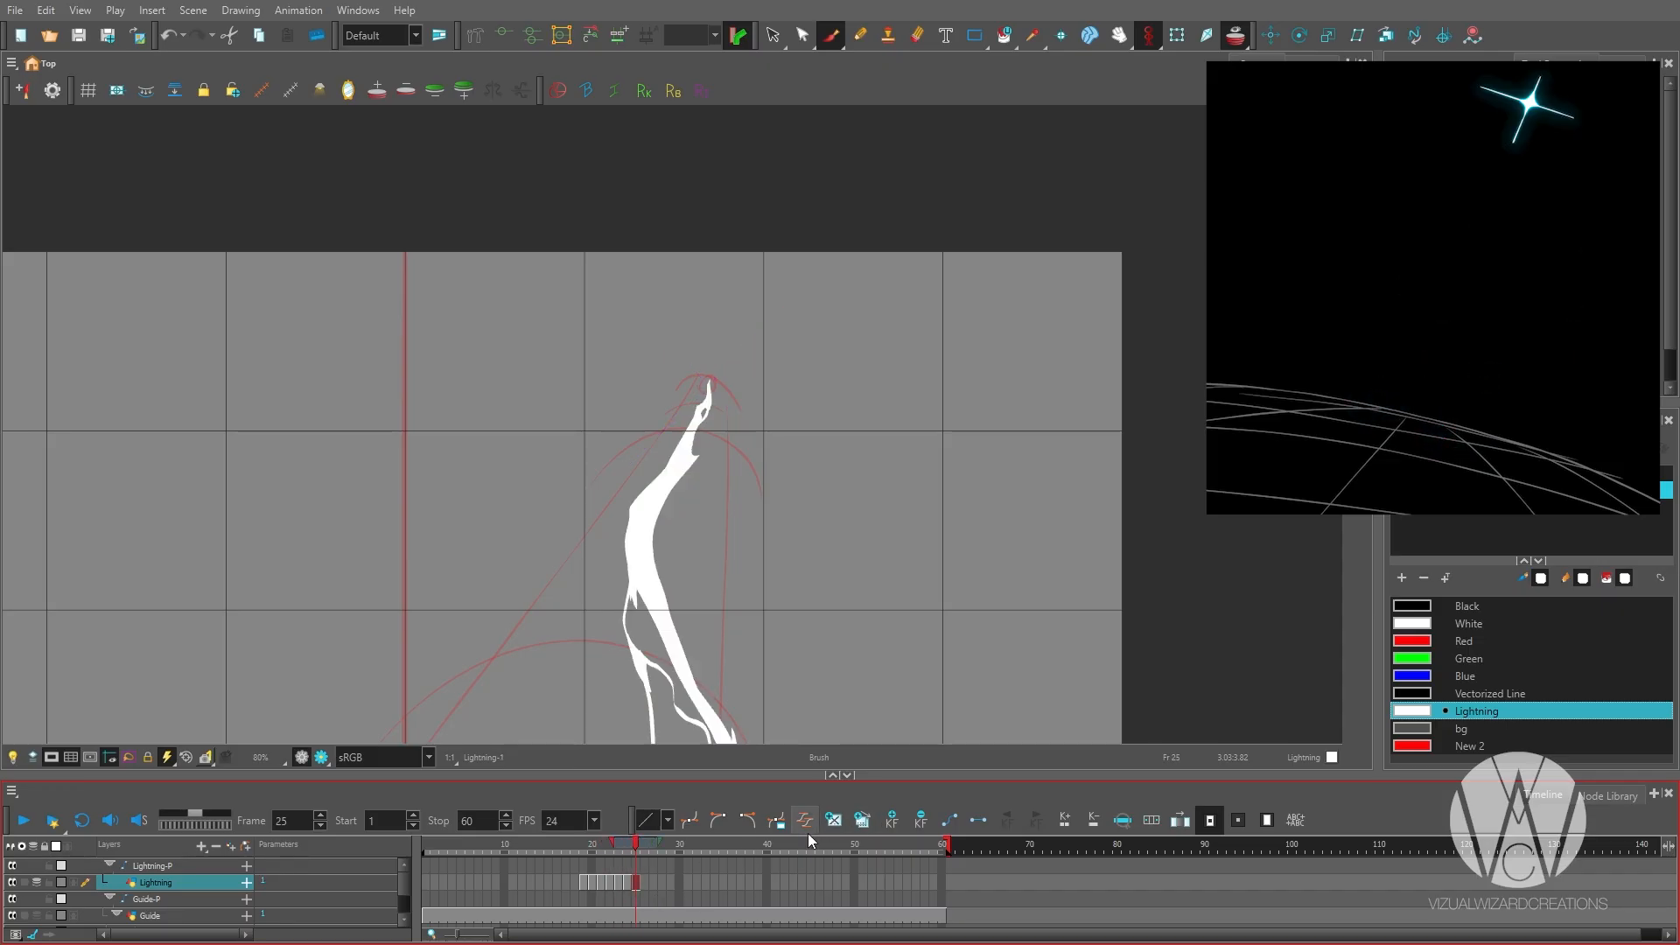
key("f")
key("ctrl+z")
Draw a small thin cross, tilted slightly off the grid axes, at the flash point on frame 18.
key("1")
key("1")
key("1")
key("1")
key("2")
key("2")
left_click(584, 846)
key("f")
key("2")
key("2")
left_click_drag(674, 326, 691, 498)
key("2")
left_click_drag(556, 433, 788, 417)
key("2")
key("1")
key("1")
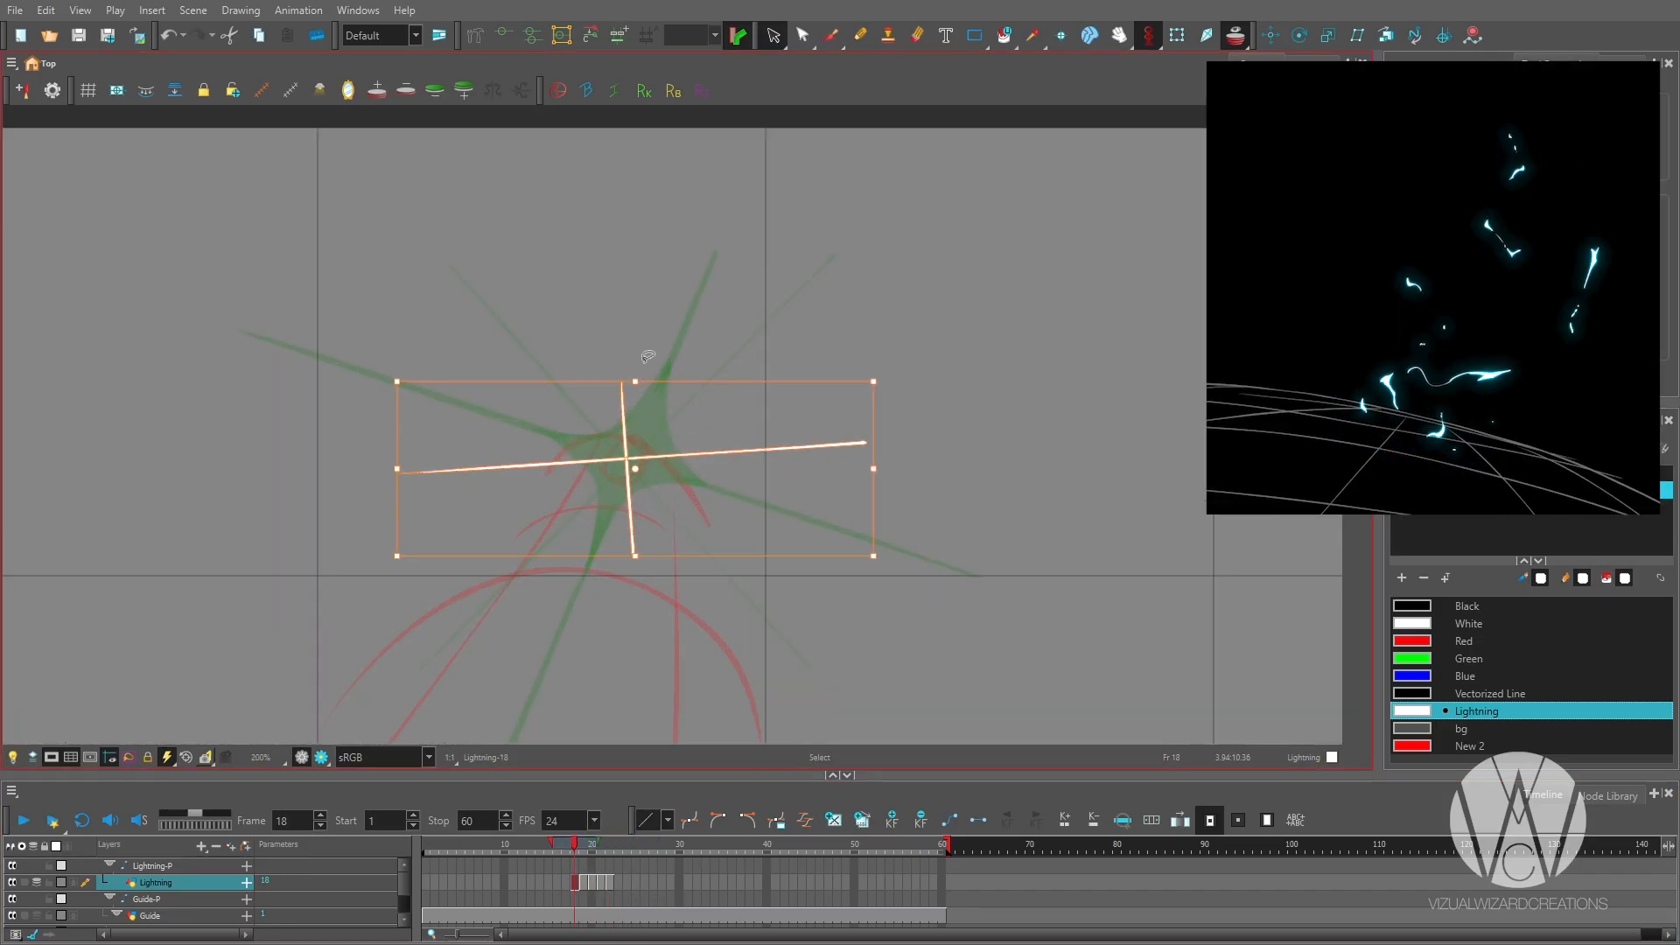
key("g")
key("1")
key("1")
key("1")
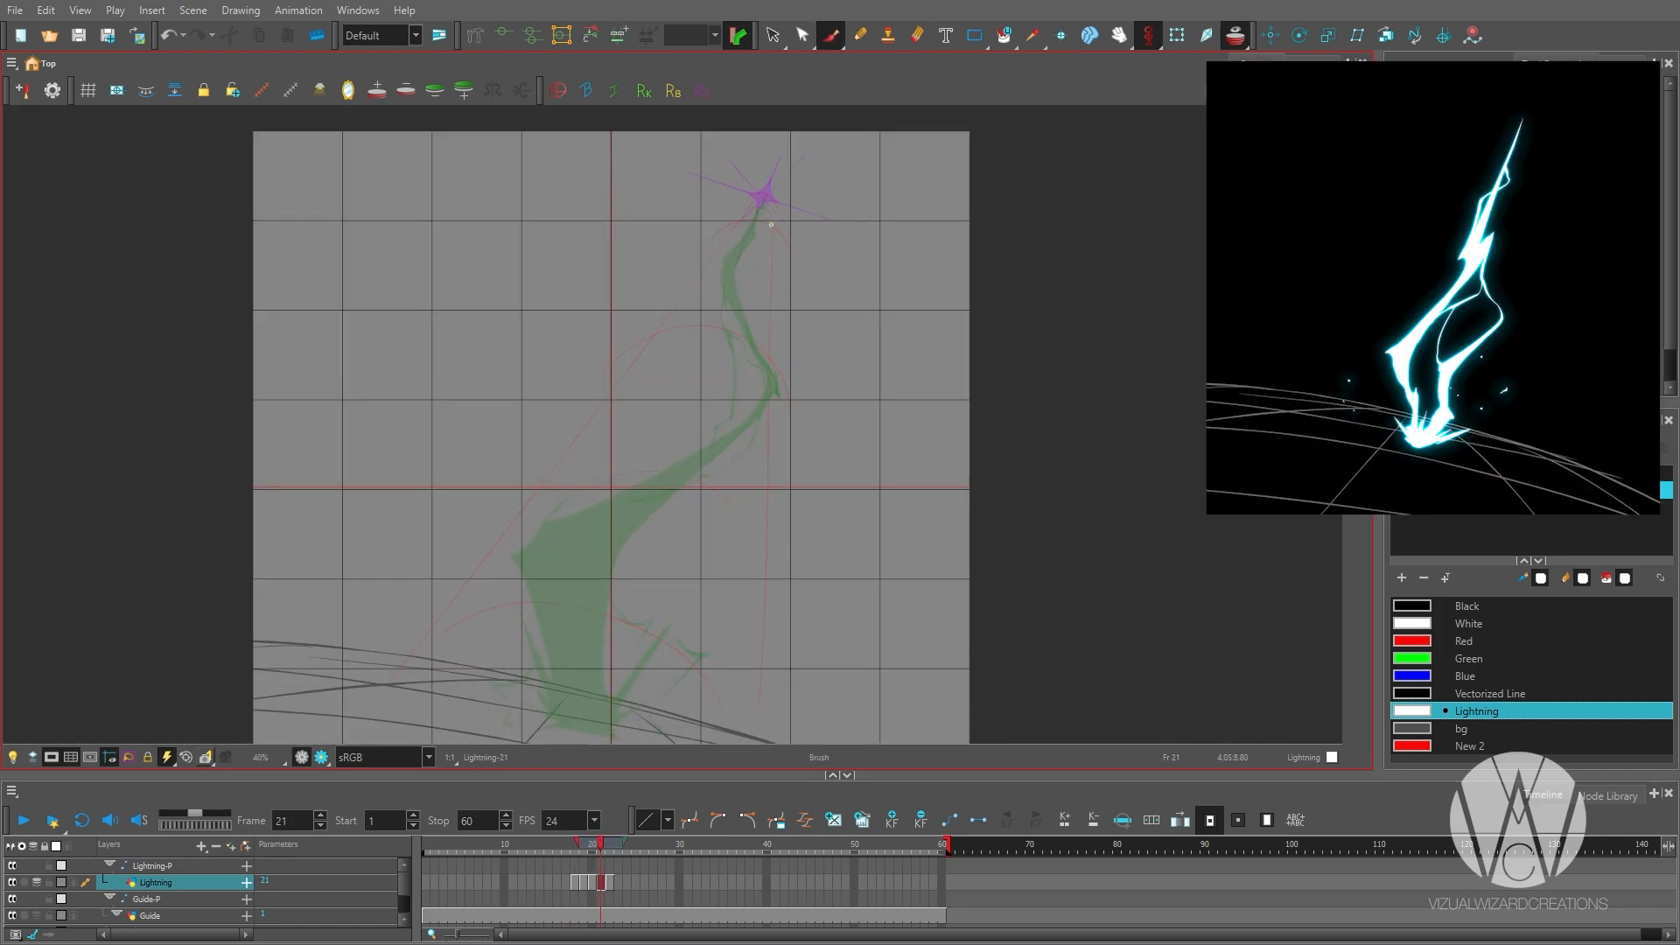
left_click_drag(766, 166, 632, 573)
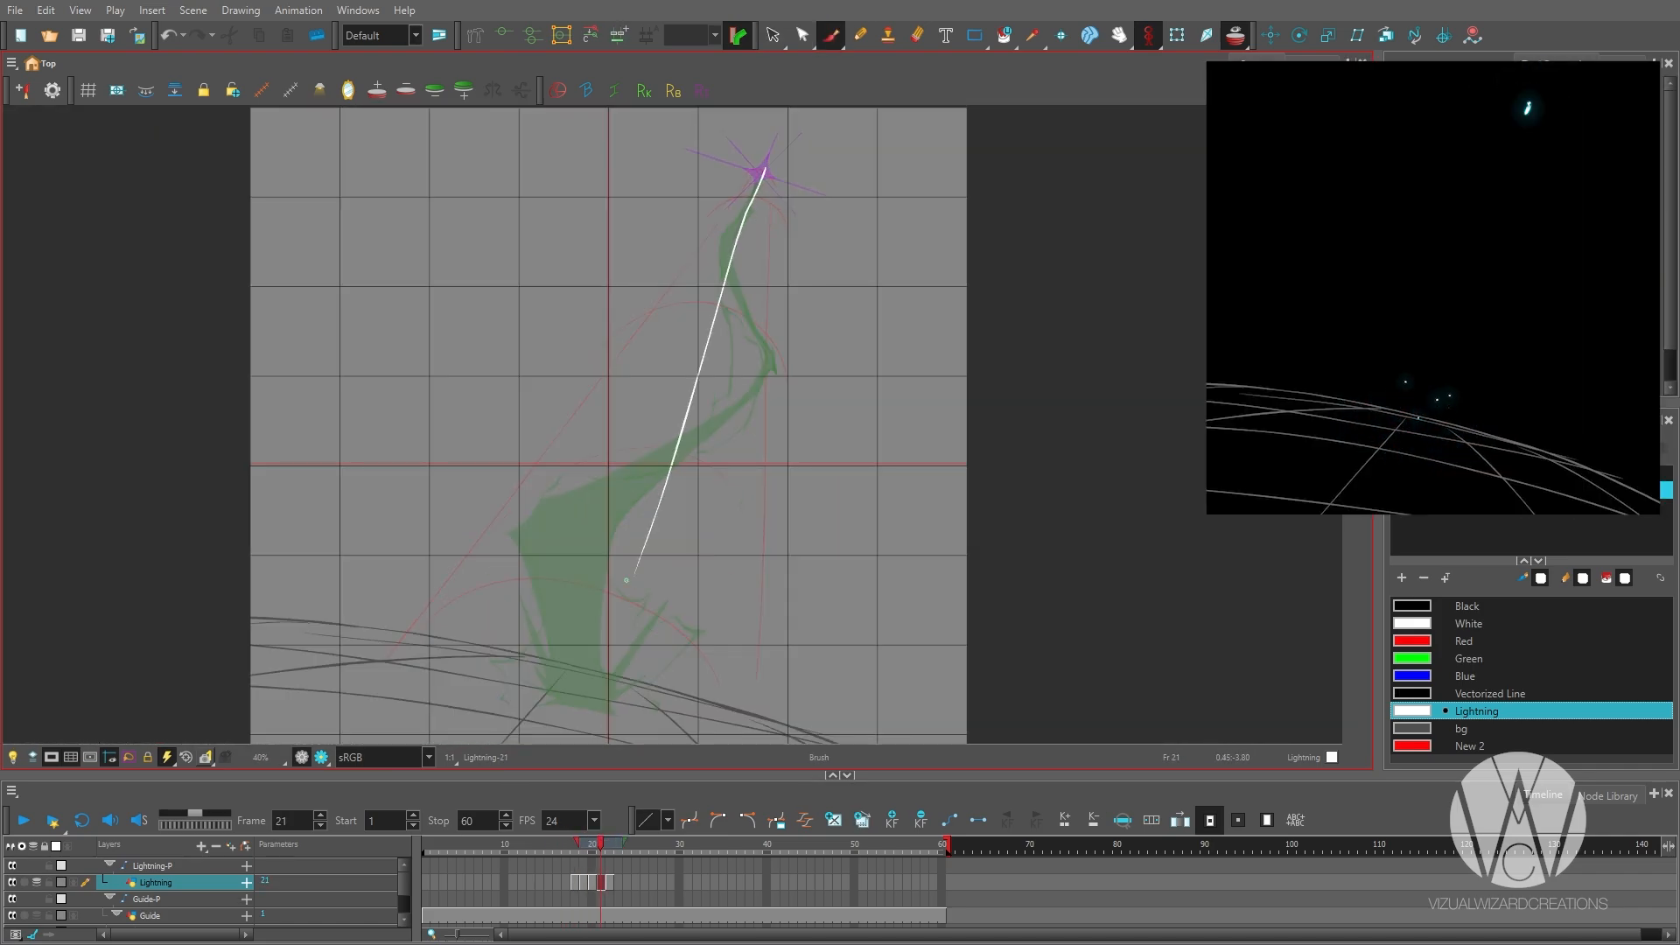
key("ctrl+z")
Extend the blank exposure at frame 21 by three frames, pushing the full bolt drawing back to frame 25.
key("comma")
key("2")
key("2")
key("1")
key("1")
left_click(599, 886)
key("plus")
key("plus")
key("plus")
left_click(612, 887)
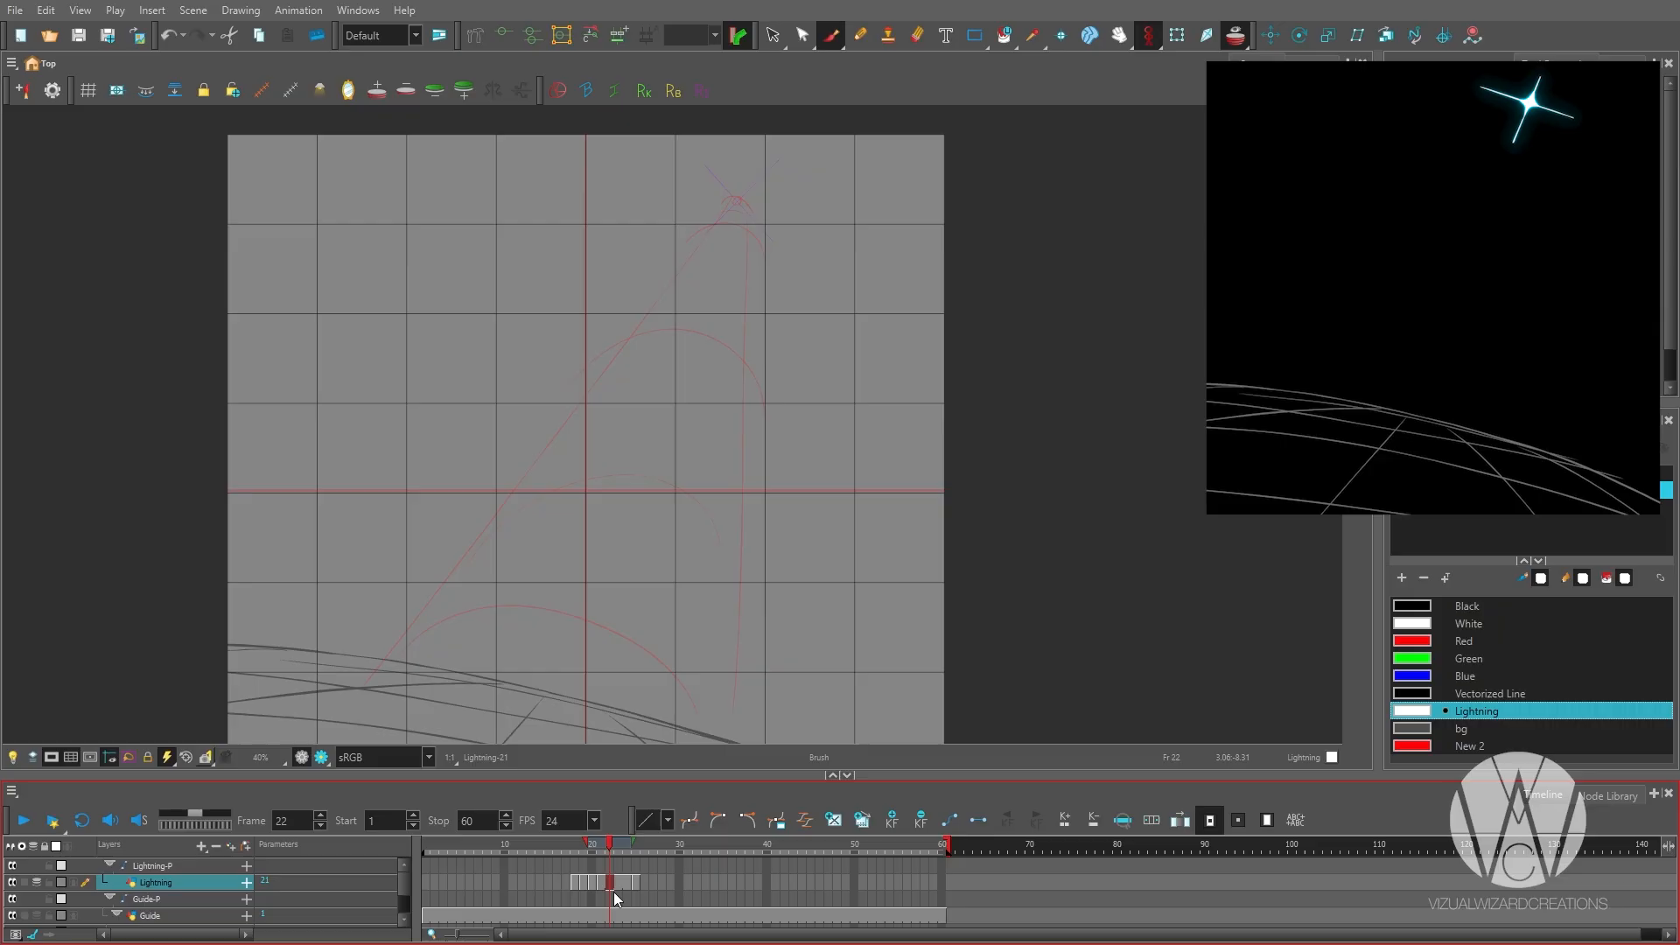
Draw a tiny jagged bolt tip at the flash point on frame 23.
left_click(621, 887)
key("2")
key("2")
key("alt+shift+r")
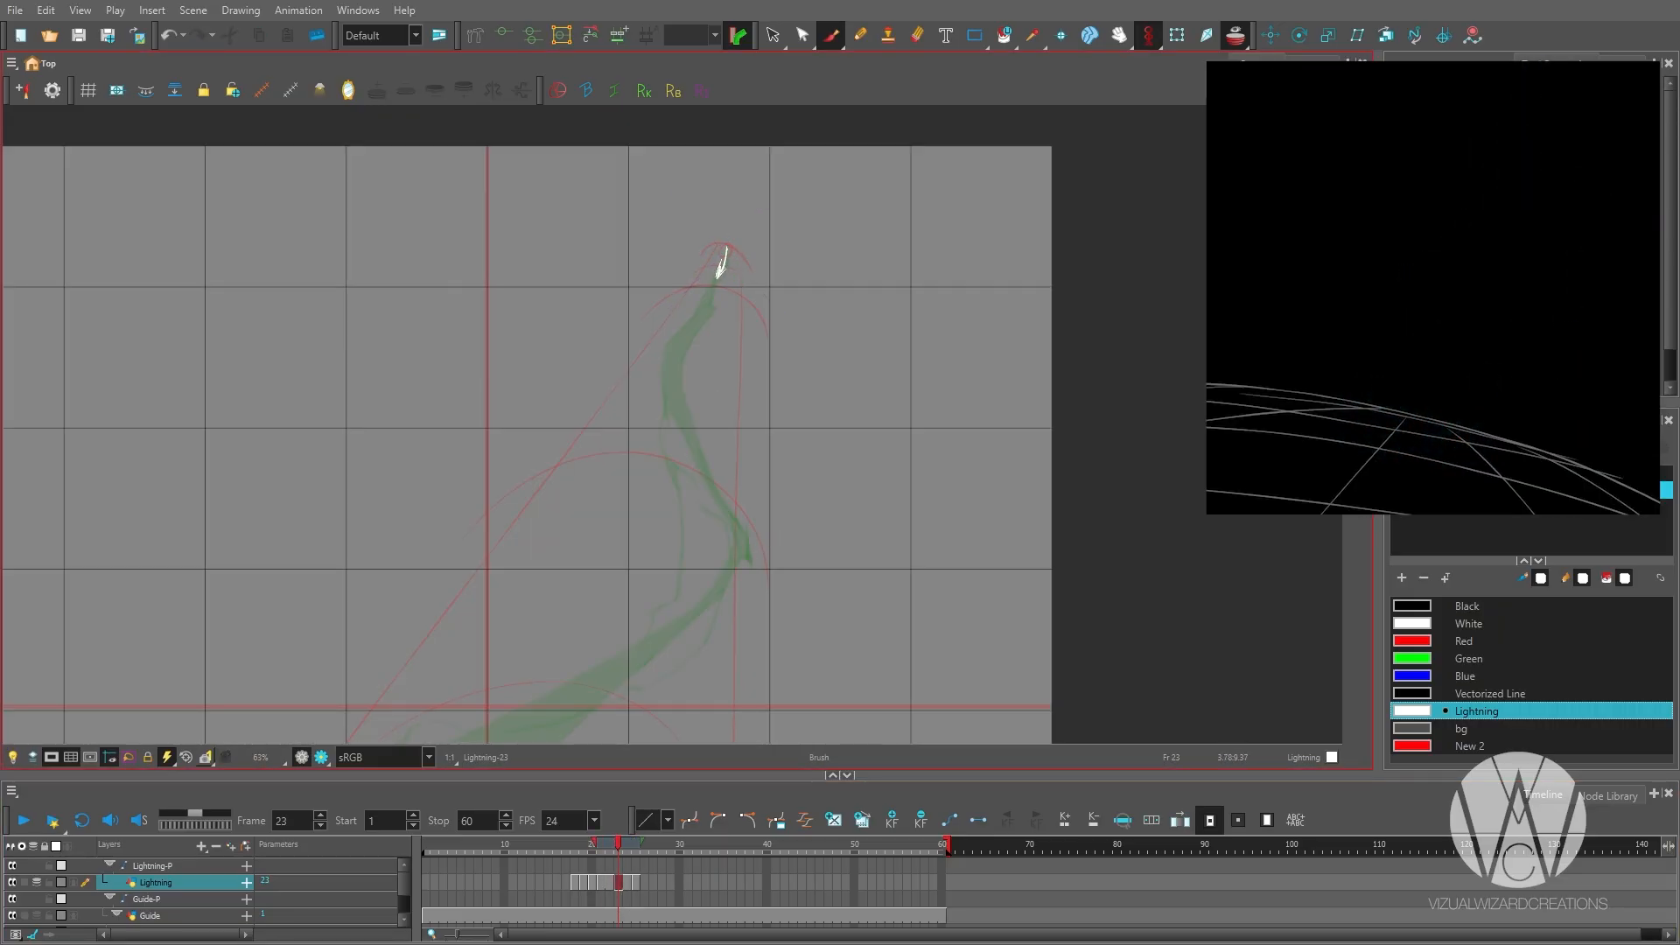
key("alt+b")
left_click_drag(687, 738, 714, 612)
Sketch the forked leading end of the growing bolt at its upper bend on frame 24.
key("period")
left_click_drag(696, 256, 706, 285)
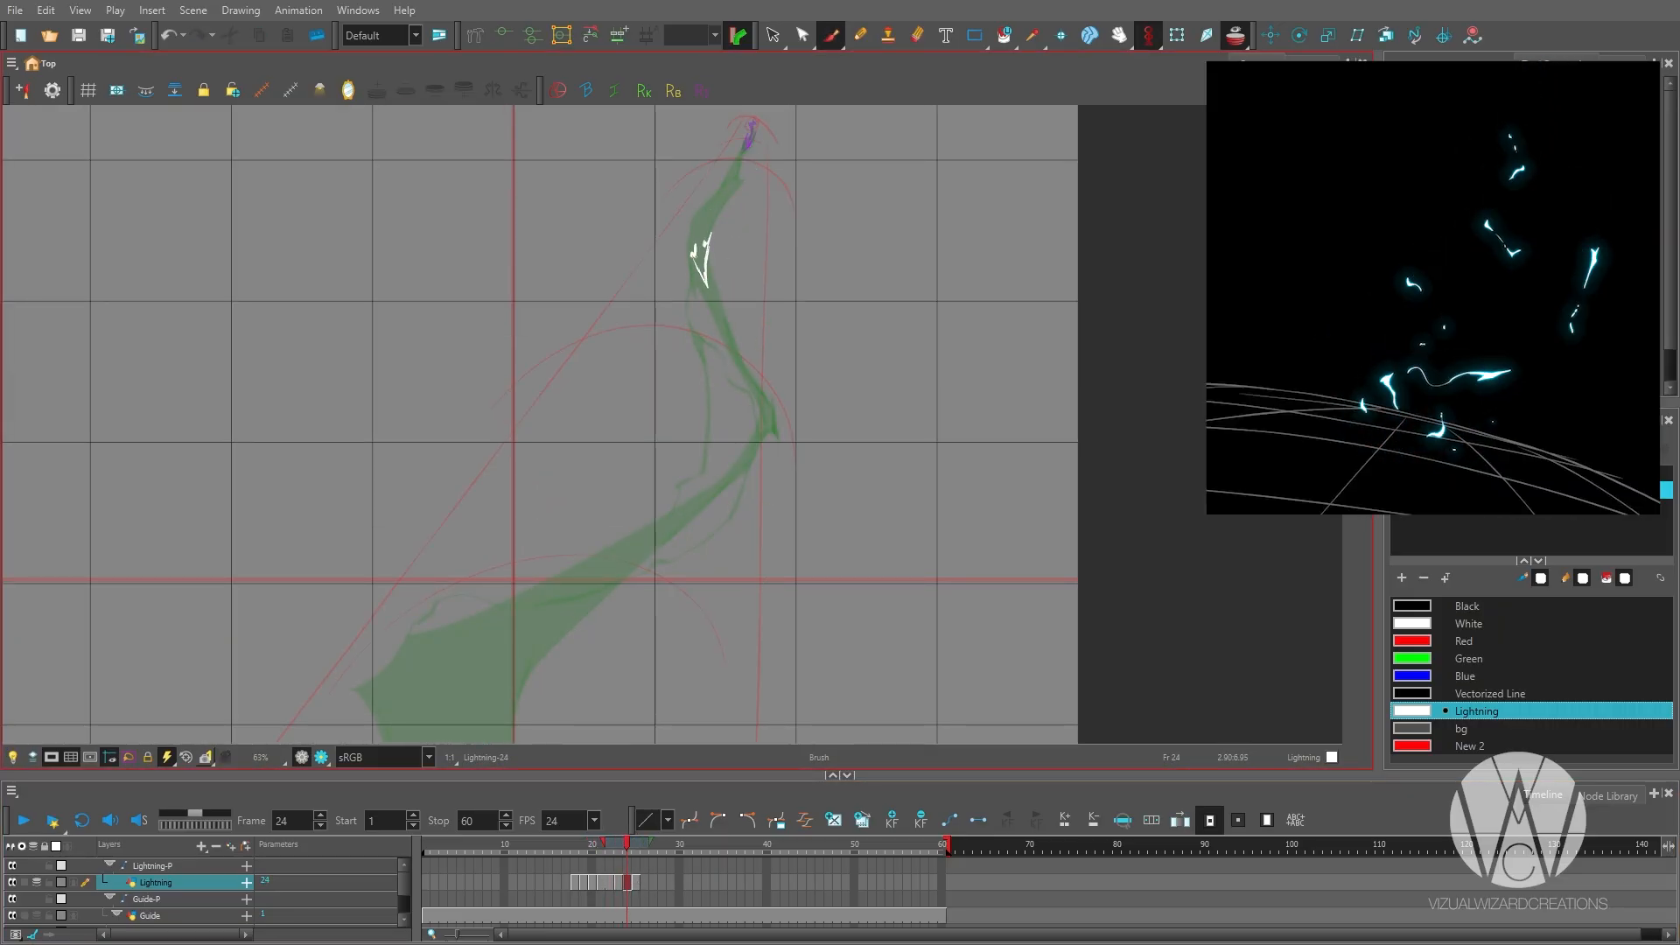
key("1")
left_click_drag(761, 612, 789, 447)
Extend the exposure of frame 24 by one frame, moving the full bolt drawing to frame 26.
key("period")
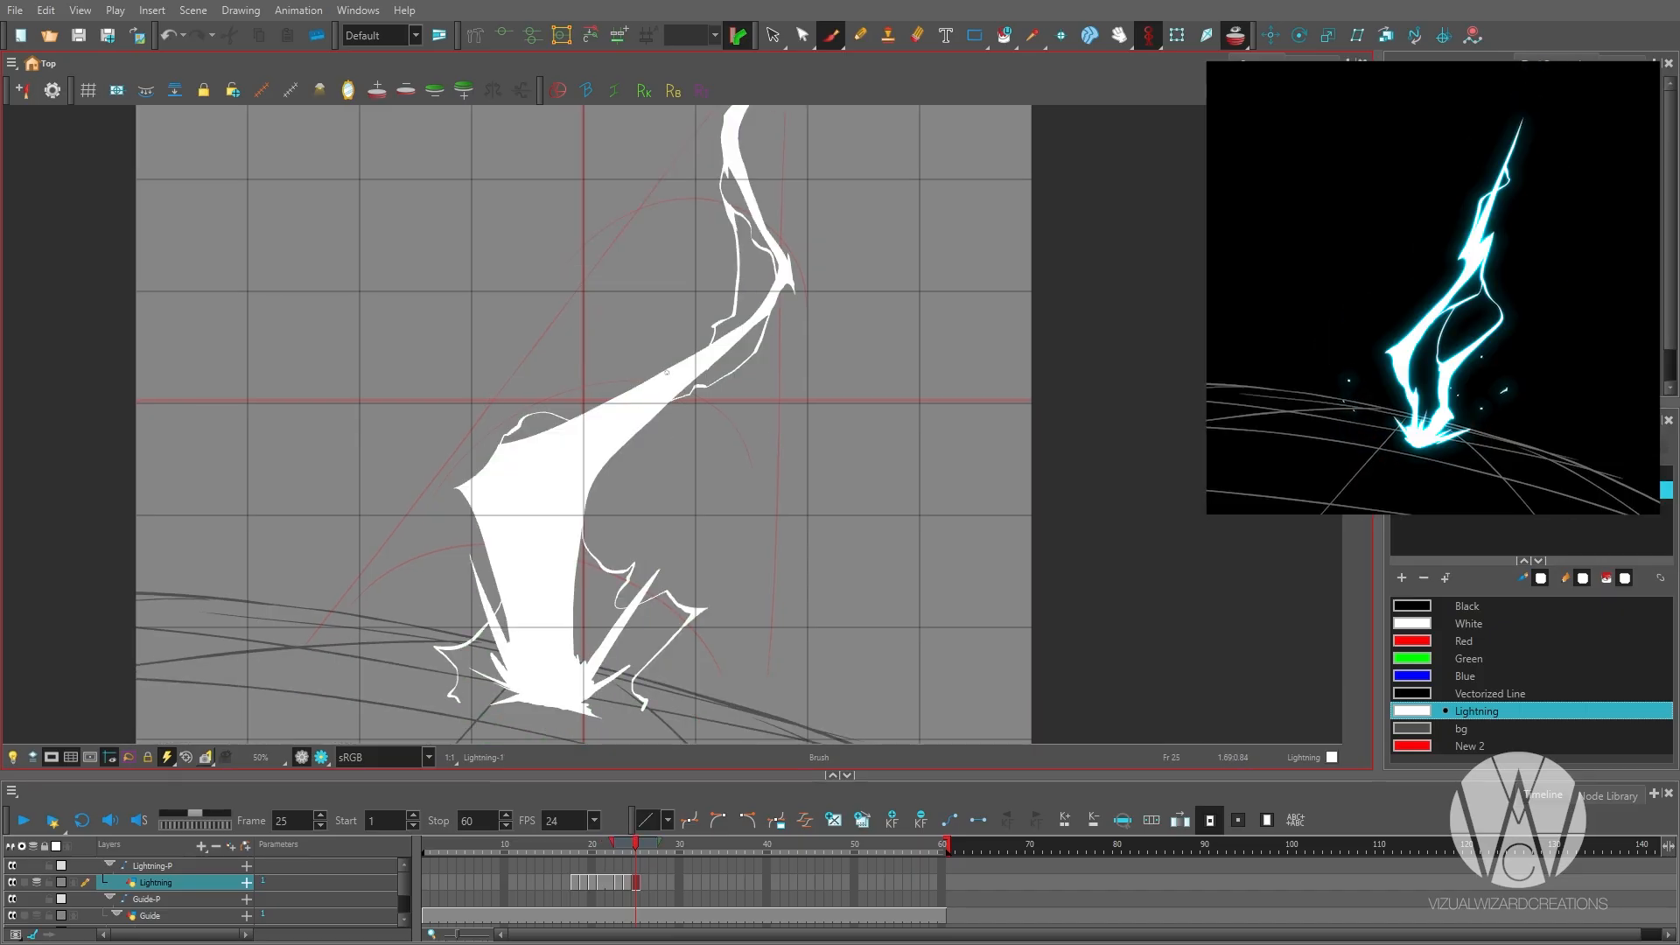
key("comma")
left_click(631, 884)
key("plus")
Outline the forked, jagged leading end midway along the bolt's diagonal section on frame 25, and undo the last stroke.
left_click_drag(674, 394, 649, 515)
mouse_move(645, 478)
left_mouse_down()
mouse_move(617, 507)
mouse_move(638, 501)
mouse_move(649, 445)
mouse_move(674, 465)
left_mouse_up()
scroll(672, 495, "up", 3)
left_click_drag(649, 522, 736, 474)
scroll(672, 451, "down", 1)
scroll(687, 456, "down", 1)
left_click_drag(618, 552, 692, 504)
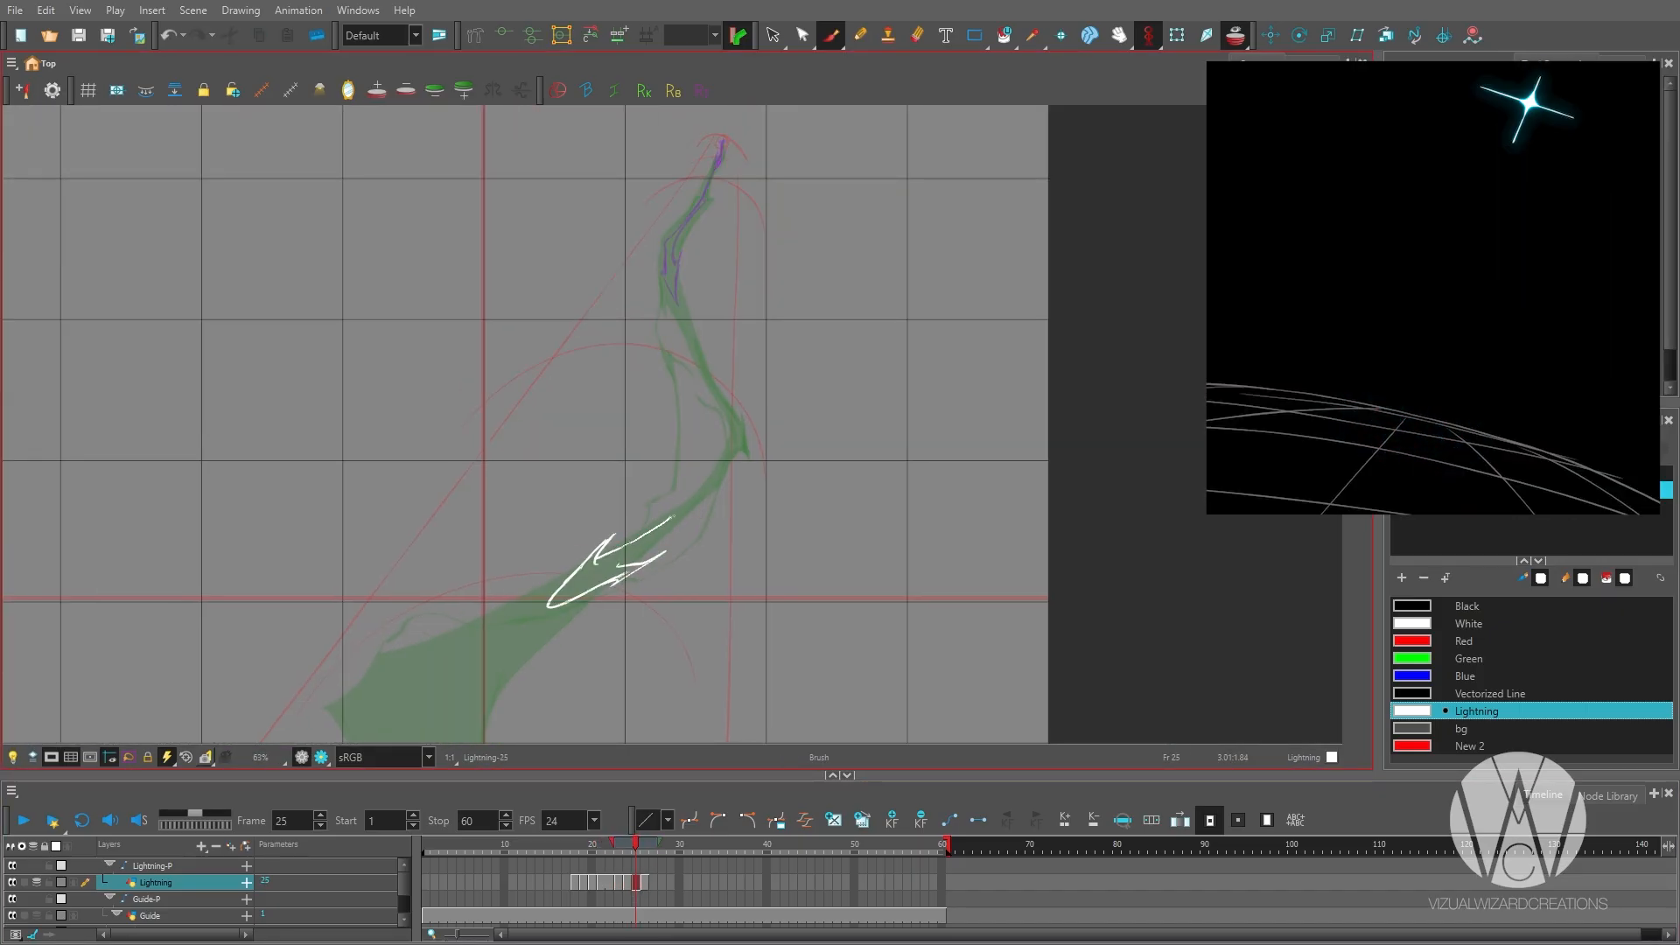
scroll(740, 381, "down", 1)
mouse_move(741, 389)
left_mouse_down()
mouse_move(476, 675)
mouse_move(574, 487)
left_mouse_up()
scroll(476, 675, "down", 1)
key("ctrl+z")
scroll(724, 458, "up", 2)
scroll(717, 427, "up", 2)
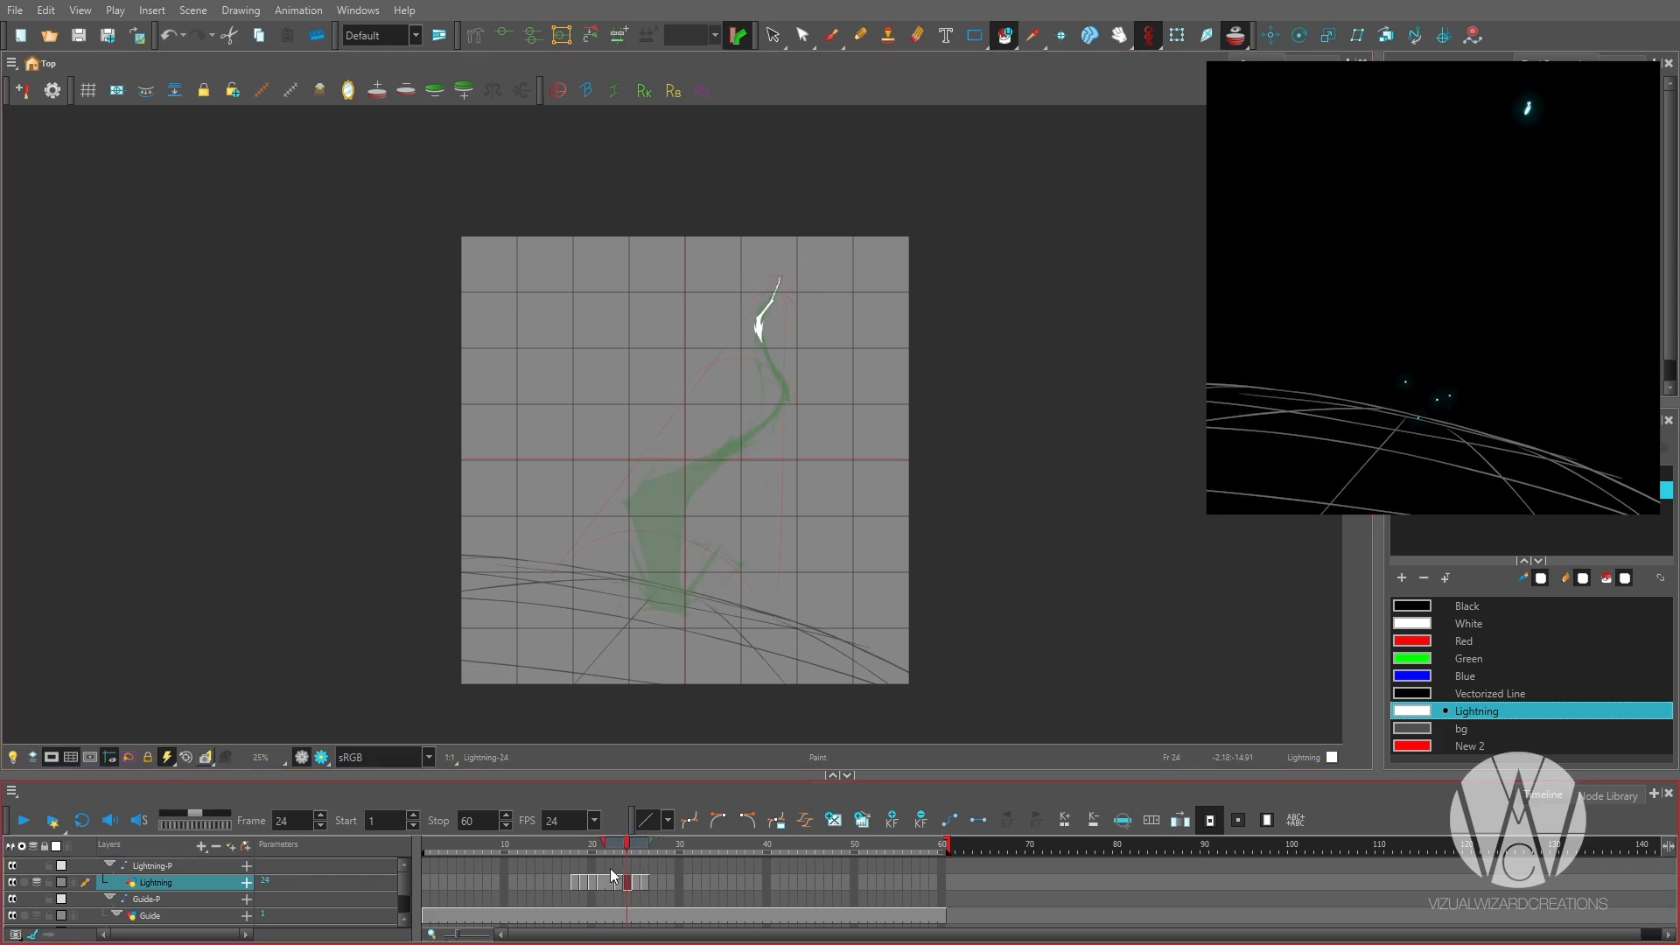
Retime the bolt's growth drawings two frames longer and clear frames 25 to 28 of the Lightning_1 layer.
left_click(707, 881)
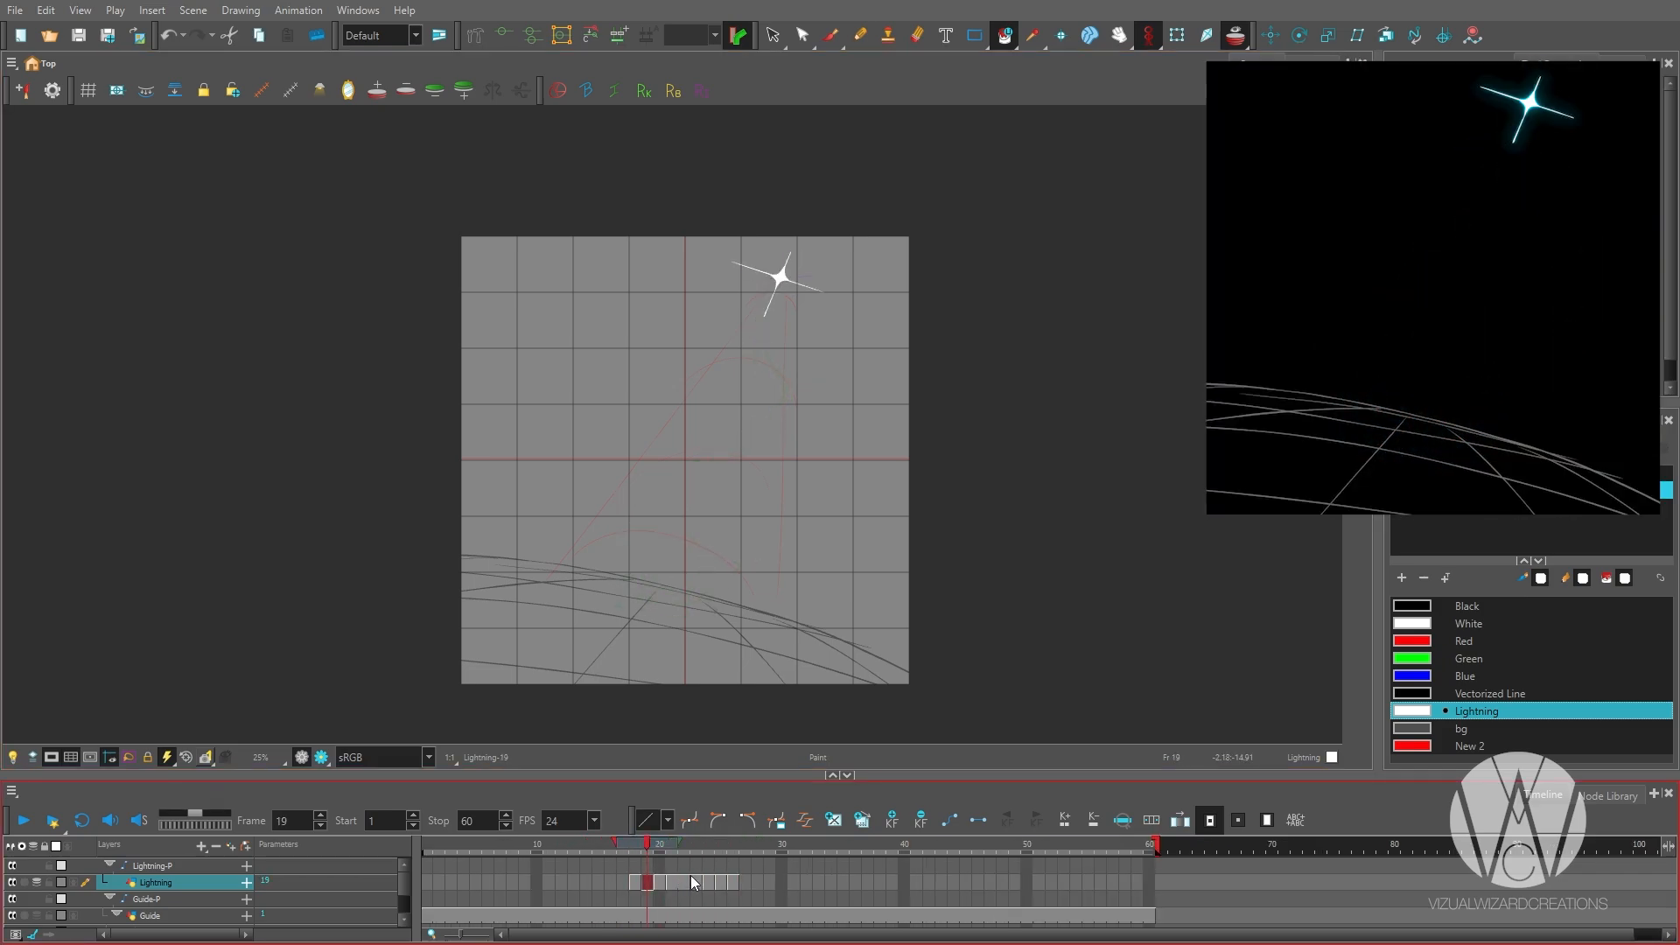
left_click(696, 886)
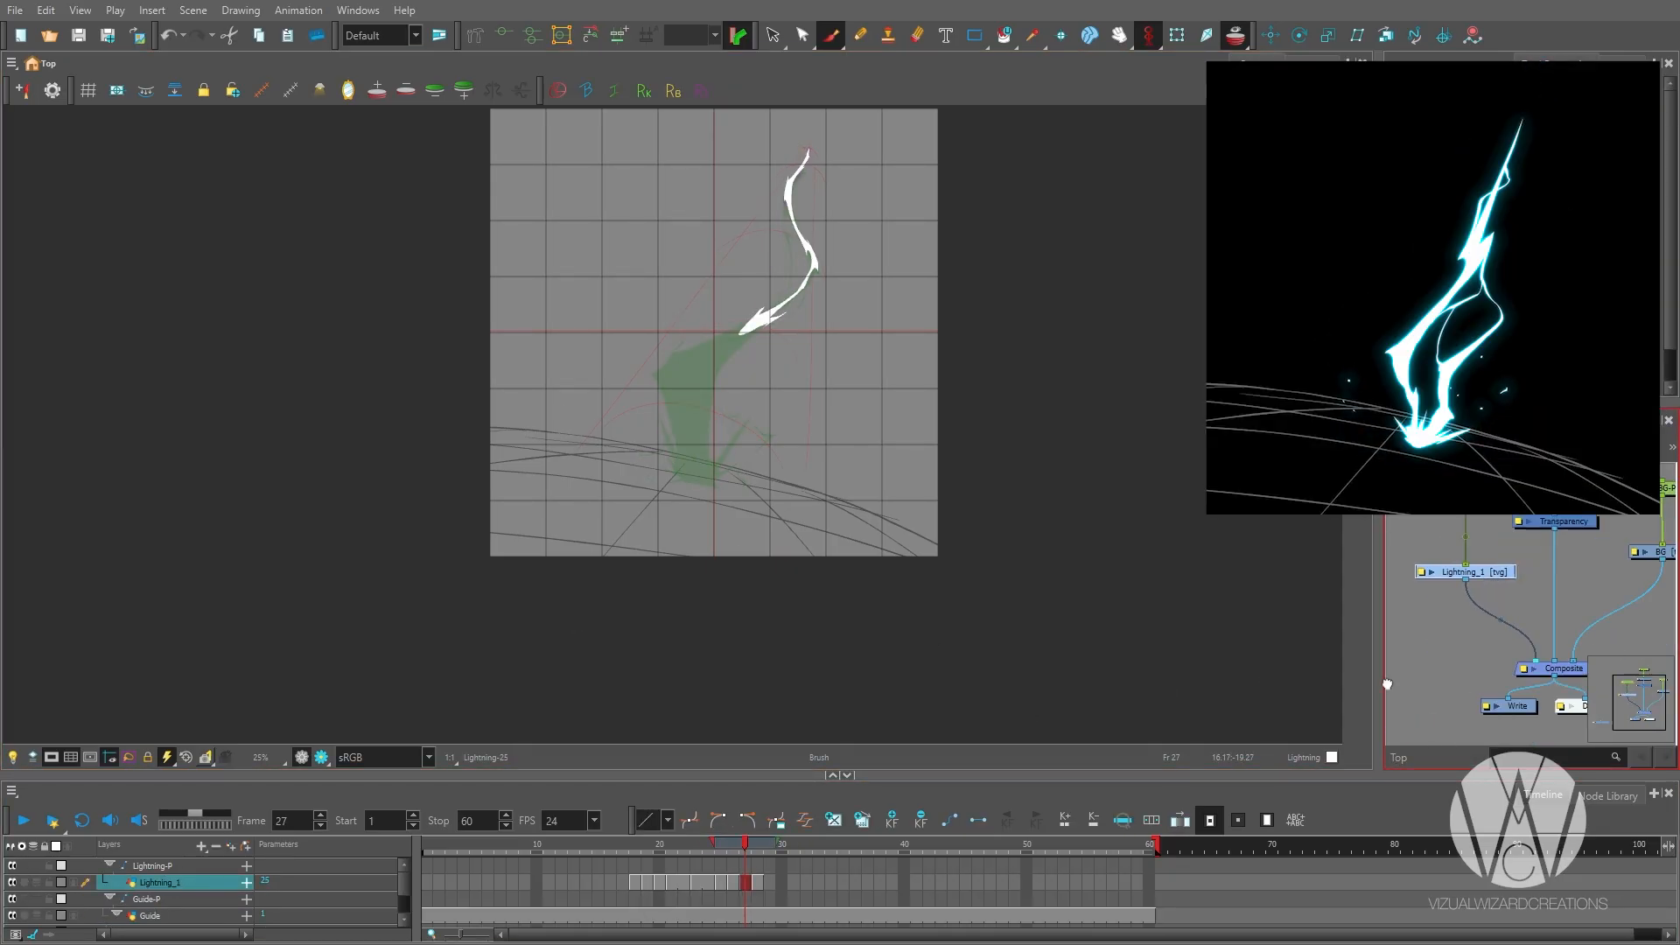
left_click(739, 883)
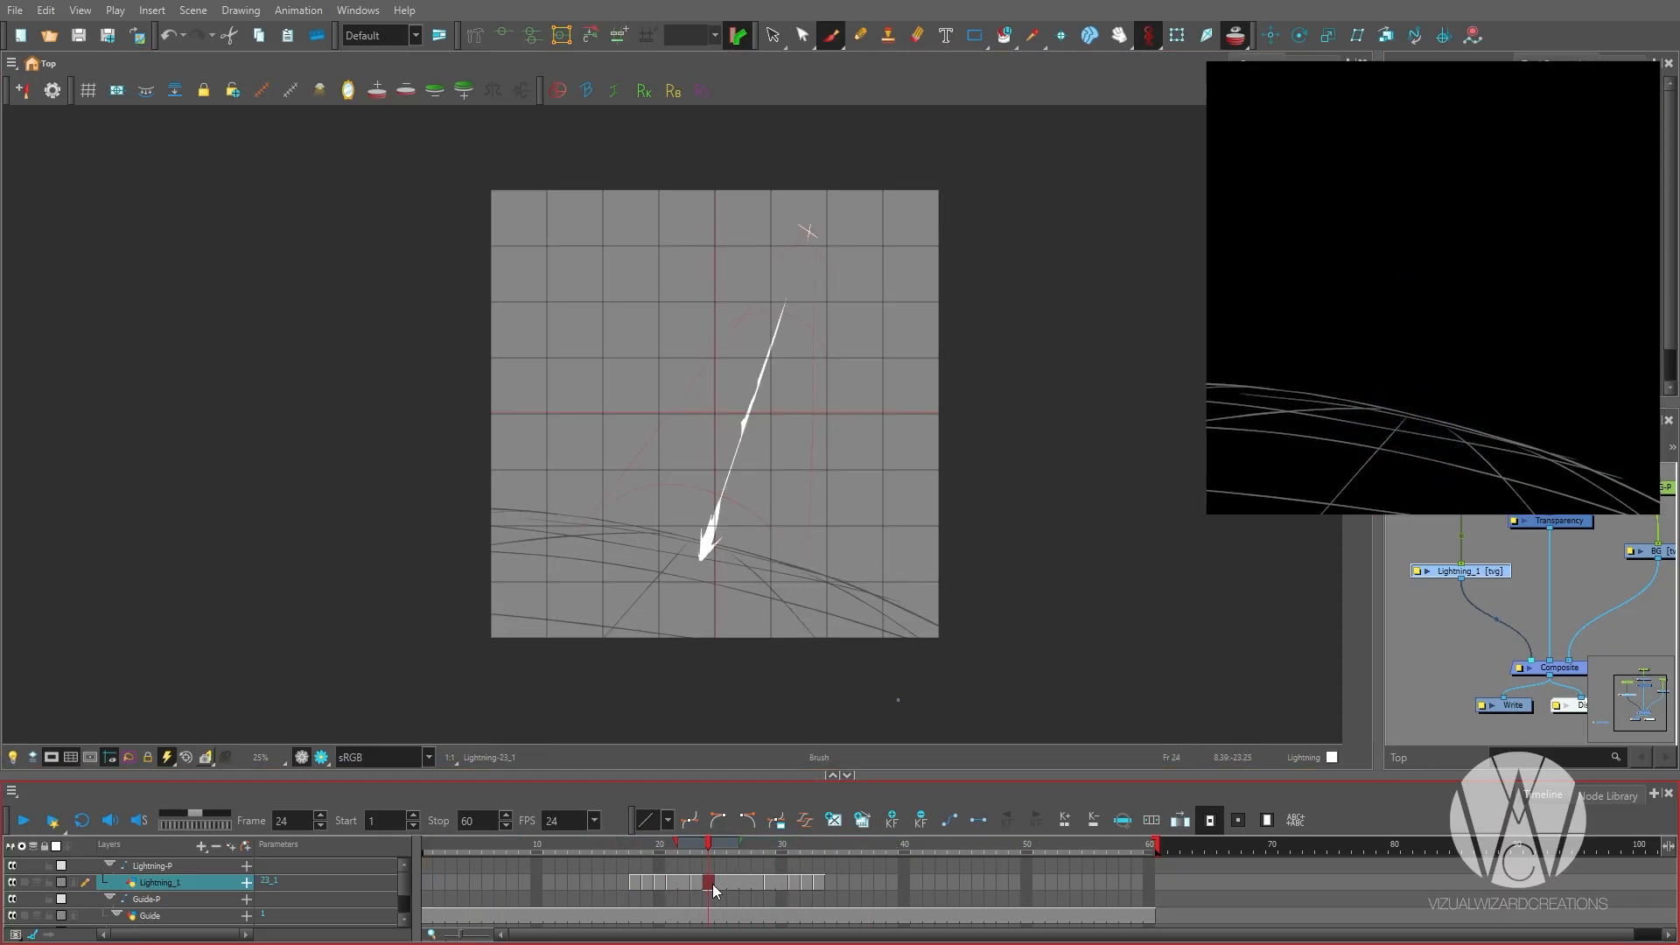
left_click(732, 883)
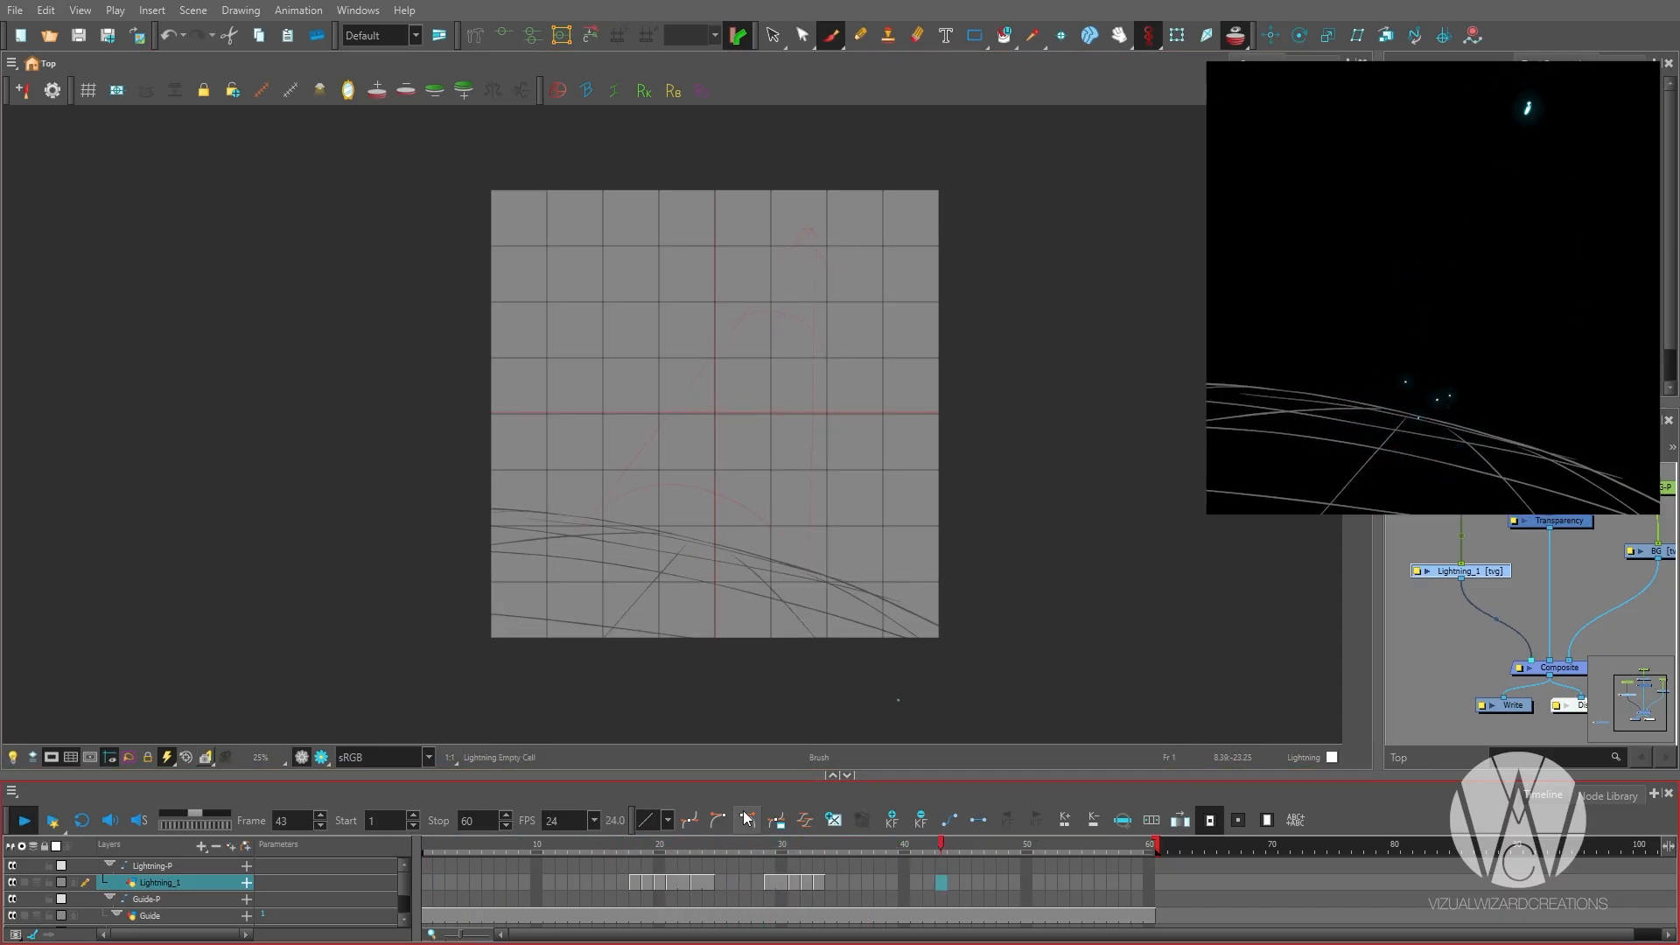
Step back and forth through the lightning drawings on both sides of the empty gap to check the motion.
left_click(695, 881)
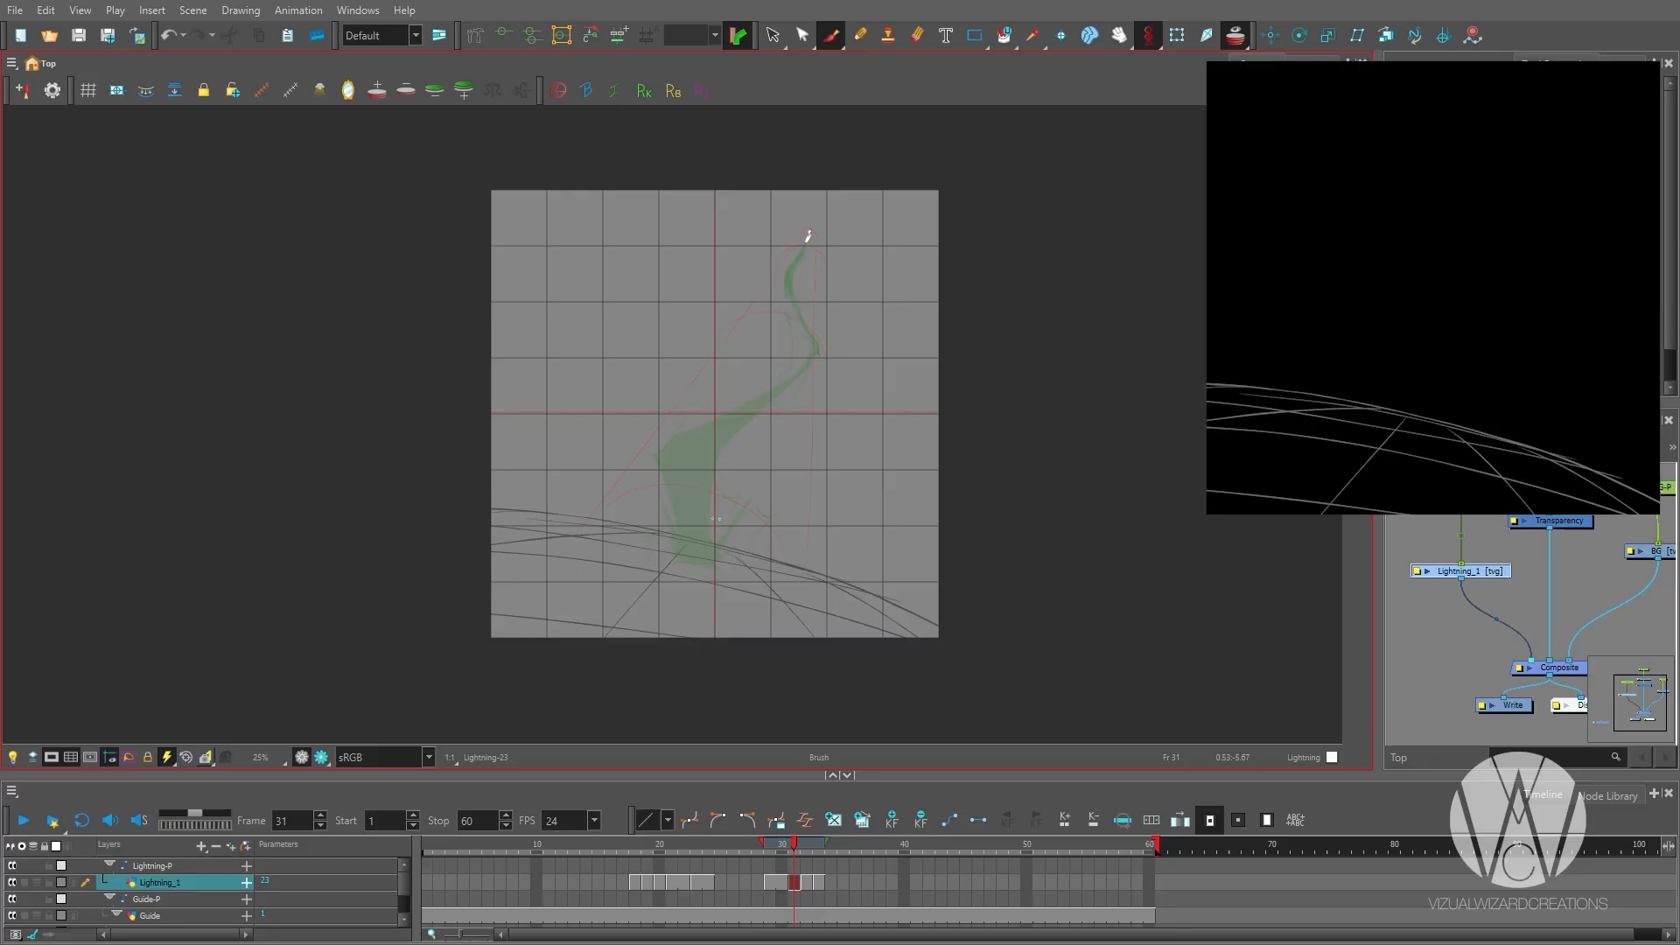
key("comma")
key("comma")
key("comma")
key("comma")
key("comma")
key("comma")
key("comma")
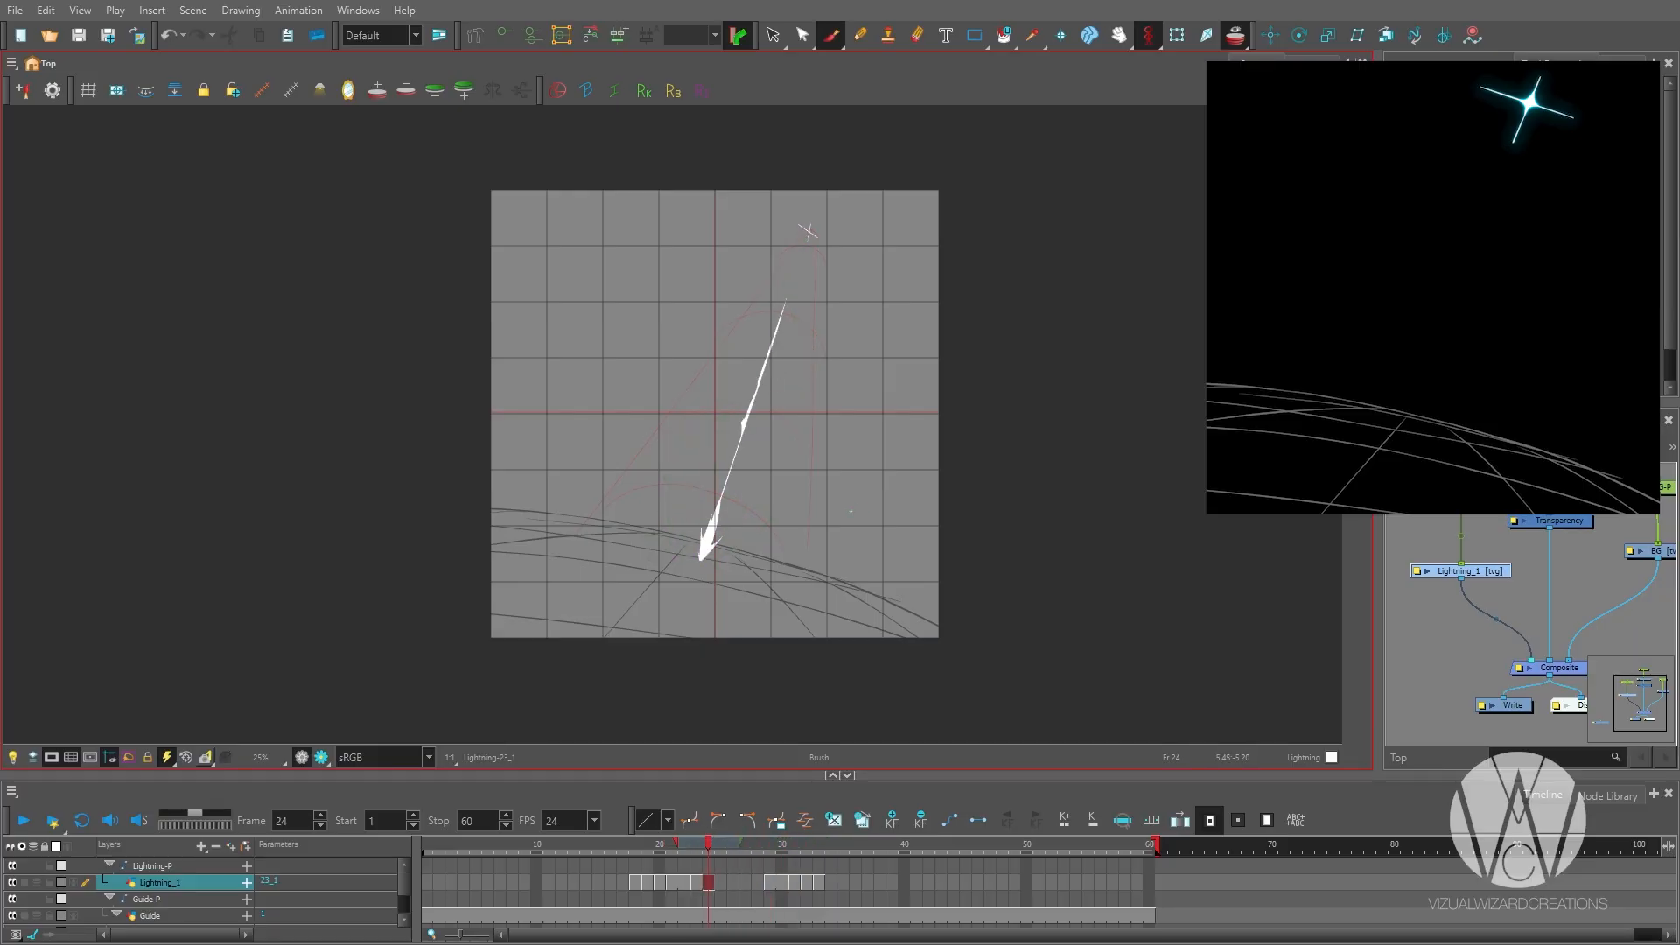
key("comma")
key("period")
key("period")
key("period")
key("period")
key("period")
key("period")
key("period")
key("comma")
key("comma")
key("comma")
key("comma")
key("comma")
key("comma")
key("comma")
key("period")
key("period")
key("period")
key("period")
key("period")
key("period")
key("period")
key("period")
key("period")
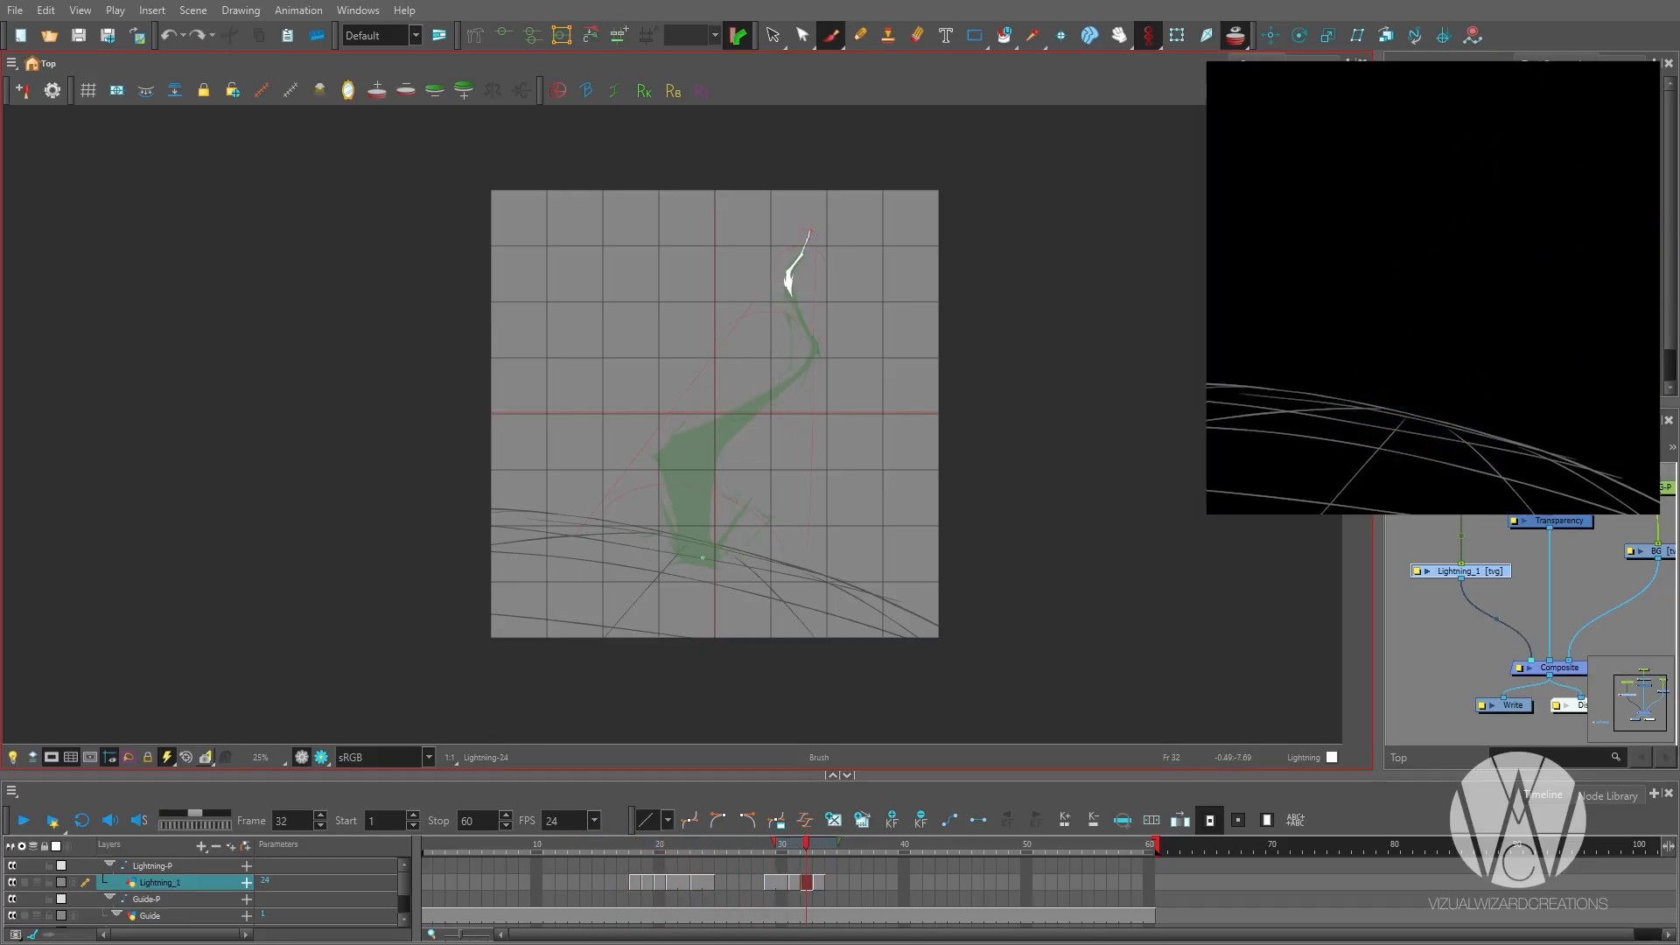
key("comma")
key("comma")
key("comma")
Play back the whole sequence to check the timing of the two groups of lightning drawings.
scroll(971, 657, "up", 1)
key("period")
scroll(852, 589, "up", 1)
scroll(845, 653, "down", 3)
key("Return")
key("Return")
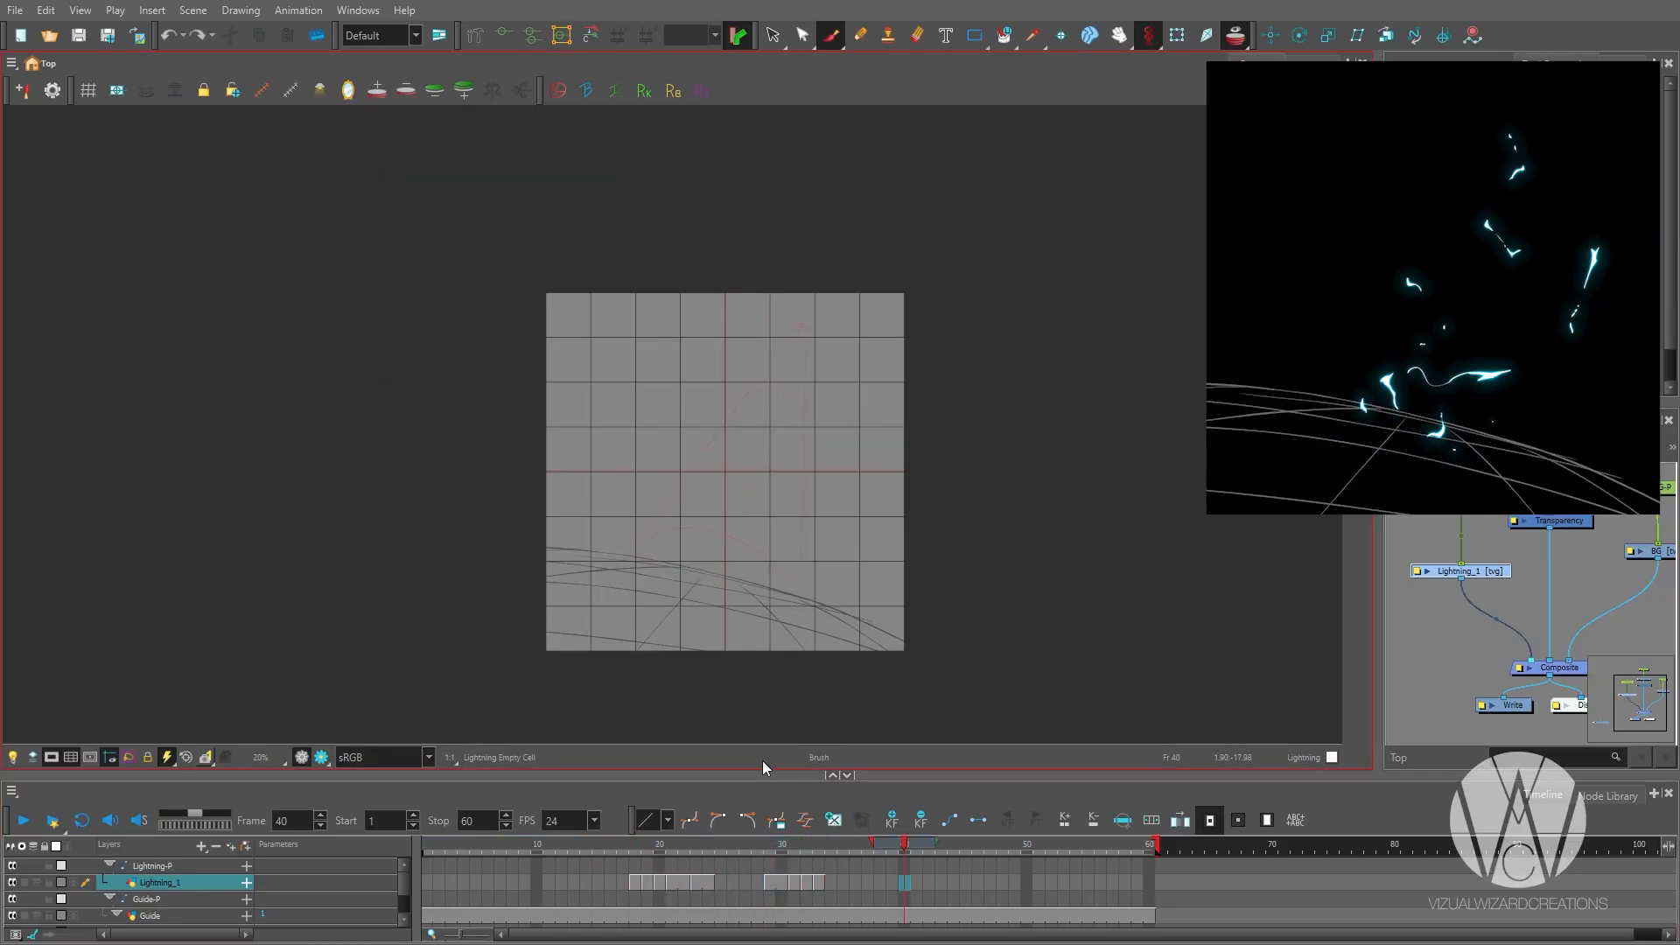
left_click(488, 882)
scroll(735, 720, "up", 1)
left_click_drag(1168, 329, 1146, 358)
scroll(743, 459, "up", 1)
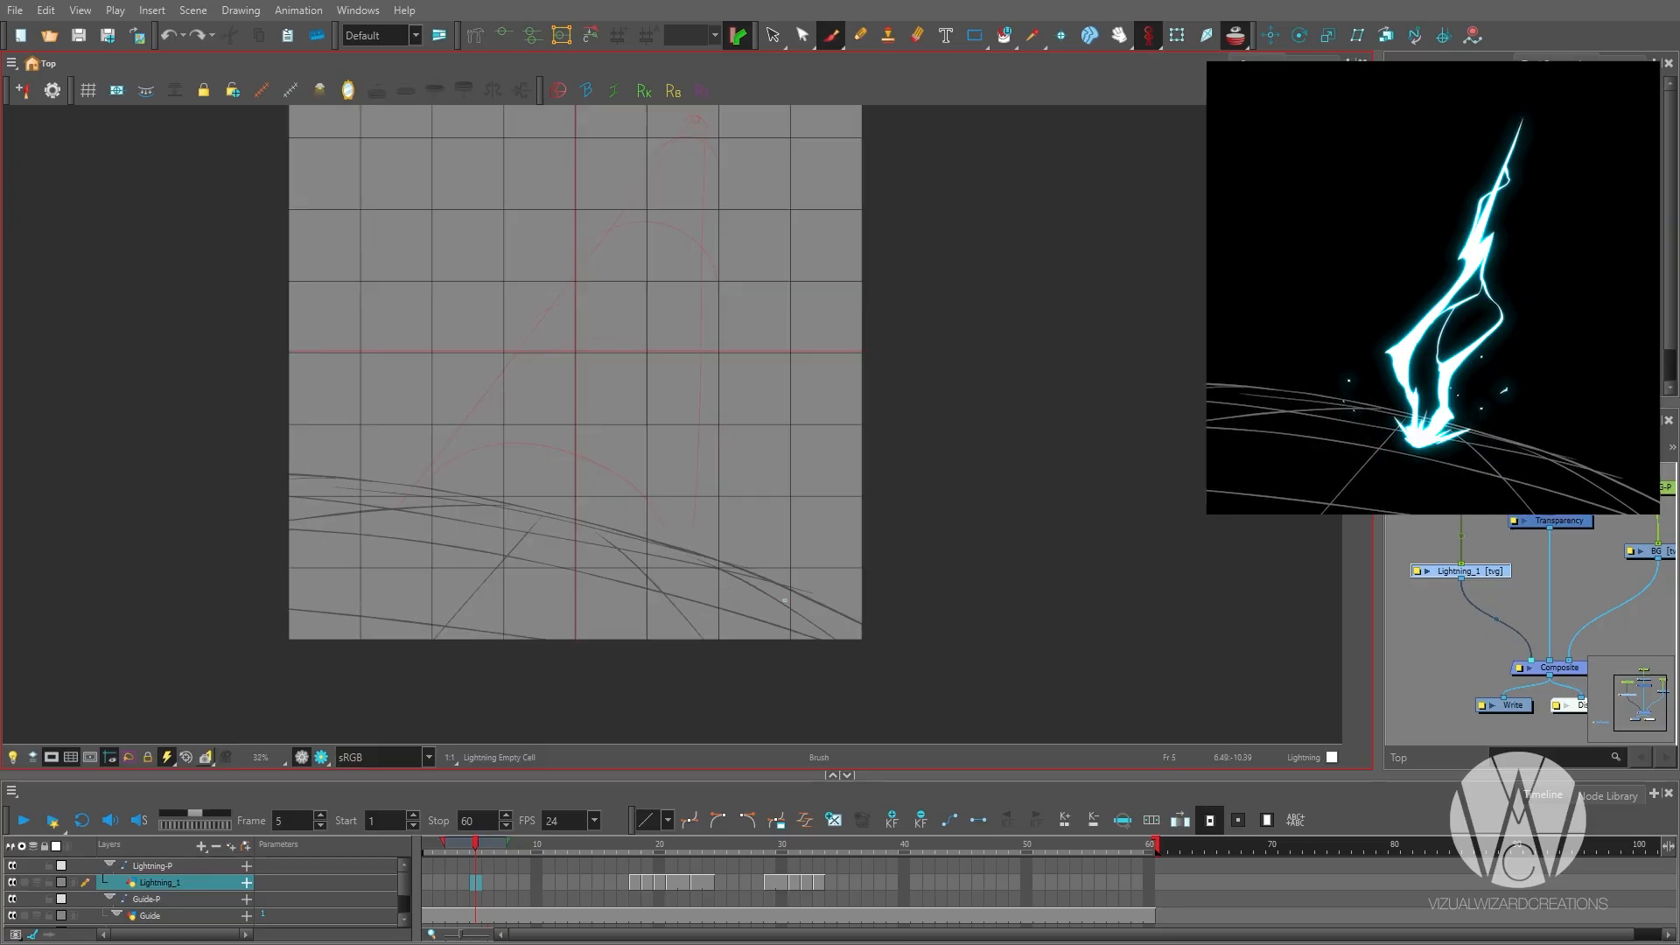
scroll(743, 458, "down", 1)
key("Return")
key("Return")
Select the growing bolt tip on frame 32, shift its forked end up and to the right, and clean up the tip's edge.
left_click(818, 882)
key("comma")
scroll(761, 313, "up", 2)
left_click_drag(788, 229, 761, 312)
scroll(760, 313, "up", 1)
key("alt+t")
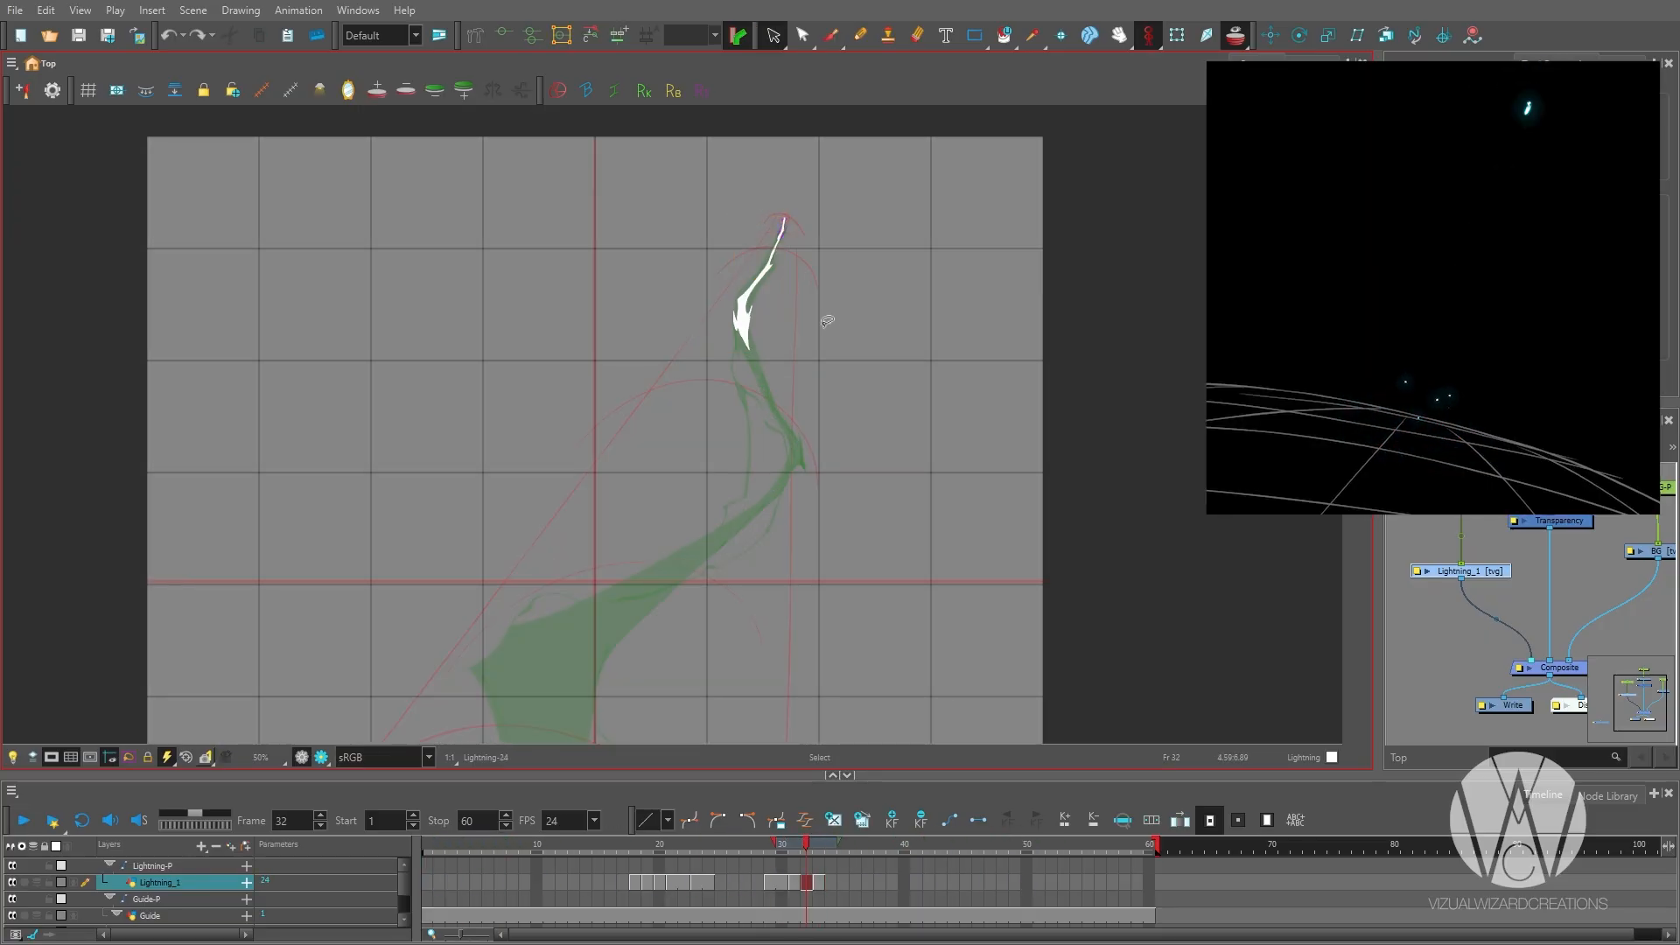
scroll(788, 313, "up", 4)
left_click_drag(829, 175, 770, 350)
left_click_drag(622, 479, 715, 394)
scroll(753, 346, "down", 2)
scroll(786, 328, "down", 1)
scroll(764, 321, "up", 1)
key("Escape")
scroll(840, 333, "up", 1)
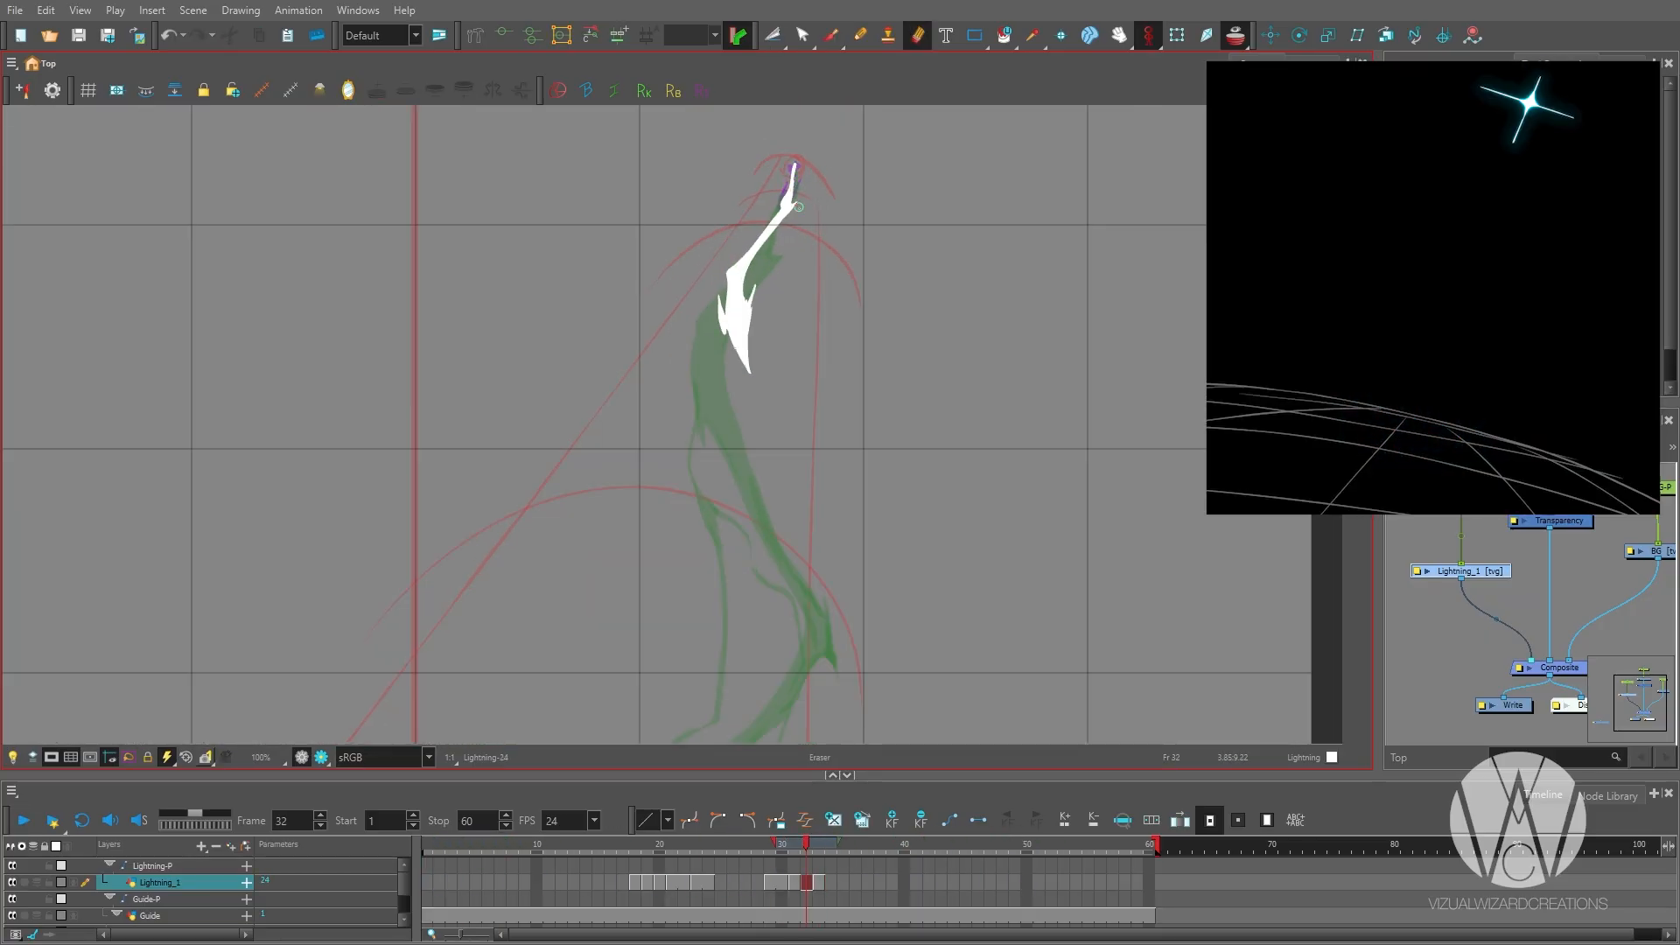
key("alt+b")
Flip between frames 31 and 33 to compare the reshaped tip with the full bolt.
scroll(845, 175, "down", 6)
key("period")
key("comma")
key("comma")
key("period")
scroll(703, 530, "up", 1)
key("period")
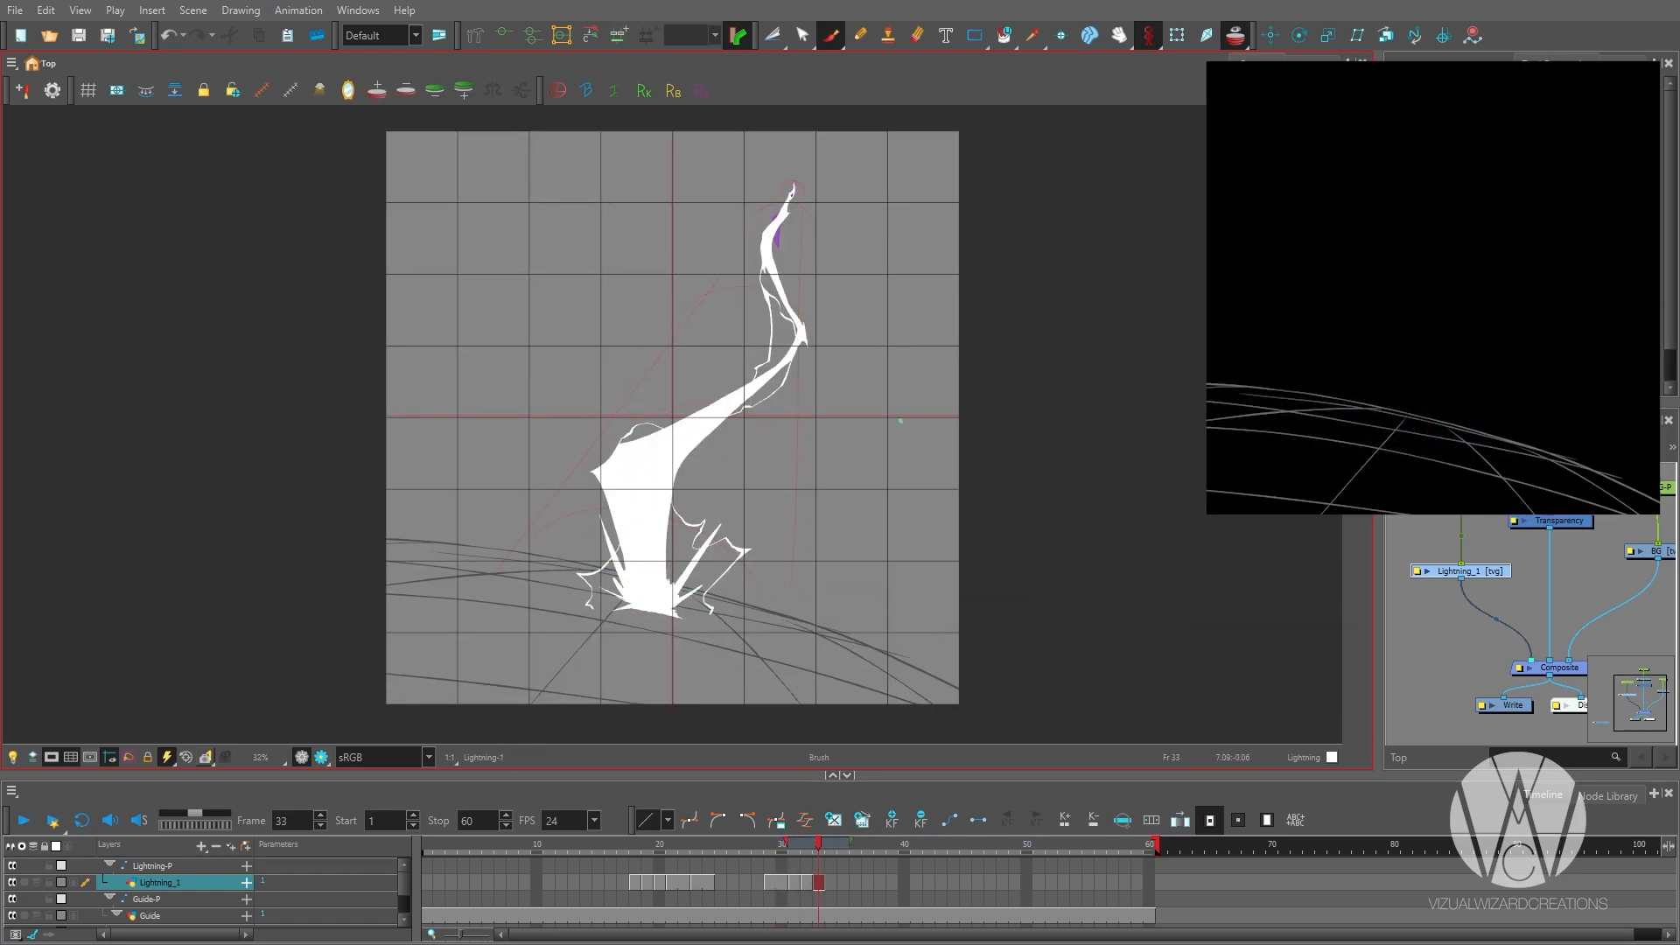
Outline a more sharply bent bolt over the previous drawing on frame 34, with a pointed base corner and hooked bends.
key("period")
scroll(893, 452, "up", 1)
left_click_drag(496, 532, 578, 645)
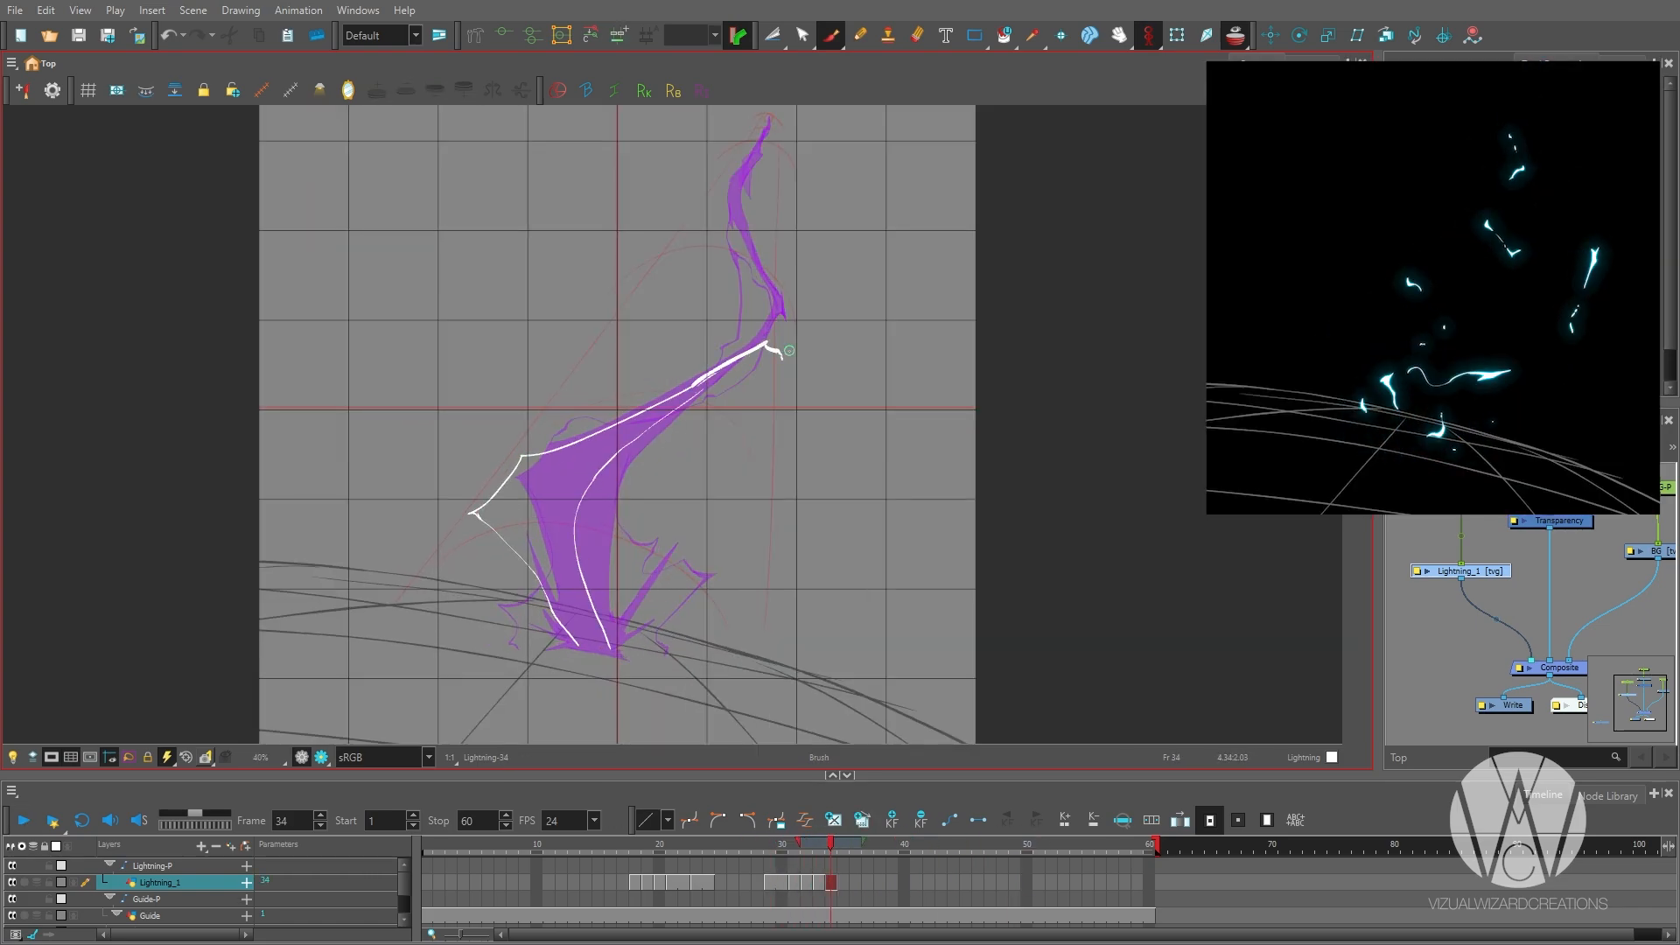
left_click_drag(734, 261, 748, 212)
left_click_drag(707, 348, 823, 325)
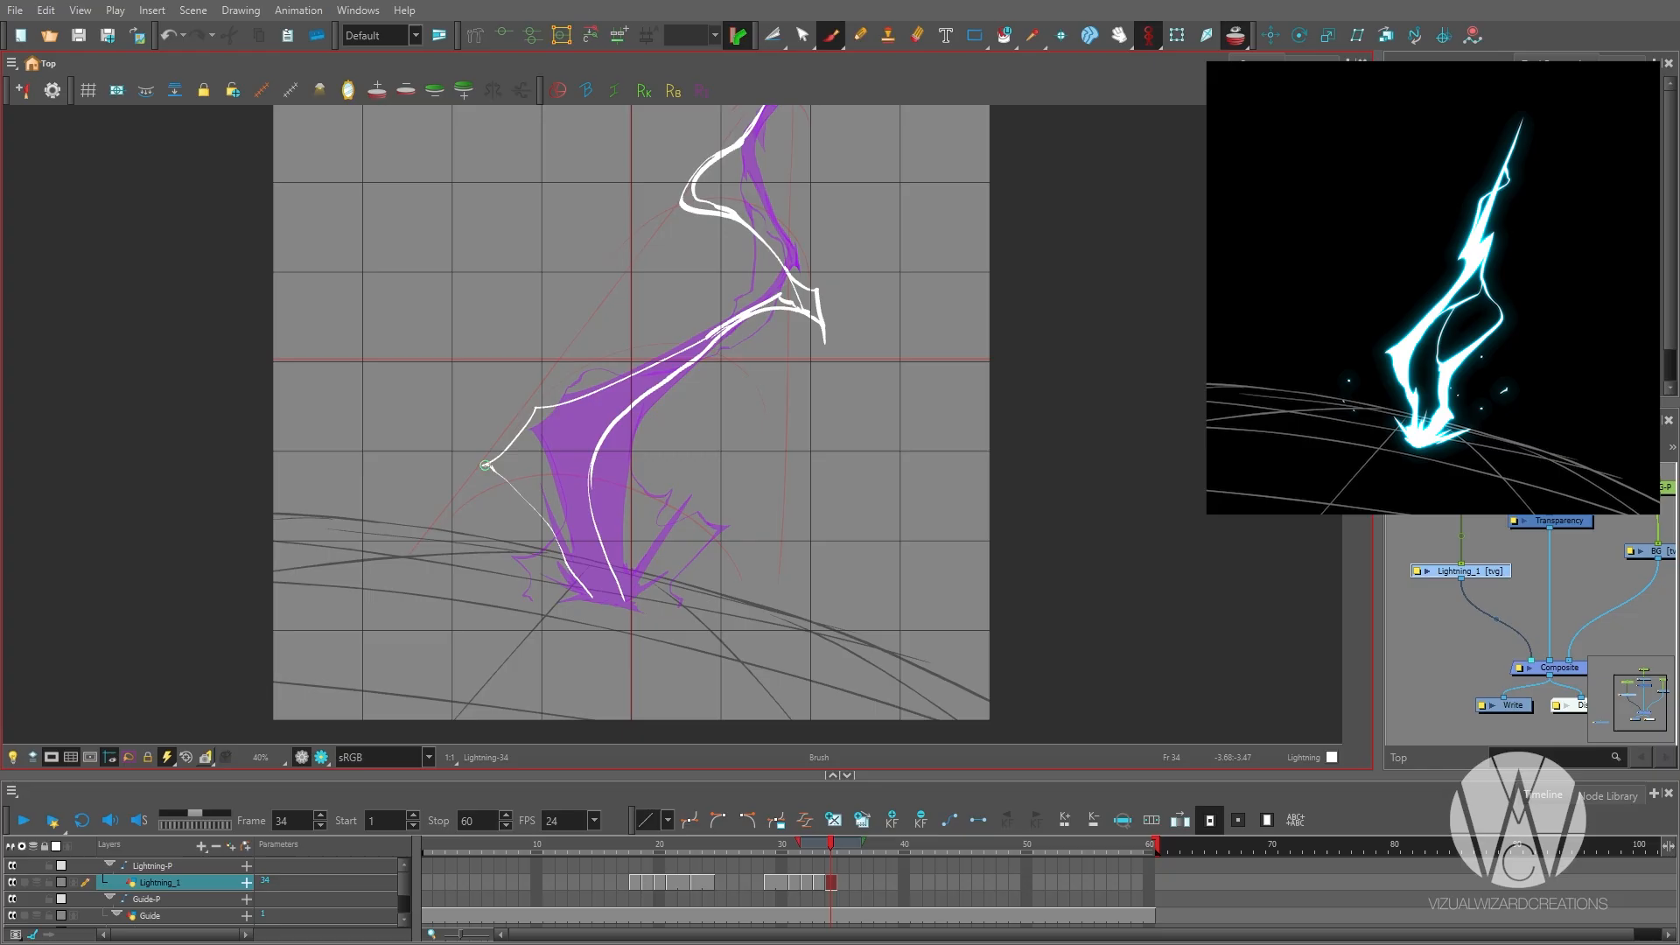
scroll(485, 464, "down", 2)
scroll(559, 540, "up", 1)
Outline a lower, more sharply bent bolt on frame 35, with a flared base corner and a hooked upper bend.
key("period")
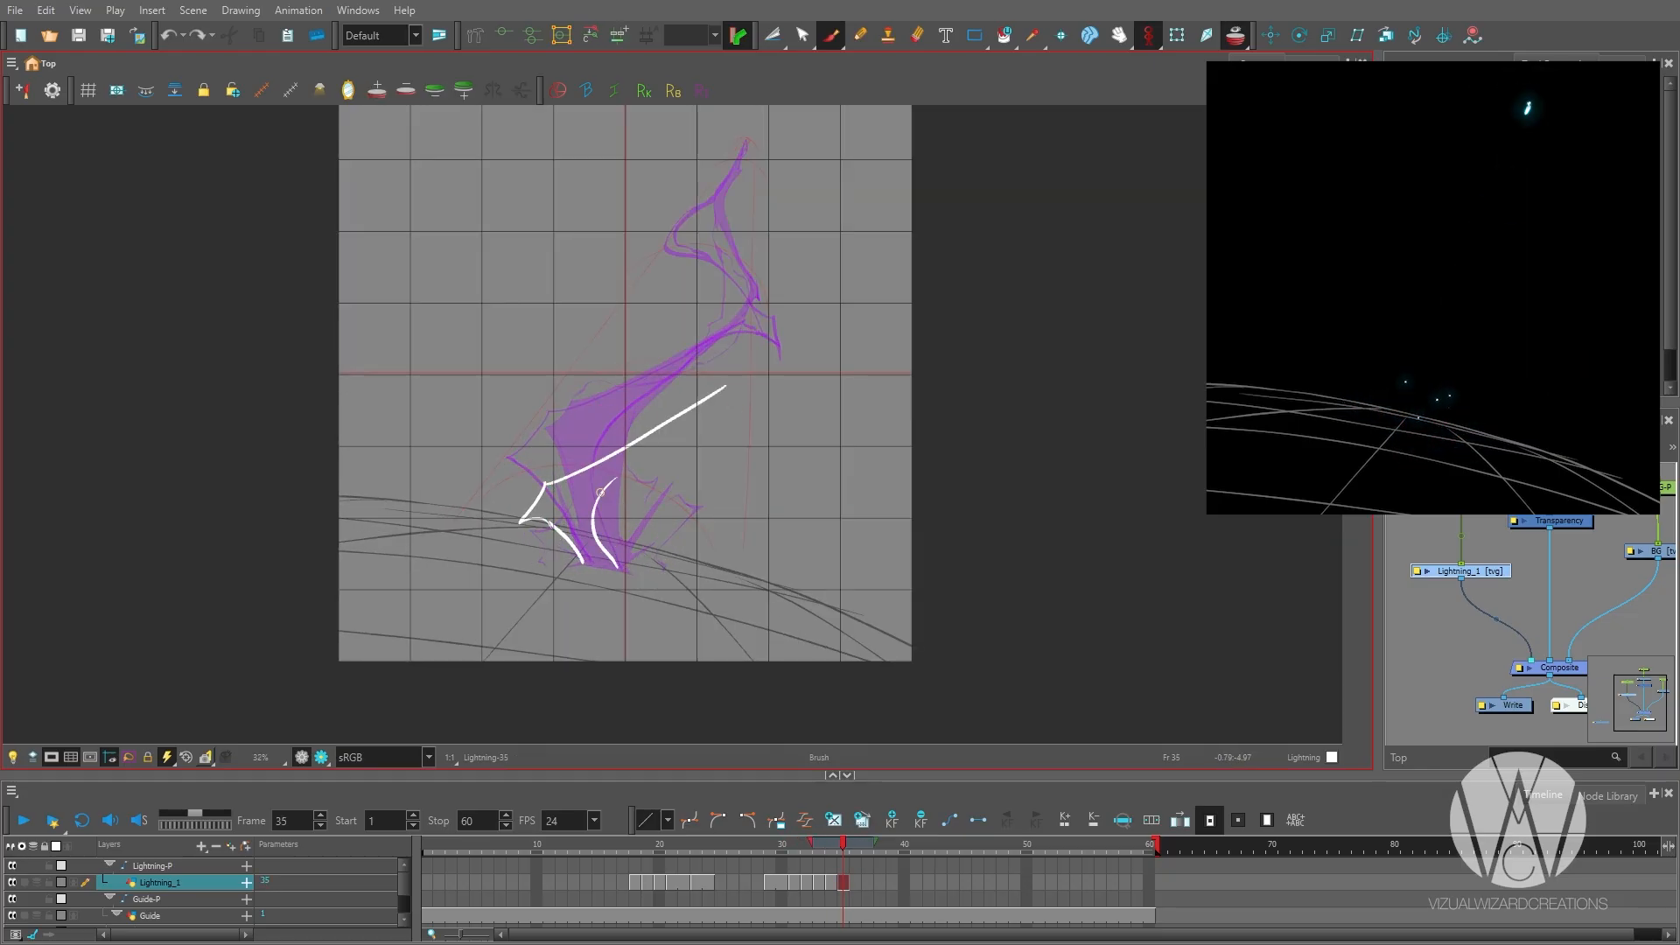
left_click_drag(749, 430, 757, 389)
left_click_drag(727, 385, 758, 388)
left_click_drag(693, 444, 652, 523)
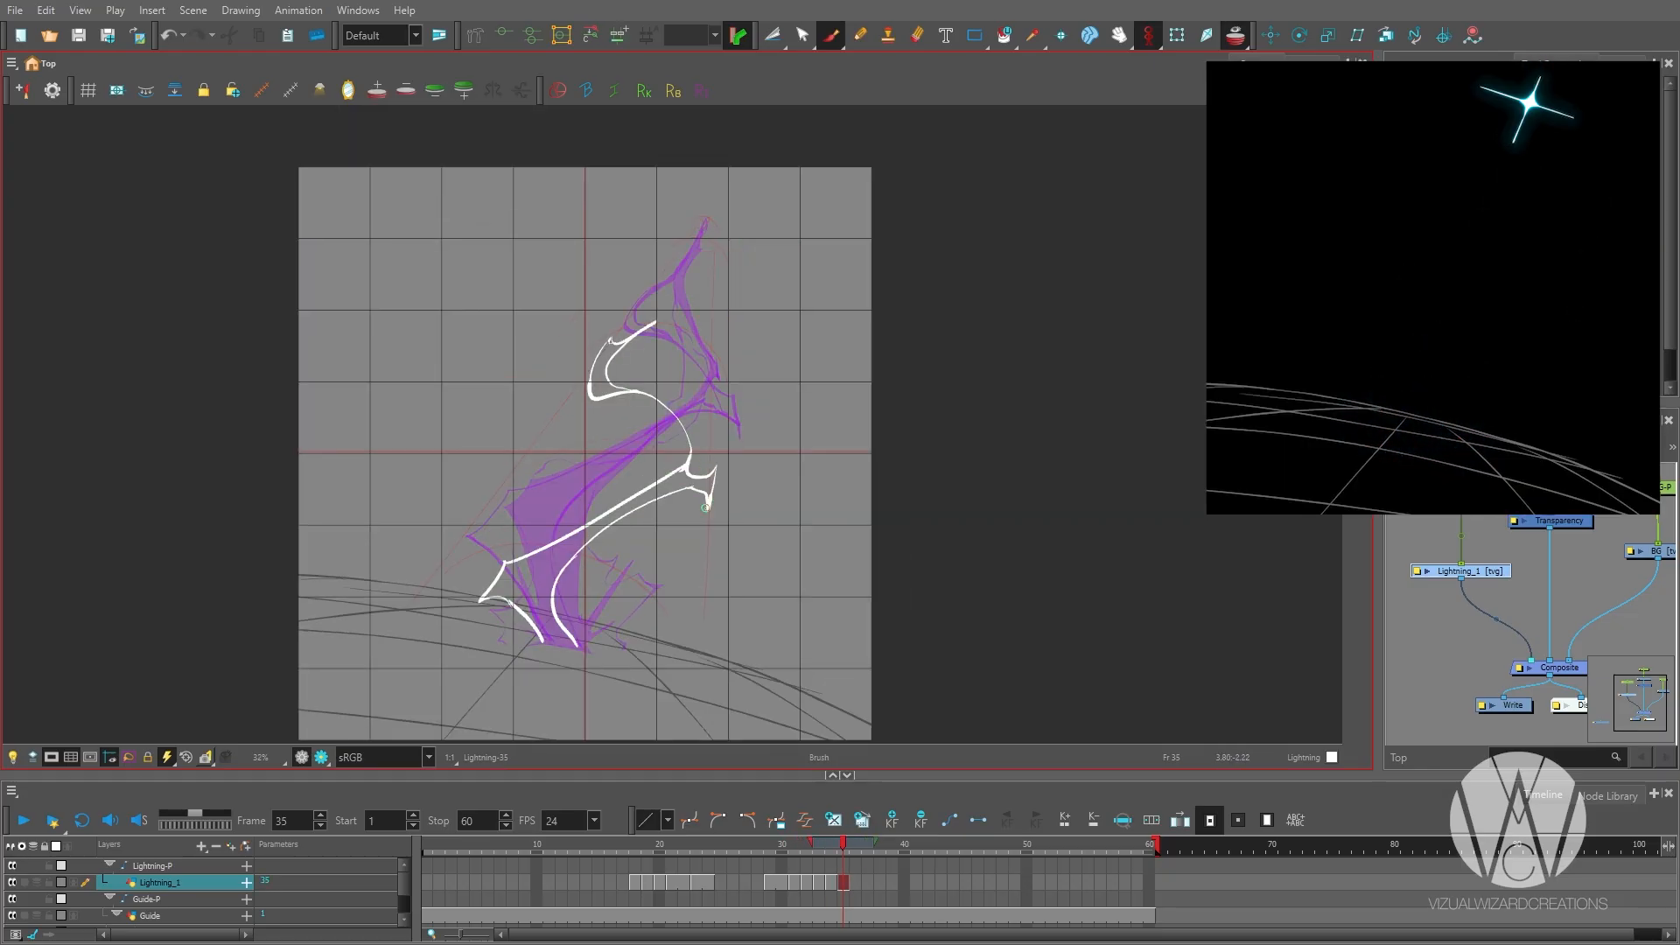
Touch up the base of the outlined bolt on frame 35 while comparing it with the previous drawing.
key("comma")
key("comma")
key("period")
mouse_move(580, 641)
left_mouse_down()
mouse_move(613, 518)
mouse_move(585, 630)
left_mouse_up()
key("period")
key("comma")
key("period")
Flip through the drawings around frame 34 to compare how the bent bolts move into each other.
key("comma")
key("period")
Clean up the rounded upper bend and the forked corner of the bolt outline on frame 35.
key("alt+e")
key("2")
key("2")
key("alt+b")
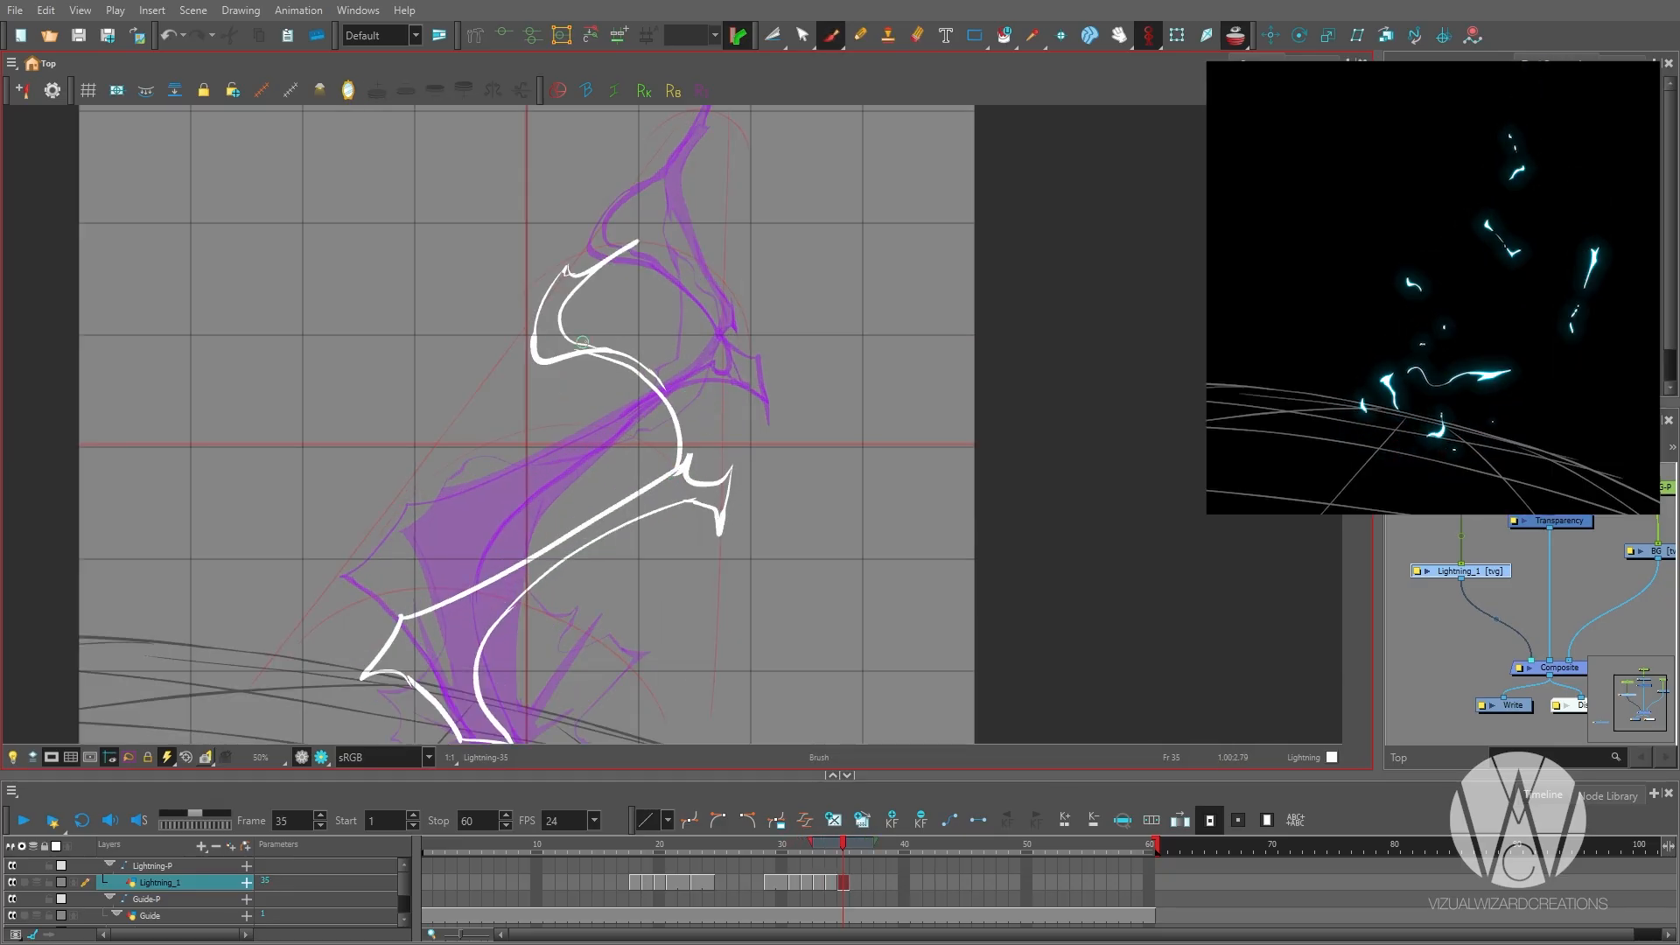
left_click_drag(582, 341, 612, 346)
key("alt+b")
key("1")
left_click_drag(736, 454, 717, 533)
key("comma")
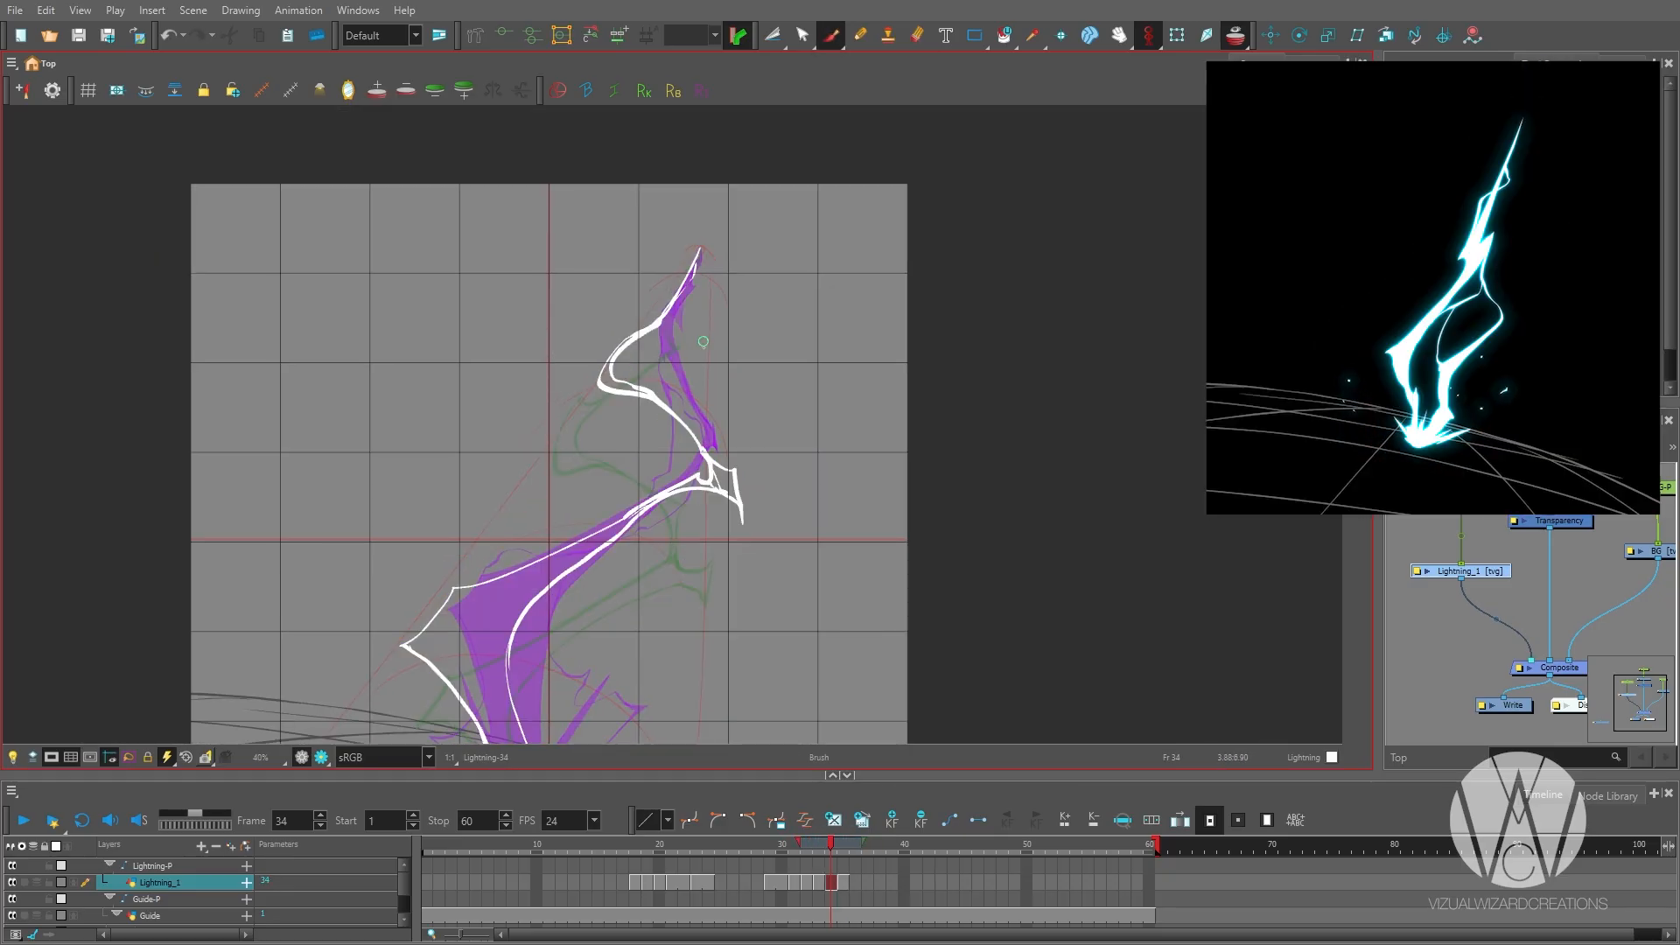
left_click_drag(701, 338, 768, 152)
left_click(854, 886)
key("comma")
key("comma")
key("comma")
key("comma")
key("1")
Fill the outlined bent bolts on frames 34 and 35, and start the next strike with a straight slanted line on frame 37.
key("comma")
key("period")
left_click_drag(750, 395, 792, 492)
key("period")
key("alt+i")
key("period")
key("alt+b")
Return to the ground impact drawing on frame 33 and select the Guide layer.
key("comma")
key("period")
key("period")
key("period")
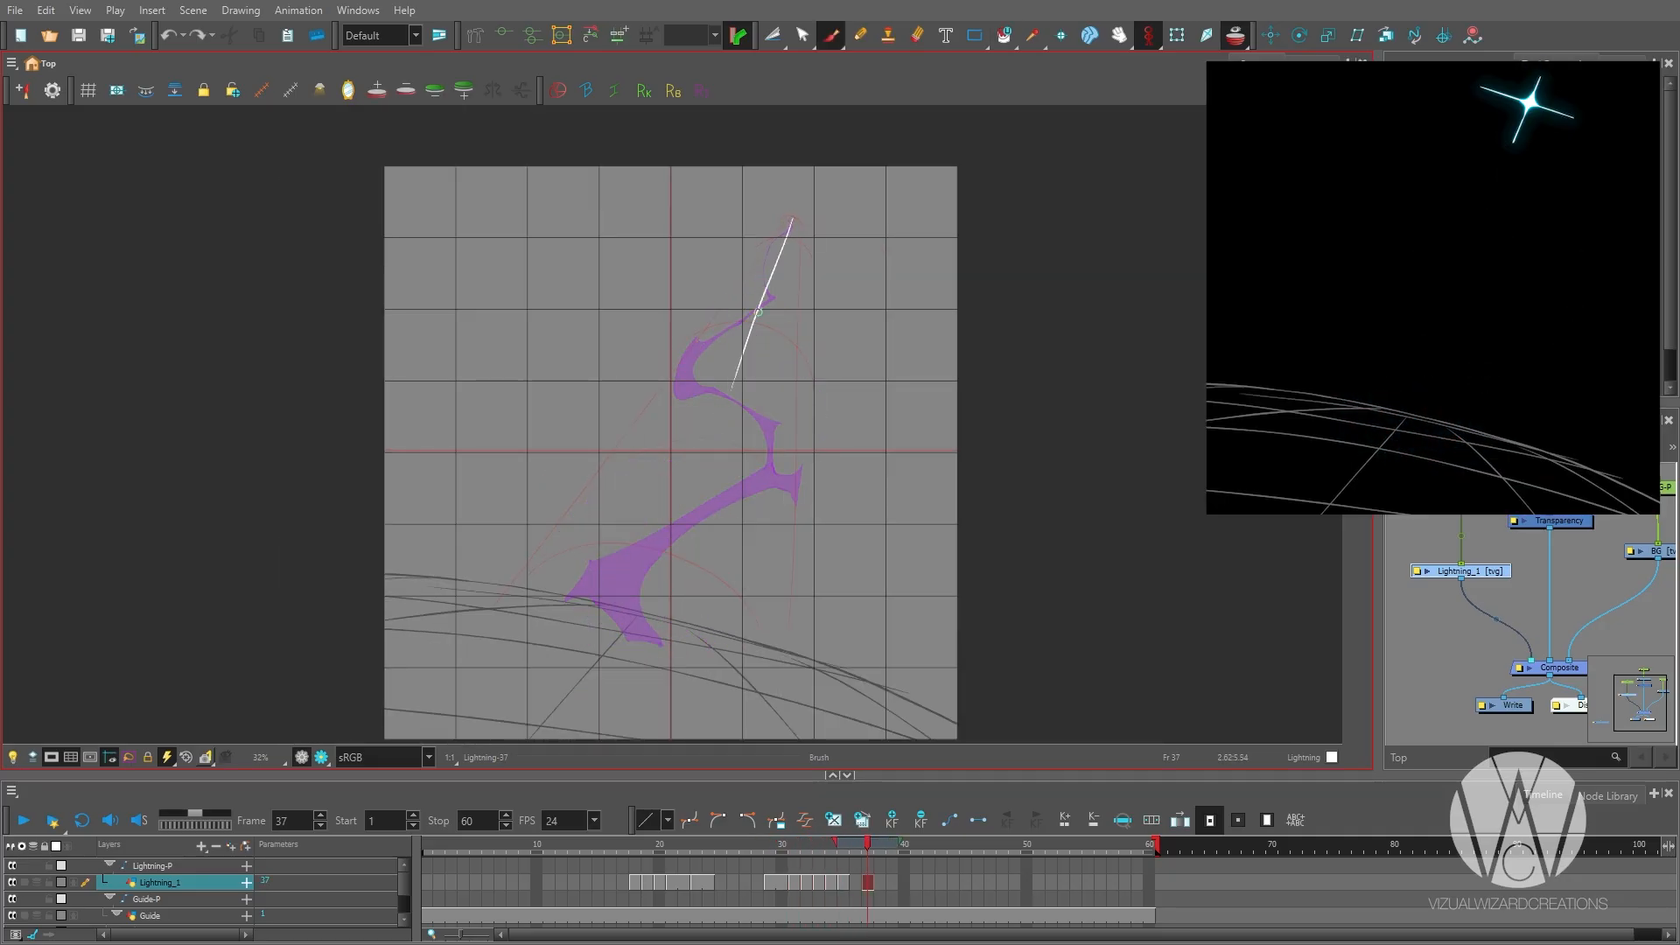
key("comma")
key("comma")
key("comma")
key("comma")
key("comma")
key("period")
left_click(202, 901)
left_click(201, 916)
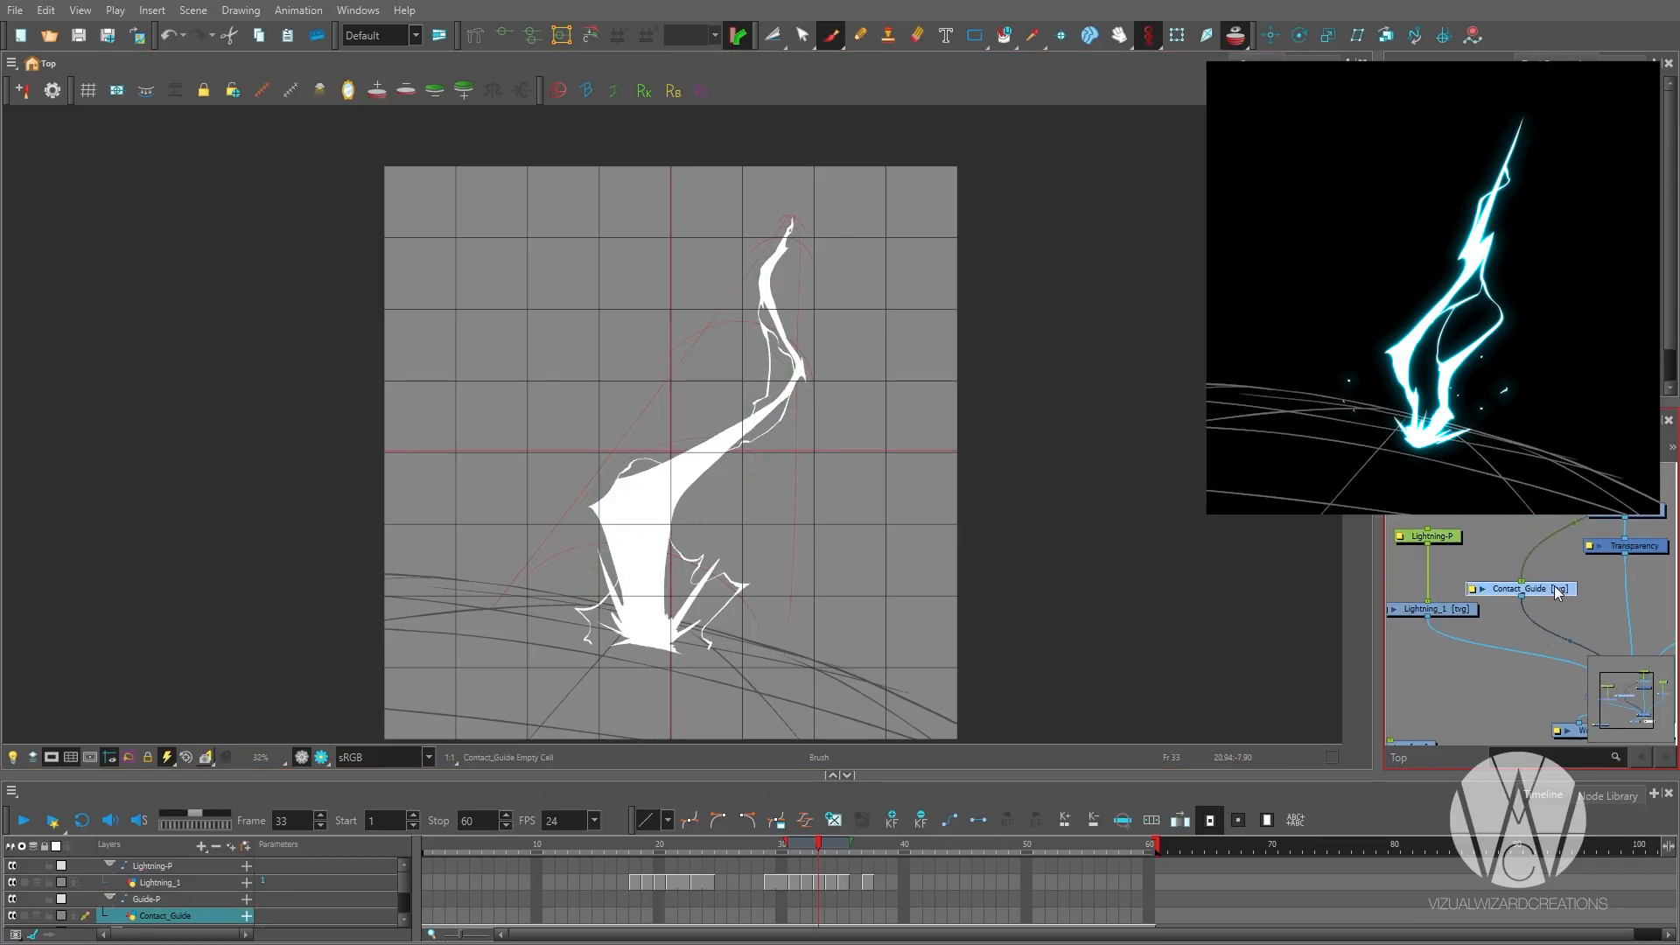
left_click_drag(1463, 652, 1461, 595)
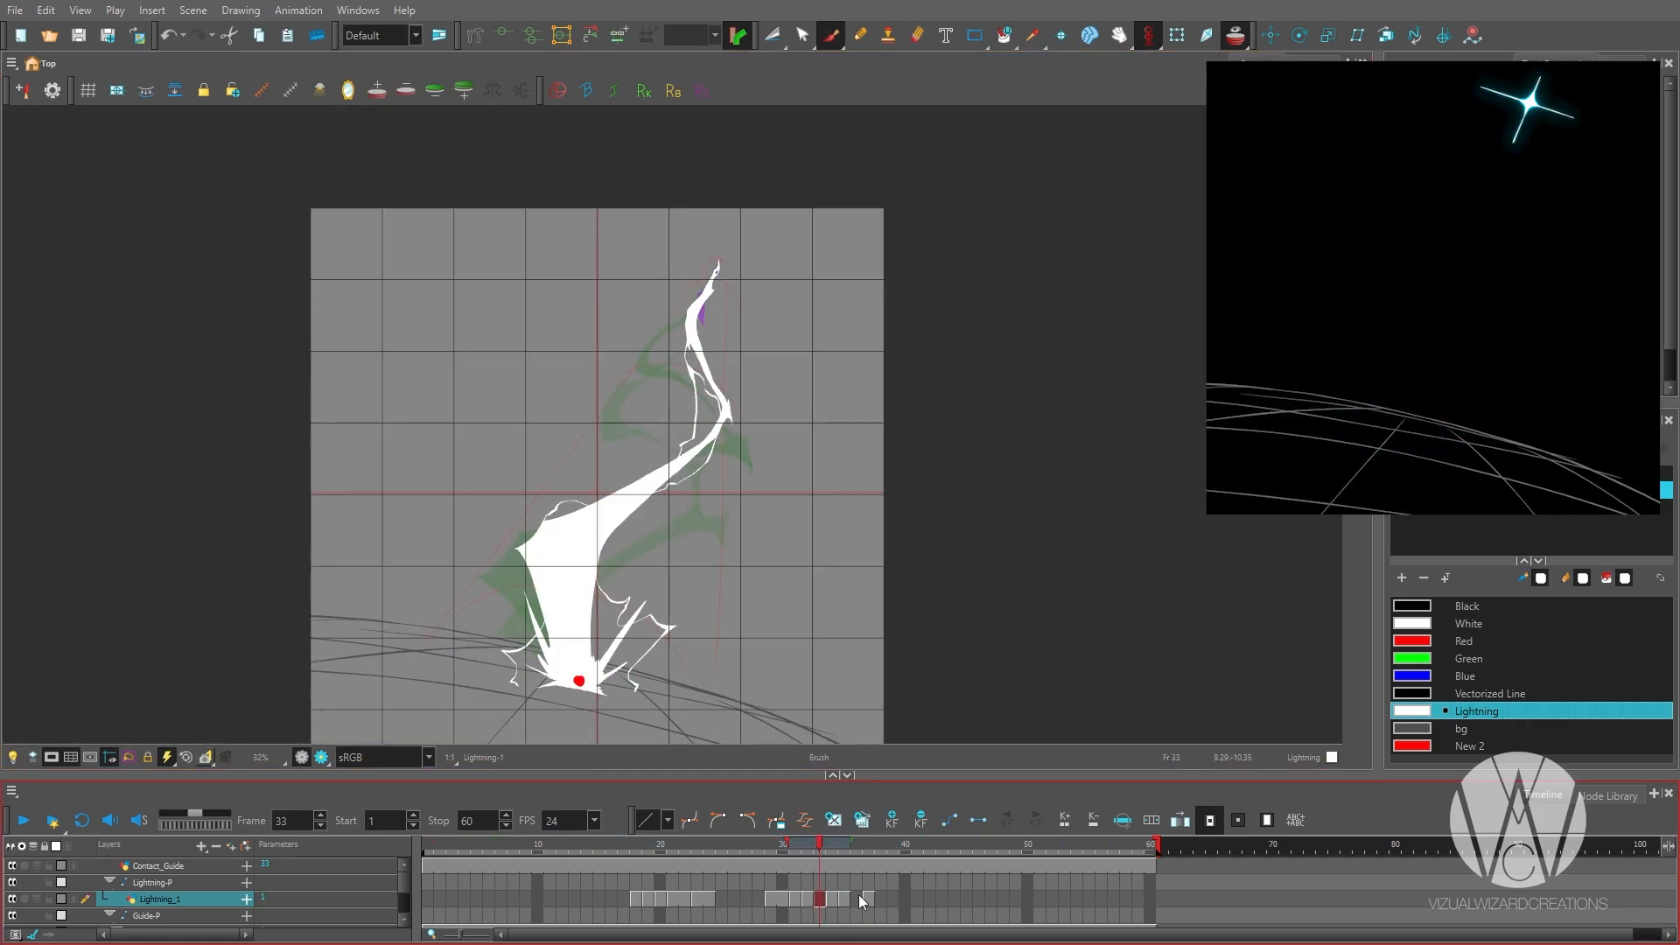
Hold the bent bolt drawings on the Lightning_1 layer through frame 37 and check the earlier drawings against the contact dot.
left_click(858, 894)
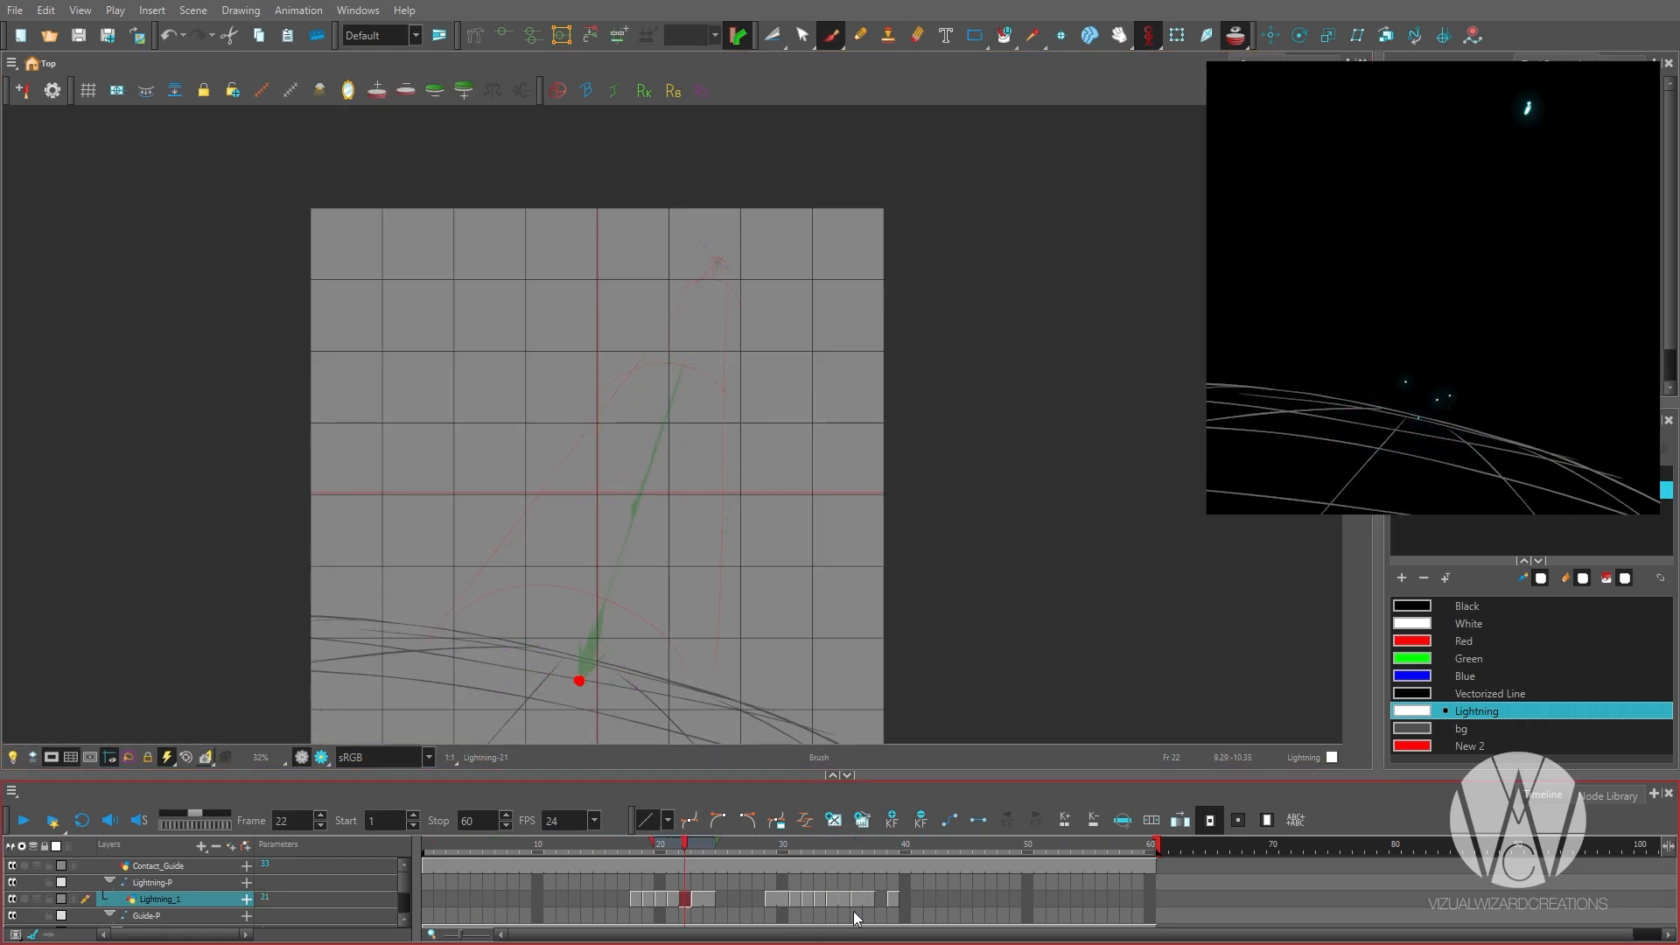
key("period")
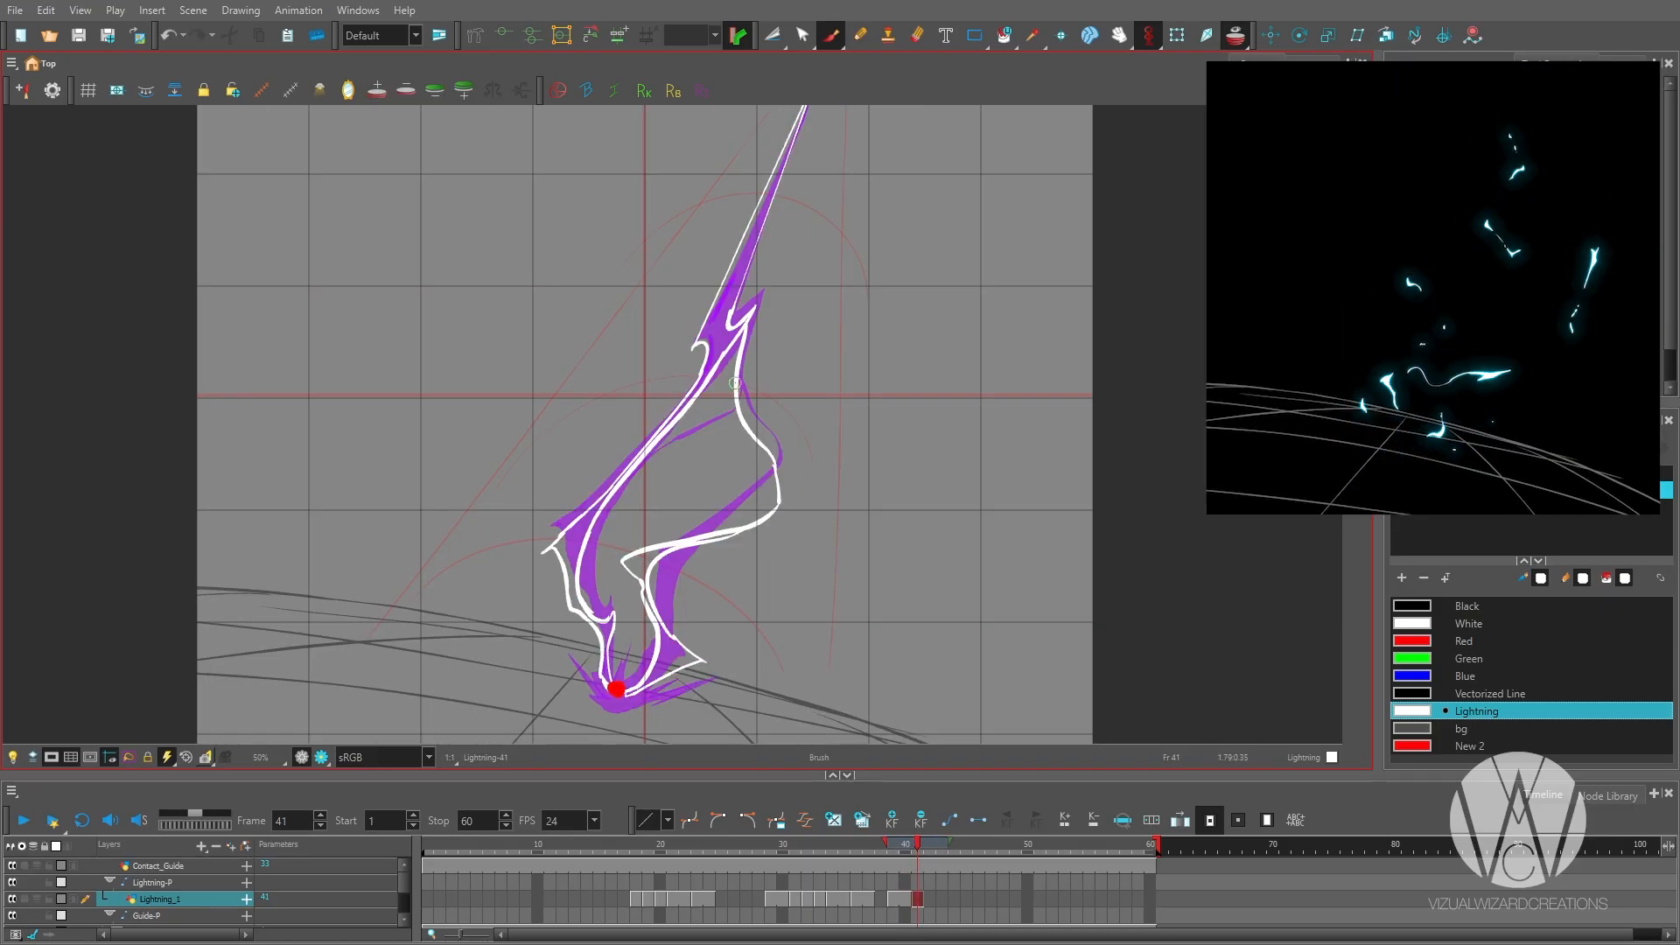
Add a thin connecting branch between the two arms of the bolt on frame 41 and fill the outlined shapes with the Lightning colour.
scroll(735, 384, "up", 1)
scroll(736, 383, "up", 1)
left_click_drag(801, 358, 644, 484)
scroll(656, 420, "down", 3)
scroll(656, 525, "up", 2)
key("alt+i")
left_click(644, 427)
left_click(685, 544)
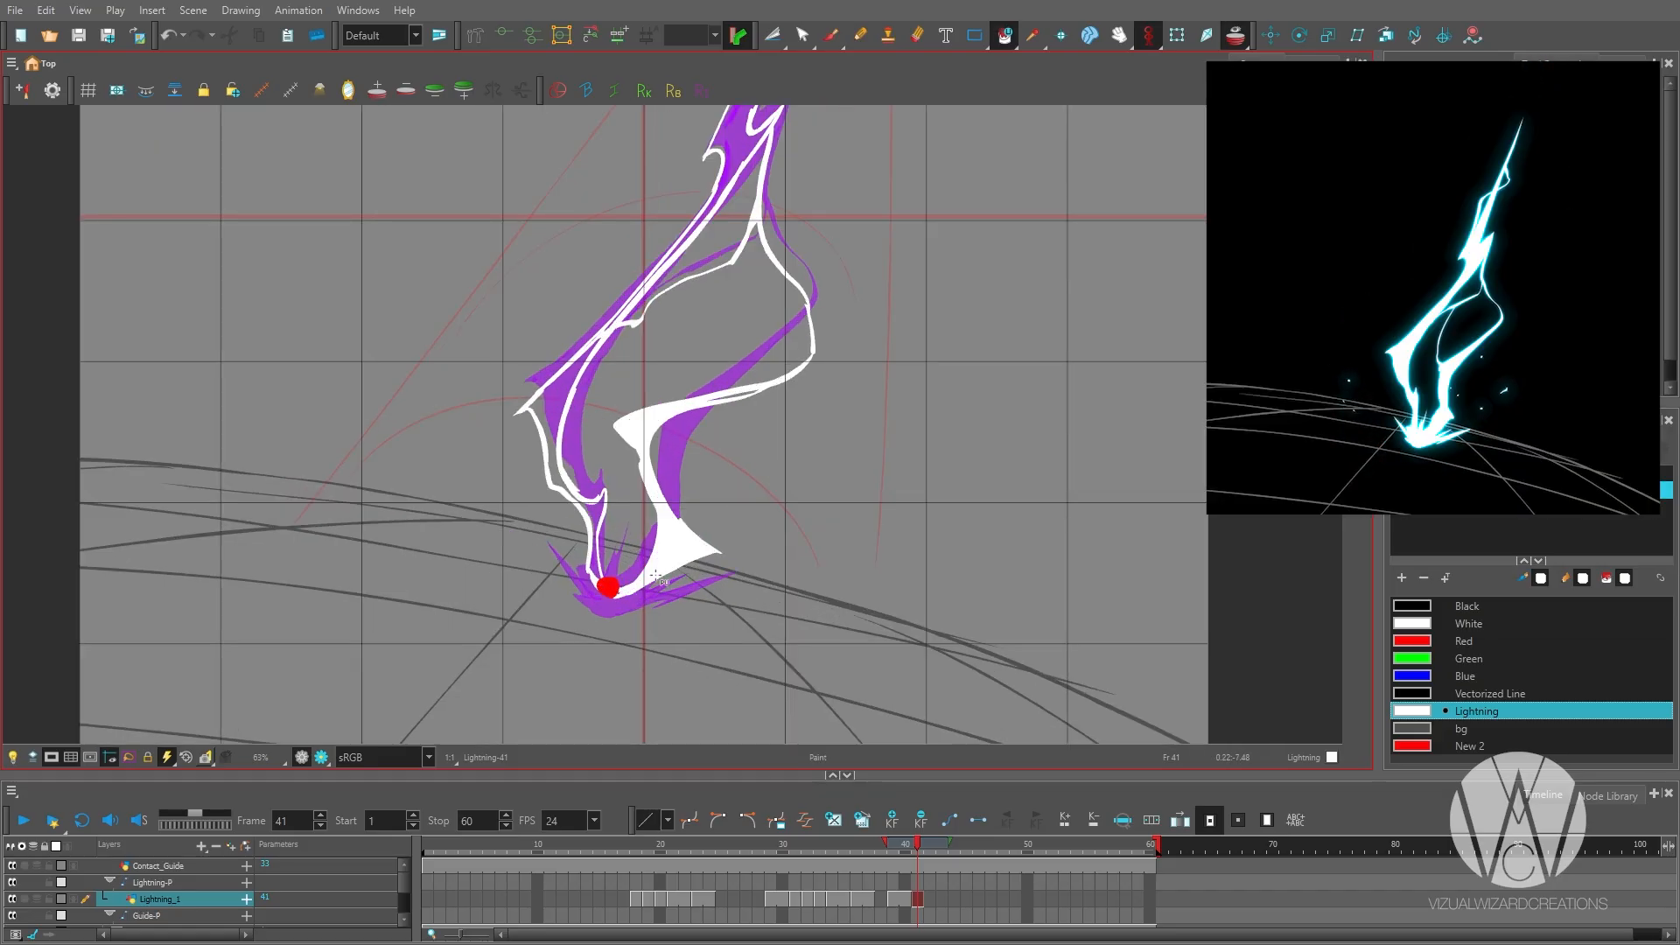
left_click(551, 455)
scroll(619, 560, "down", 1)
left_click(658, 327)
scroll(690, 508, "down", 2)
Outline the bolt's jagged base and its widening side loop on frame 43, checking against the drawing on frame 42.
key("alt+b")
left_click(930, 899)
left_click(943, 900)
scroll(718, 578, "up", 1)
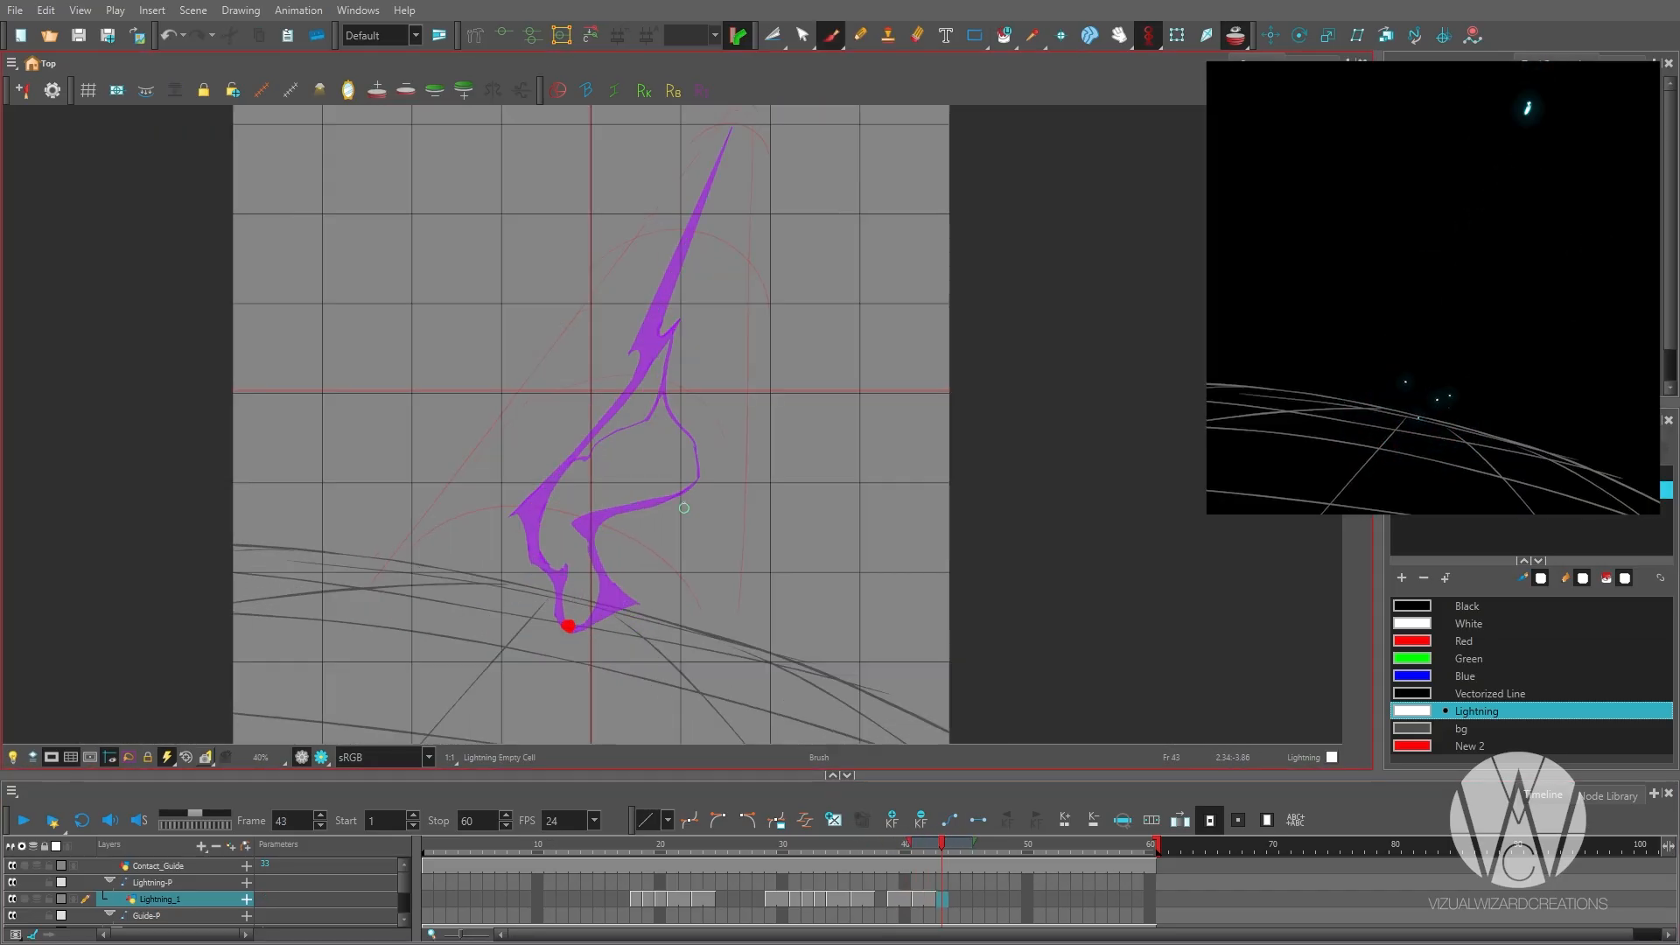
key("comma")
mouse_move(712, 465)
left_mouse_down()
mouse_move(722, 487)
mouse_move(646, 525)
mouse_move(610, 466)
left_mouse_up()
key("period")
key("comma")
key("period")
key("comma")
key("period")
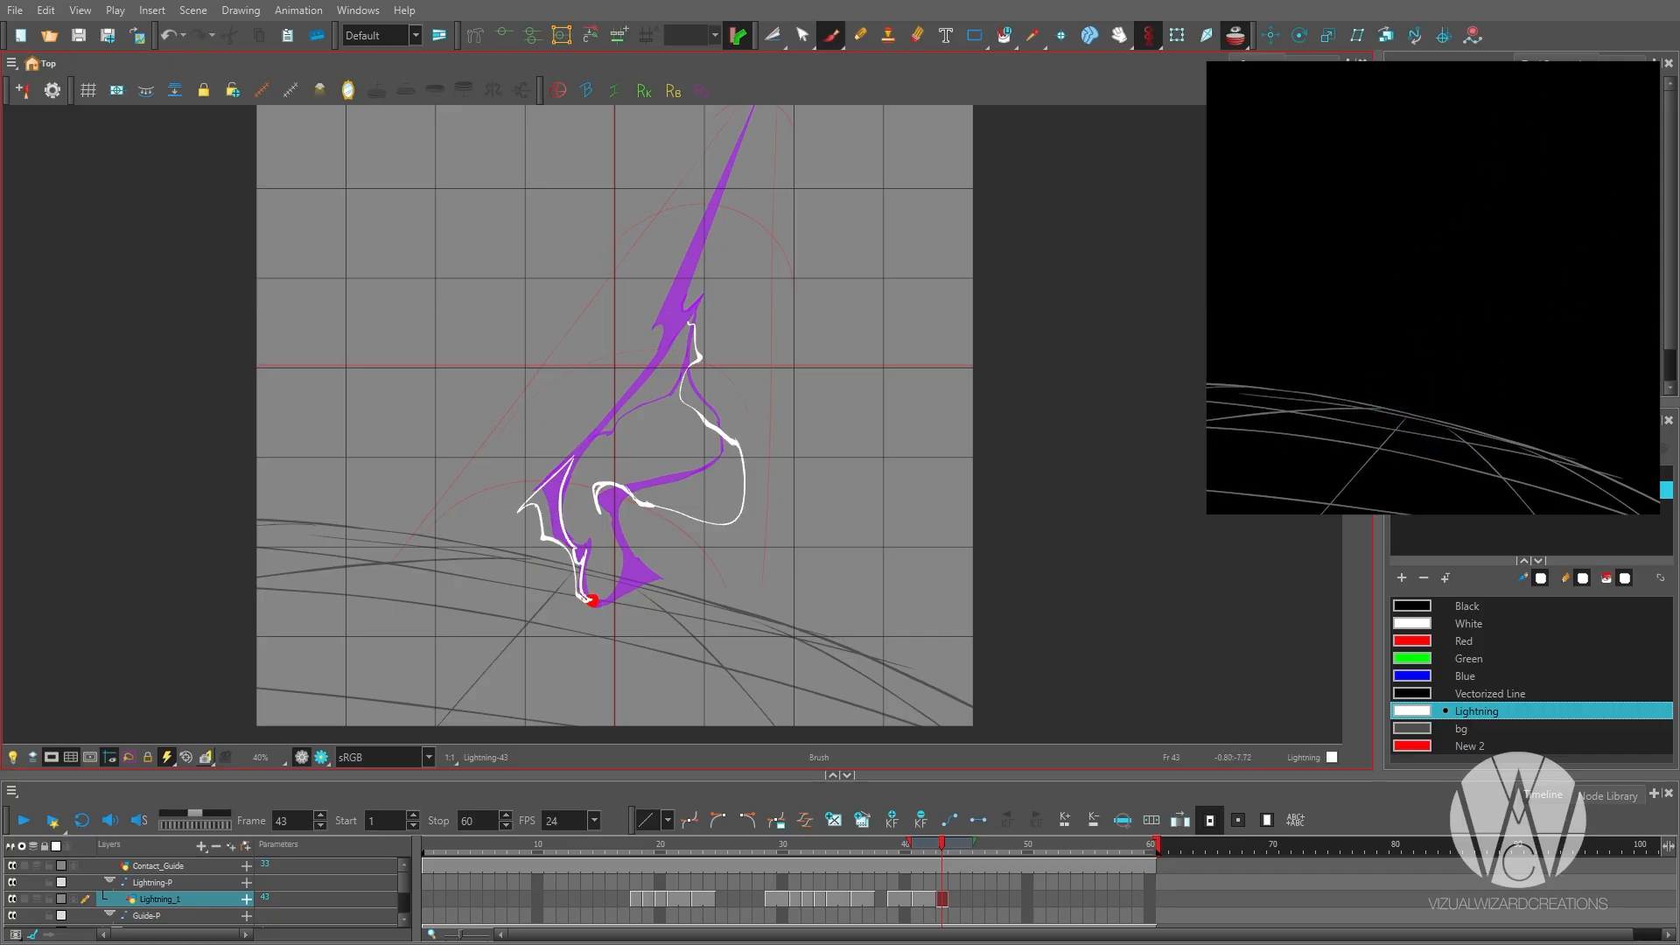
Fill the jagged base on frame 43 and complete the main bolt as a solid shape up to its tapered tip.
scroll(580, 565, "up", 2)
key("alt+i")
left_click(517, 435)
scroll(582, 473, "down", 1)
key("alt+e")
scroll(569, 660, "down", 1)
key("alt+b")
scroll(680, 278, "up", 1)
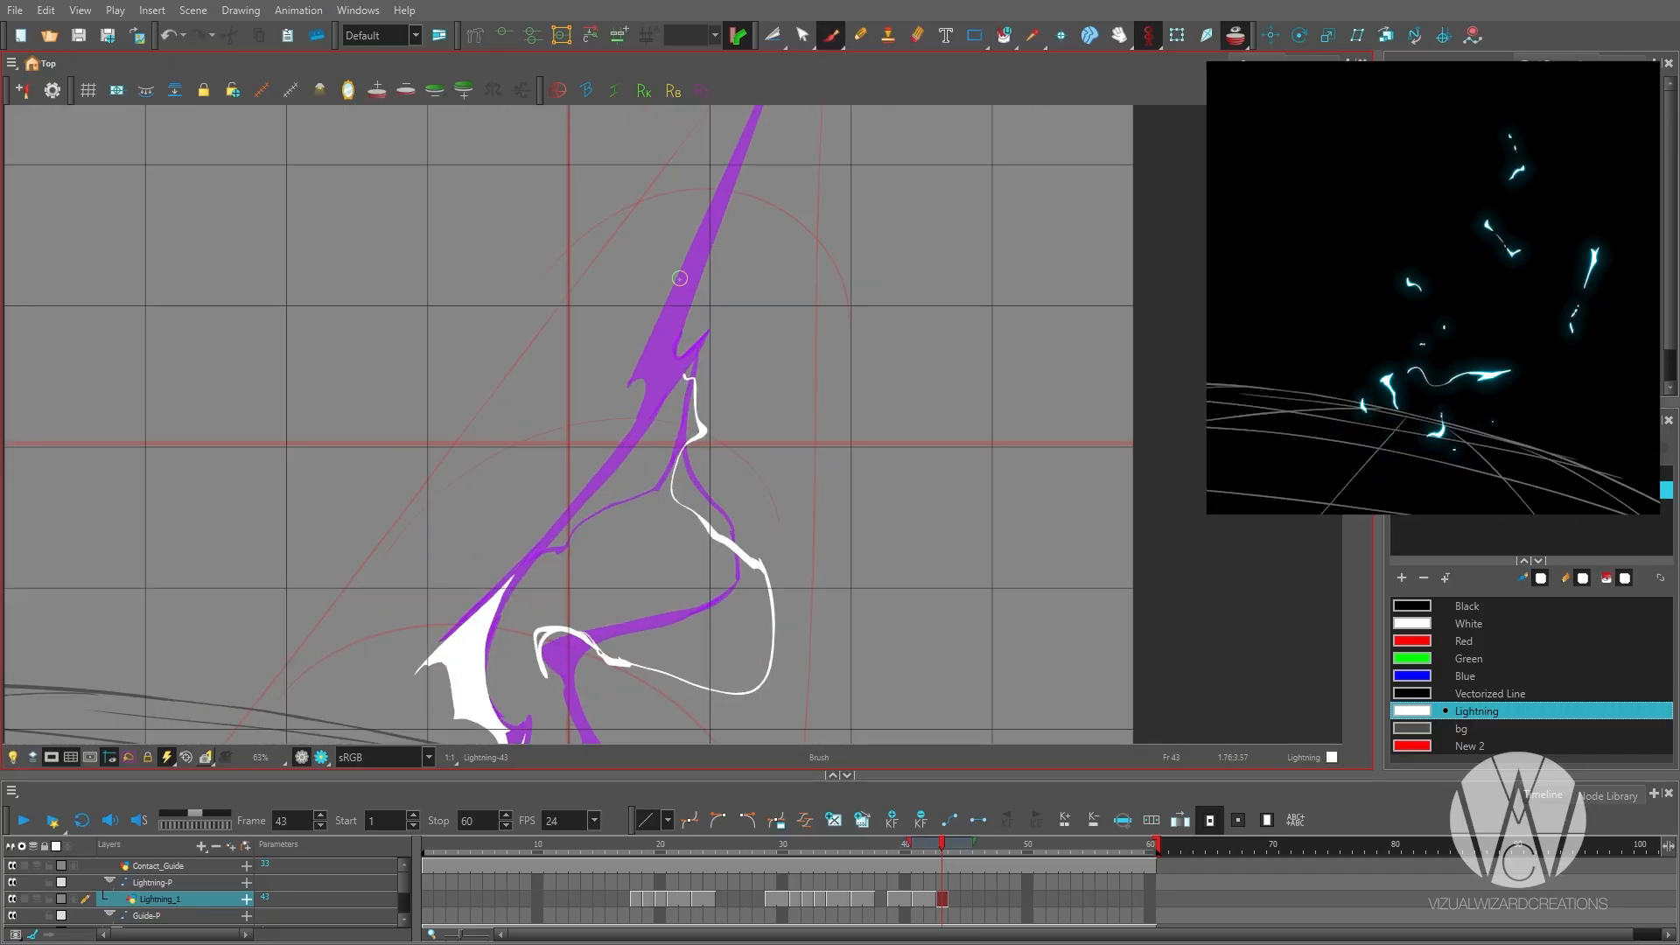
scroll(680, 278, "down", 1)
scroll(617, 506, "down", 2)
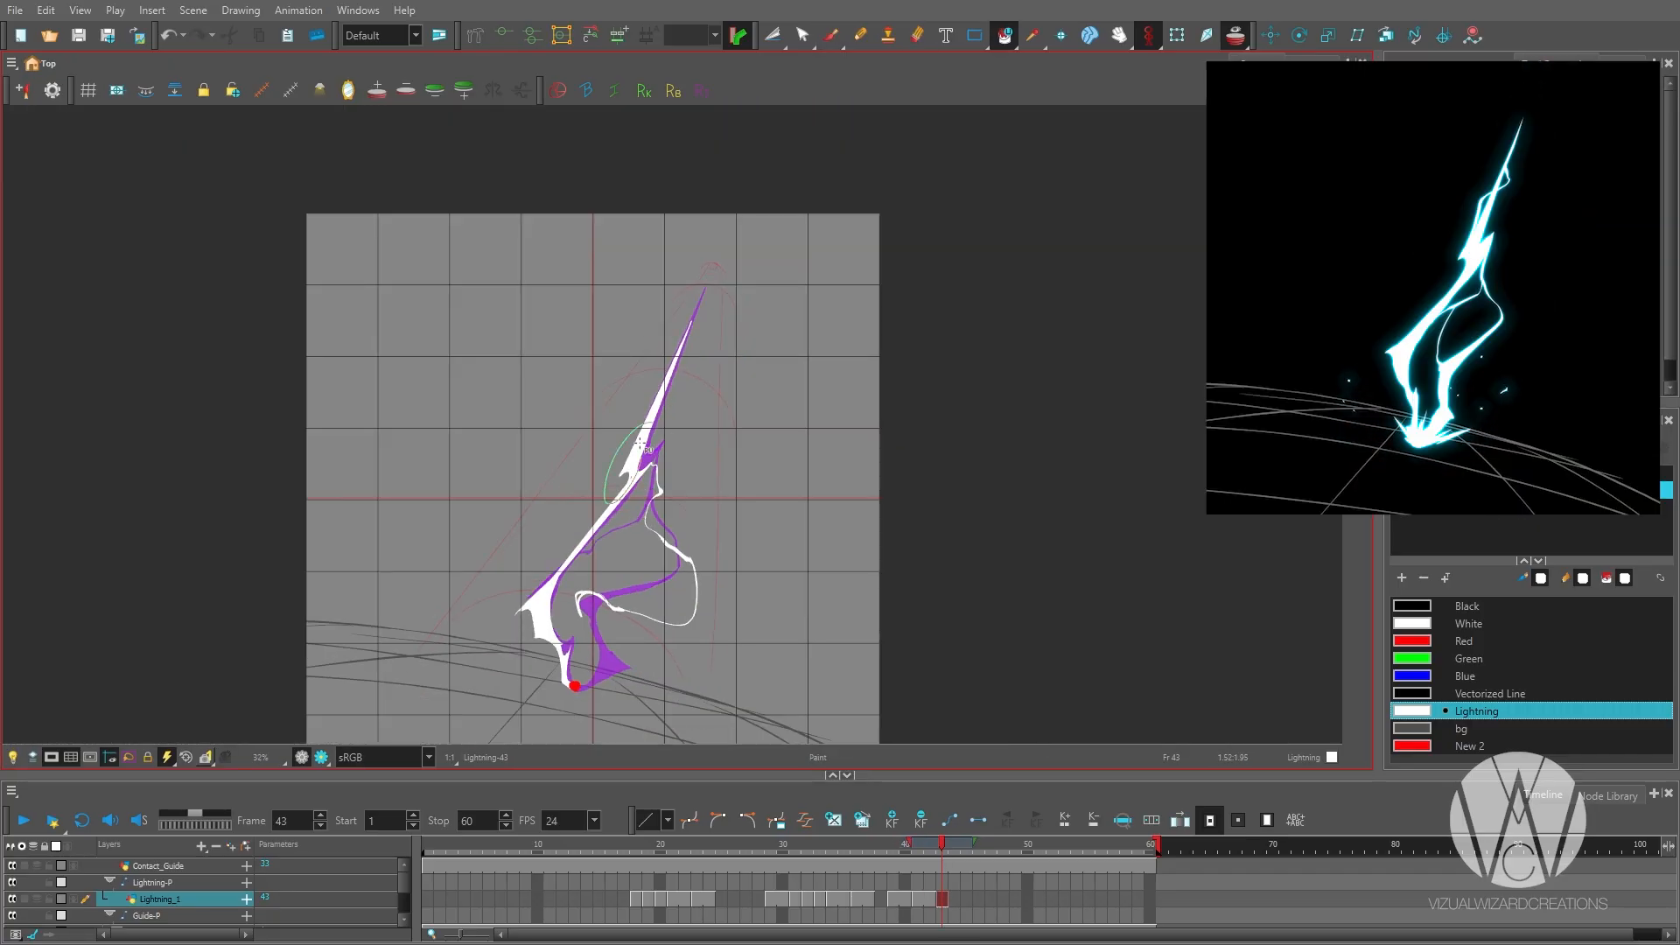
Play back the sequence to check the timing around the empty cell at frame 38.
left_click(880, 900)
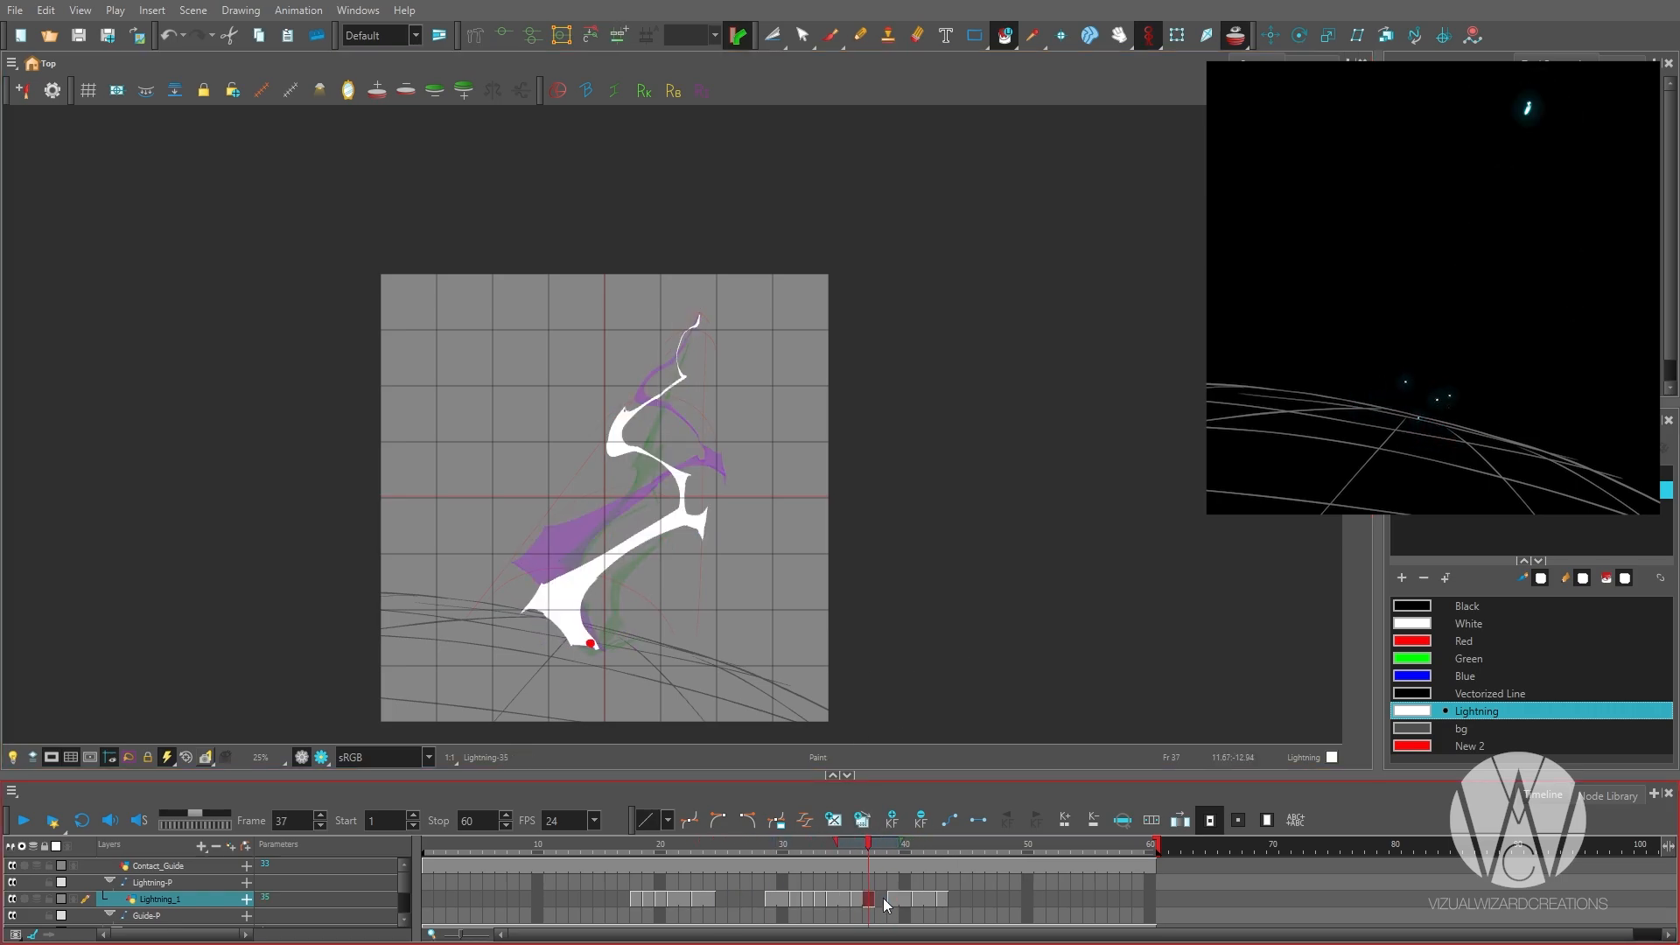
left_click(884, 899)
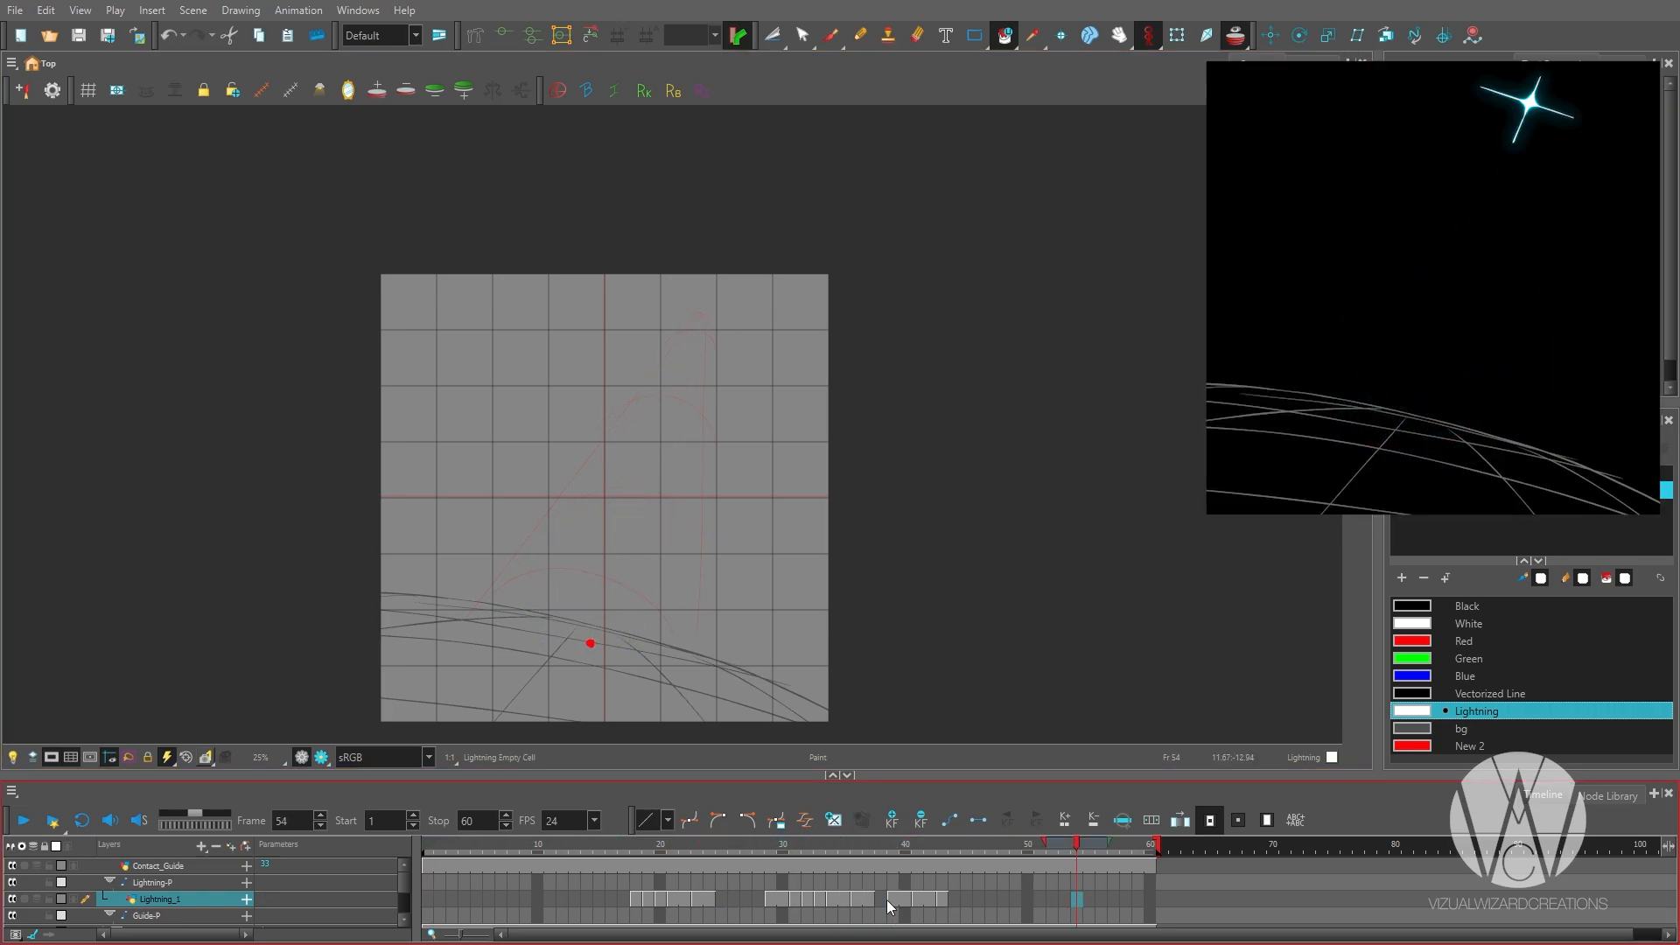
key("shift+Return")
Outline a thinner main bolt on frame 44, with a kink bulging sideways at mid-height and a slender tip.
key("period")
scroll(592, 641, "up", 3)
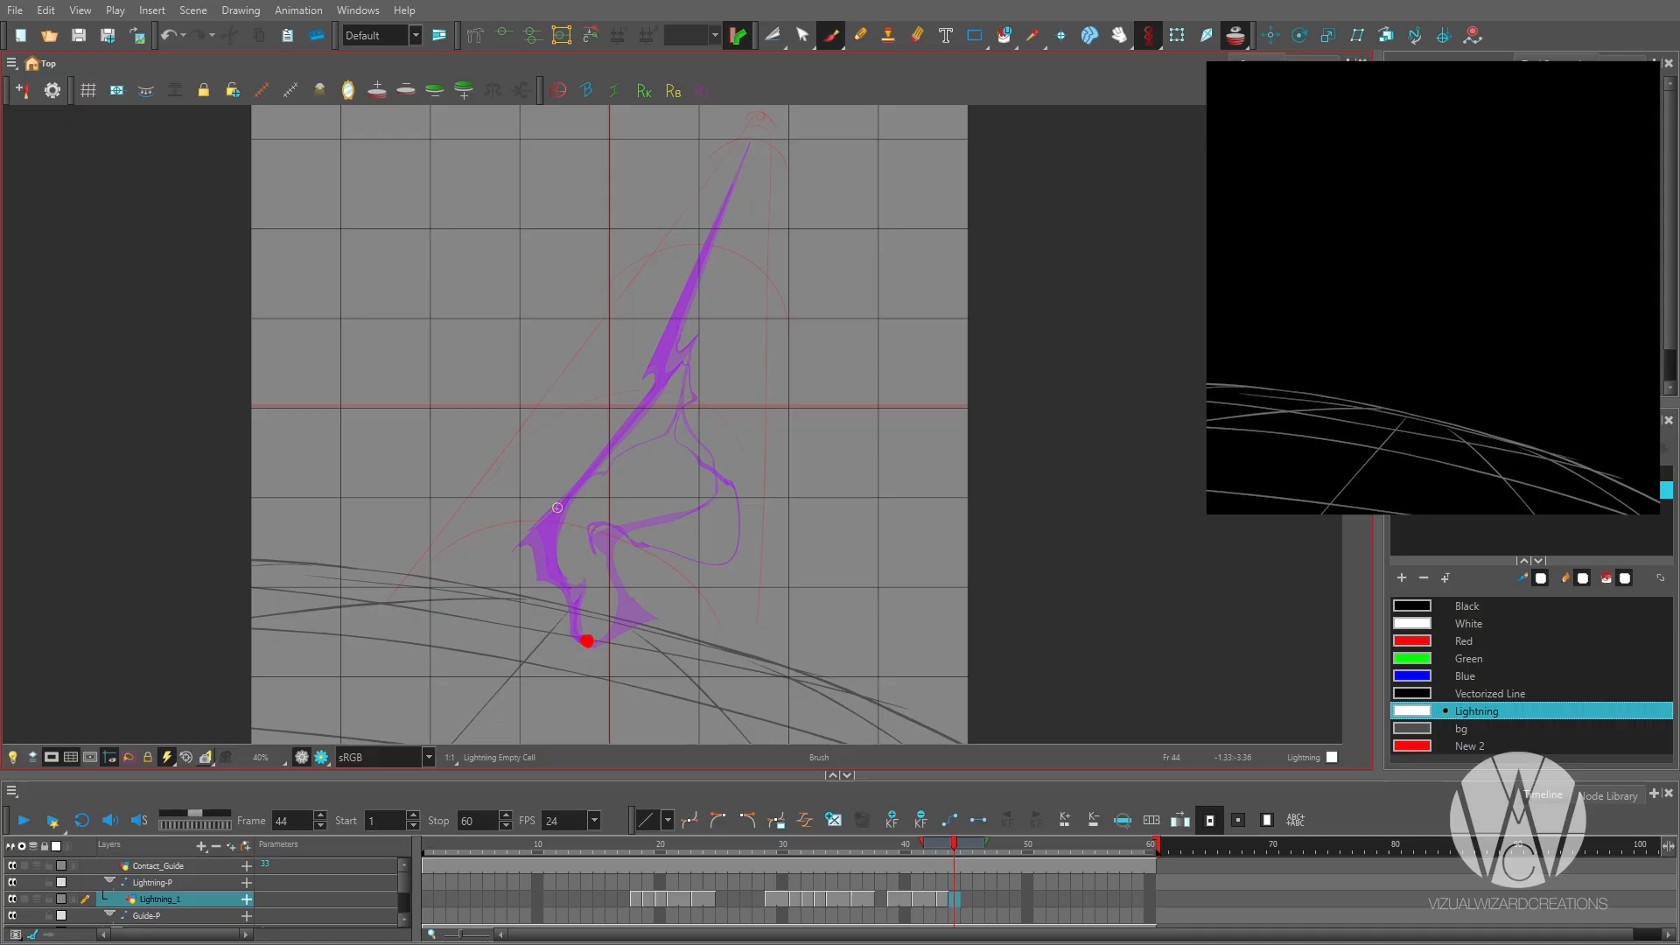
left_click_drag(683, 634, 677, 585)
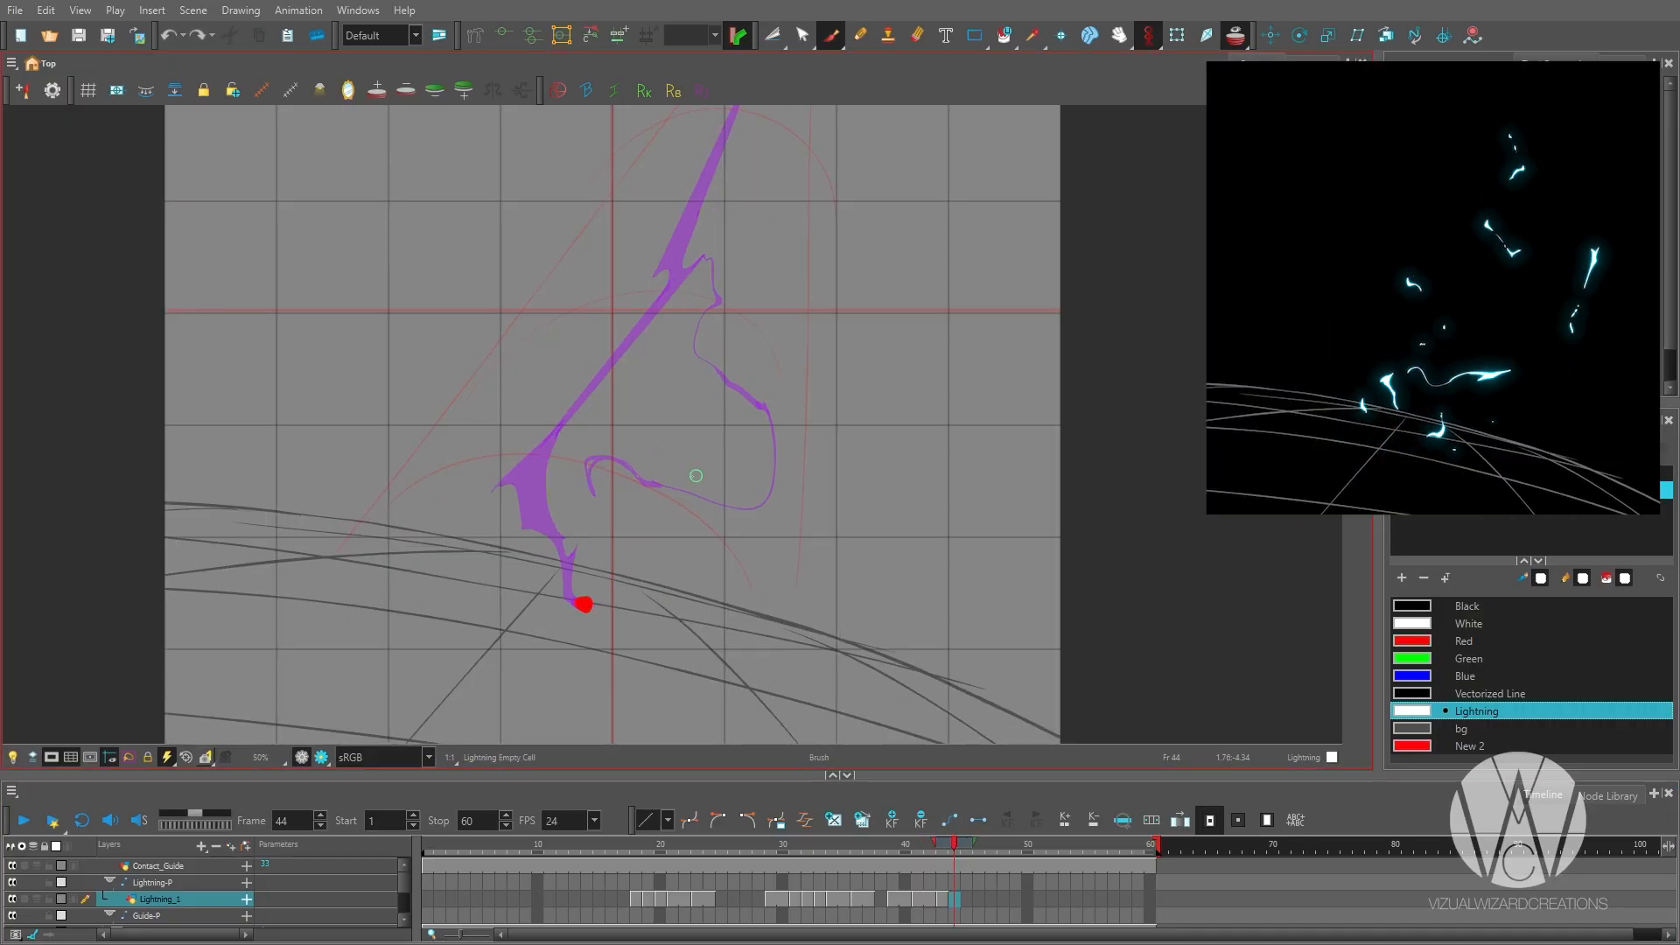
left_click_drag(528, 509, 549, 543)
left_click_drag(613, 333, 577, 437)
mouse_move(491, 570)
left_mouse_down()
mouse_move(627, 424)
mouse_move(683, 226)
left_mouse_up()
scroll(674, 263, "up", 1)
mouse_move(674, 262)
left_mouse_down()
mouse_move(661, 341)
mouse_move(626, 414)
mouse_move(622, 399)
left_mouse_up()
key("alt+e")
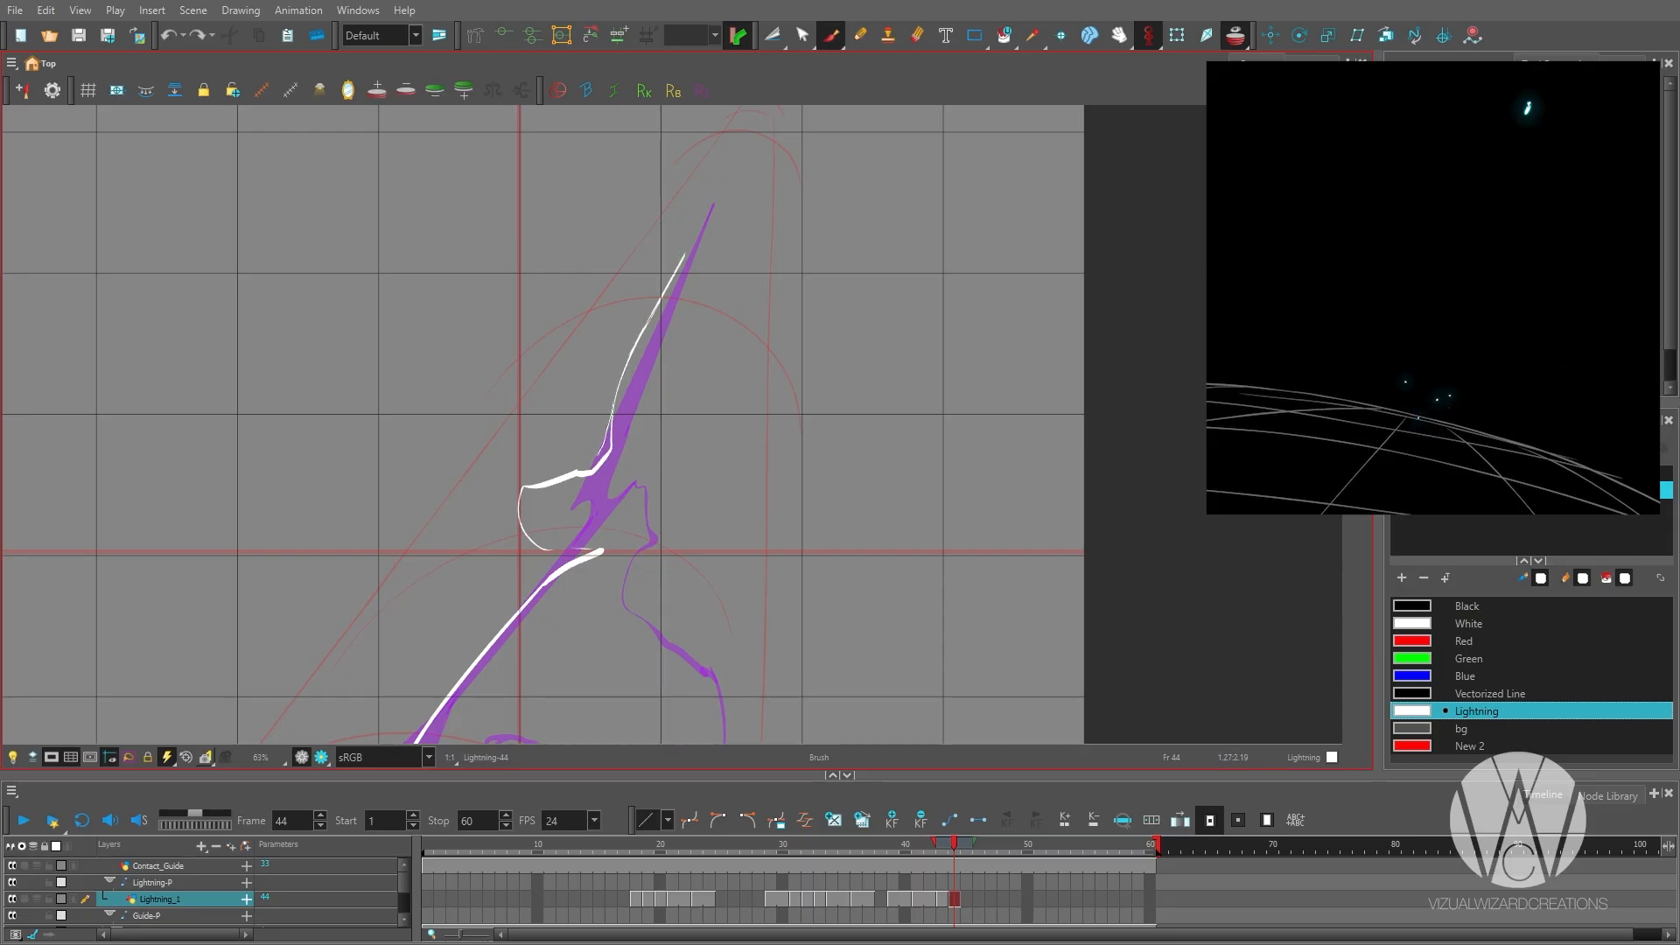
Close the gaps around the mid-height kink on frame 44 and fill the main bolt with the Lightning colour.
left_click_drag(564, 473, 608, 297)
left_click_drag(567, 368, 646, 366)
key("alt+i")
left_click(435, 631)
mouse_move(551, 316)
left_mouse_down()
mouse_move(578, 375)
mouse_move(532, 567)
left_mouse_up()
key("alt+b")
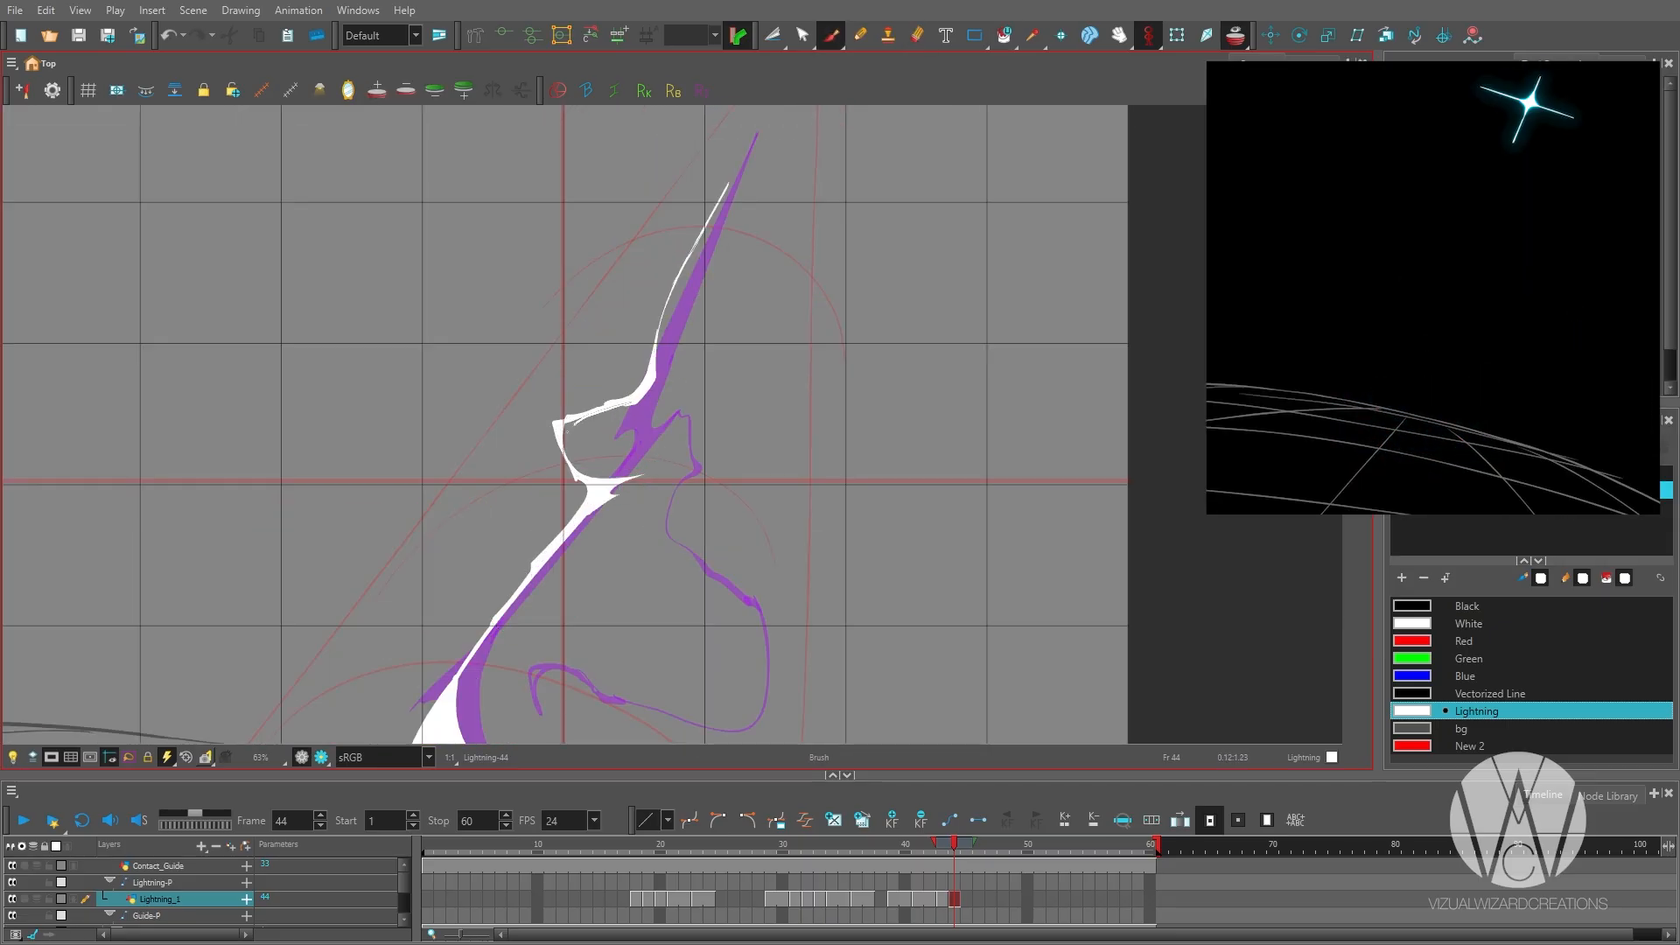
left_click_drag(567, 432, 566, 438)
key("alt+i")
scroll(621, 438, "down", 2)
key("alt+b")
Sketch a thin second arc on frame 44 from above the bolt's tip, out to a sharp bend and down to the contact dot.
key("comma")
key("period")
left_click_drag(751, 140, 741, 313)
key("ctrl+z")
key("comma")
key("comma")
key("period")
key("period")
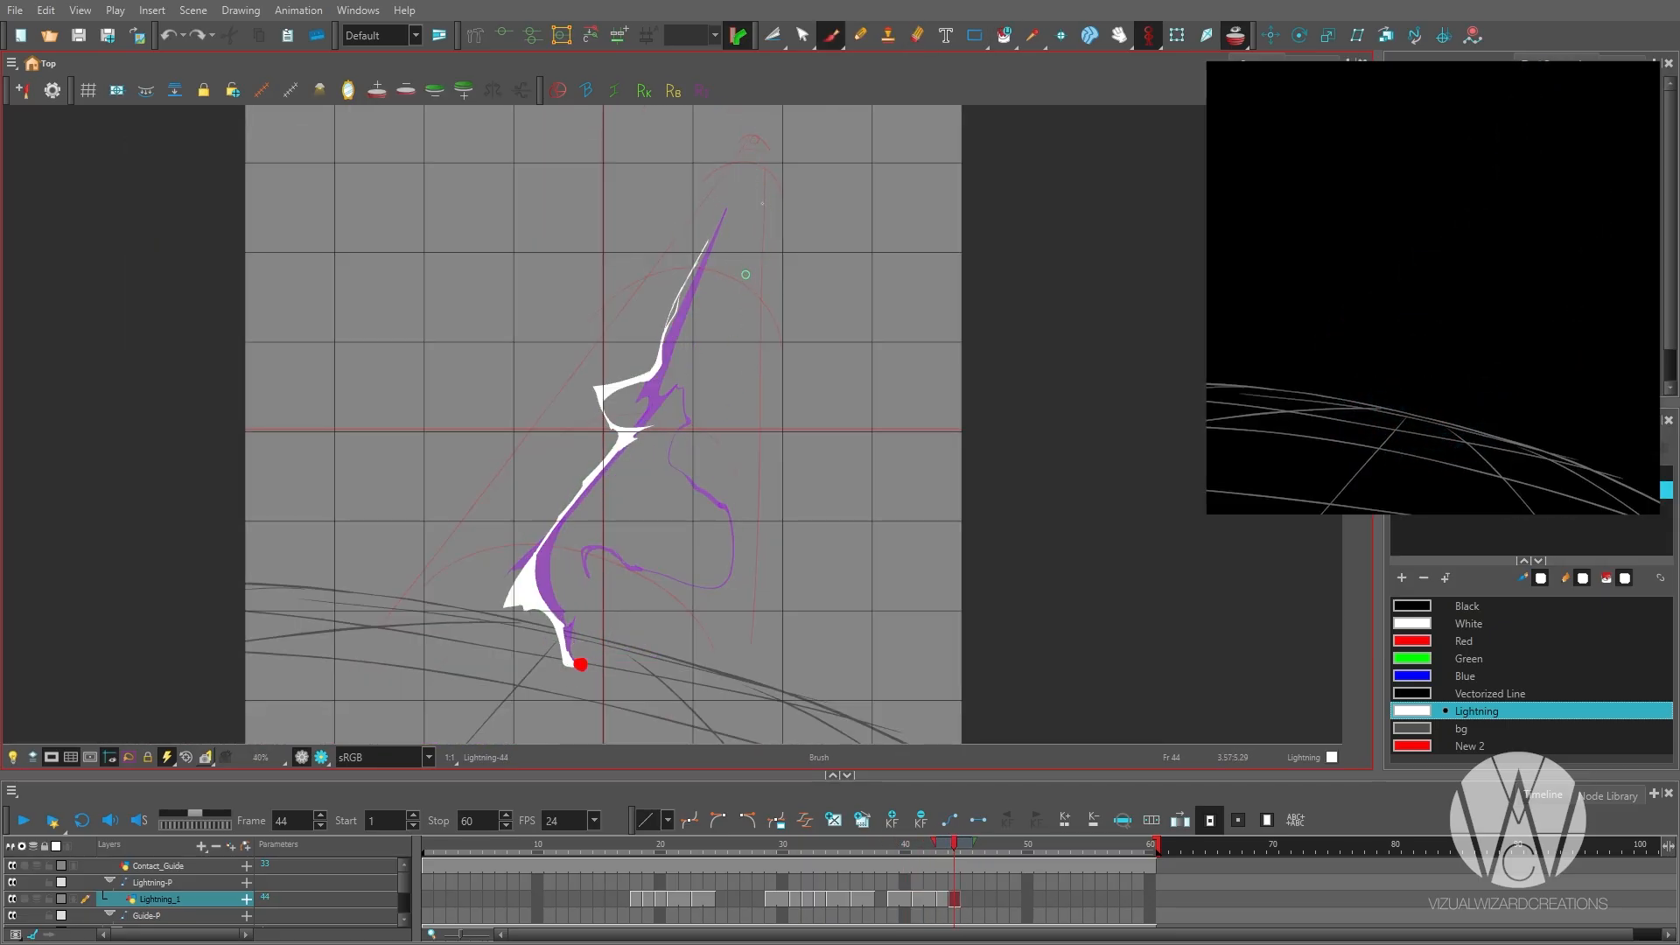
scroll(580, 666, "down", 2)
key("ctrl+z")
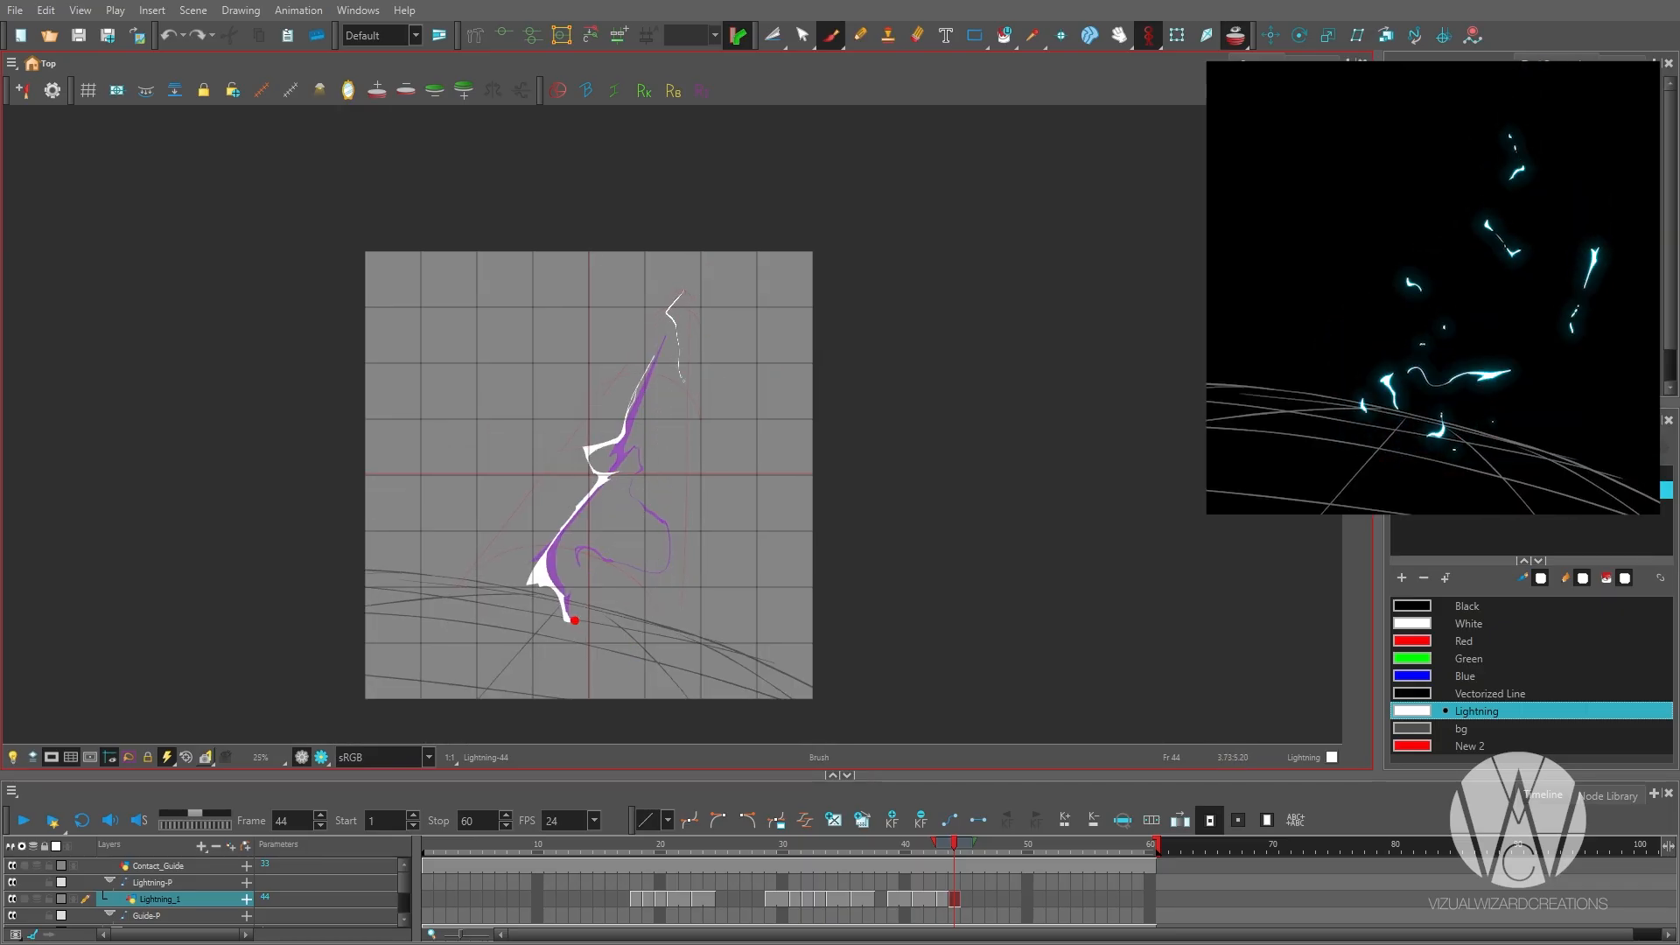
left_click_drag(683, 380, 565, 621)
scroll(621, 629, "up", 1)
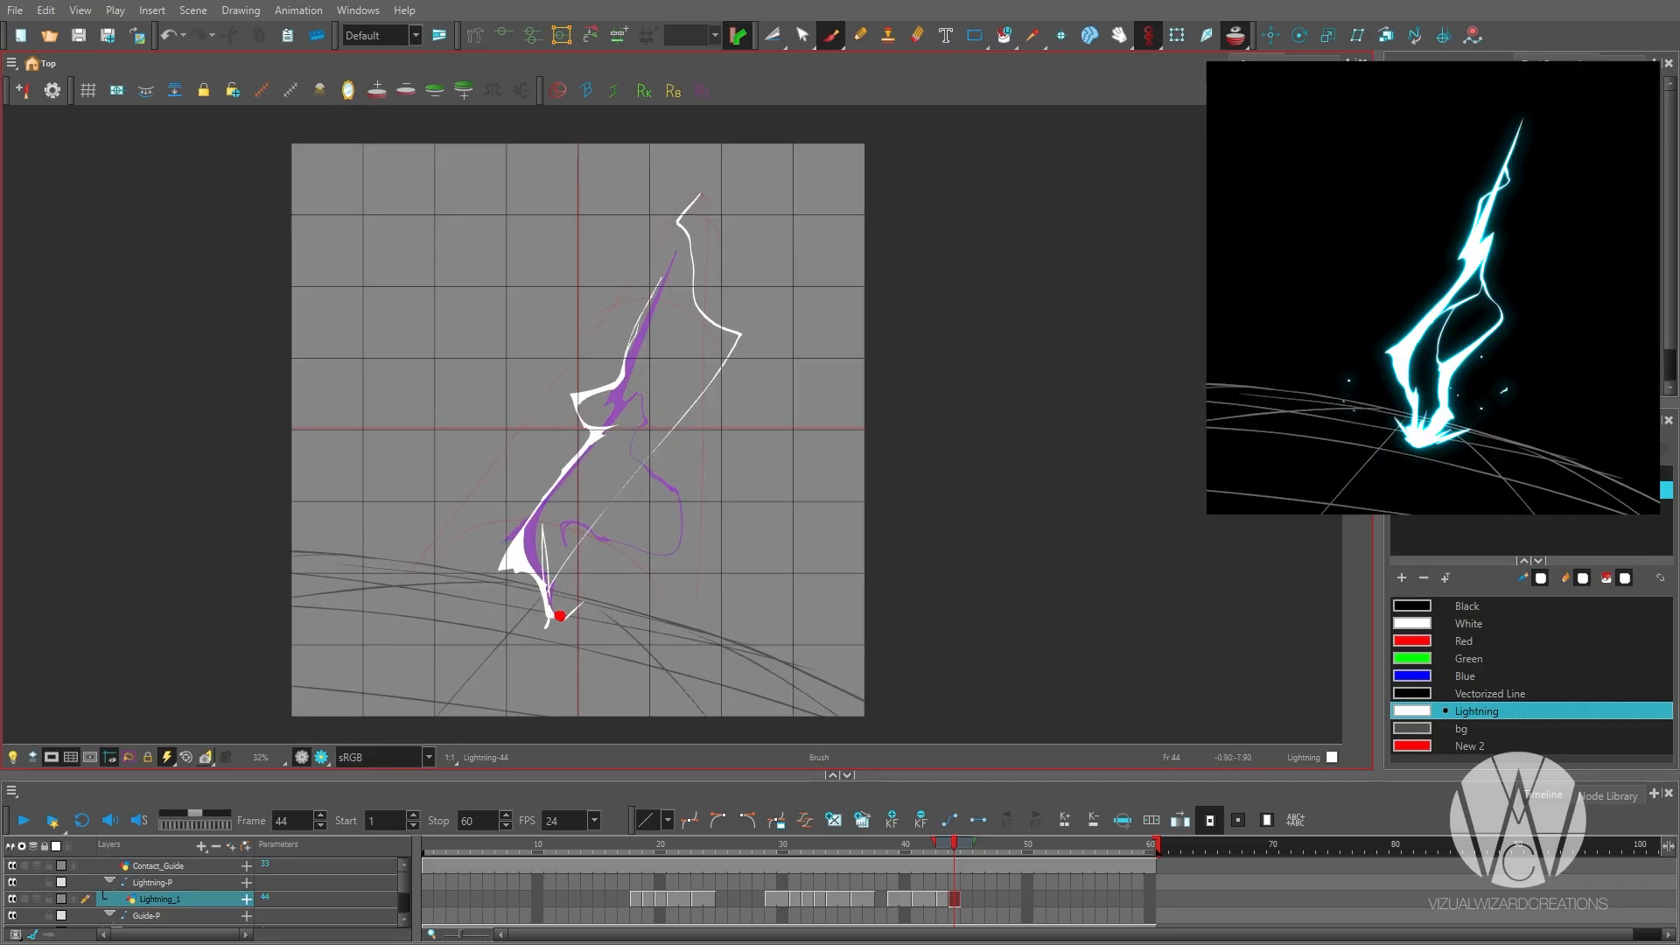
Add an outer edge with a pointed bend to the second arc on frame 44, running down to splinters at the contact dot.
key("comma")
key("period")
mouse_move(742, 373)
left_mouse_down()
mouse_move(694, 270)
mouse_move(694, 293)
left_mouse_up()
scroll(714, 193, "down", 1)
scroll(728, 229, "up", 1)
key("comma")
scroll(696, 307, "up", 1)
mouse_move(698, 306)
left_mouse_down()
mouse_move(579, 574)
mouse_move(639, 489)
mouse_move(602, 567)
left_mouse_up()
Step back and forth through the preceding lightning drawings to check how the second arc appears.
scroll(642, 504, "down", 2)
key("comma")
key("comma")
key("comma")
key("comma")
key("comma")
key("comma")
key("comma")
key("comma")
key("comma")
key("comma")
key("comma")
key("comma")
key("comma")
key("comma")
key("period")
key("period")
key("period")
key("period")
key("period")
key("period")
key("period")
key("period")
key("period")
key("period")
key("period")
key("period")
key("period")
key("period")
scroll(639, 490, "up", 1)
key("period")
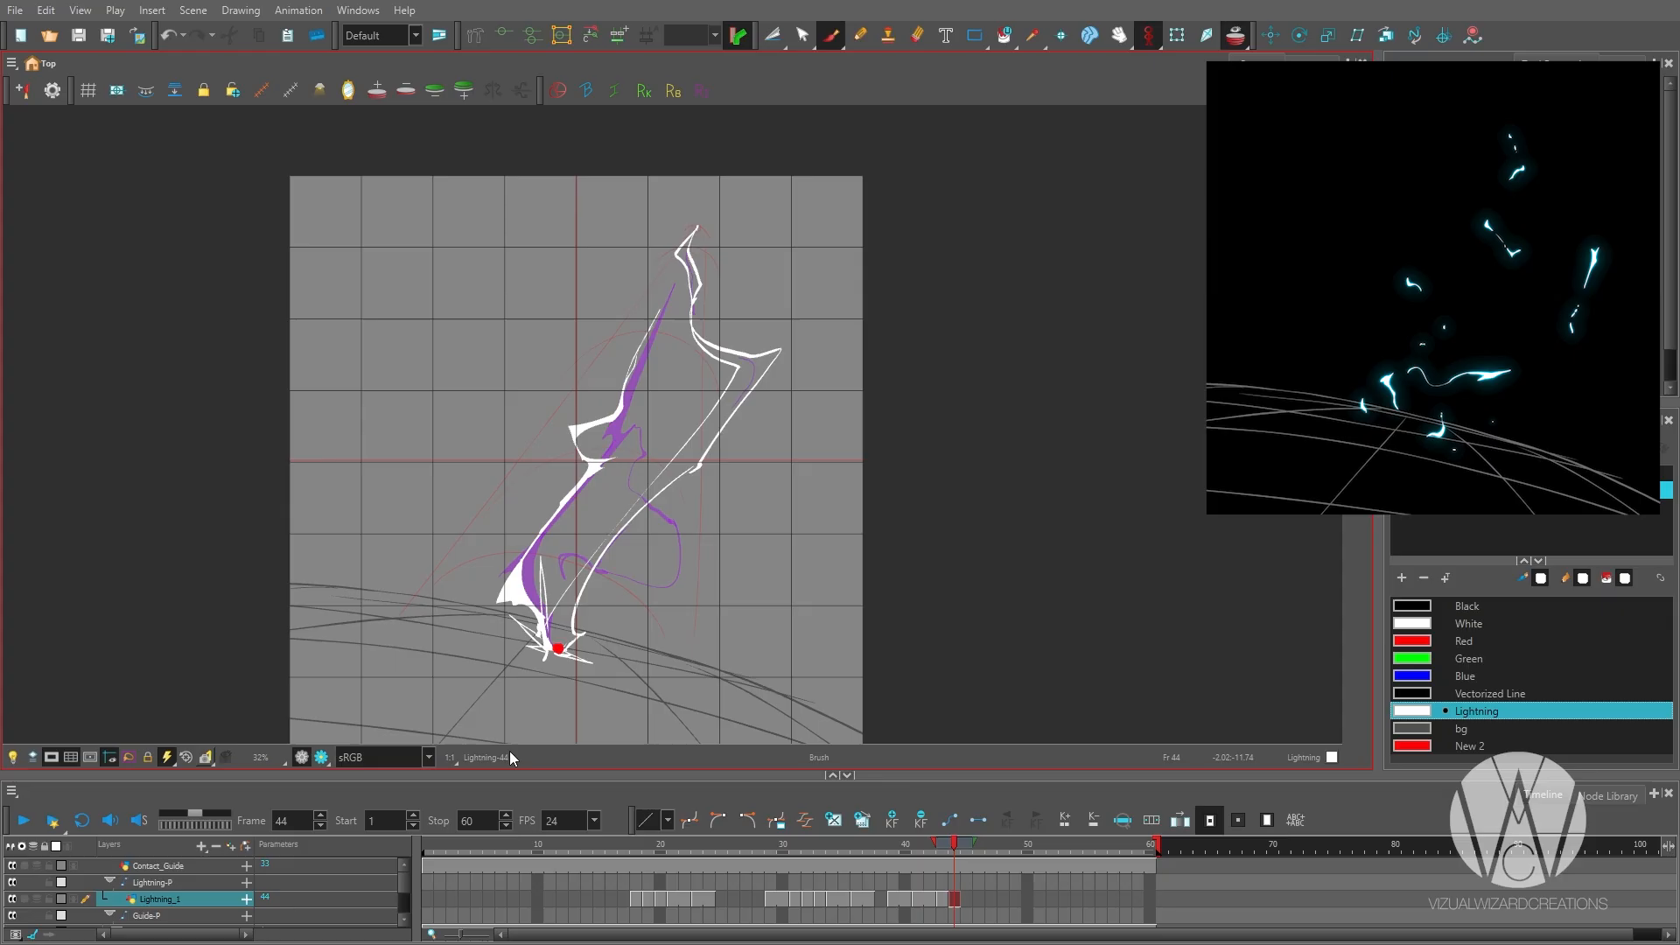
Redraw the broken lightning fragments on frame 43 along the second arc's path down to the contact dot.
key("comma")
key("ctrl+z")
key("ctrl+z")
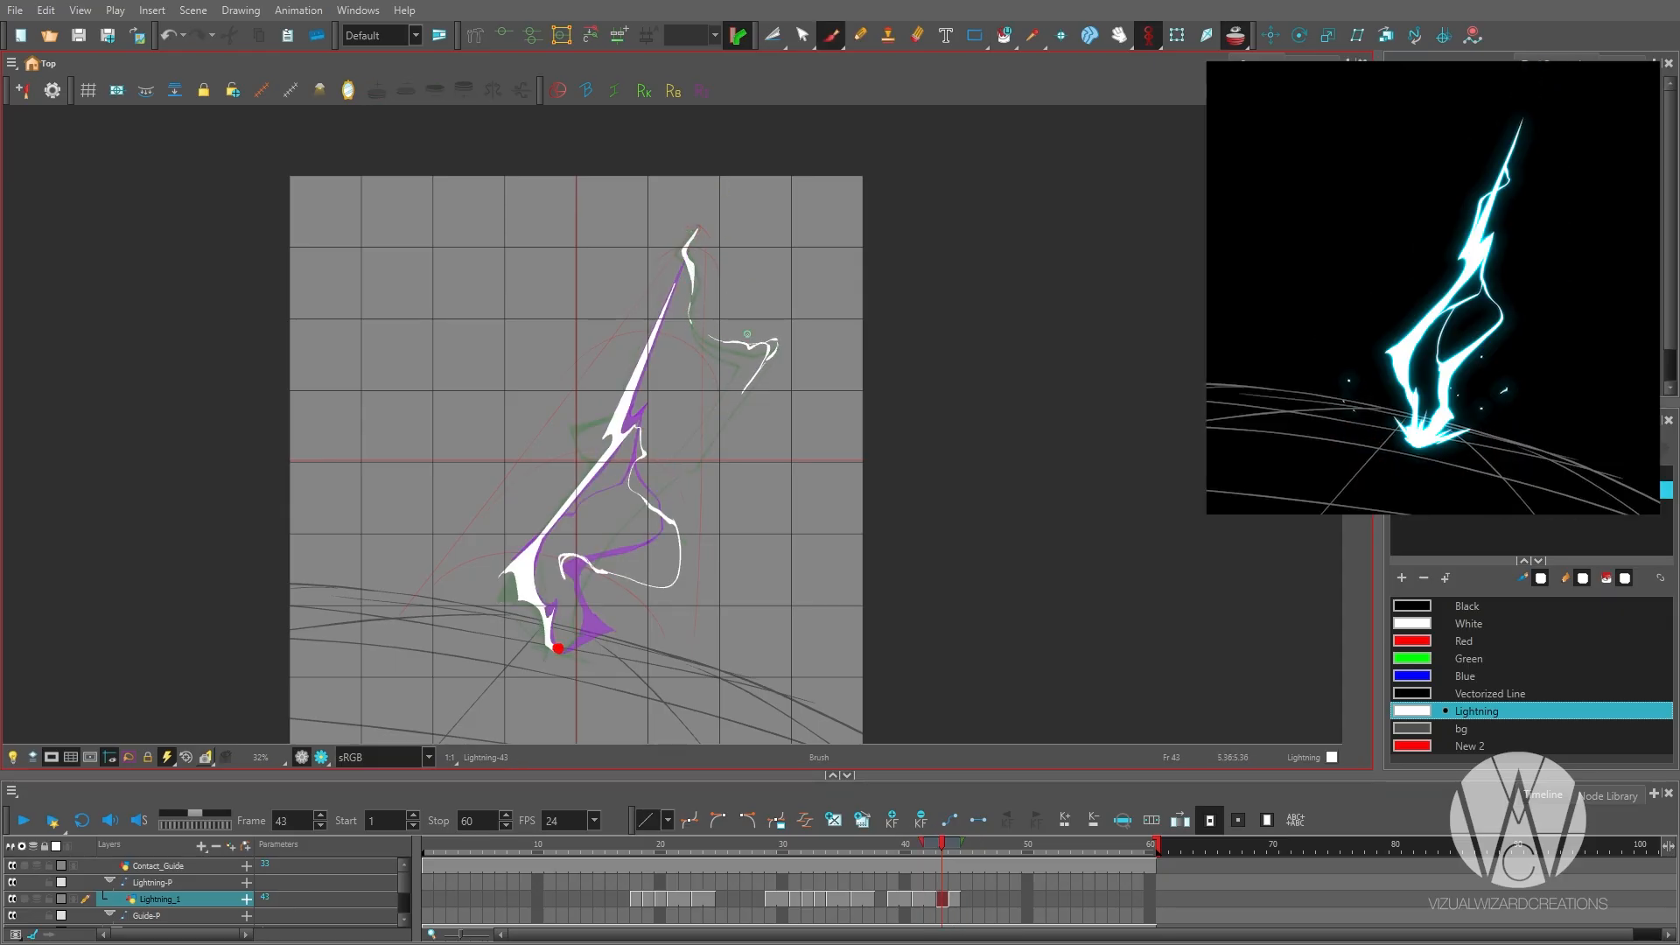
key("ctrl+z")
scroll(634, 510, "up", 4)
mouse_move(646, 499)
left_mouse_down()
mouse_move(599, 555)
mouse_move(716, 382)
left_mouse_up()
scroll(716, 383, "down", 1)
left_click_drag(603, 585, 596, 613)
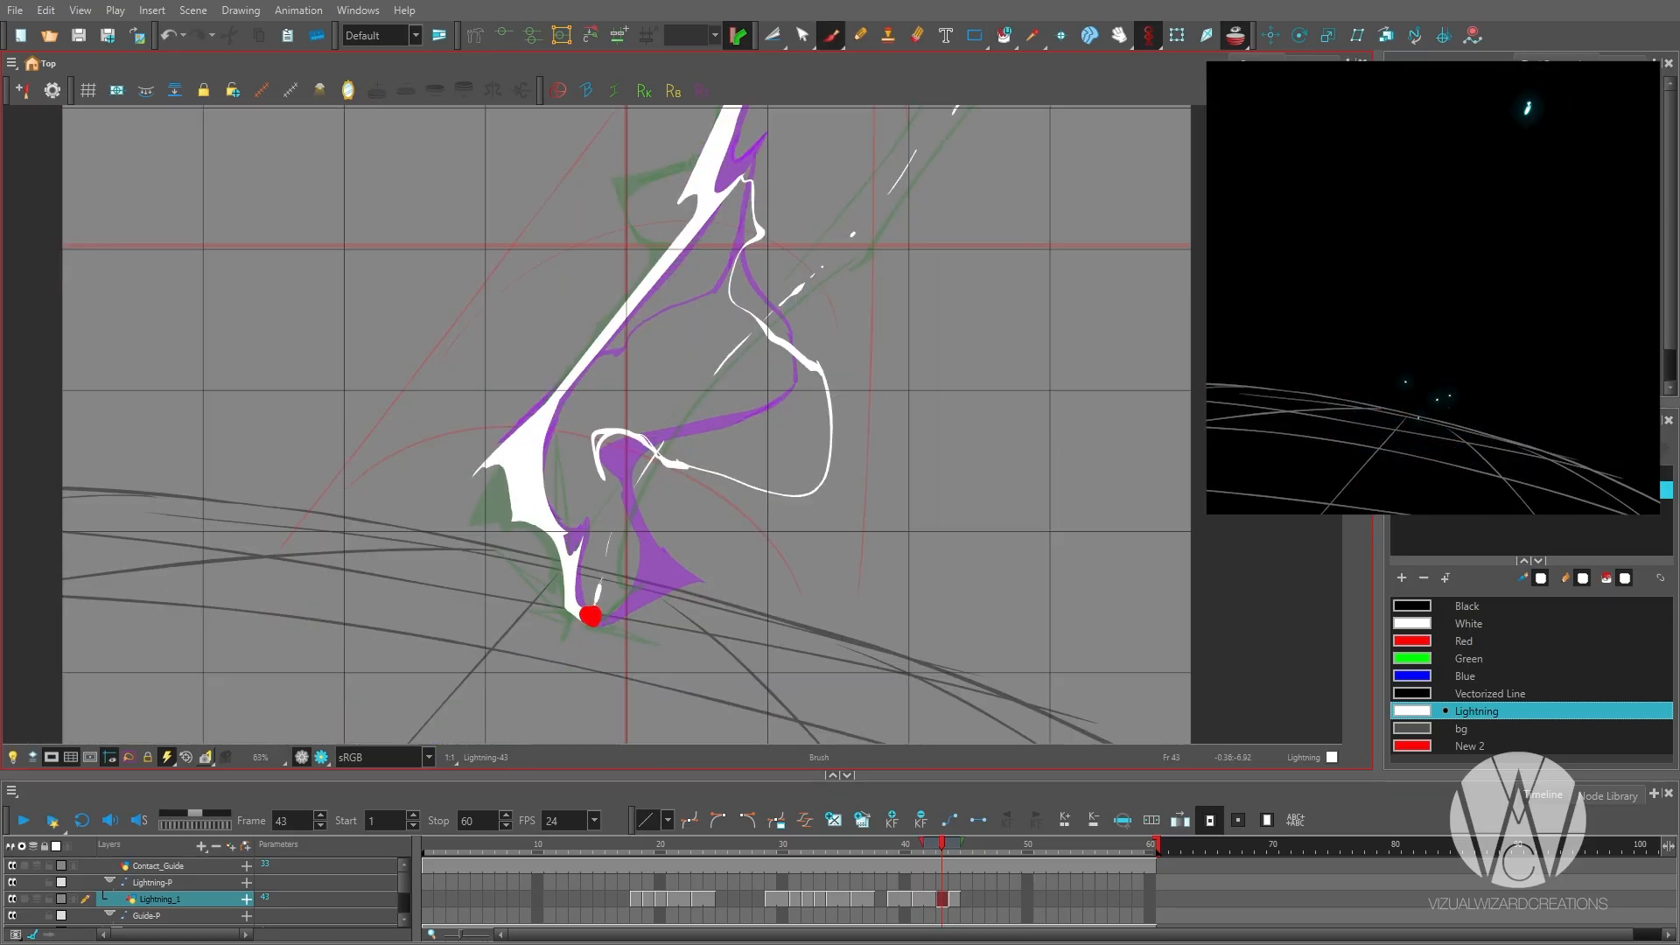
scroll(585, 565, "down", 2)
Thicken the forked branch beside the second arc on frame 44 and extend the splinters around the contact dot.
key("period")
scroll(691, 557, "up", 2)
key("alt+b")
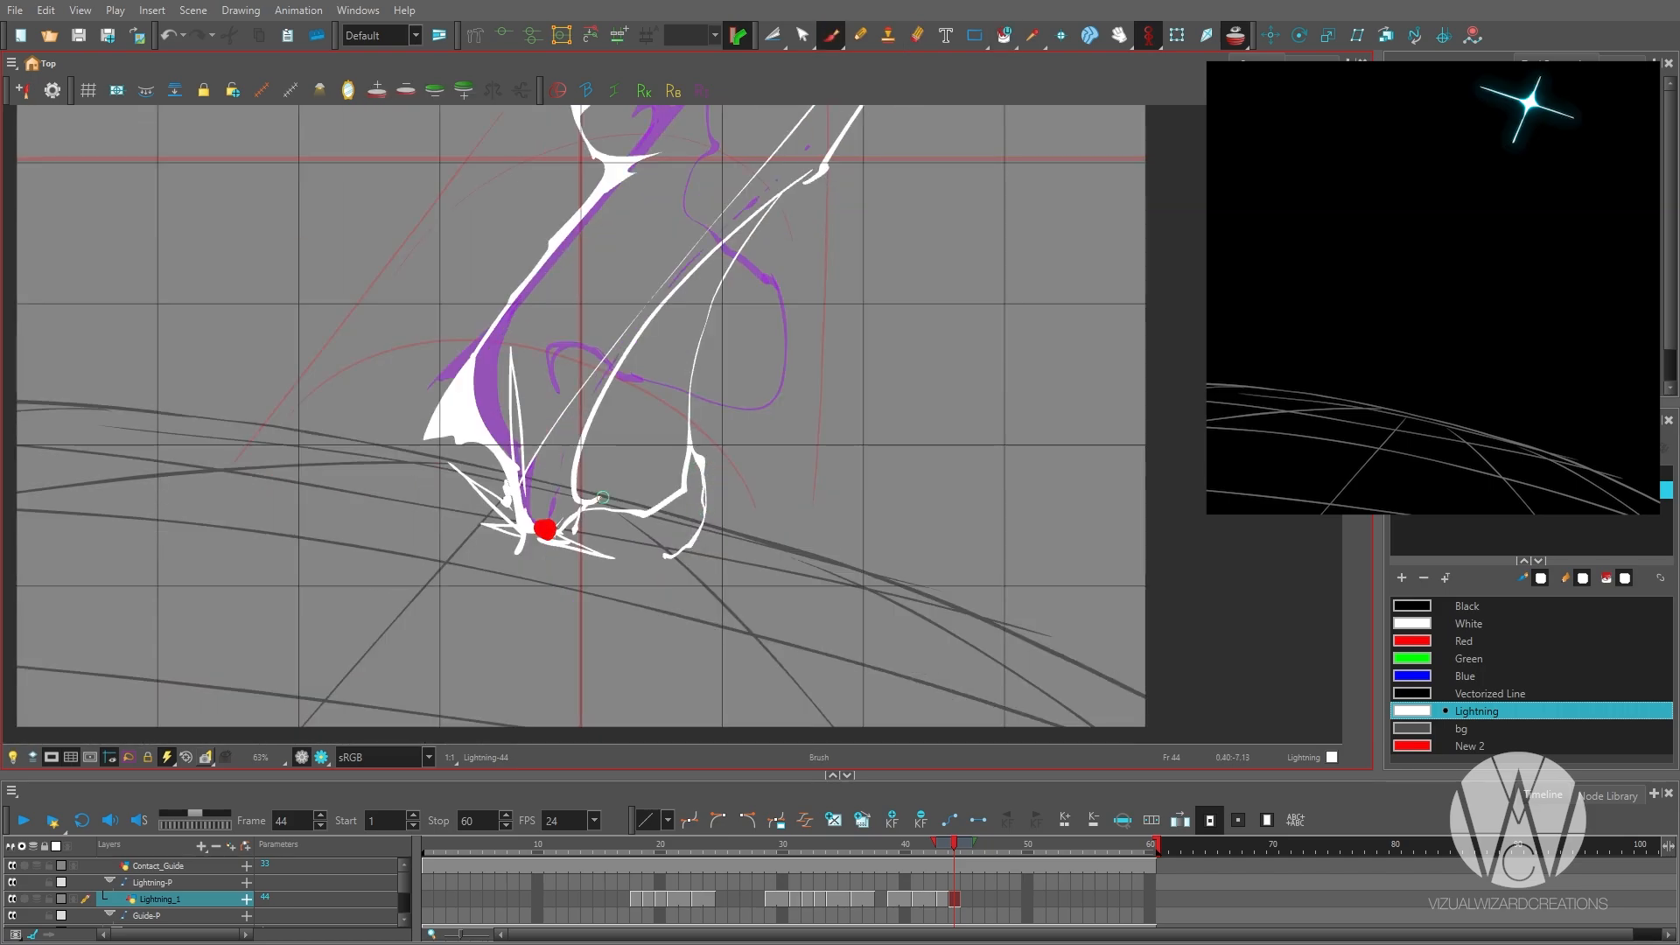
scroll(595, 518, "up", 1)
left_click_drag(648, 385, 476, 643)
key("alt+b")
left_click_drag(560, 438, 571, 330)
left_click_drag(455, 578, 605, 424)
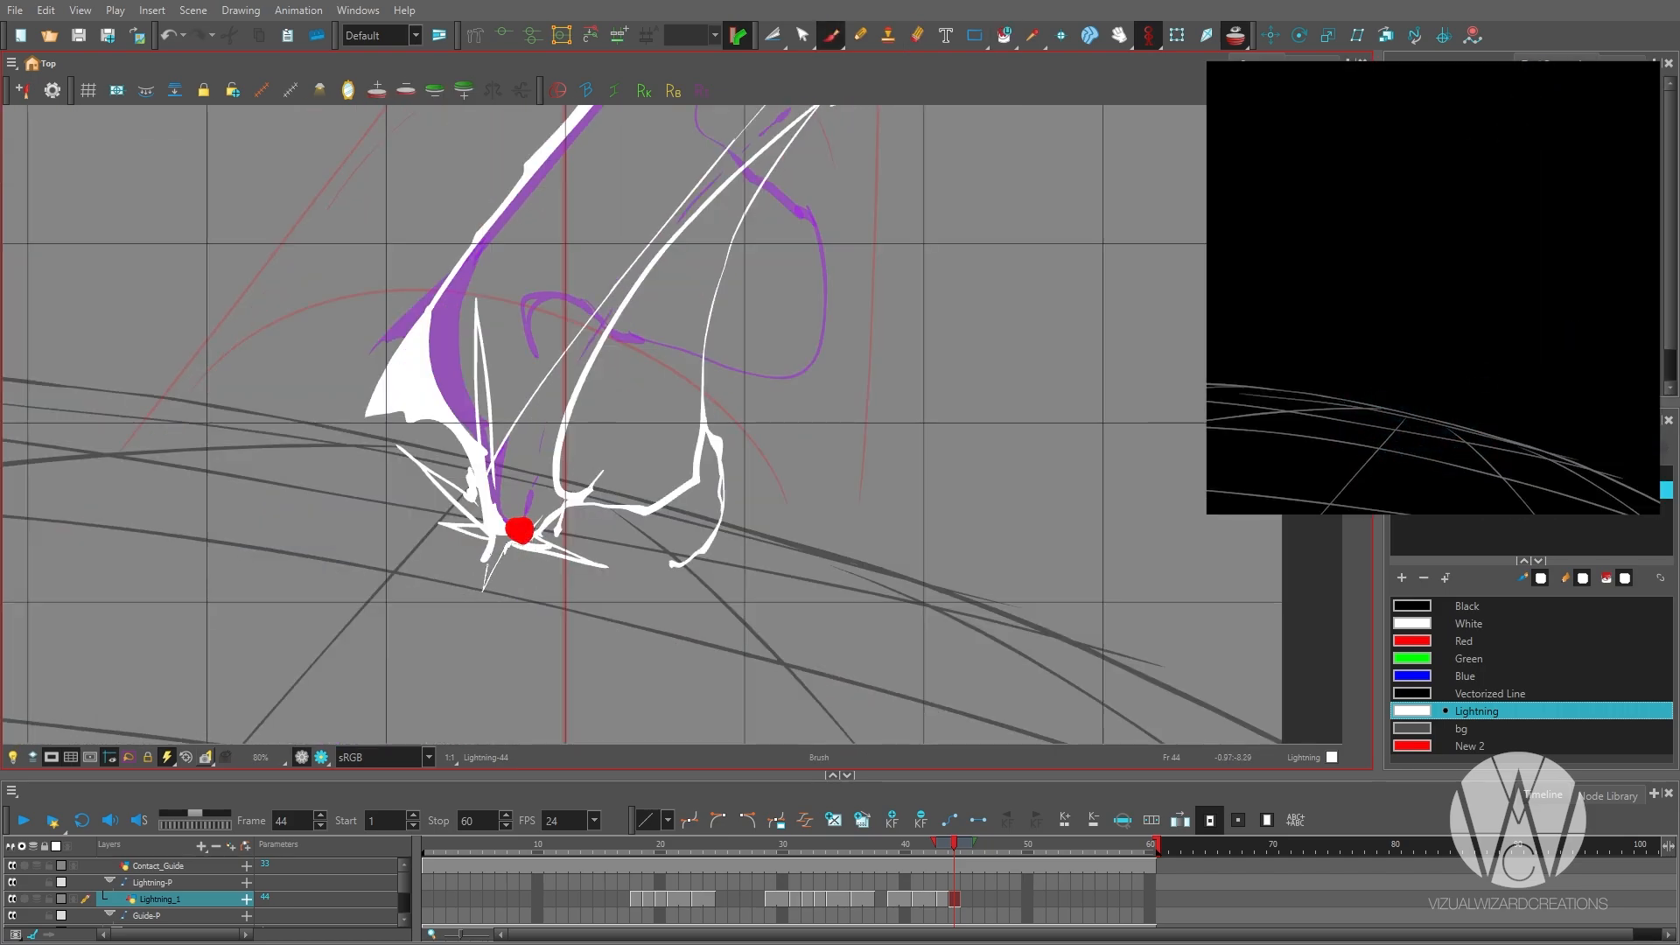
Fill the splinter burst around the contact dot on frame 44 into a solid white shape.
key("alt+i")
left_click(523, 497)
scroll(520, 518, "down", 1)
scroll(519, 518, "down", 1)
left_click_drag(623, 210, 521, 573)
scroll(579, 379, "up", 1)
Trim the bolt's upper neck on frame 44 and redraw it with a sharp kink above the large bend.
key("alt+e")
left_click_drag(561, 396, 578, 355)
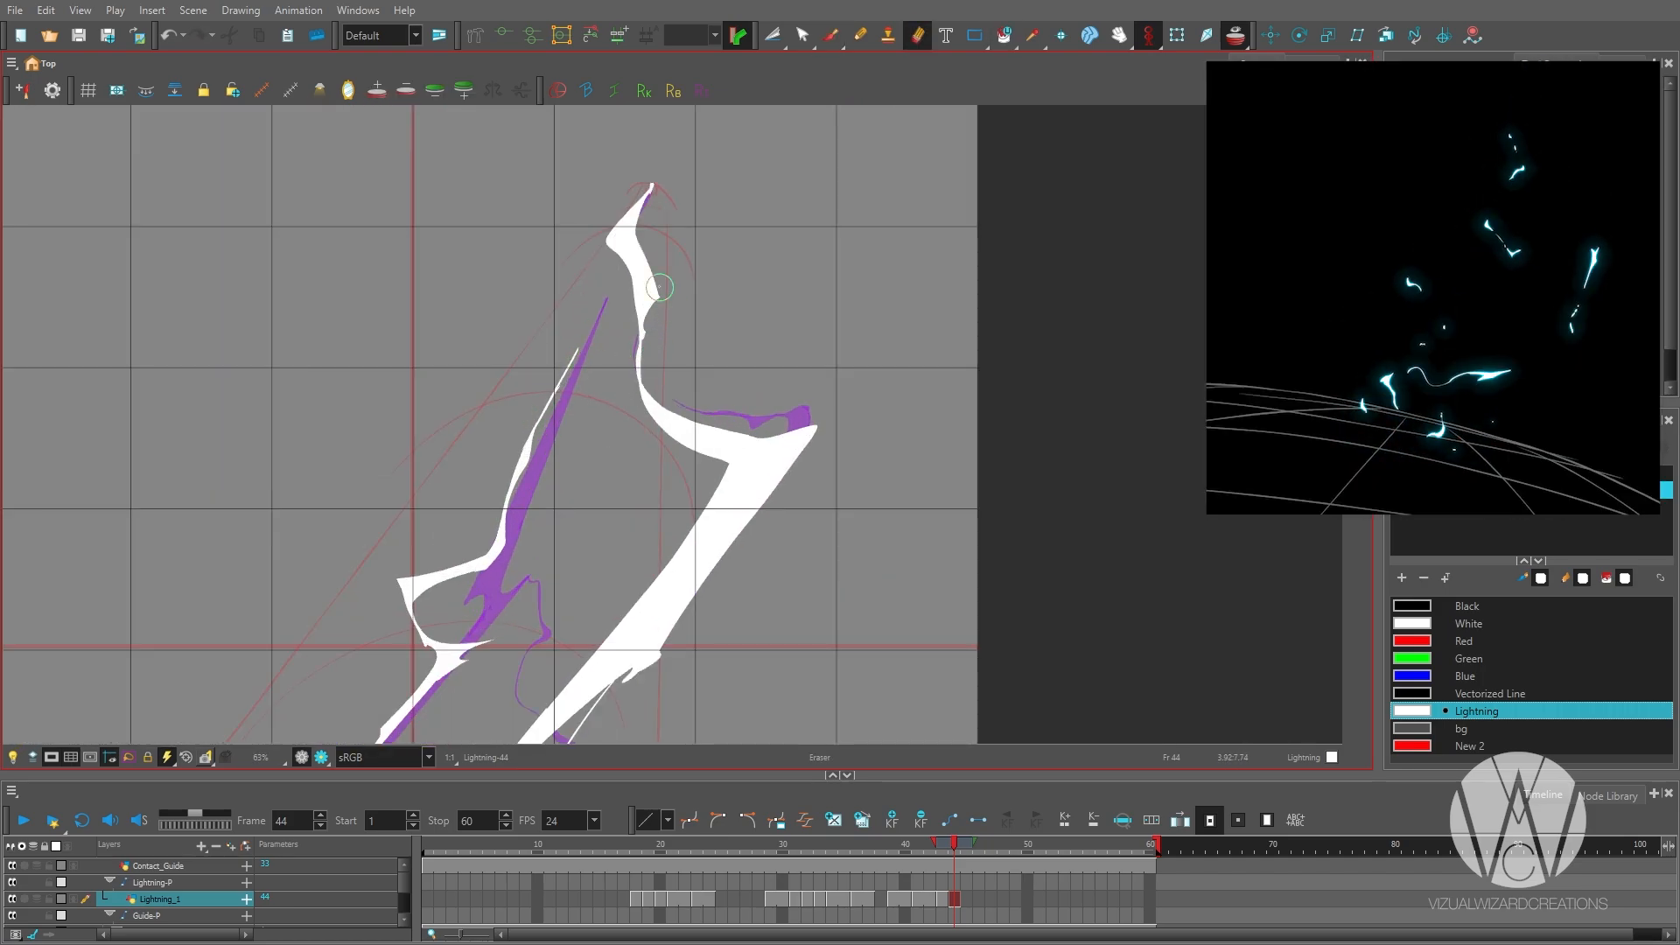
key("alt+b")
scroll(660, 287, "down", 1)
scroll(581, 441, "up", 1)
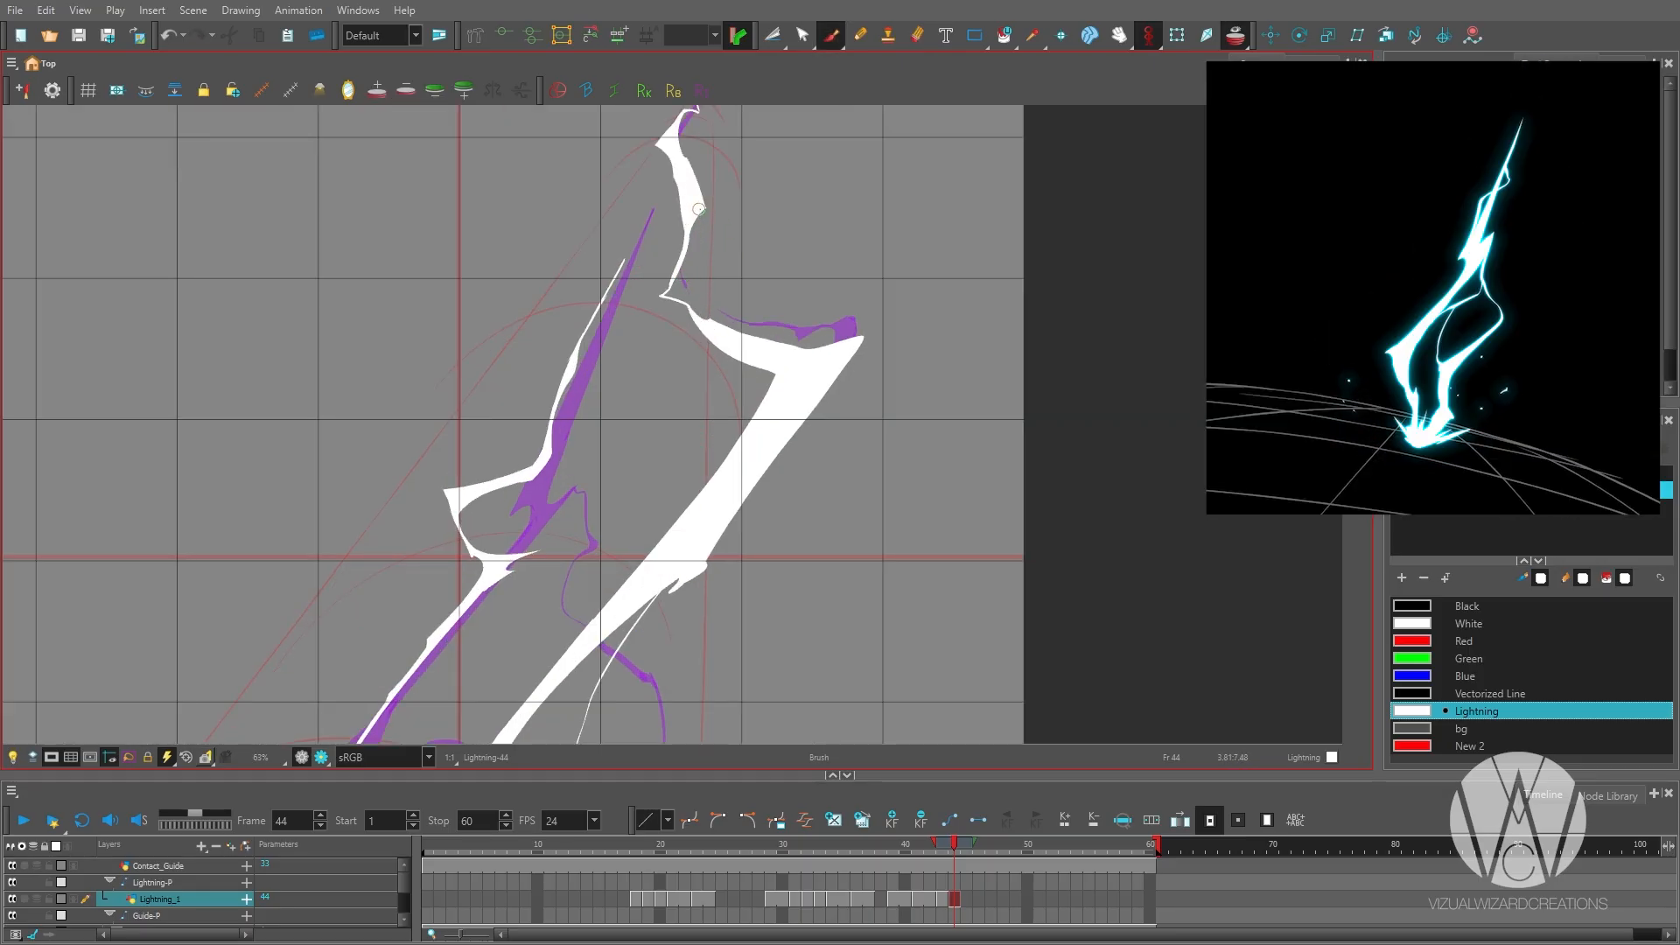
scroll(698, 209, "down", 3)
Sketch a thin zigzag bolt on frame 45 with a small jagged branch beside the contact dot.
key("period")
key("ctrl+z")
left_click_drag(796, 461, 714, 380)
scroll(754, 292, "up", 1)
left_click_drag(703, 404, 751, 292)
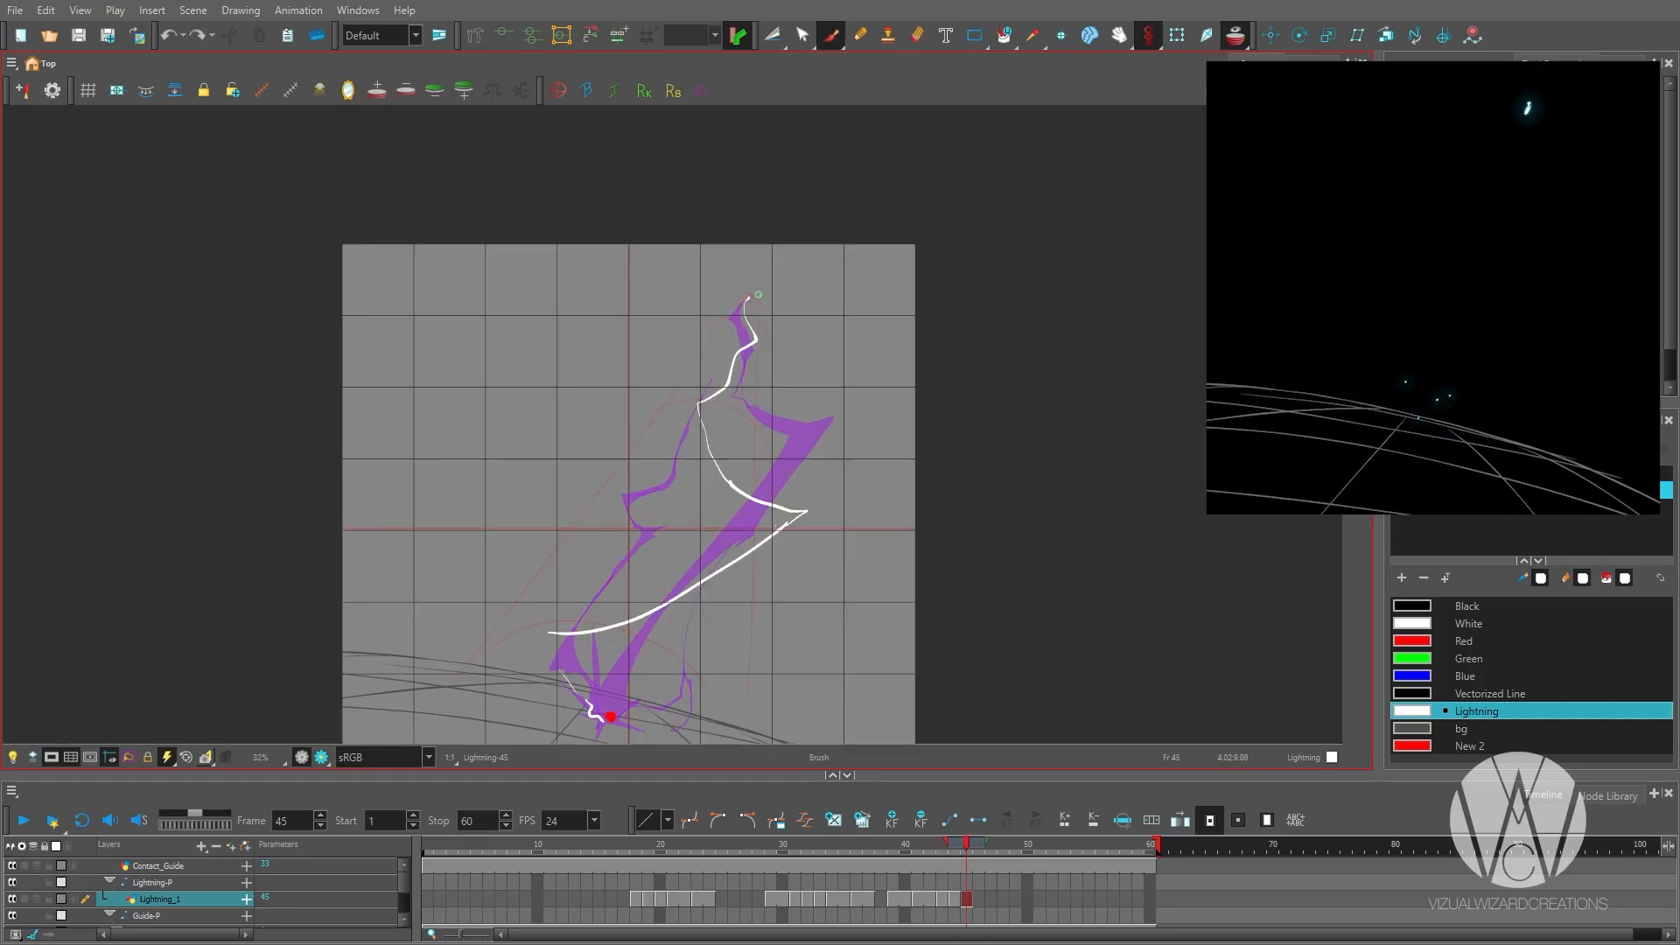
Play back and step through the lightning drawings leading up to frame 45 to check the motion.
scroll(749, 471, "down", 2)
key("comma")
key("comma")
key("comma")
key("shift+Return")
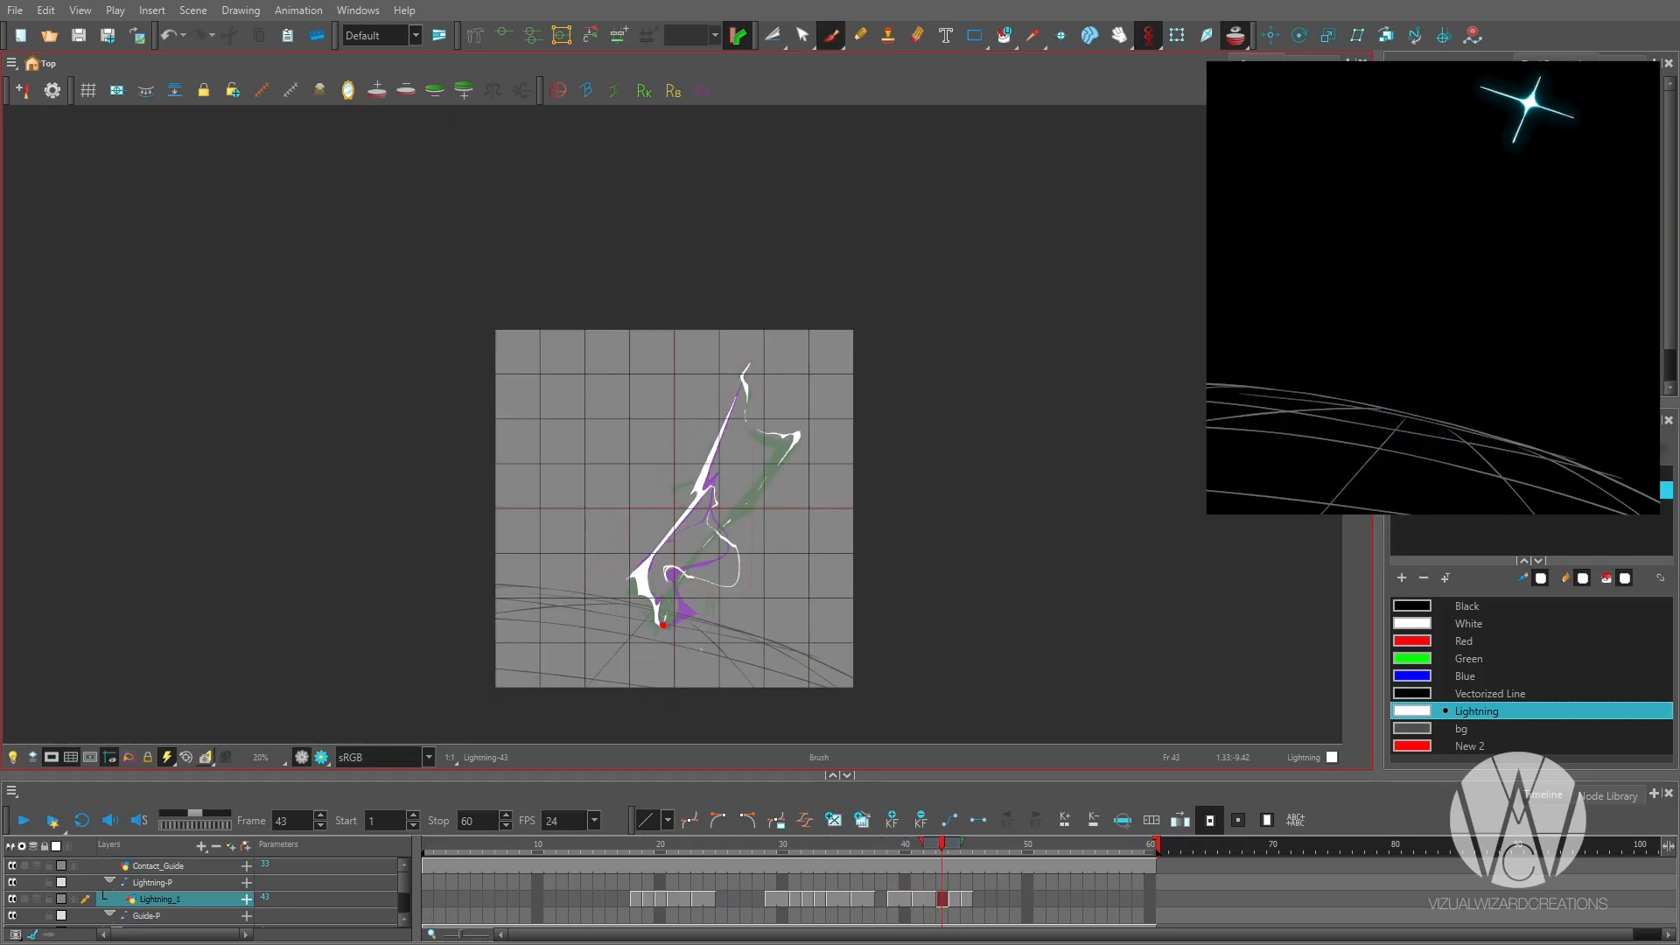
scroll(646, 610, "up", 2)
scroll(858, 468, "down", 2)
key("period")
key("period")
key("period")
key("period")
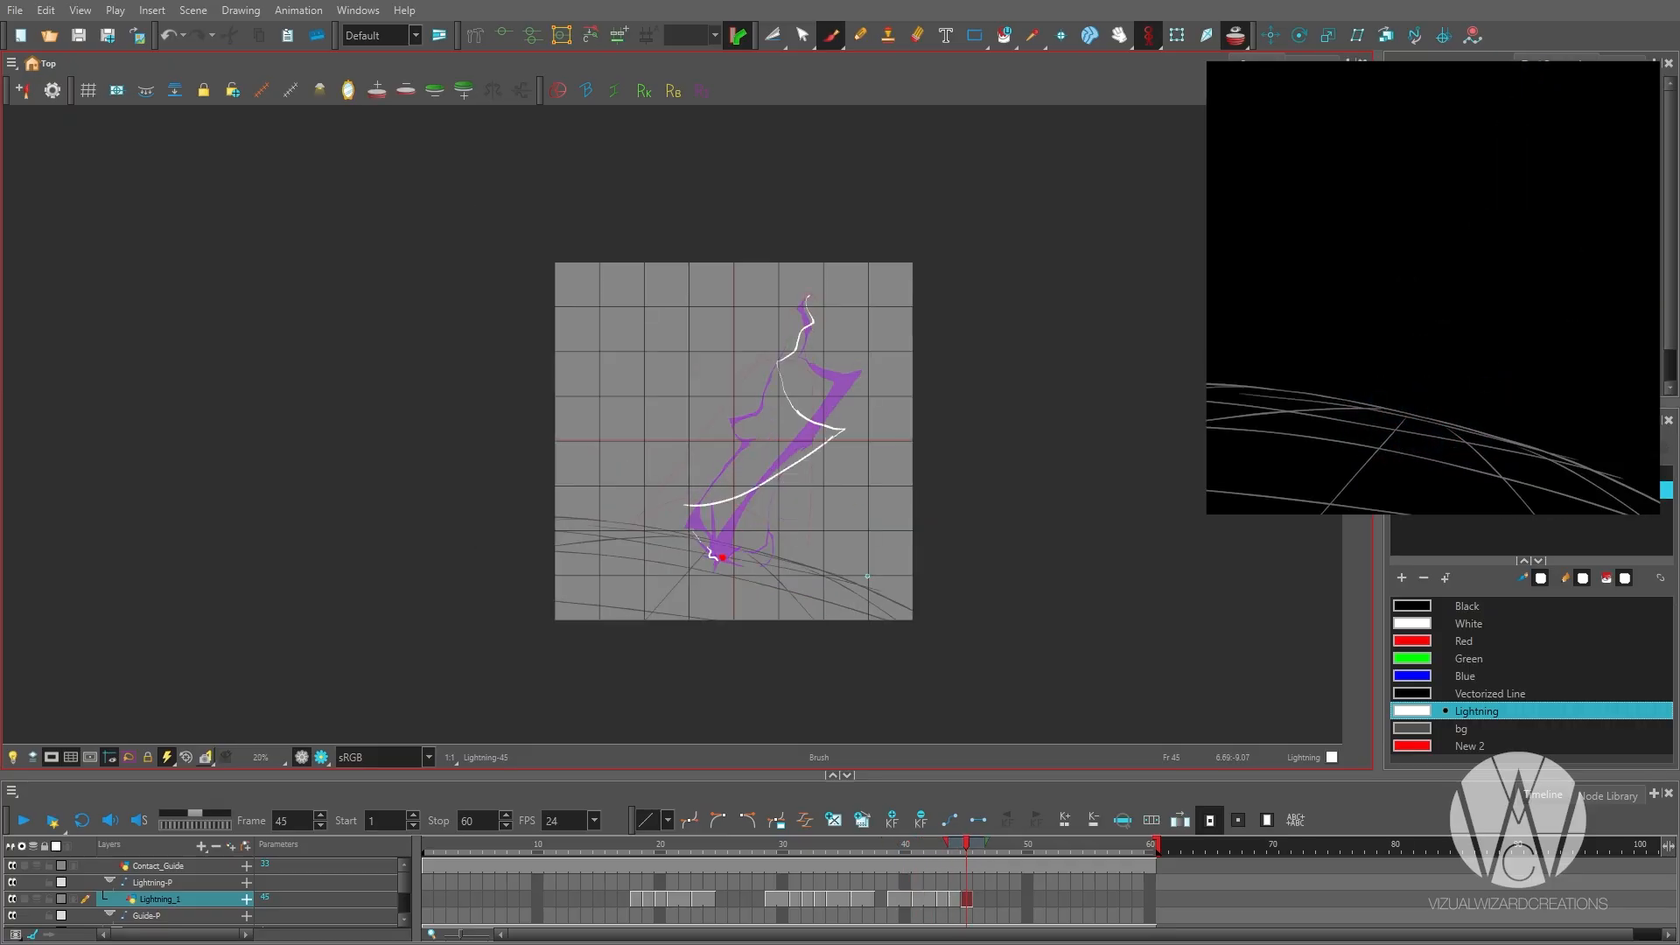
Erase the zigzag's lower tail on frame 45 and thicken its middle bend into a filled, pointed wedge.
left_click(965, 895)
scroll(968, 696, "down", 1)
scroll(852, 513, "up", 3)
key("alt+e")
left_click_drag(733, 553, 629, 575)
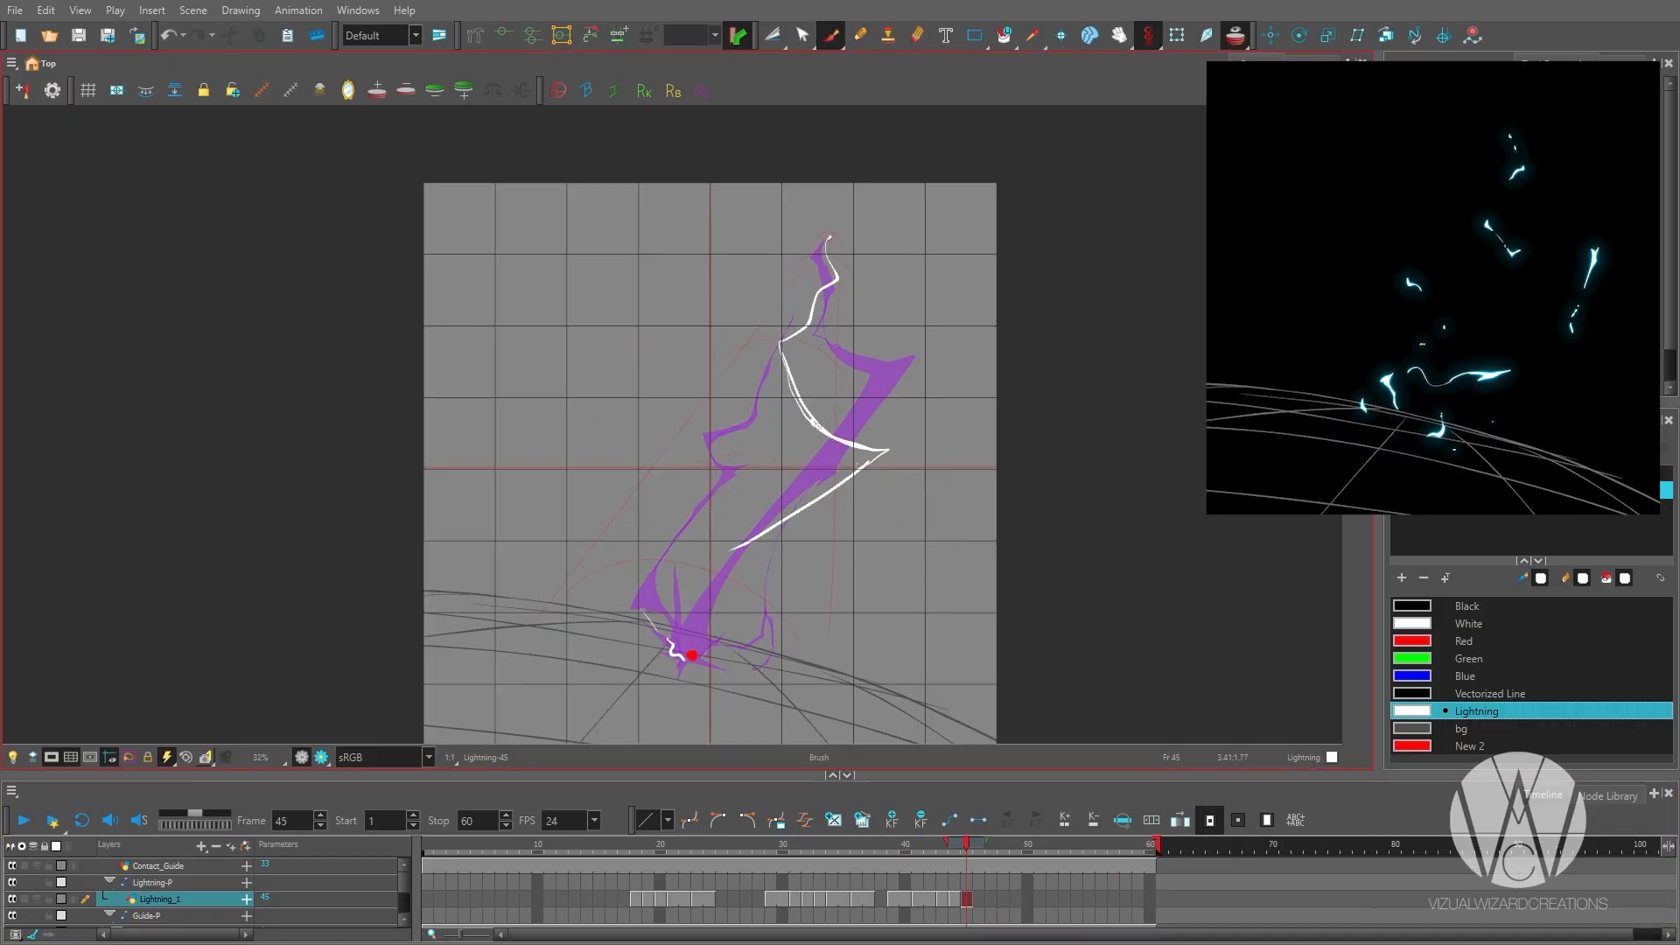
left_click_drag(815, 425, 904, 443)
scroll(868, 450, "up", 1)
key("alt+i")
left_click(870, 461)
scroll(823, 442, "up", 1)
left_click_drag(802, 380, 753, 469)
scroll(814, 268, "down", 2)
Try a second arc from the bolt's top to the contact dot on frame 45, and delete the trial bolt strokes.
left_click_drag(852, 268, 693, 680)
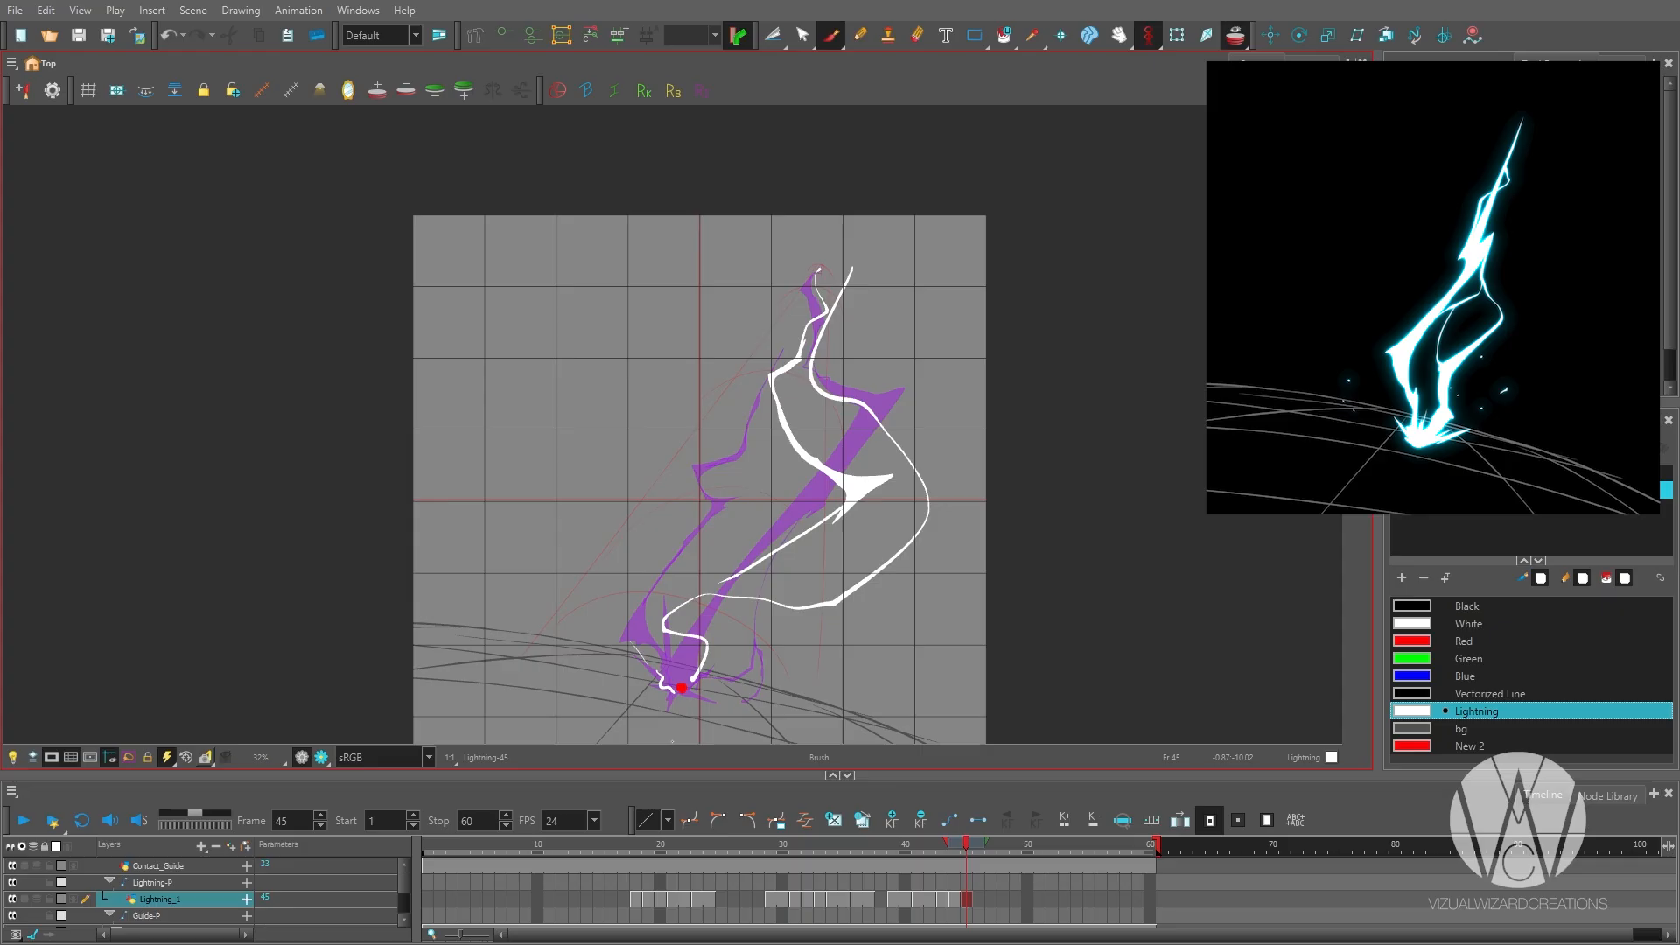
key("ctrl+z")
left_click_drag(761, 490, 806, 420)
left_click_drag(856, 202, 723, 592)
scroll(757, 517, "up", 1)
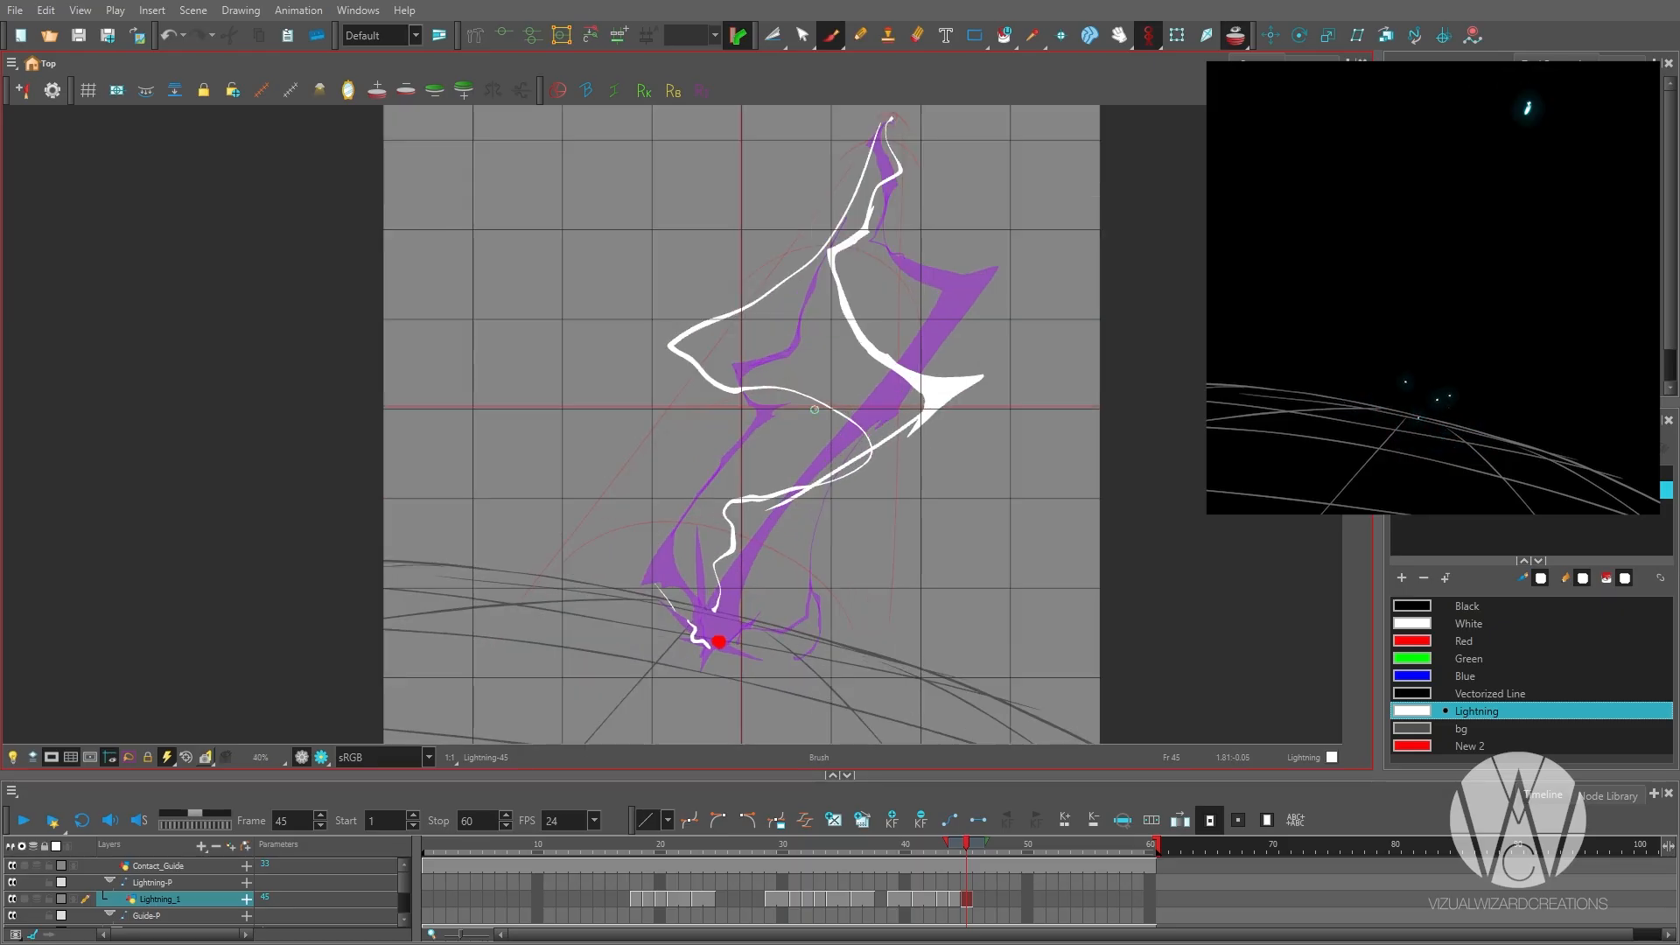
scroll(836, 284, "down", 2)
key("alt+s")
key("Delete")
Redraw the frame 45 bolt as one thin line curving from the top through a wide bend to the contact dot.
scroll(919, 412, "up", 1)
key("alt+b")
mouse_move(847, 130)
left_mouse_down()
mouse_move(919, 338)
mouse_move(695, 445)
left_mouse_up()
scroll(827, 386, "up", 2)
scroll(744, 593, "down", 2)
left_click_drag(853, 165, 537, 557)
left_click_drag(856, 164, 834, 621)
left_click_drag(586, 523, 830, 598)
left_click_drag(664, 414, 845, 429)
key("ctrl+z")
key("ctrl+z")
key("ctrl+z")
key("ctrl+z")
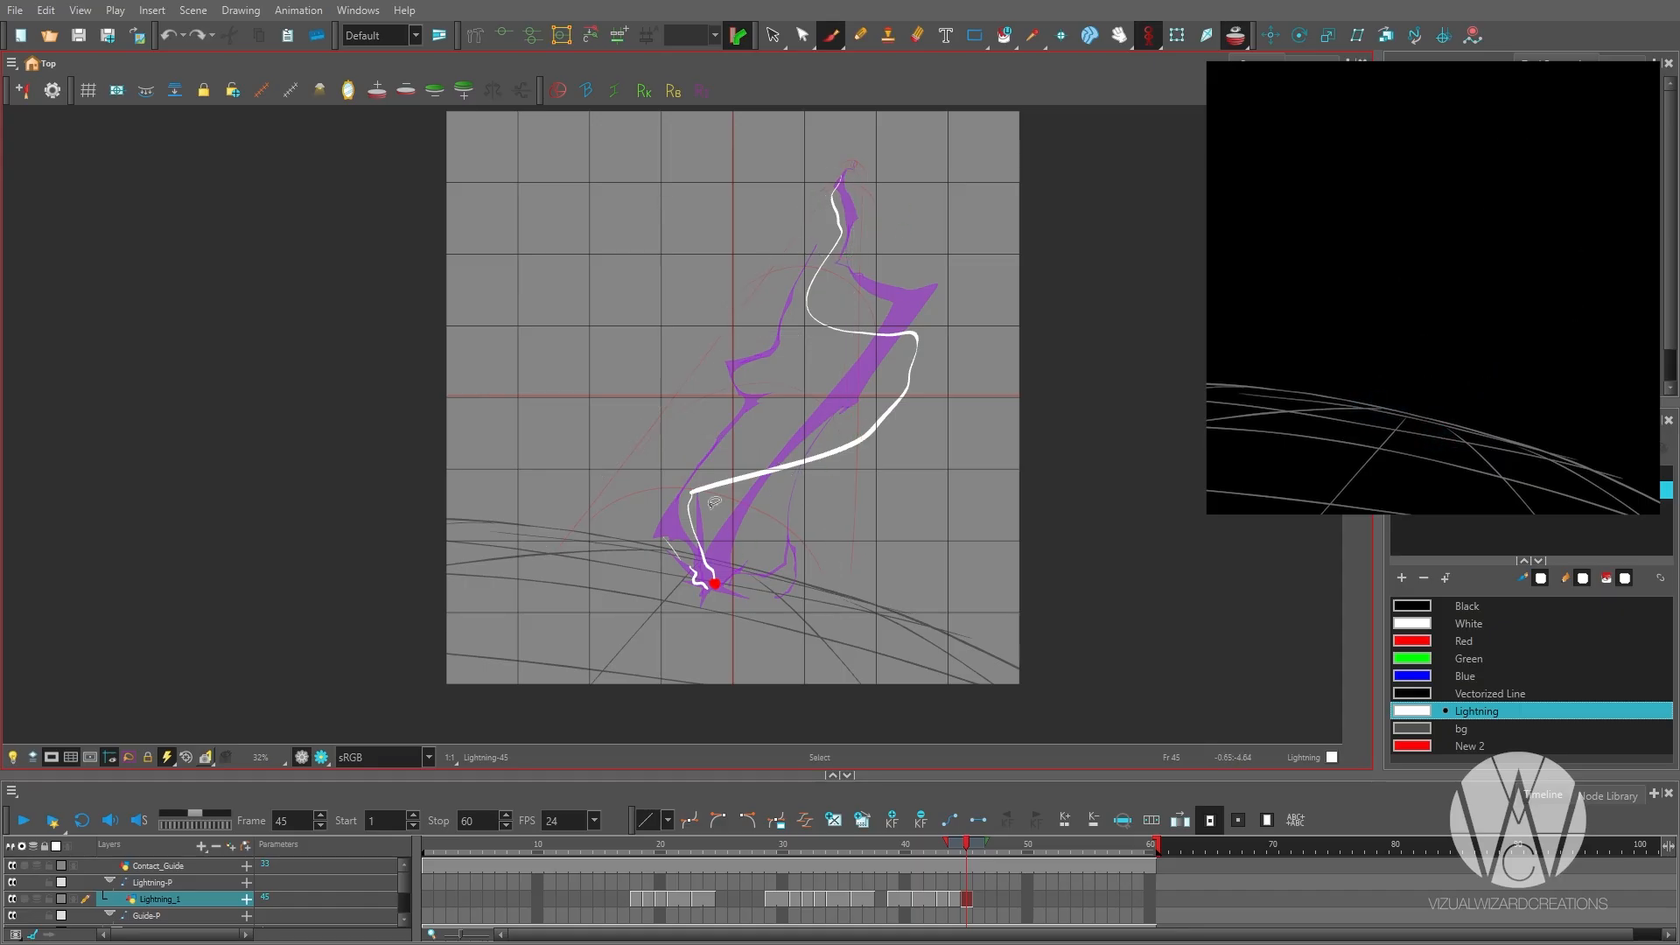
Thicken the bolt's lower end on frame 45 and add filled splinters around the contact dot.
scroll(731, 595, "up", 3)
left_click_drag(720, 380, 653, 459)
key("ctrl+z")
left_click_drag(663, 551, 678, 581)
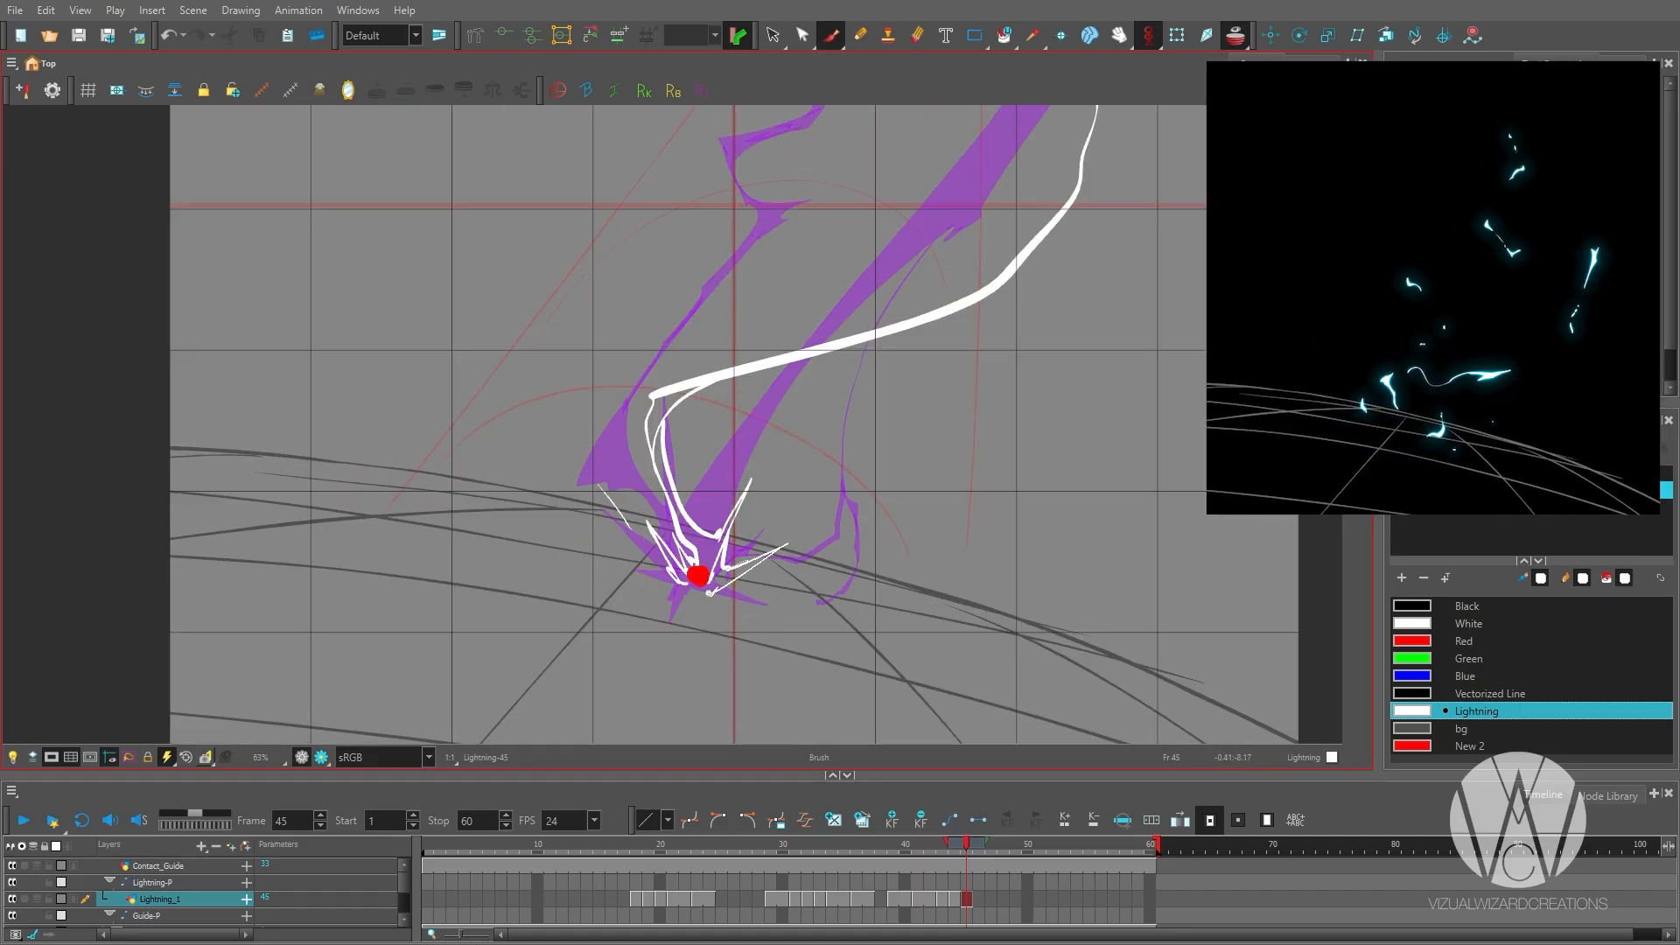
key("alt+i")
left_click_drag(658, 418, 737, 562)
scroll(757, 477, "down", 1)
Add a pointed corner to the bolt's large bend on frame 45 and fill a thicker section below it.
scroll(698, 578, "down", 1)
key("alt+b")
left_click_drag(785, 362, 853, 350)
key("alt+i")
left_click_drag(836, 408, 733, 544)
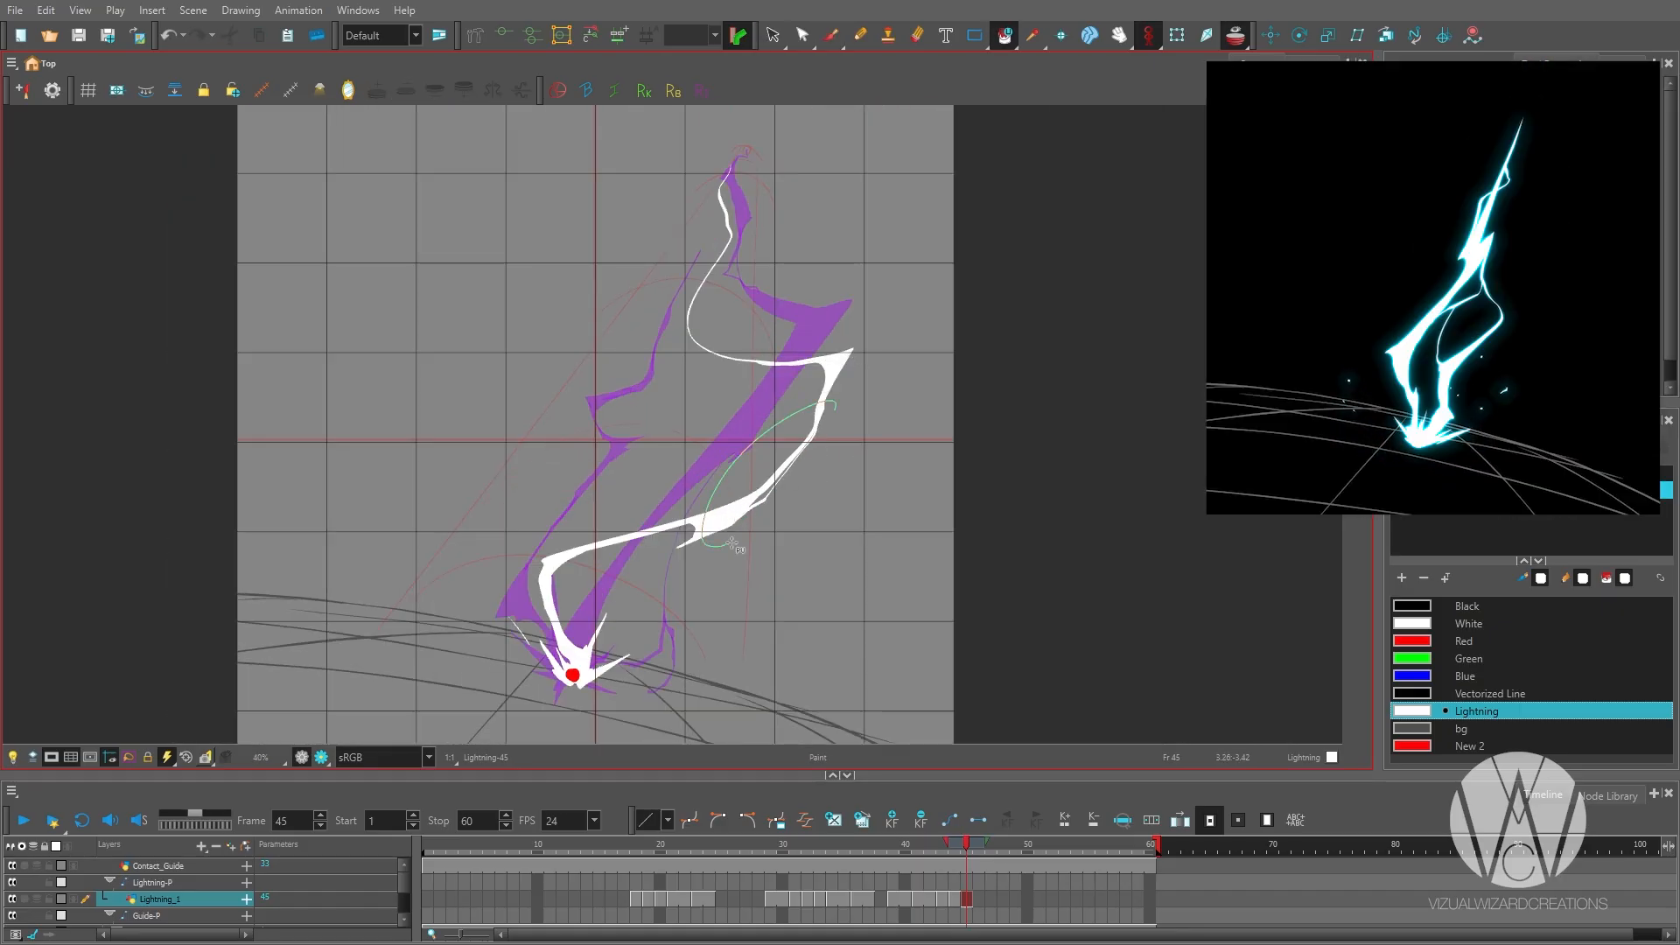
Thicken and fill the bolt's upper curve on frame 45, using the preceding drawing for comparison.
key("alt+b")
scroll(733, 545, "down", 1)
key("comma")
key("period")
scroll(686, 514, "up", 2)
mouse_move(756, 442)
left_mouse_down()
mouse_move(674, 433)
mouse_move(647, 354)
left_mouse_up()
left_click_drag(646, 376, 703, 288)
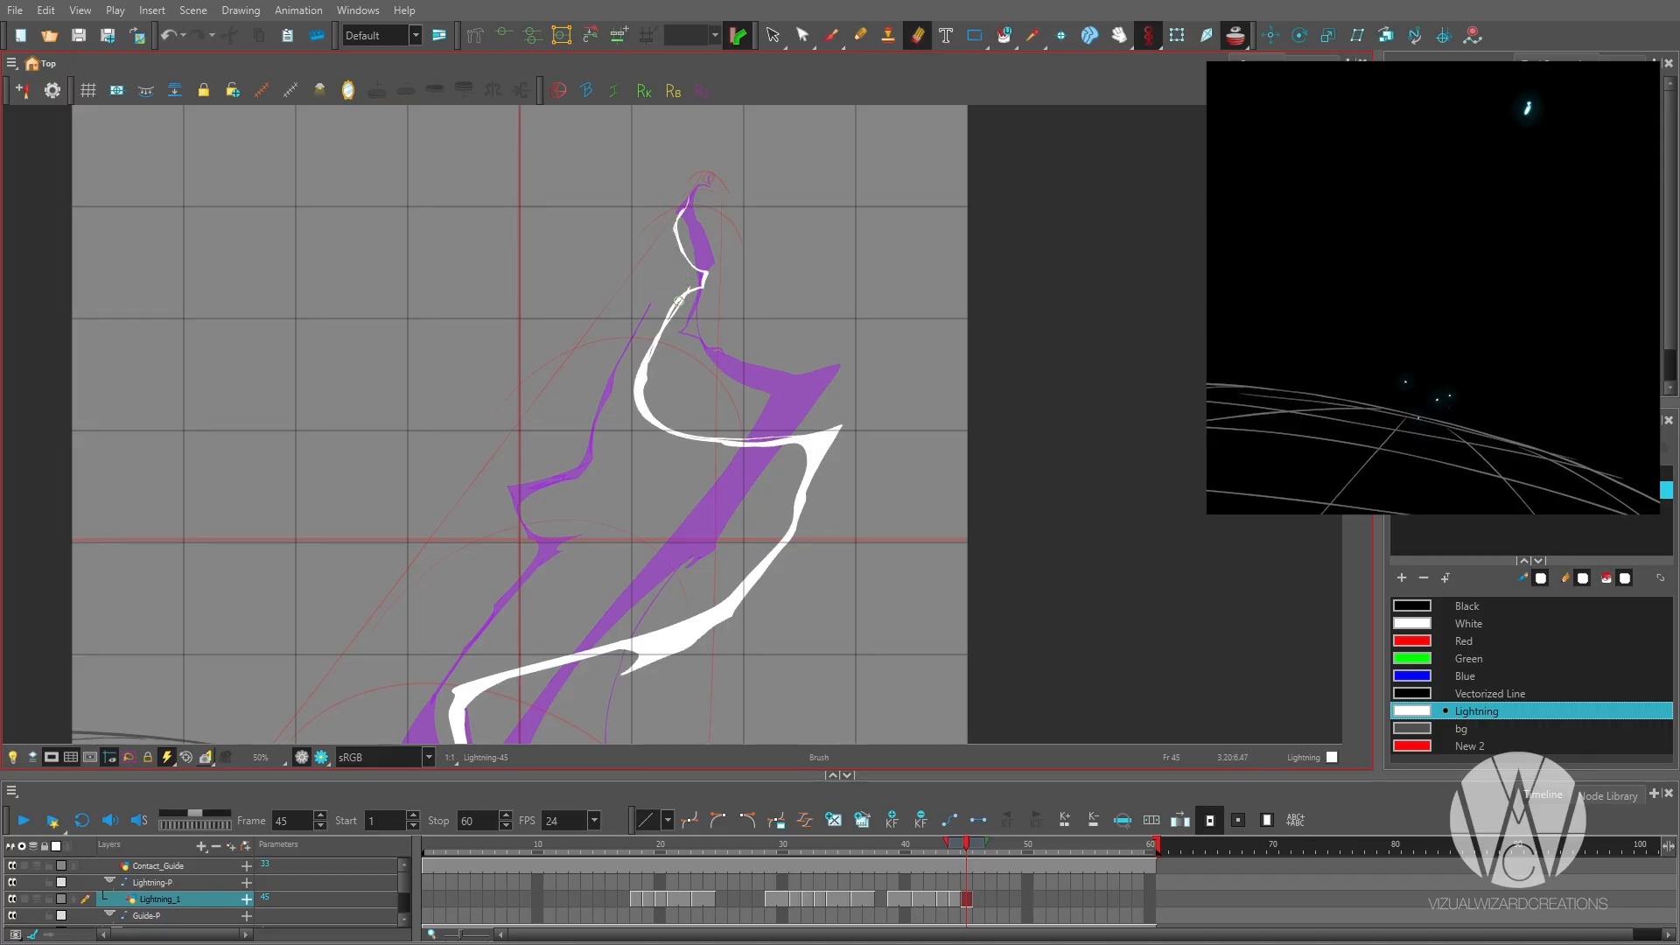
key("alt+i")
left_click_drag(711, 179, 634, 375)
Shape the knot near the bolt's top on frame 45 and thin the upper curve and the horizontal stretch below it.
key("alt+b")
scroll(715, 255, "up", 2)
left_click_drag(668, 250, 663, 322)
key("alt+e")
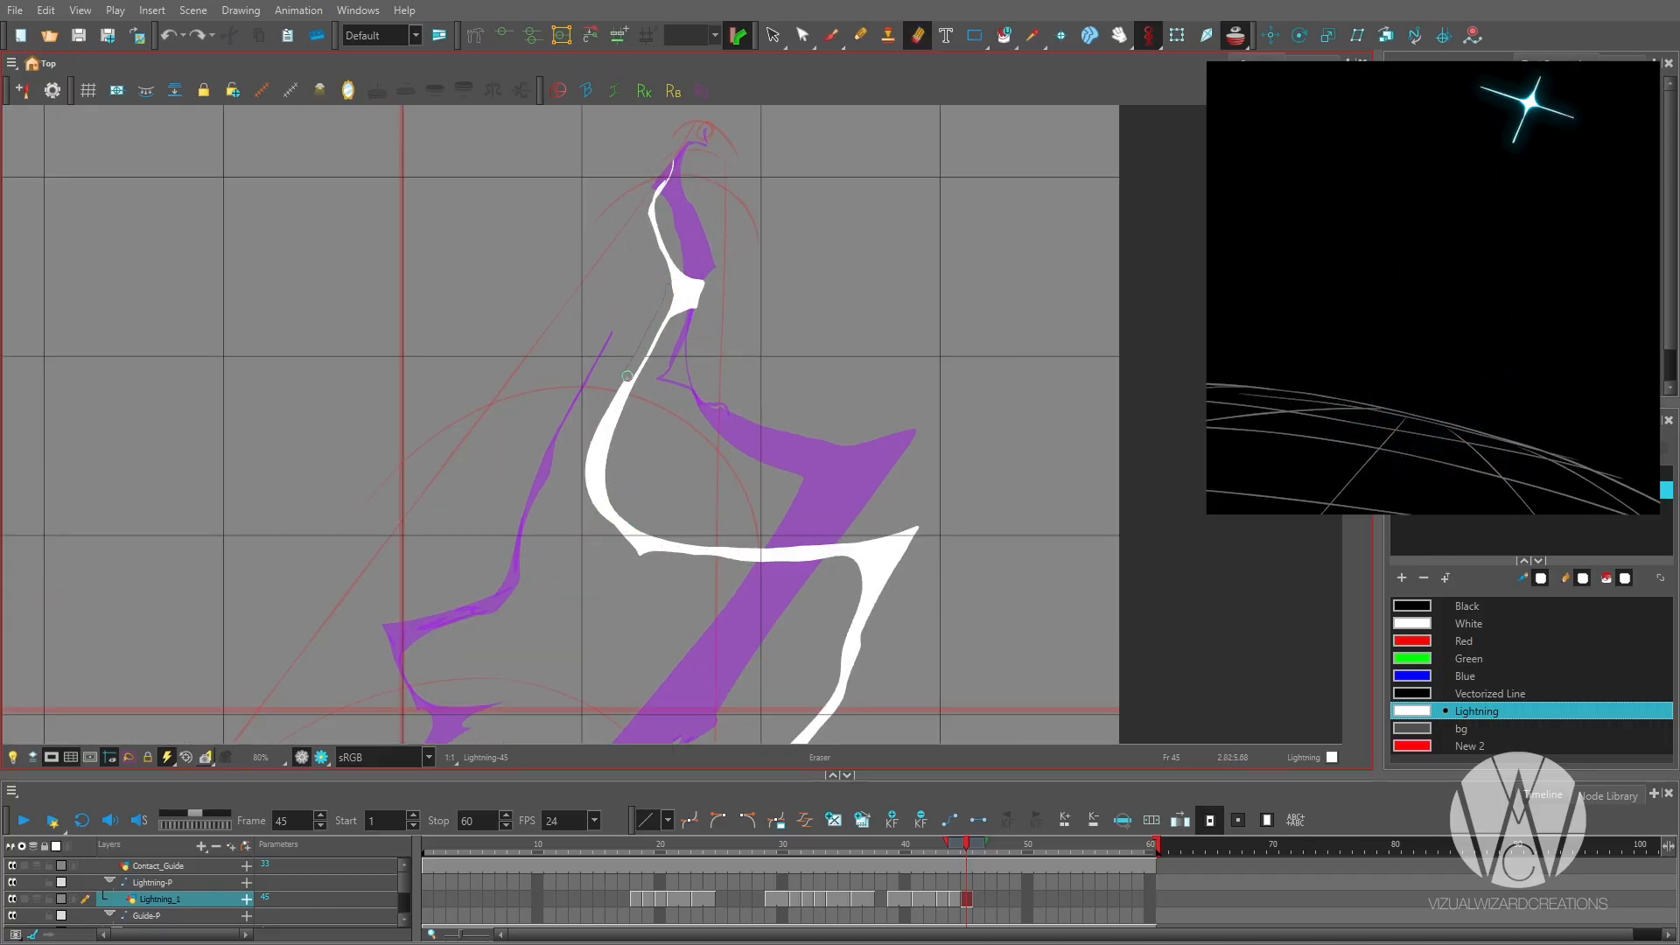
left_click_drag(627, 377, 603, 415)
left_click_drag(764, 618, 739, 510)
scroll(860, 353, "up", 1)
mouse_move(621, 454)
left_mouse_down()
mouse_move(860, 353)
mouse_move(1090, 344)
left_mouse_up()
key("alt+b")
key("ctrl+z")
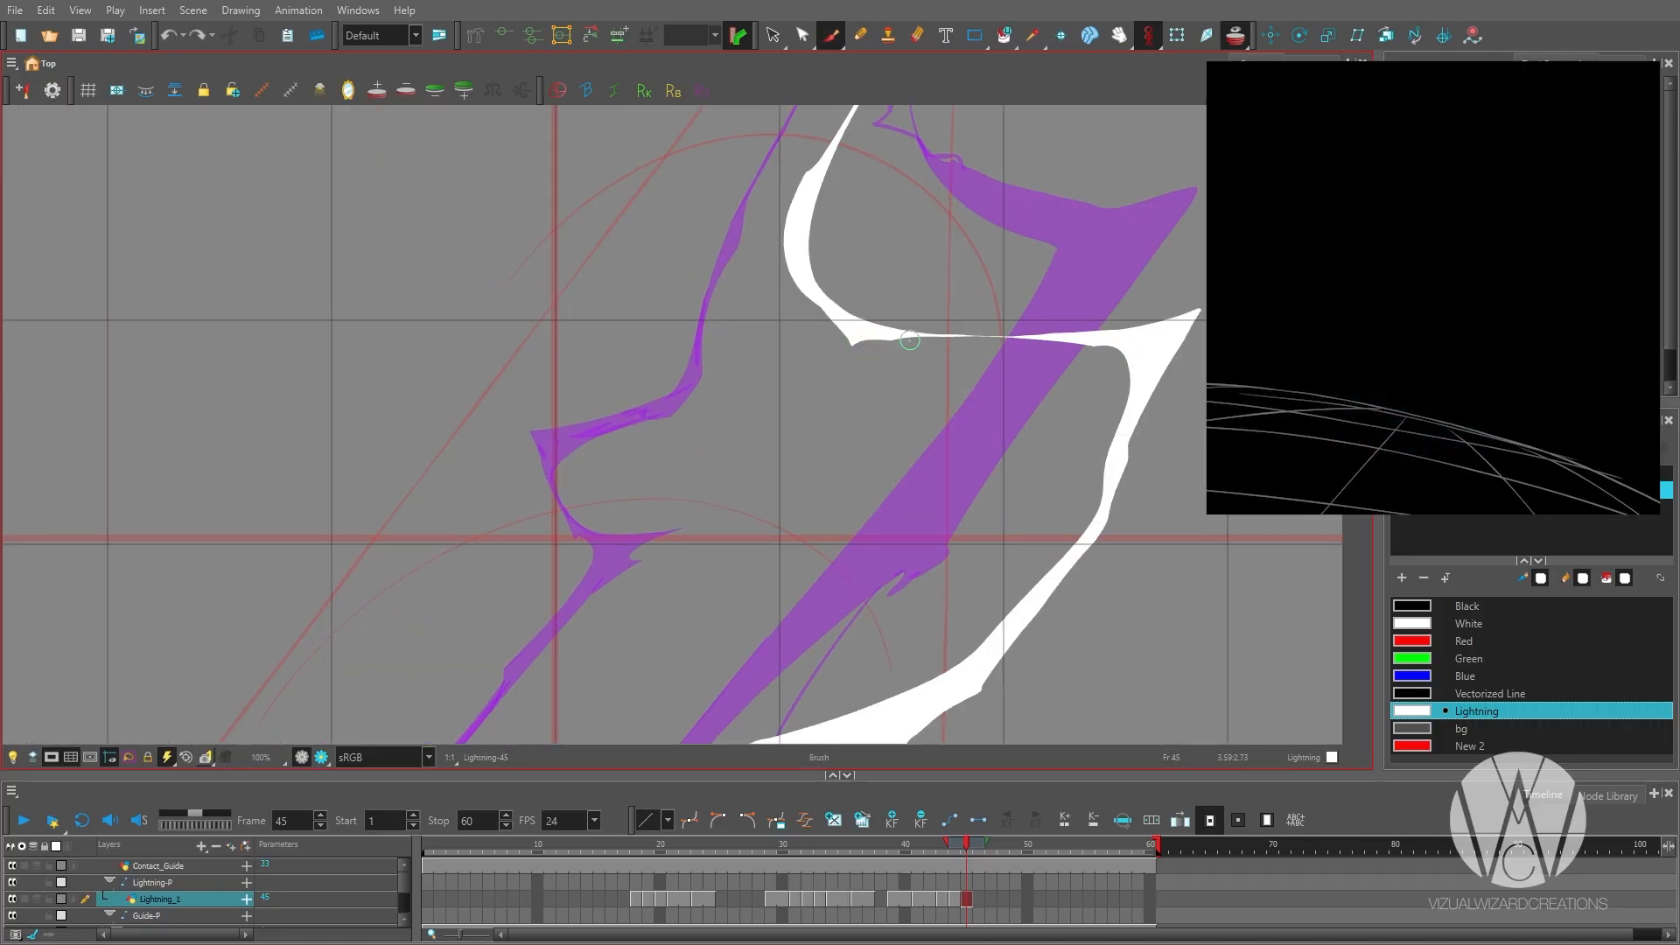
Draw a thin, jagged second branch on frame 45 along the earlier branch's path, with a filled wedge near the ground.
scroll(856, 228, "down", 4)
scroll(701, 442, "up", 1)
left_click_drag(656, 584, 663, 572)
left_click(698, 310)
left_click(618, 536)
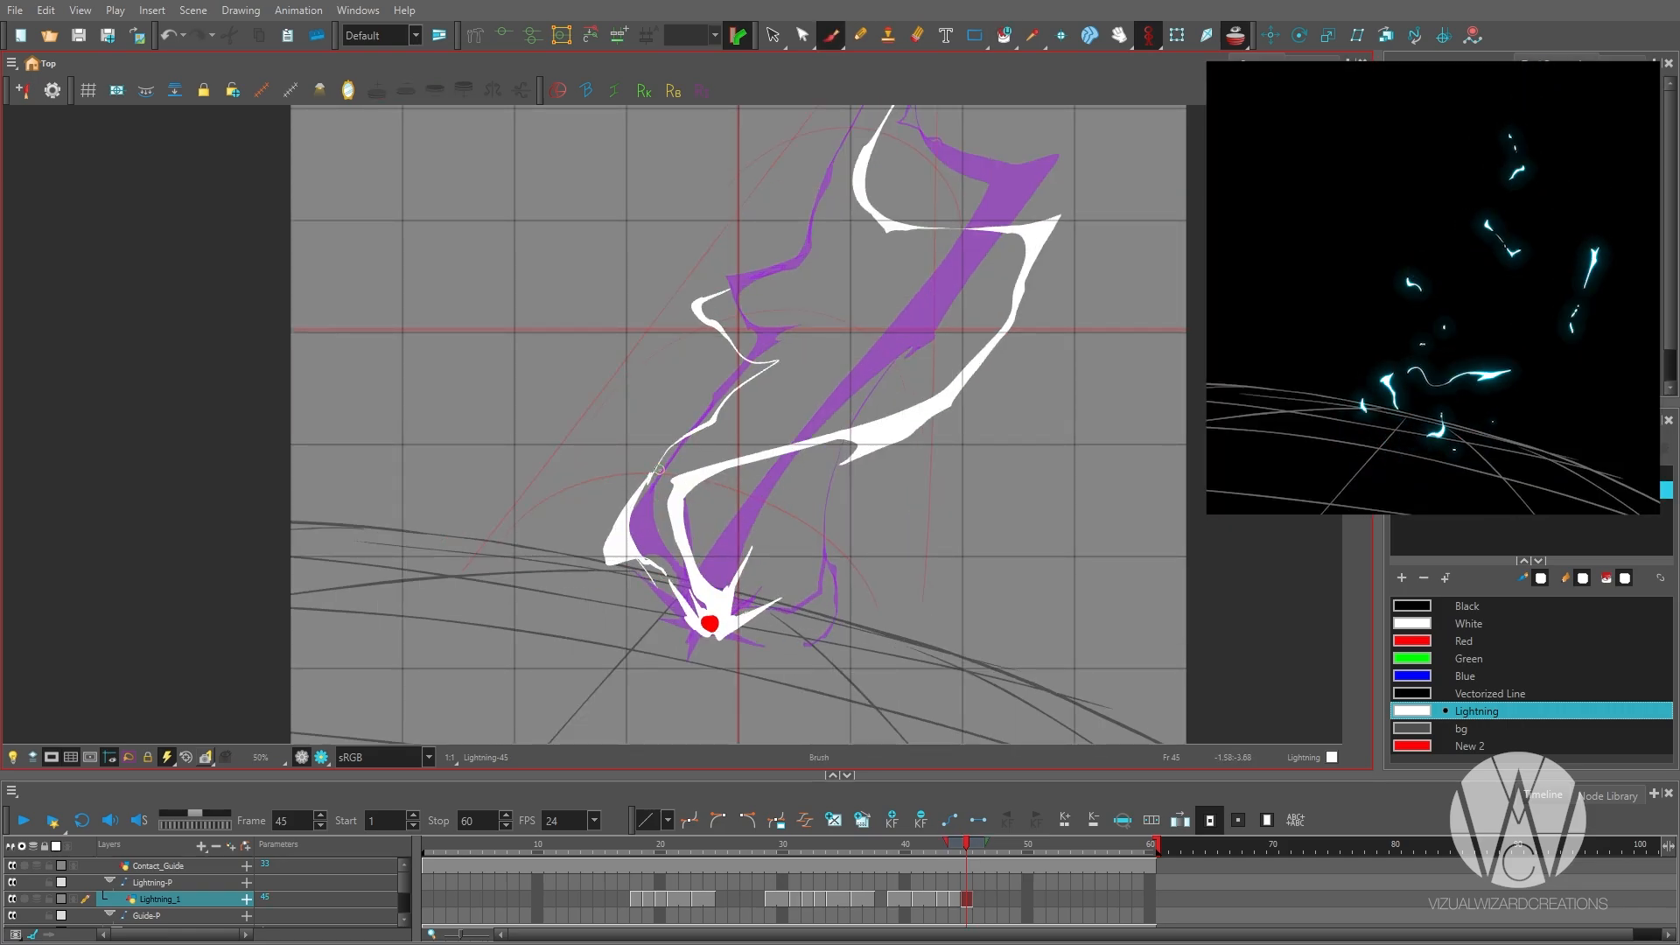
key("alt+b")
mouse_move(744, 307)
left_mouse_down()
mouse_move(690, 445)
mouse_move(750, 393)
left_mouse_up()
Draw broken pieces of the second branch on frame 46, from its foot up along the middle bends.
key("period")
left_click_drag(591, 719, 656, 530)
left_click_drag(677, 406, 719, 377)
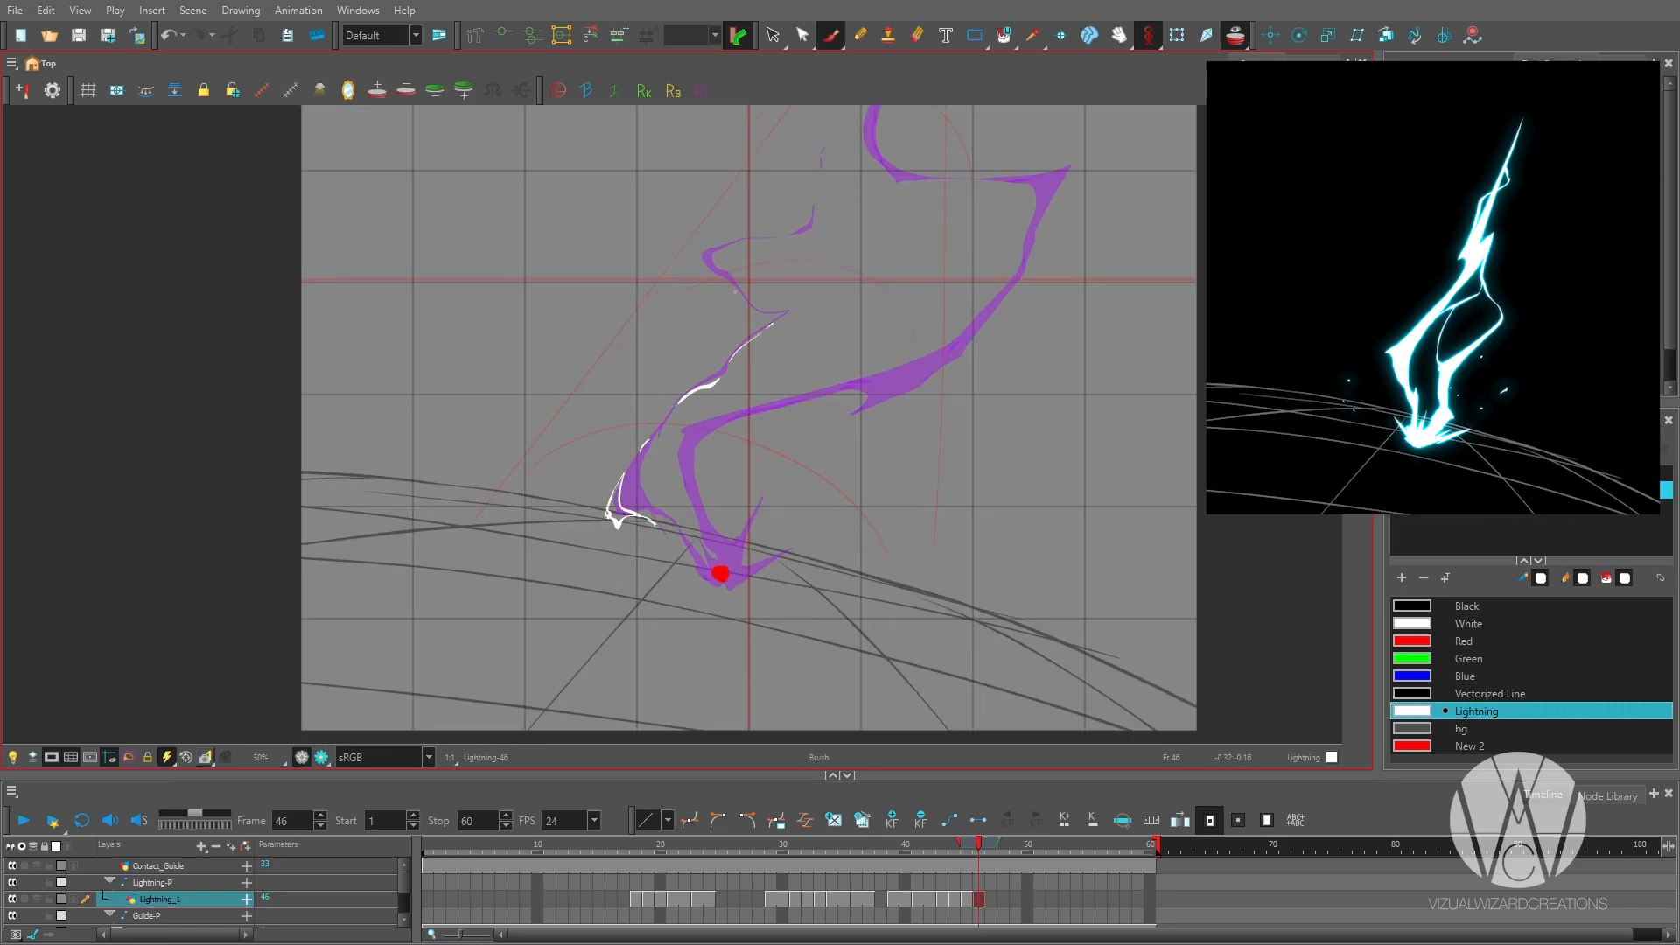
left_click_drag(734, 291, 717, 249)
scroll(815, 219, "down", 1)
scroll(657, 420, "up", 2)
left_click(658, 462)
Erase the second branch's connection to the contact dot on frame 45 so it ends at the wedge.
key("comma")
key("alt+e")
left_click_drag(717, 505, 682, 469)
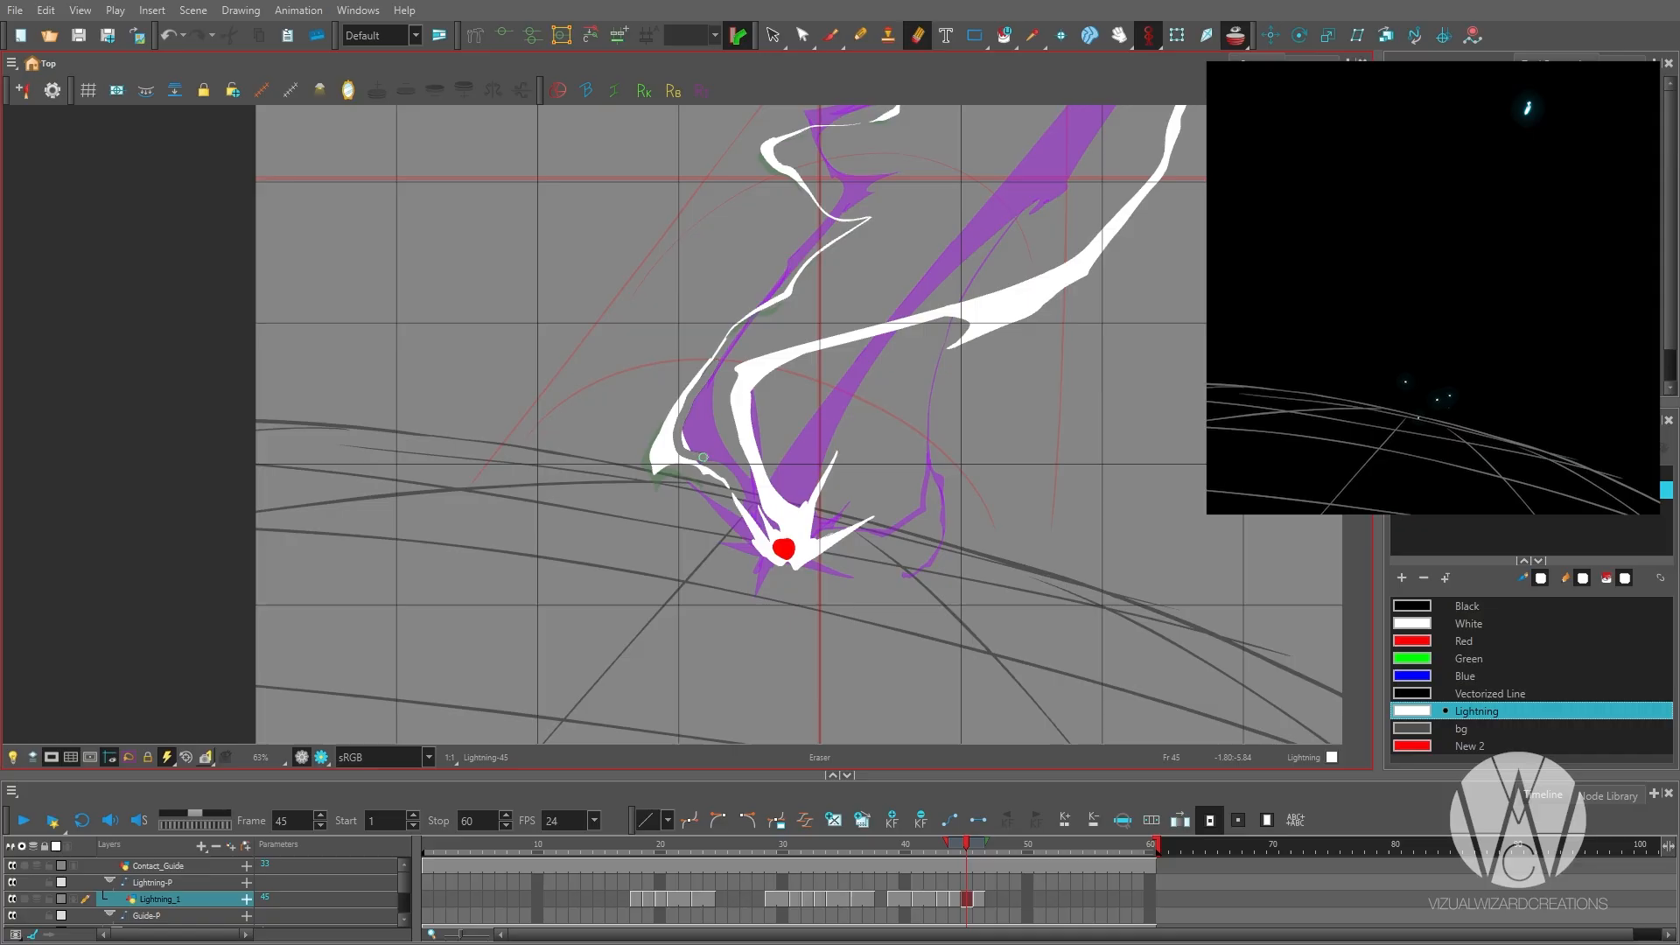
scroll(703, 457, "up", 1)
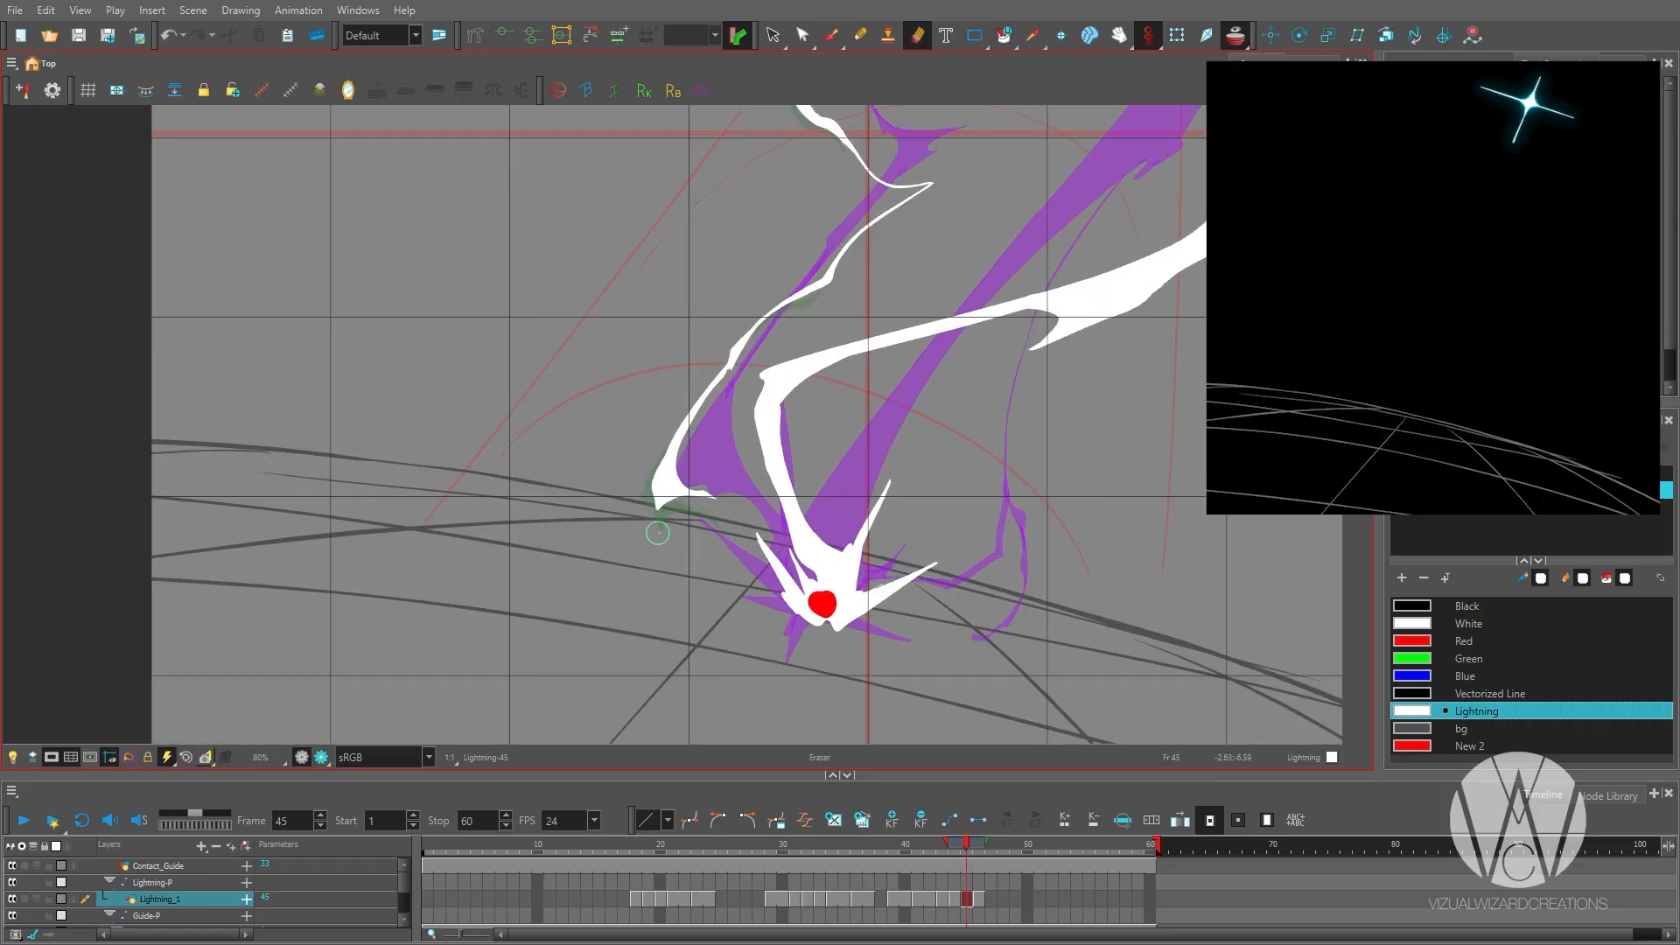
Thicken the second branch's fragments on frame 46 and add small pieces around its upper bend.
key("period")
scroll(641, 510, "down", 2)
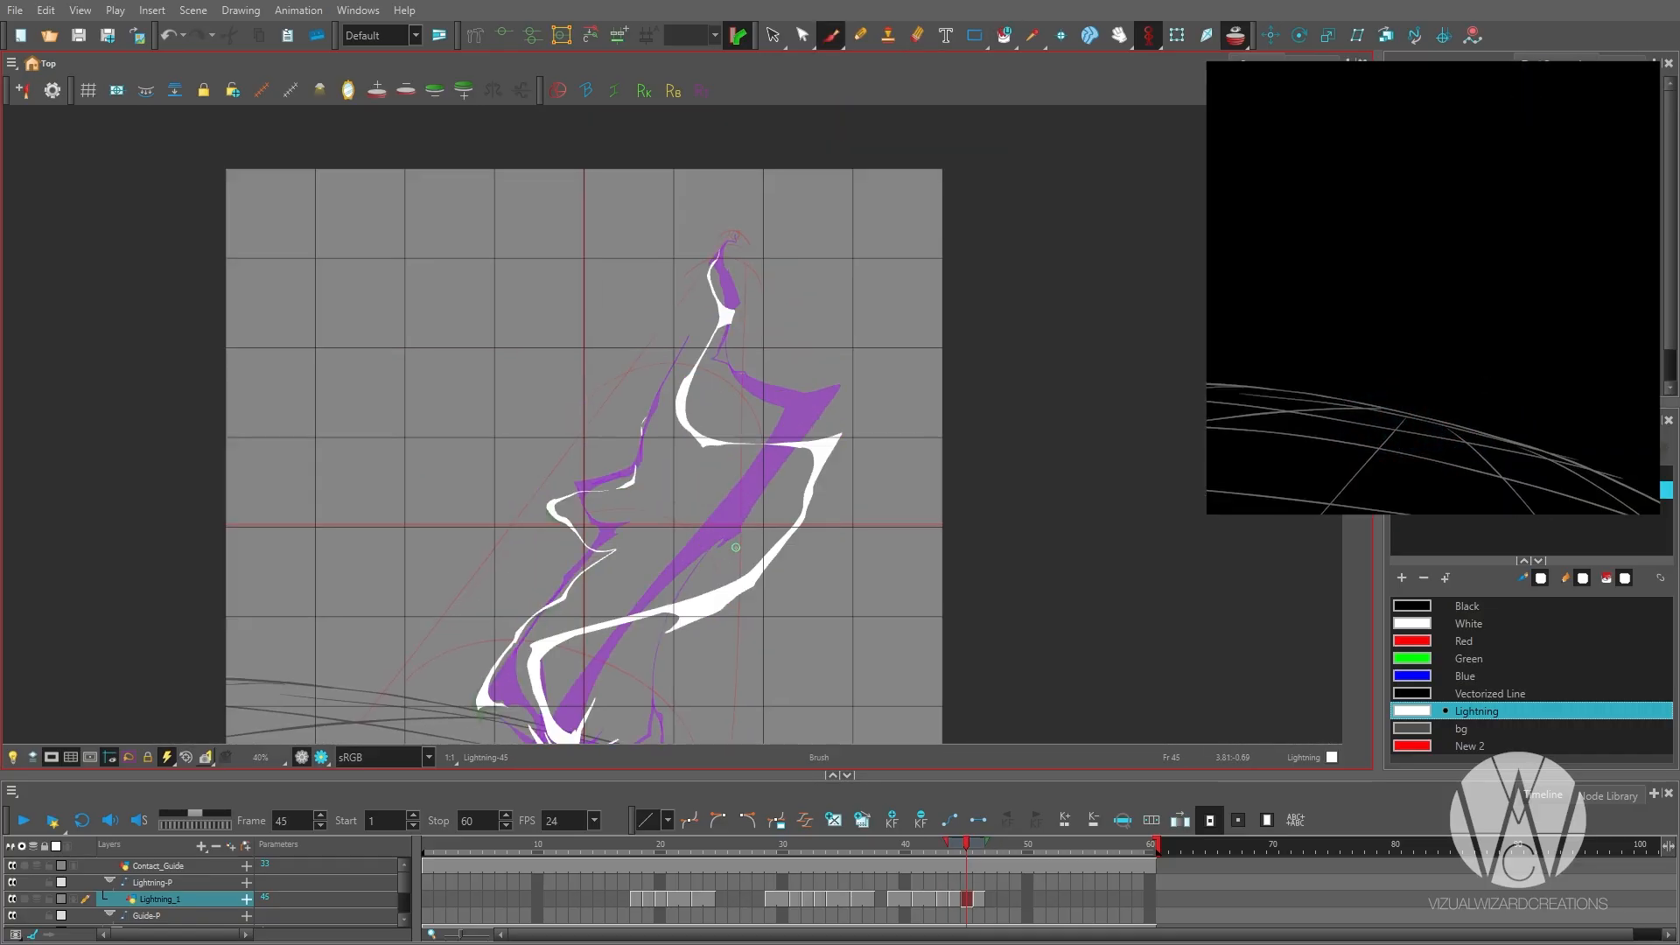
key("period")
scroll(641, 510, "down", 1)
left_click_drag(578, 527, 601, 549)
scroll(618, 543, "up", 1)
key("period")
scroll(618, 543, "down", 1)
key("comma")
Step back and forth around frame 44 and play back the strike to check the breakup timing.
key("comma")
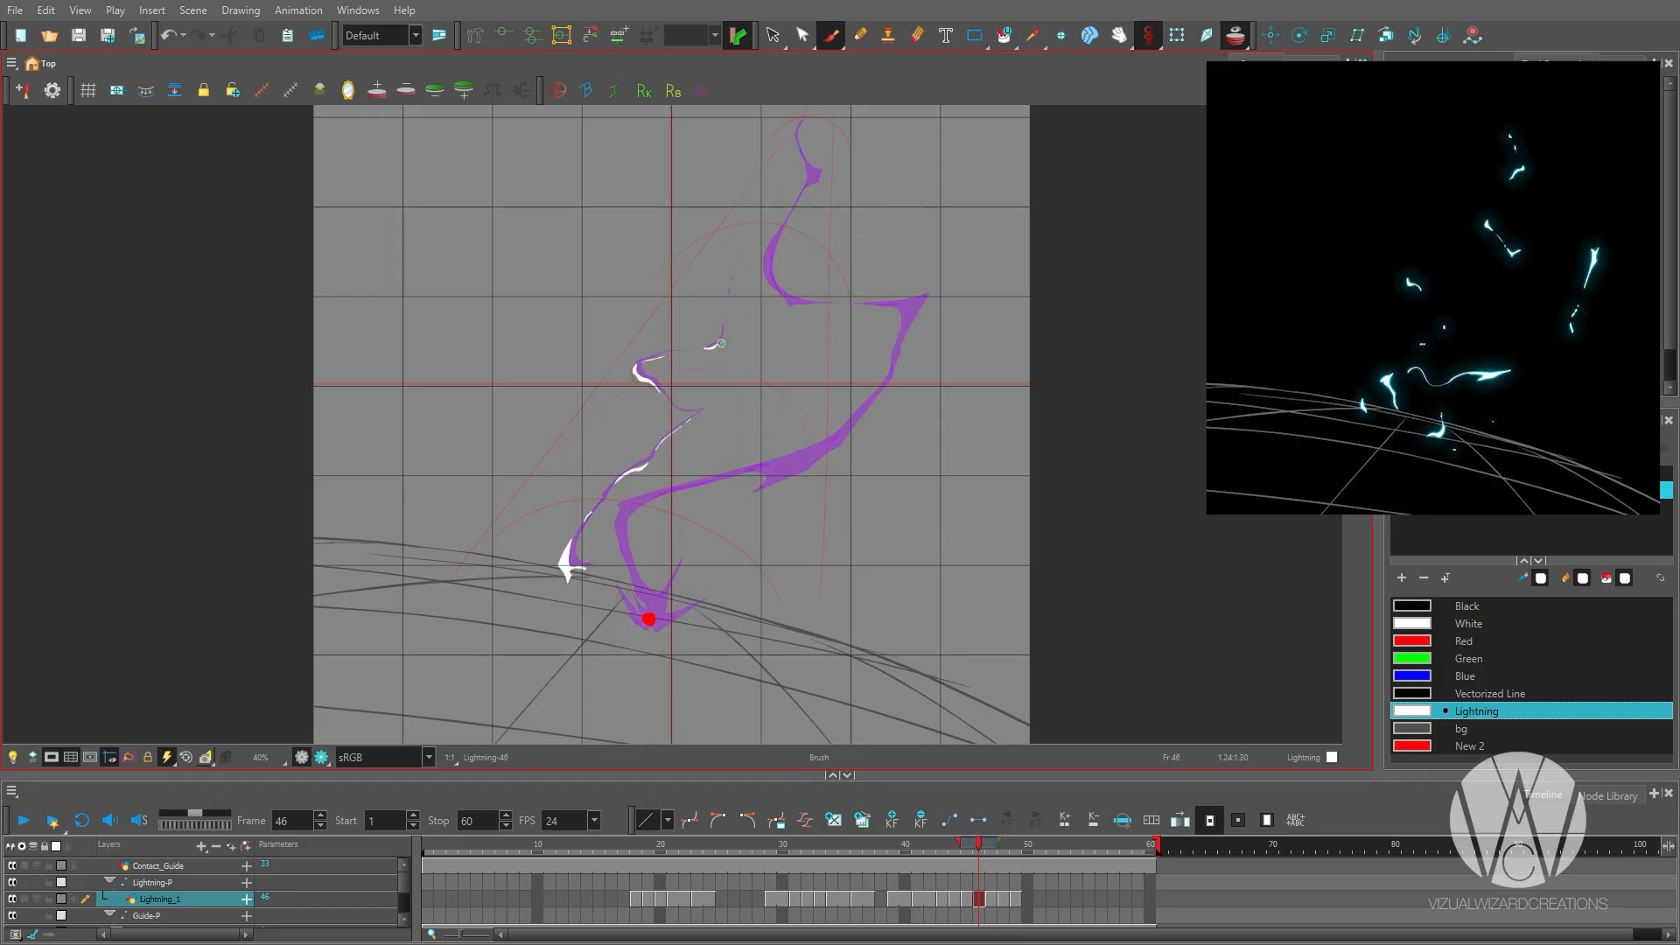
left_click_drag(634, 352, 658, 341)
key("period")
scroll(662, 538, "down", 2)
key("comma")
key("comma")
key("comma")
key("comma")
key("period")
scroll(730, 505, "up", 2)
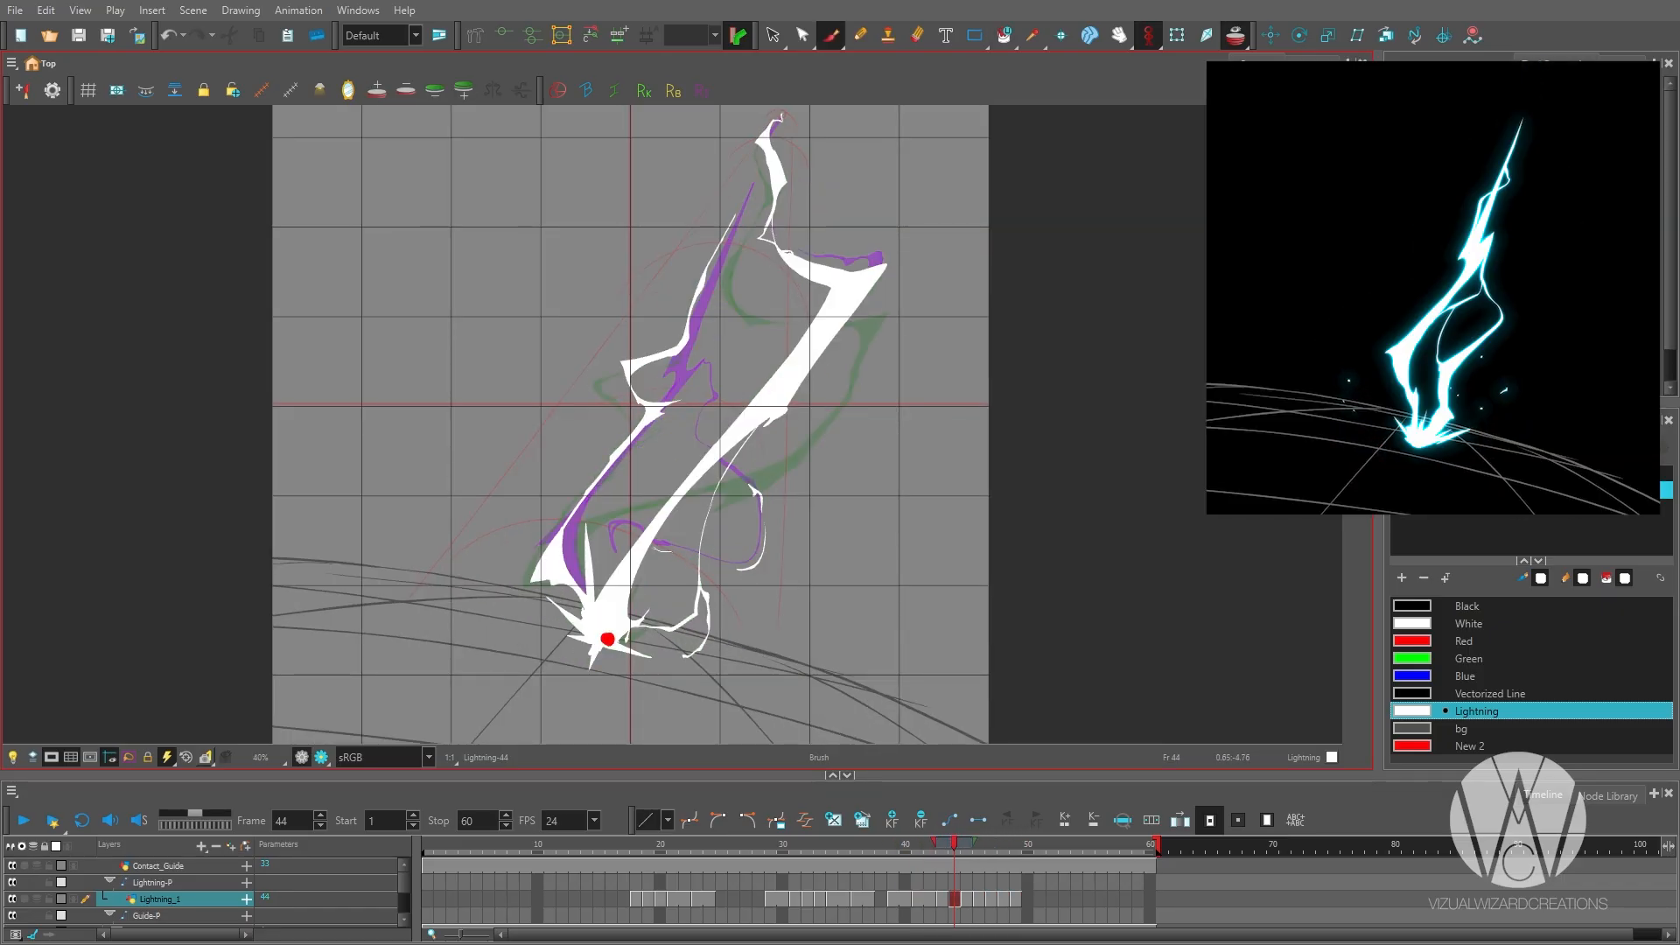
key("period")
key("comma")
key("comma")
scroll(714, 391, "down", 2)
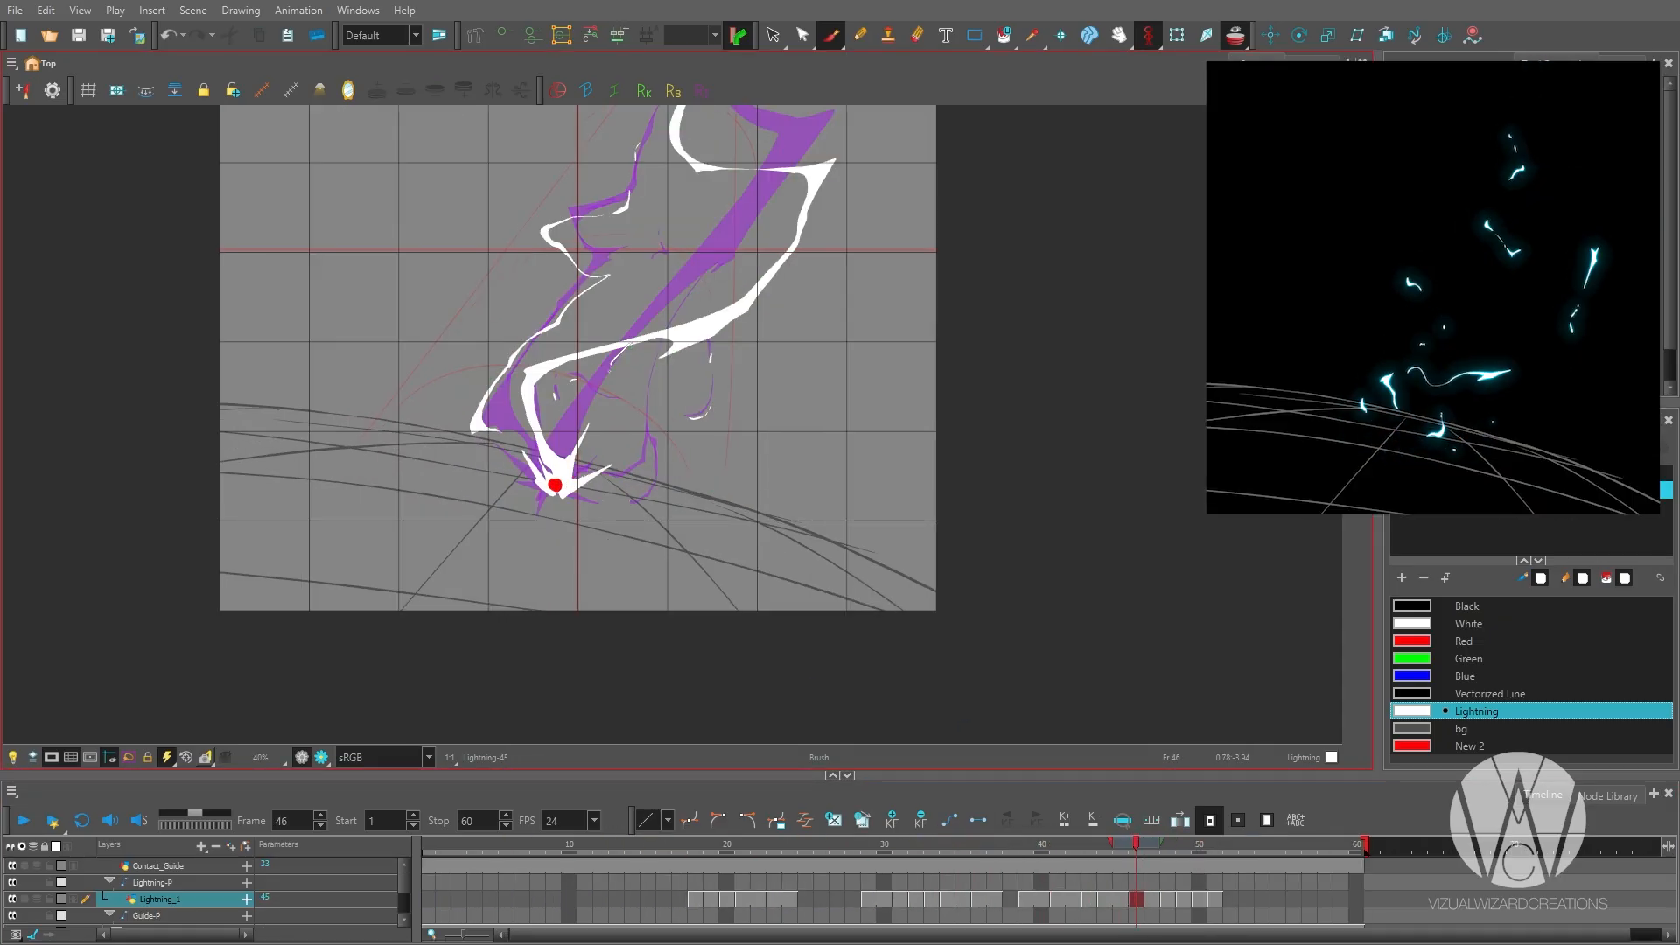
scroll(701, 449, "down", 2)
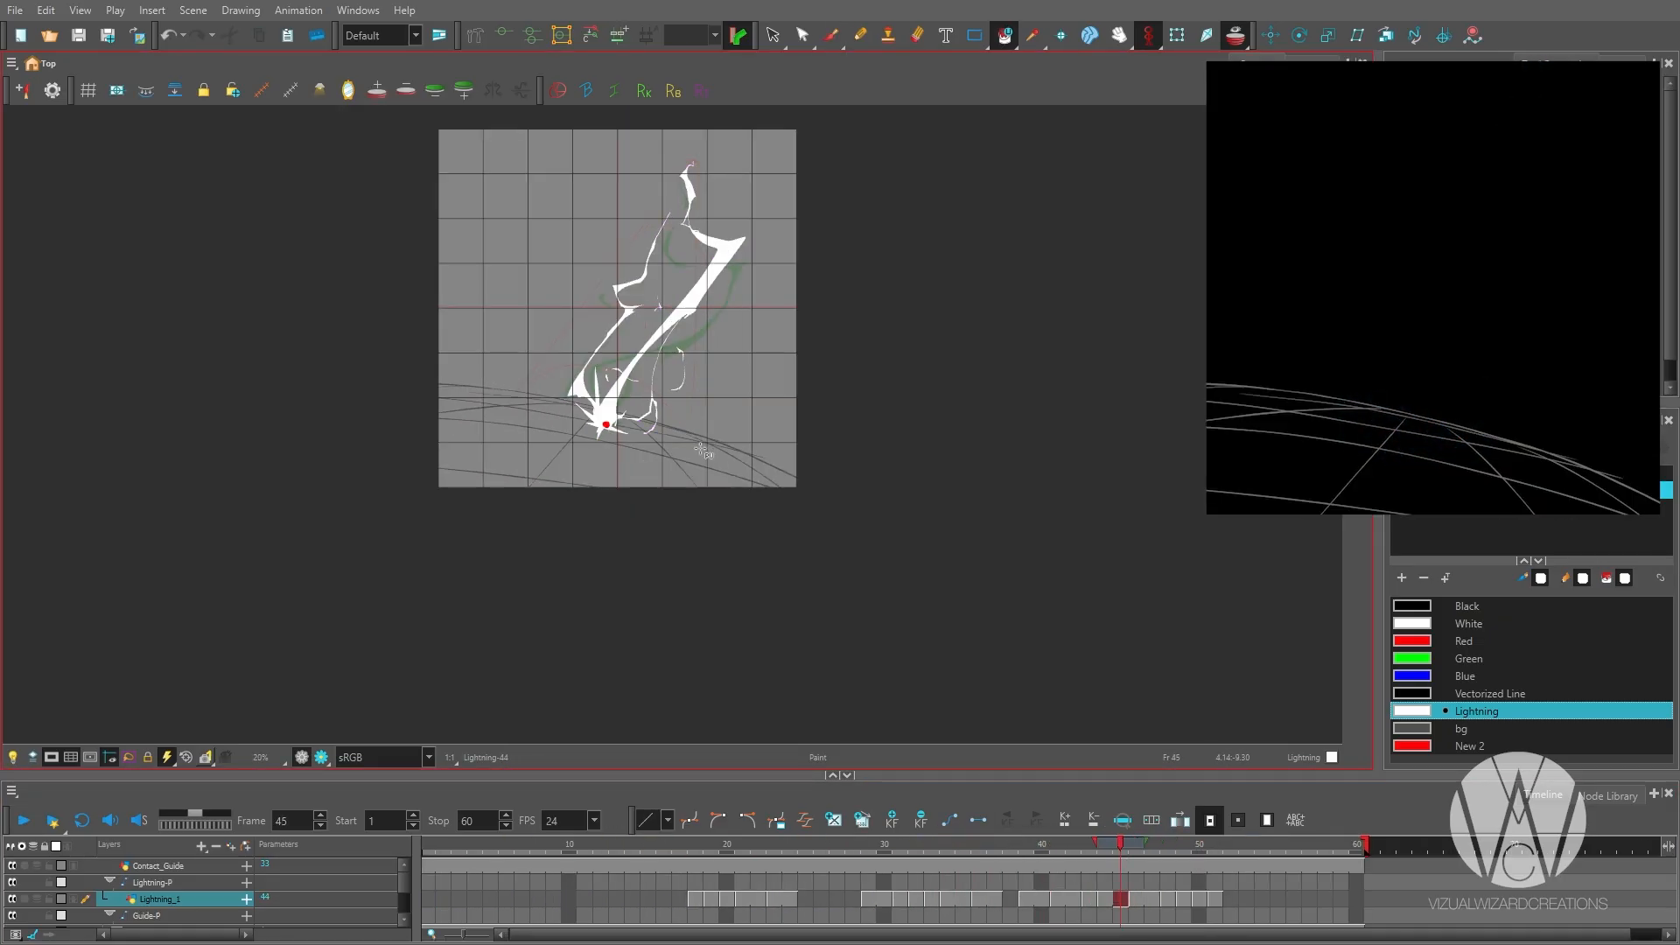
Draw the main bolt's thin outer curve on frame 48, from beside the large bend down toward the lower curve.
scroll(701, 449, "down", 2)
key("period")
key("period")
key("period")
key("alt+b")
scroll(670, 352, "up", 3)
scroll(565, 560, "up", 1)
left_click_drag(772, 342, 640, 507)
left_click_drag(774, 436, 794, 487)
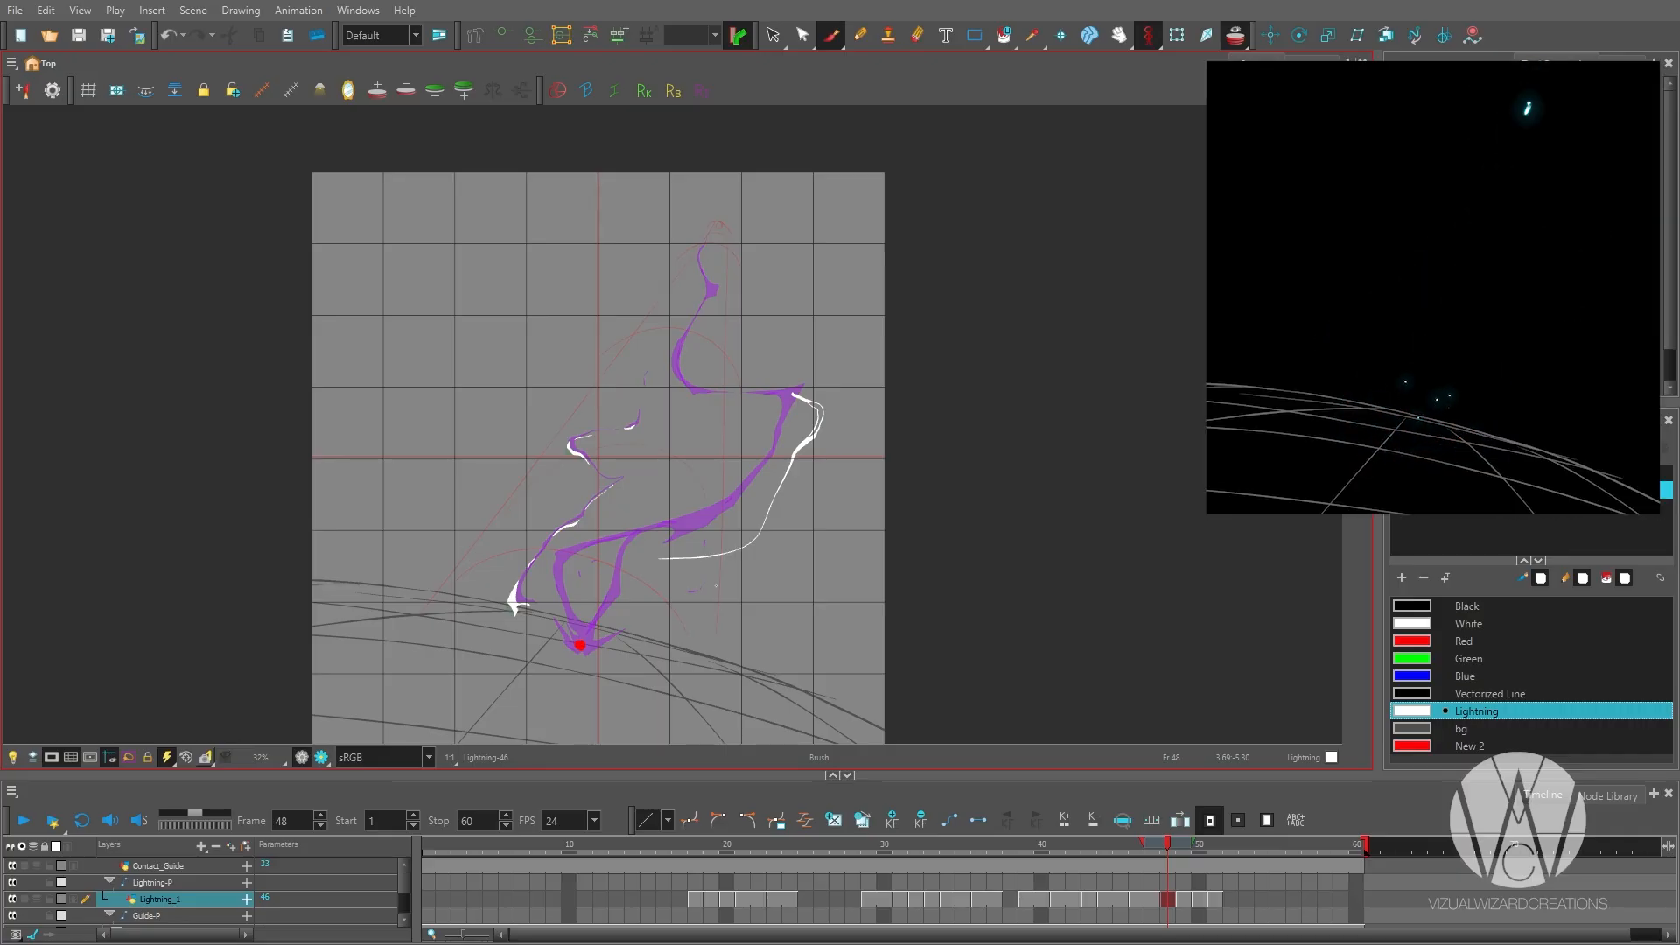
Erase the upper end of the curve on frame 48 and redraw it as a pointed tip.
key("alt+e")
scroll(791, 330, "up", 1)
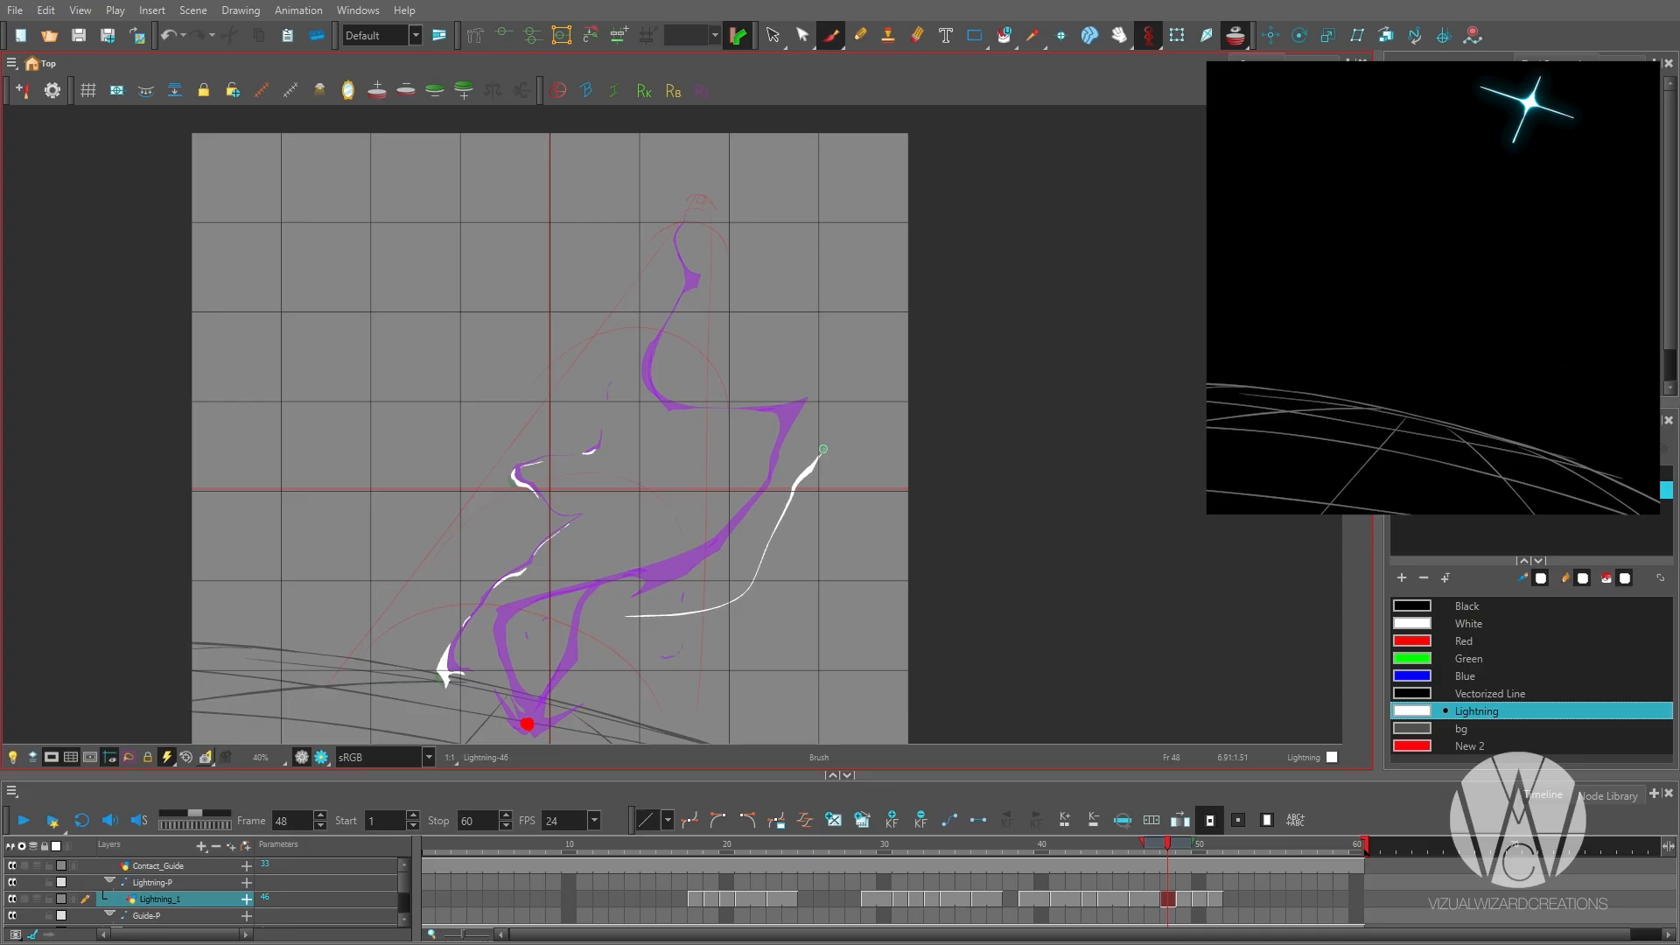
left_click_drag(823, 449, 843, 433)
scroll(836, 435, "up", 2)
scroll(831, 423, "down", 3)
key("f")
key("g")
Extend the curve on frame 48 around the lower bend to the contact dot and fill the bend.
scroll(462, 735, "up", 2)
left_click_drag(785, 479, 651, 599)
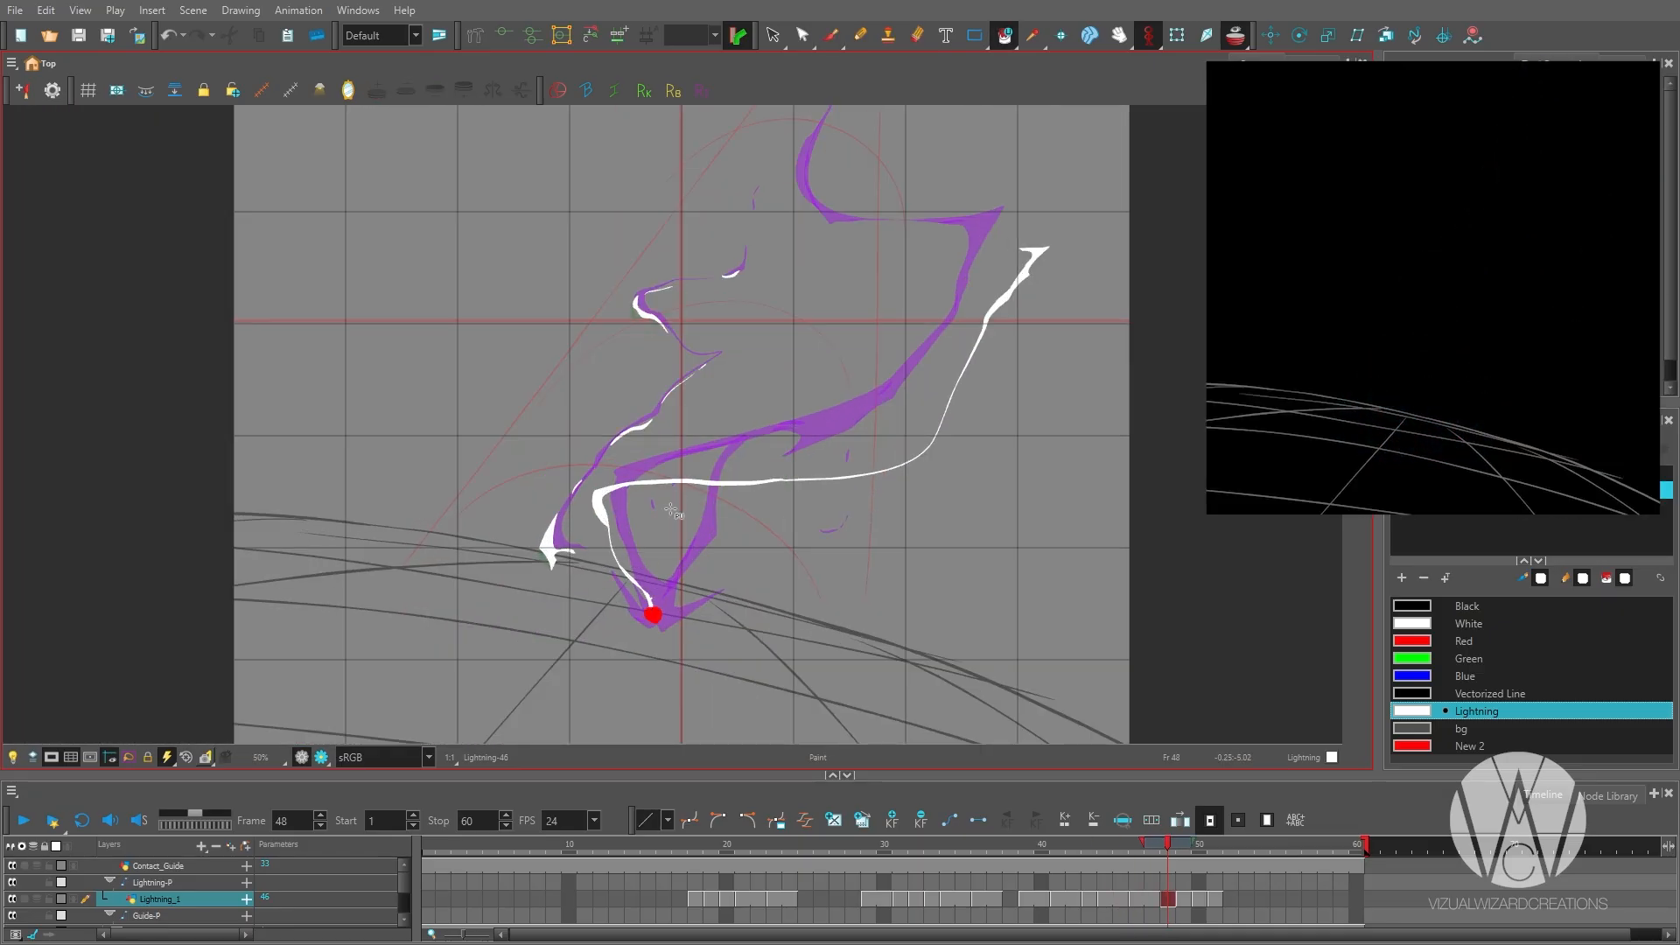
Refine and thin the curve's middle section on frame 48, and step back through the drawings to frame 45.
key("alt+b")
left_click_drag(1006, 298, 854, 434)
key("alt+e")
left_click_drag(884, 394, 819, 485)
left_click_drag(867, 355, 822, 420)
scroll(868, 372, "down", 3)
key("f")
key("f")
key("f")
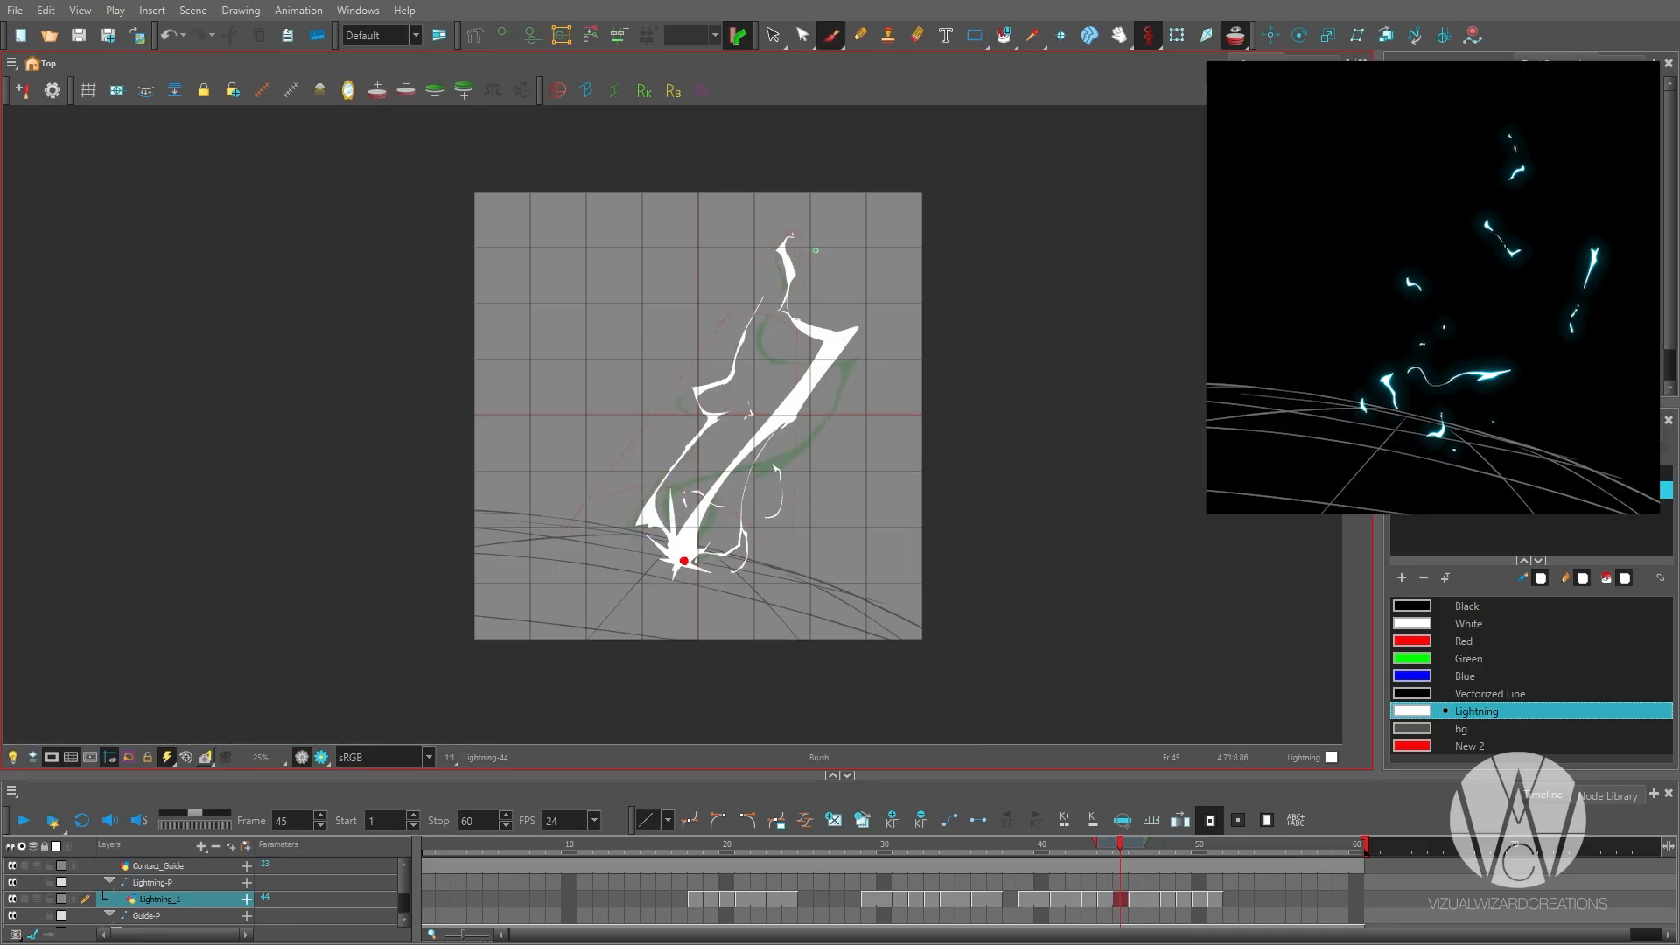
Flip through the drawings around frame 45 to compare the full bolt with its breakup on frame 48.
key("g")
key("g")
key("g")
scroll(714, 503, "up", 1)
key("g")
key("f")
key("f")
key("g")
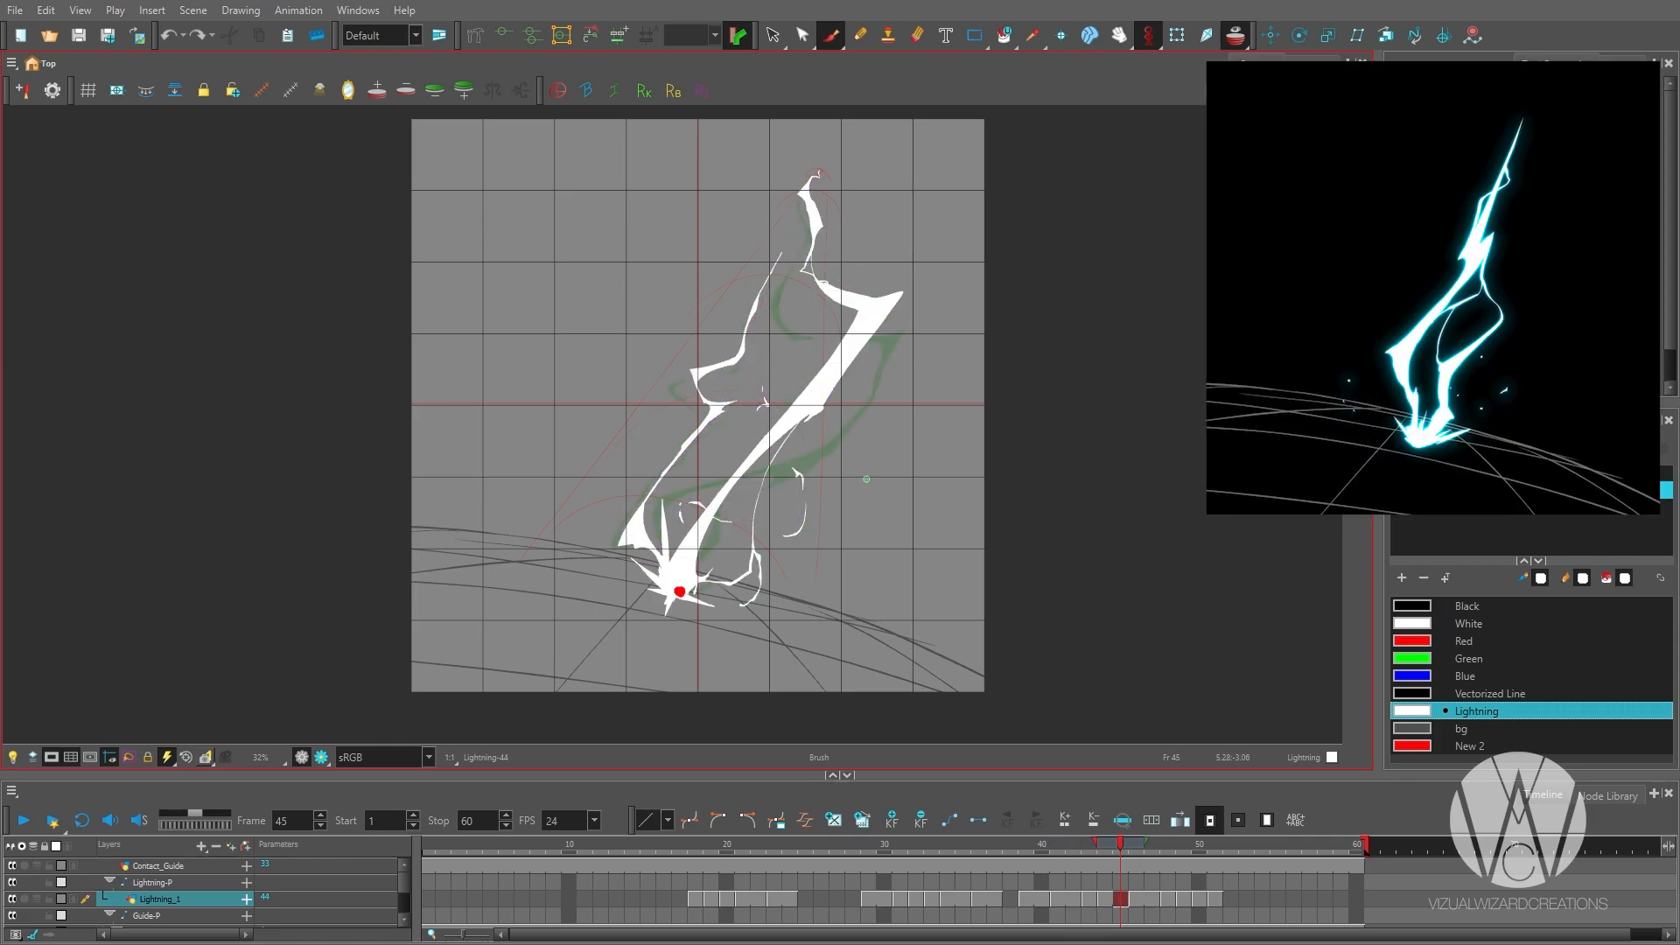
key("g")
key("g")
key("f")
key("g")
Reconnect the main bolt's outer segment to the lower curve on frame 48 and draw a fragment along the upper bend.
mouse_move(881, 350)
left_mouse_down()
mouse_move(898, 347)
mouse_move(868, 461)
left_mouse_up()
key("alt+b")
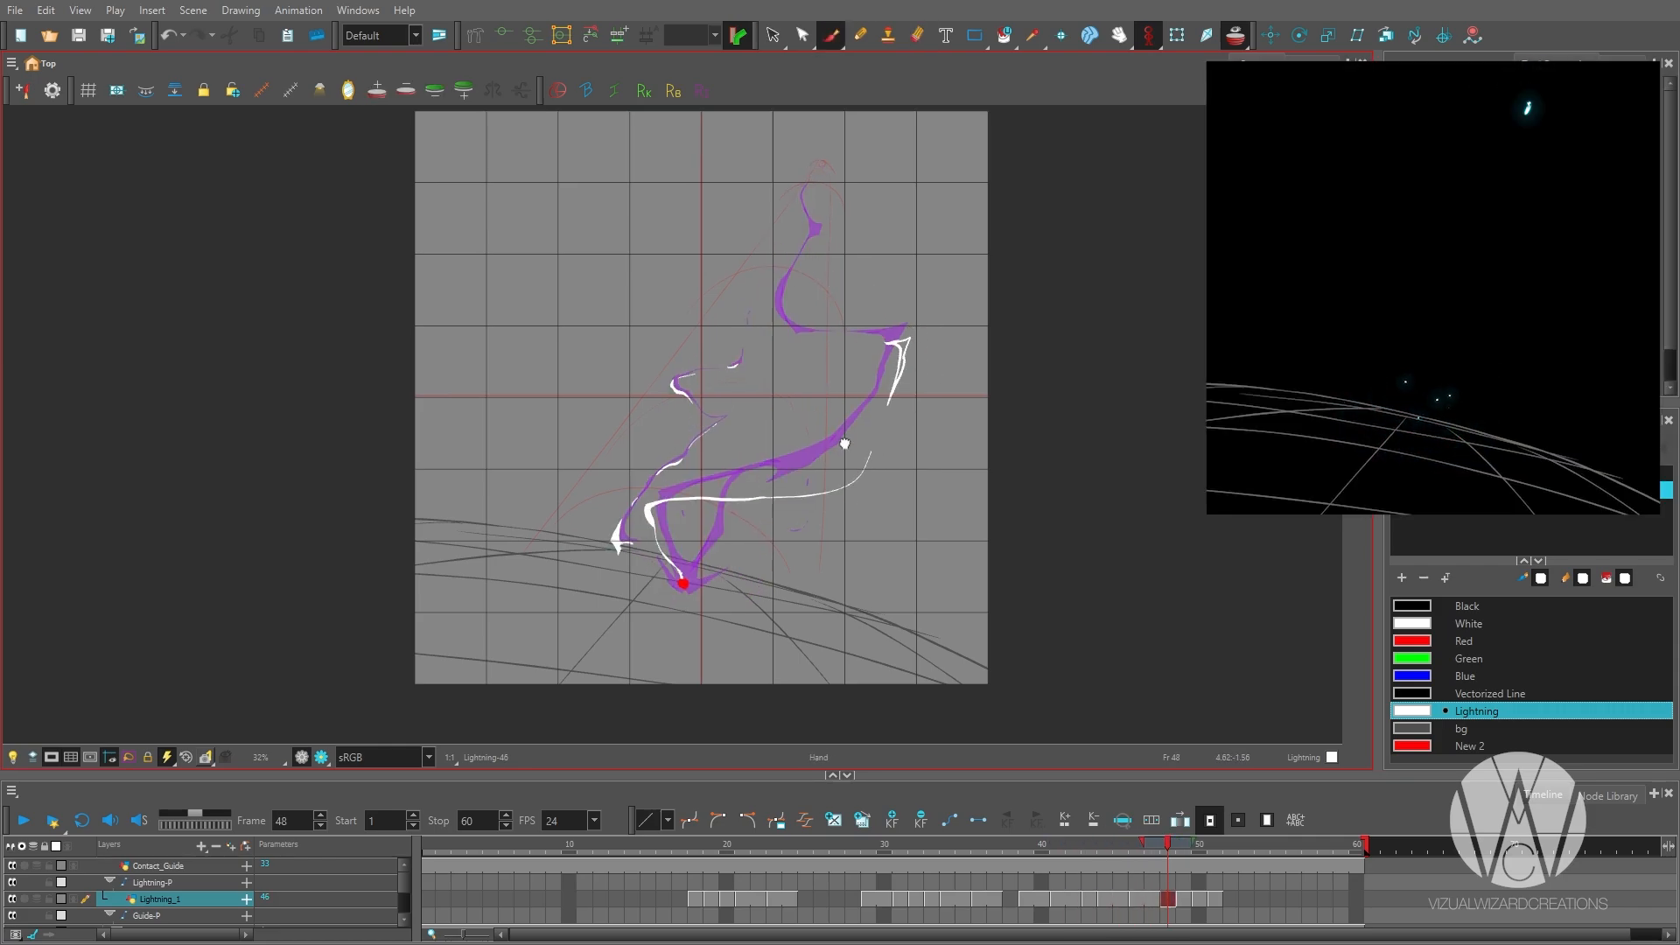
scroll(846, 443, "up", 1)
scroll(859, 460, "down", 2)
scroll(887, 376, "up", 2)
key("alt+e")
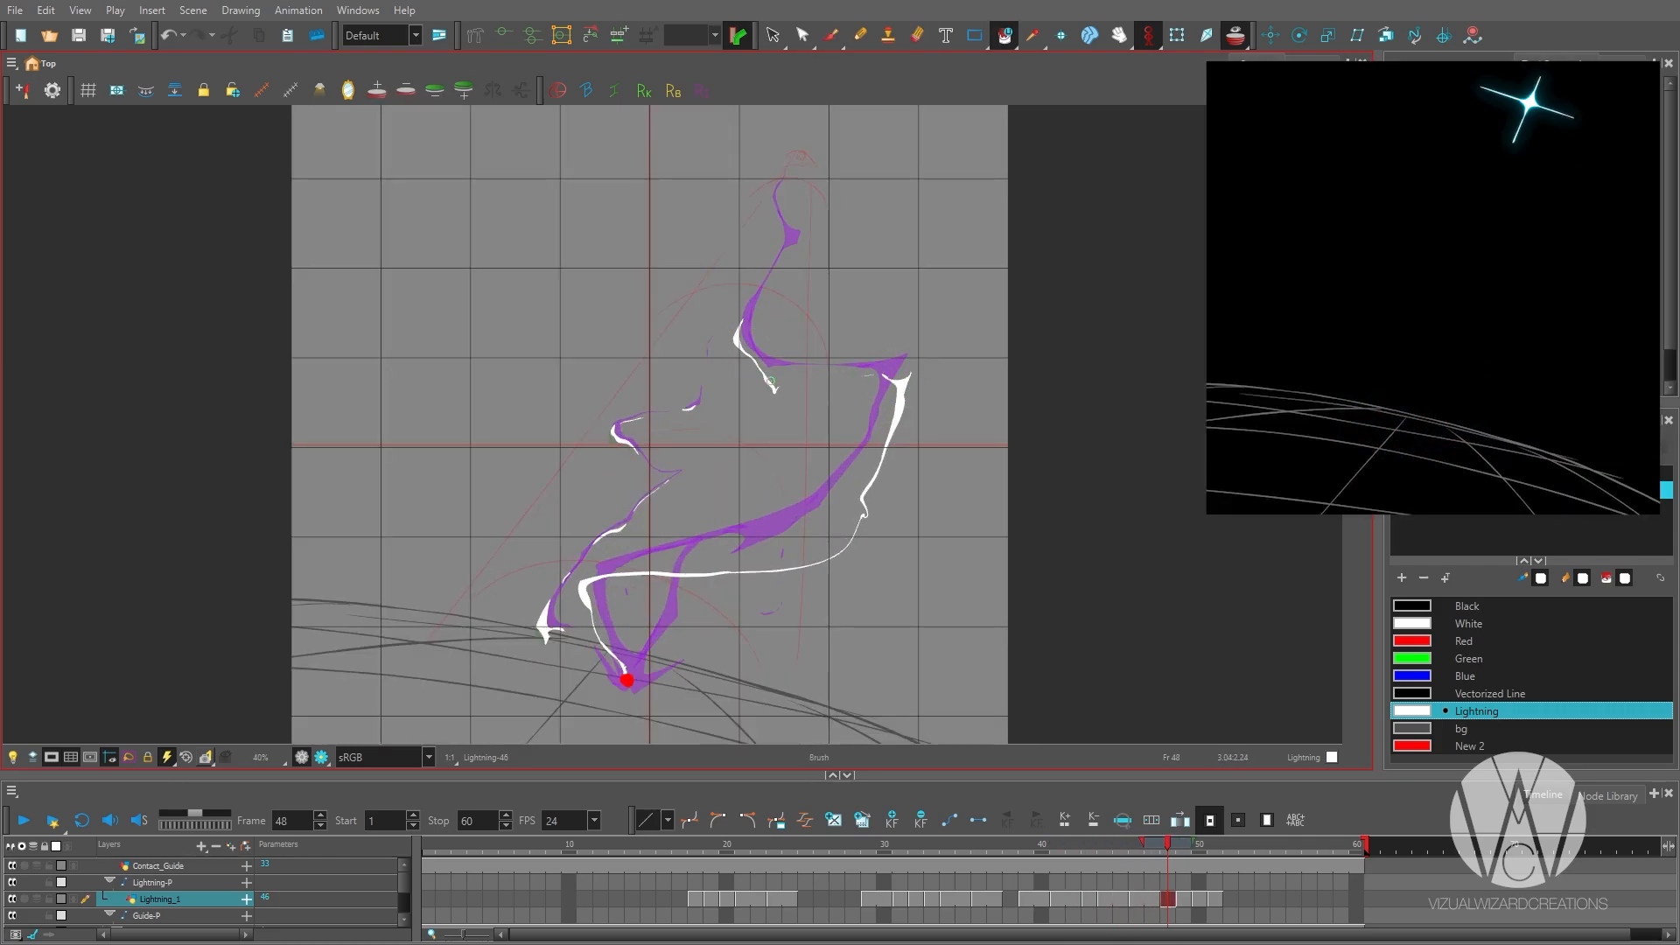
Shape a forked tip on the upper-bend fragment and add a thick spike along the lower curve on frame 48.
left_click_drag(770, 381, 795, 379)
left_click_drag(772, 385, 770, 431)
key("alt+e")
key("alt+b")
left_click_drag(735, 618, 811, 525)
left_click_drag(803, 526, 796, 544)
left_click_drag(798, 544, 850, 529)
key("alt+b")
left_click_drag(836, 243, 779, 378)
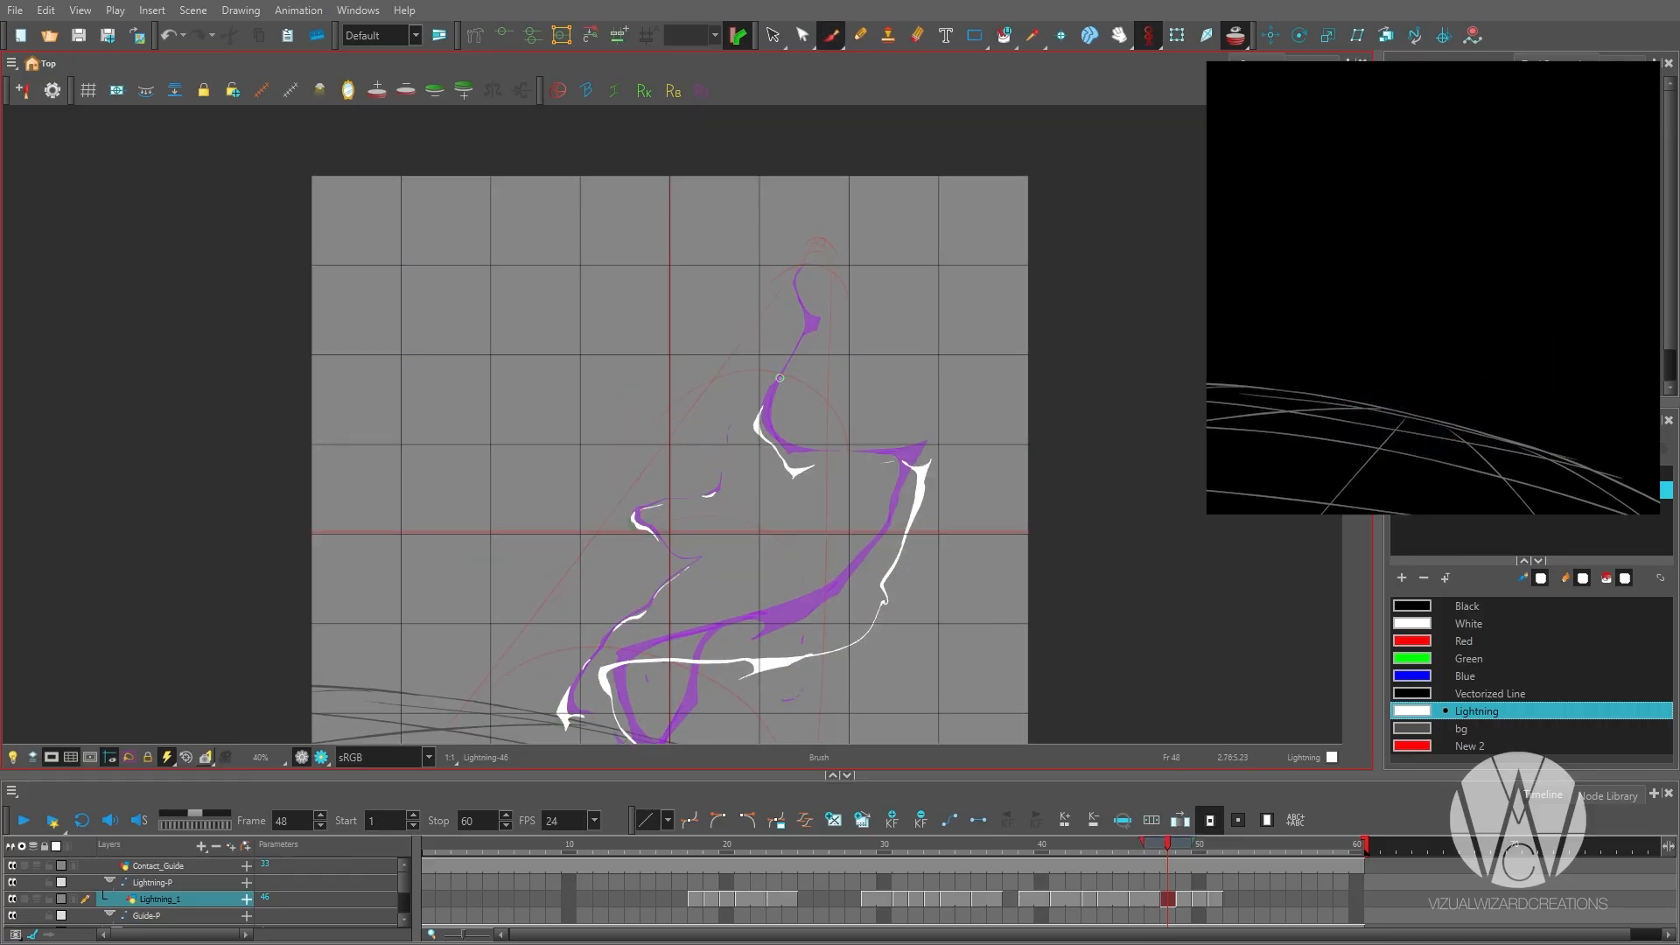
Draw a small pointed fragment beneath the knot near the bolt's top on frame 48.
scroll(780, 337, "down", 1)
key("alt+e")
scroll(801, 350, "up", 1)
key("alt+b")
scroll(807, 297, "up", 2)
left_click_drag(800, 299, 809, 342)
Draw a second thin leg from the lower curve down to the contact dot on frame 48.
scroll(807, 302, "down", 2)
left_click_drag(744, 525, 912, 352)
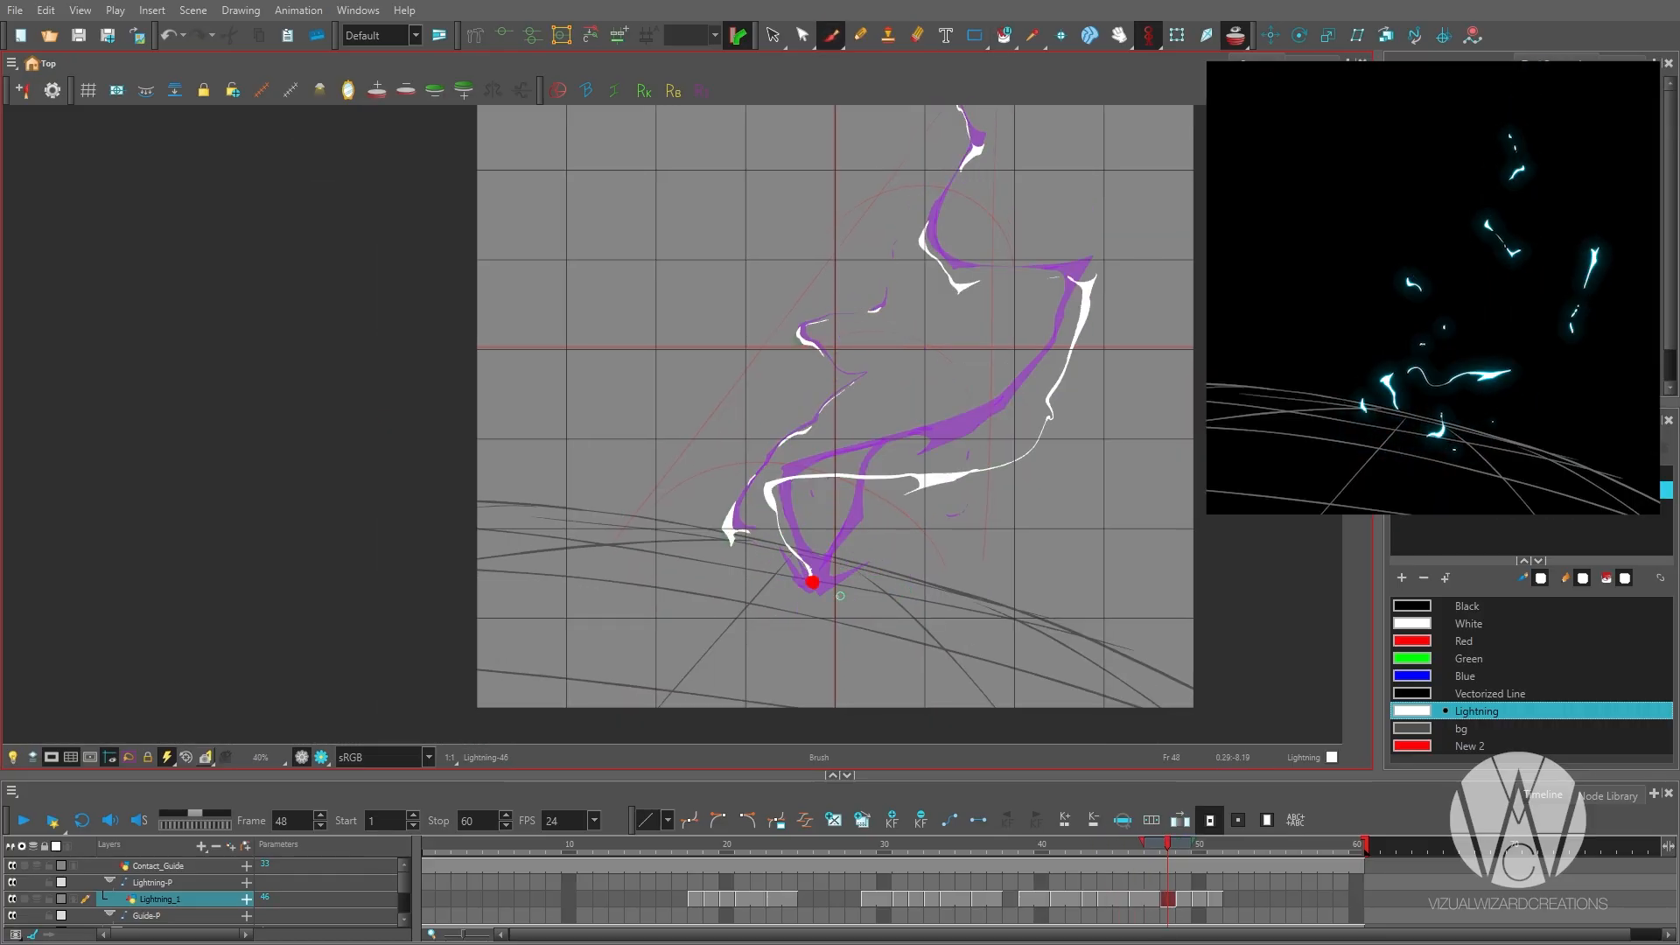
key("period")
scroll(849, 570, "up", 1)
key("alt+b")
Add a tiny spark beside the contact dot on frame 52 and step back through the breakup drawings.
key("period")
key("period")
key("period")
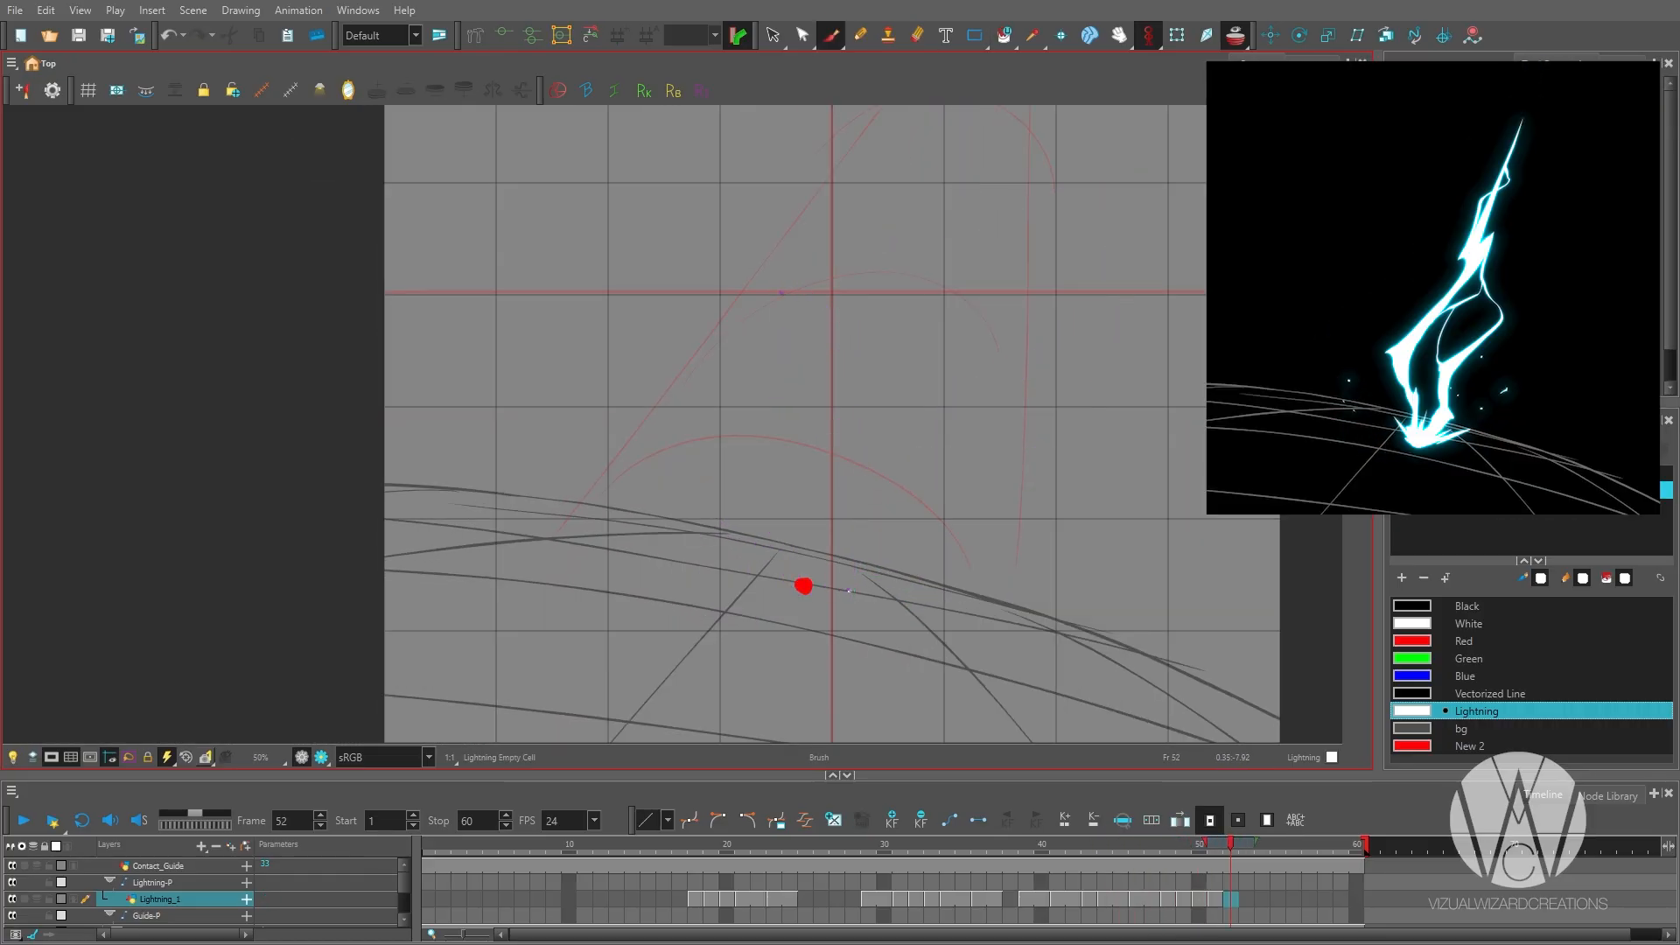
key("comma")
key("comma")
key("comma")
key("comma")
key("comma")
key("comma")
key("comma")
scroll(1055, 162, "up", 1)
key("alt+e")
key("alt+b")
key("comma")
key("comma")
Extend the breakup drawings to frame 53 and step back to frame 46.
scroll(950, 394, "down", 1)
key("period")
key("period")
key("period")
mouse_move(951, 395)
left_mouse_down()
mouse_move(992, 328)
mouse_move(988, 376)
left_mouse_up()
key("period")
left_click_drag(848, 458, 930, 507)
scroll(930, 507, "up", 2)
key("comma")
key("comma")
key("comma")
scroll(1034, 503, "down", 4)
scroll(1034, 503, "up", 2)
key("period")
key("period")
scroll(976, 486, "down", 3)
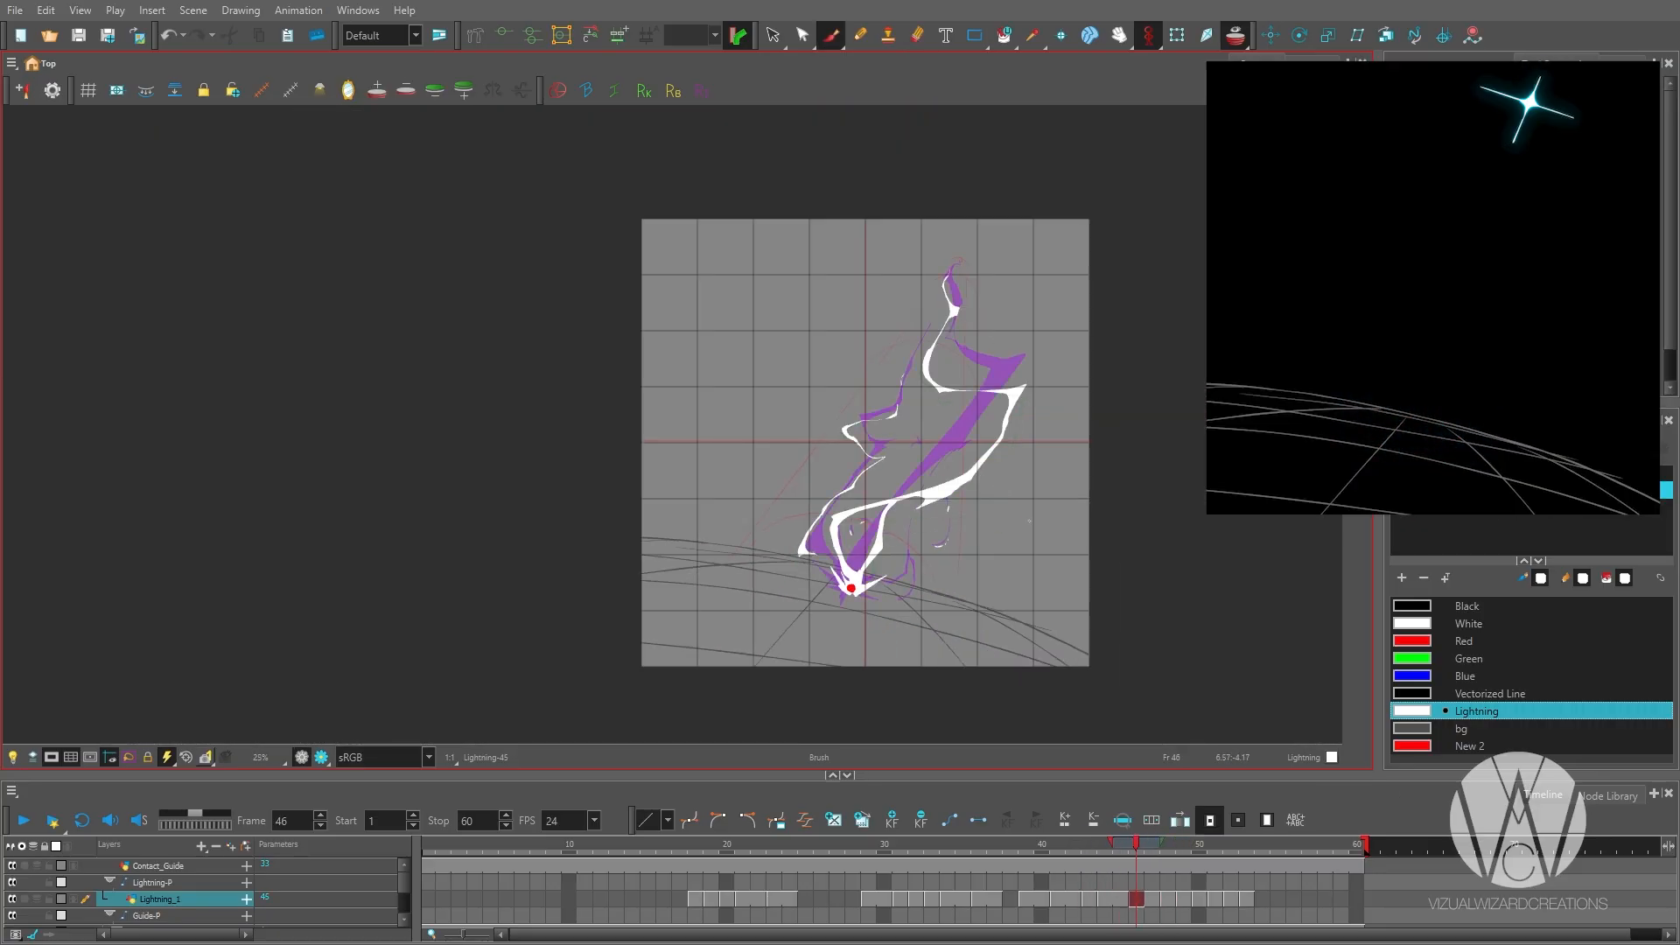
Trim the ends of the outer fragment and the lower bend fragment on frame 49.
key("period")
key("period")
key("period")
scroll(1026, 477, "up", 3)
mouse_move(1026, 336)
left_mouse_down()
mouse_move(1002, 410)
mouse_move(1028, 355)
left_mouse_up()
left_click_drag(653, 583, 652, 569)
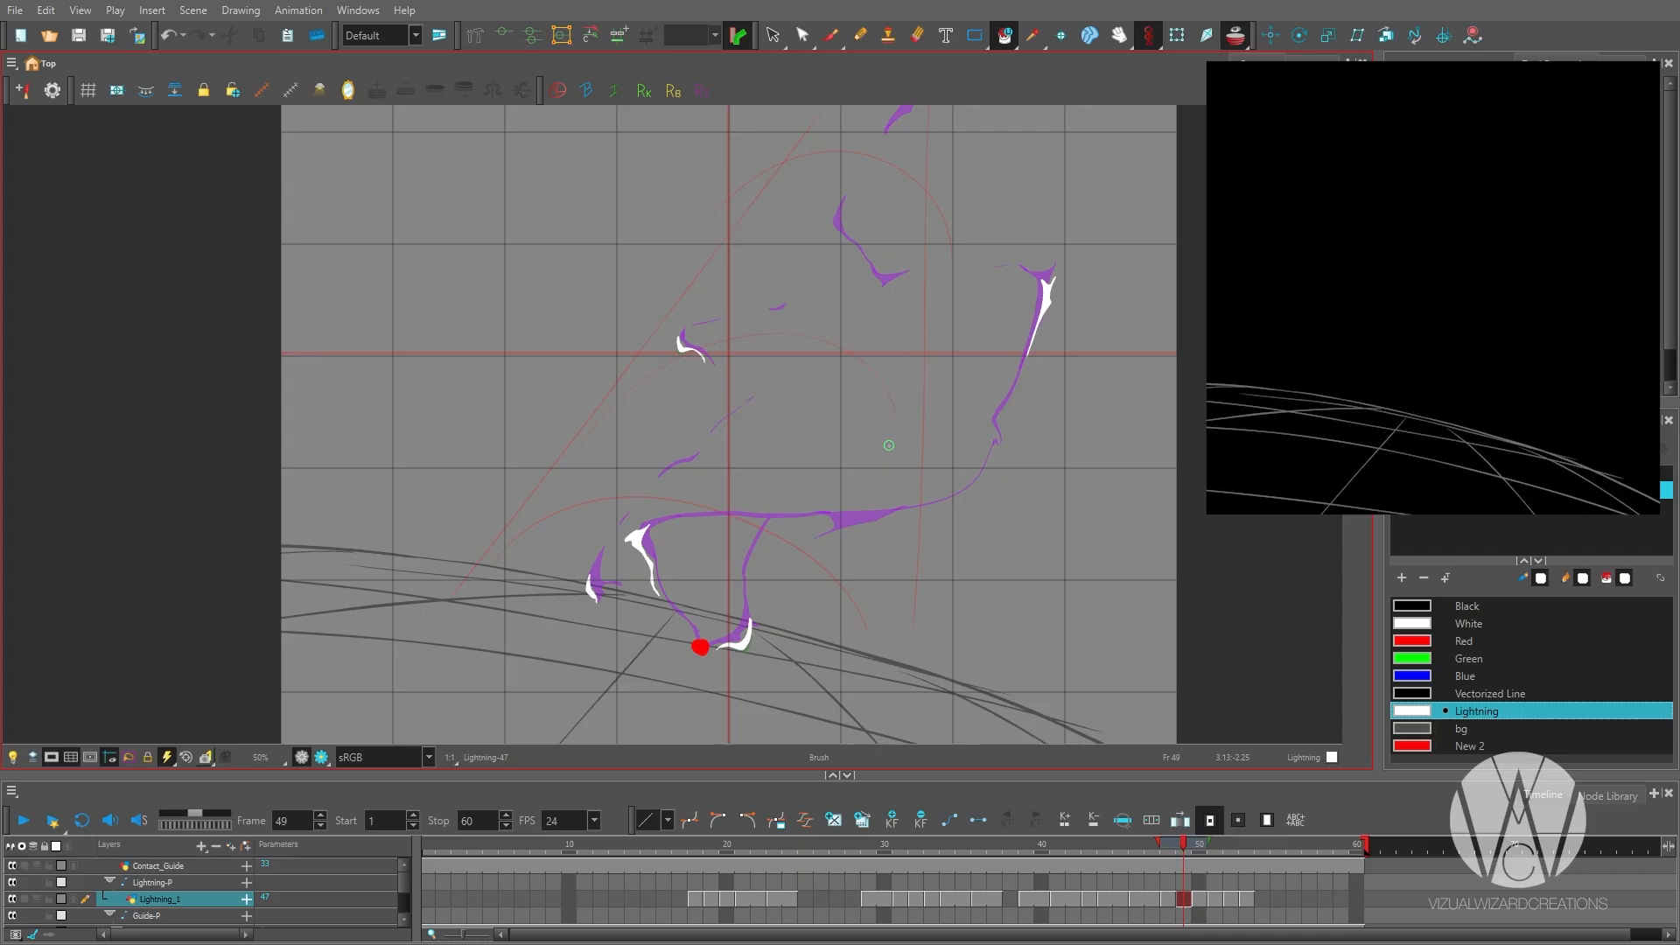
key("alt+b")
Place a tiny spark above the ground grid on frame 54 and extend the breakup through frame 55.
key("period")
key("period")
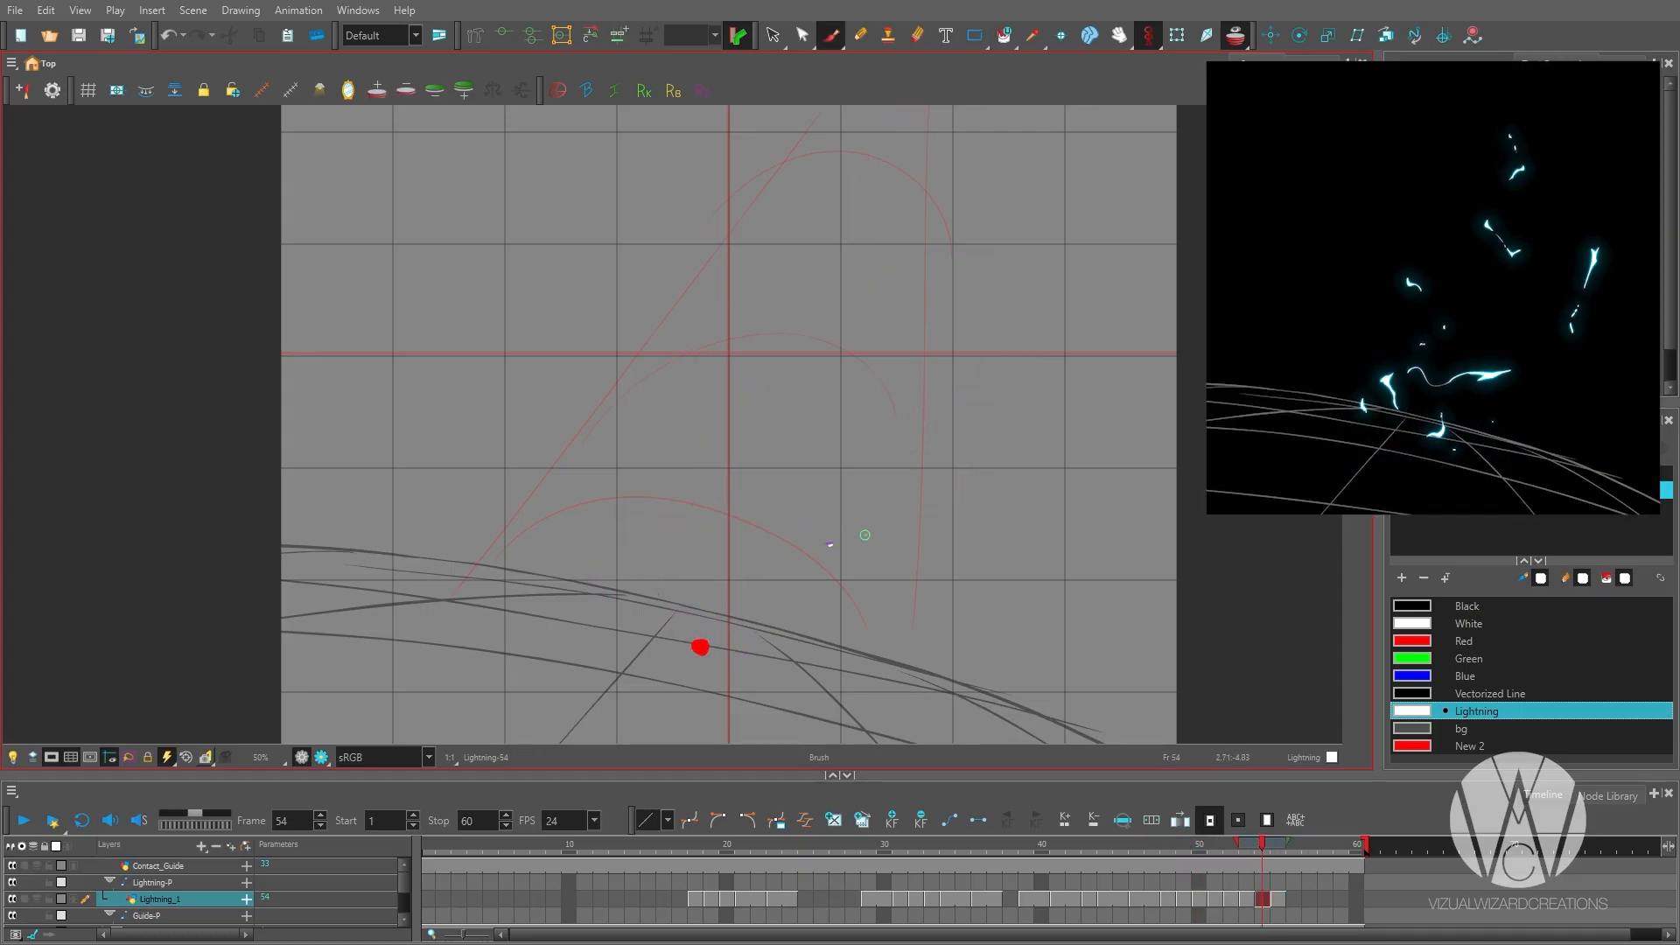
key("comma")
key("comma")
key("comma")
key("comma")
key("comma")
key("comma")
scroll(954, 446, "up", 1)
left_click_drag(1064, 361, 937, 464)
key("comma")
key("period")
left_click_drag(930, 367, 931, 412)
Flip through the breakup drawings back to frame 46 to check how the fragments fade.
key("period")
key("period")
mouse_move(940, 377)
left_mouse_down()
mouse_move(929, 415)
mouse_move(998, 506)
left_mouse_up()
key("comma")
key("comma")
scroll(949, 409, "down", 1)
Go back to frame 37 and clean the ragged spike on the bolt's upper bend into a sharp tip.
key("period")
key("period")
key("period")
key("comma")
key("comma")
key("comma")
key("comma")
key("comma")
key("comma")
key("comma")
key("comma")
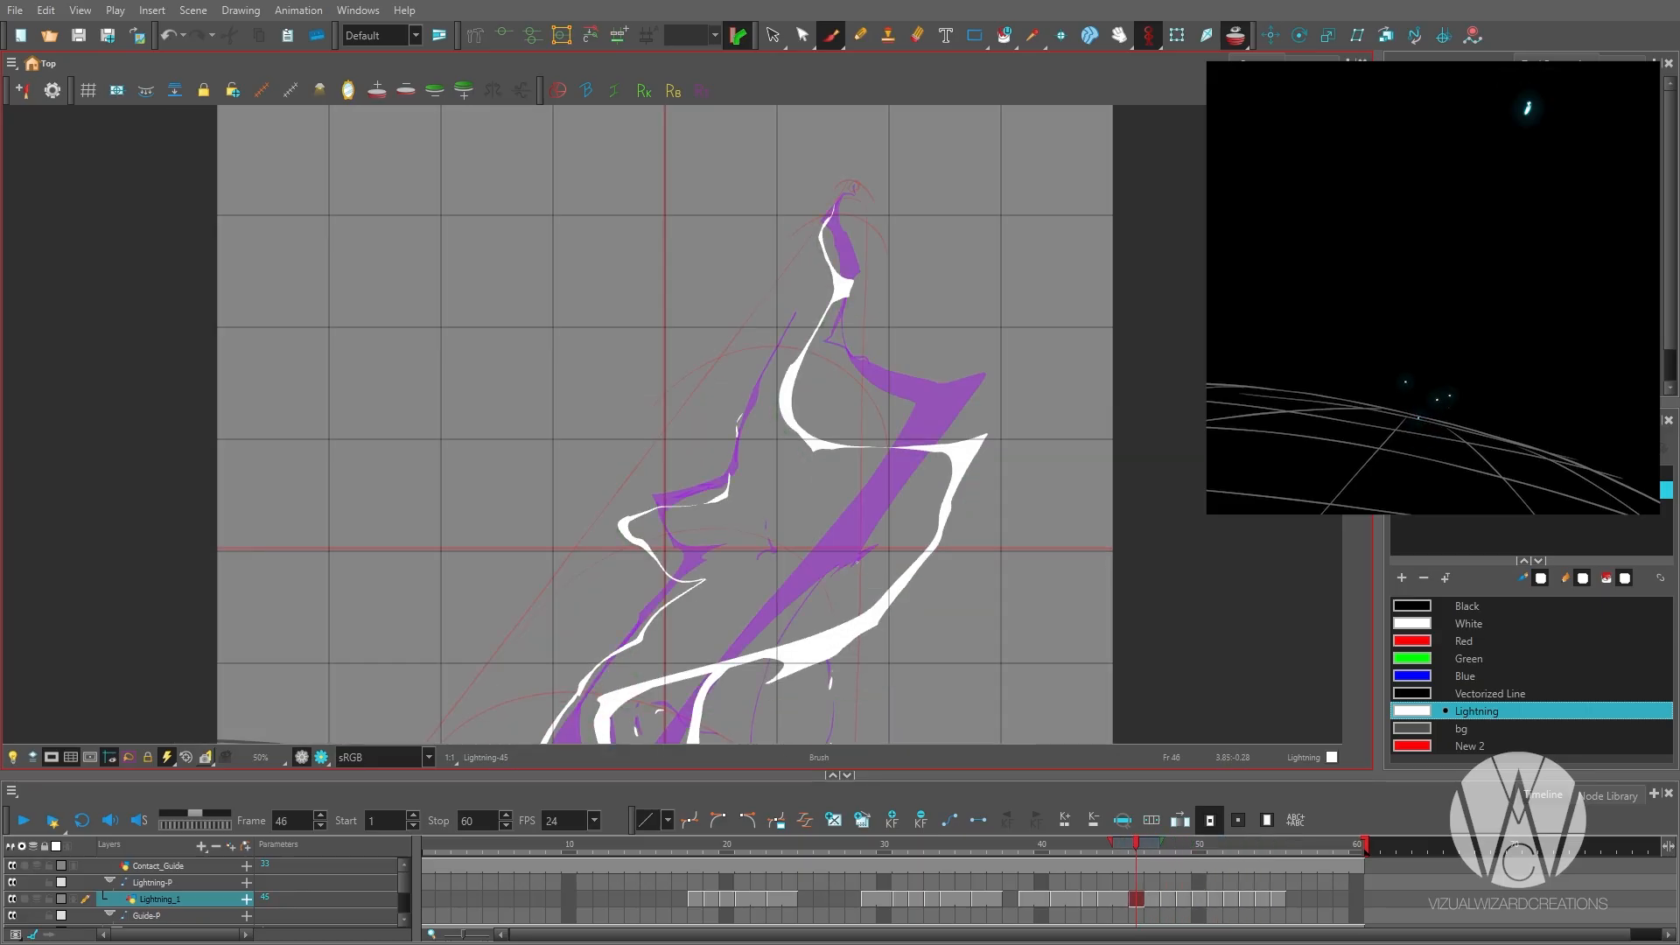
scroll(939, 293, "up", 2)
key("comma")
key("comma")
key("comma")
scroll(867, 441, "down", 3)
scroll(866, 443, "down", 2)
key("comma")
key("comma")
key("comma")
key("comma")
key("comma")
key("comma")
key("comma")
key("comma")
key("comma")
key("comma")
key("comma")
key("comma")
key("comma")
key("comma")
key("comma")
key("period")
key("period")
key("period")
key("period")
key("period")
key("period")
key("period")
key("period")
key("period")
key("period")
scroll(849, 385, "up", 2)
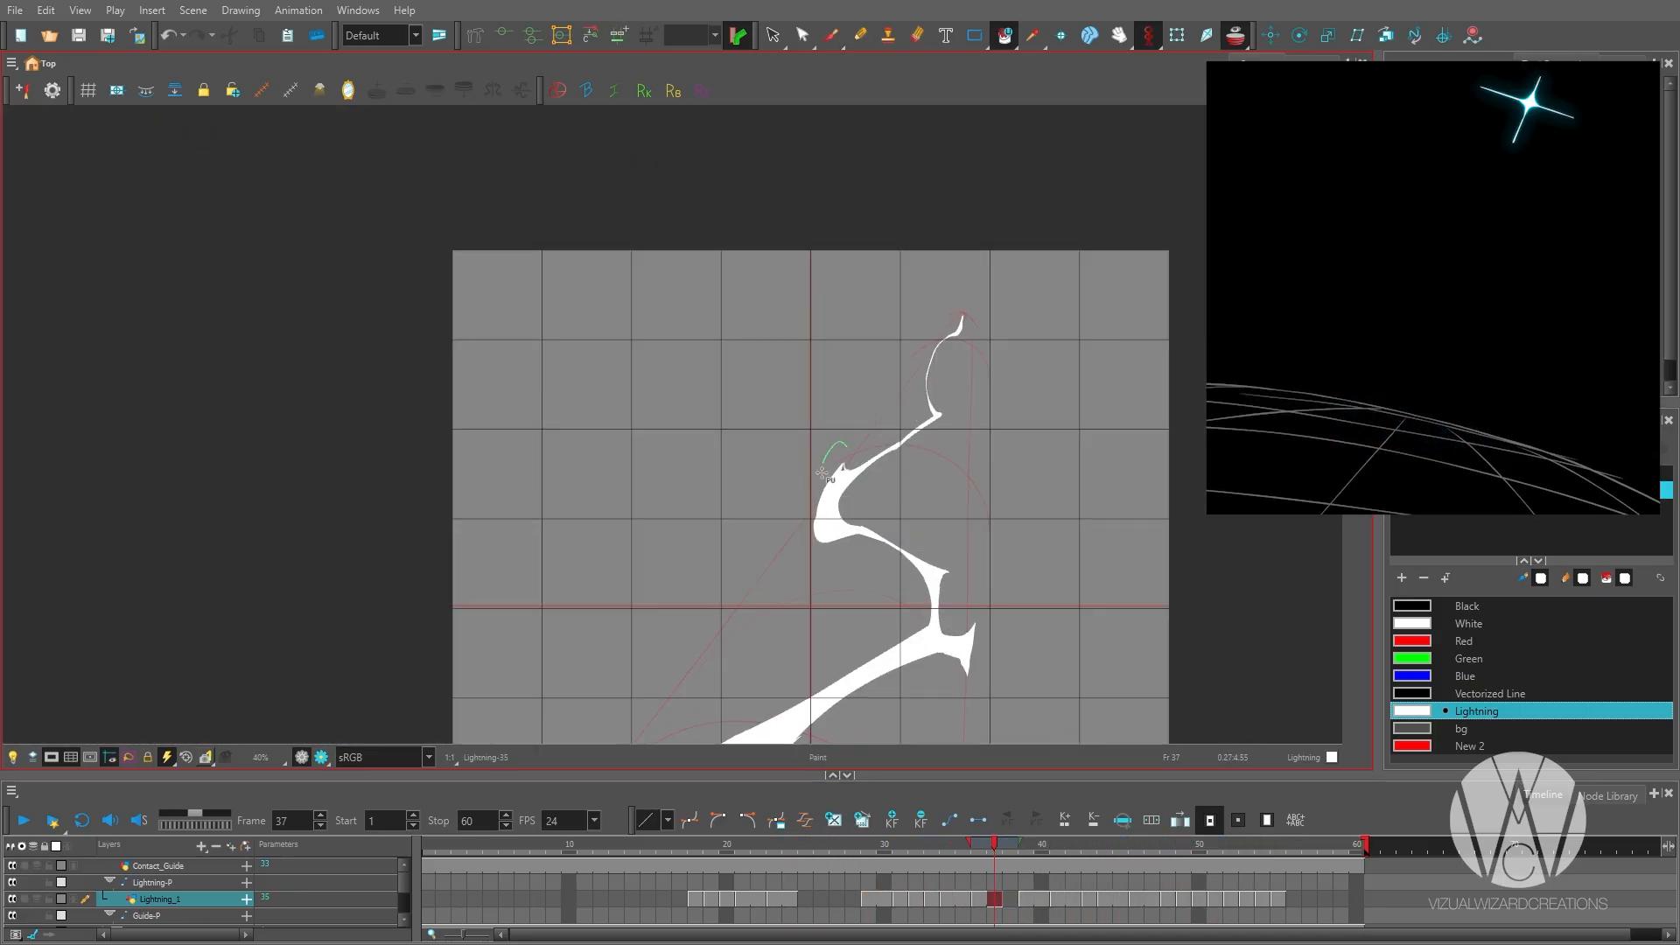
scroll(856, 450, "up", 2)
scroll(860, 456, "down", 1)
Sketch two trial dashes beside the bolt on frame 37, and flip between frames 34 and 37 to study its motion.
left_click_drag(519, 550, 509, 571)
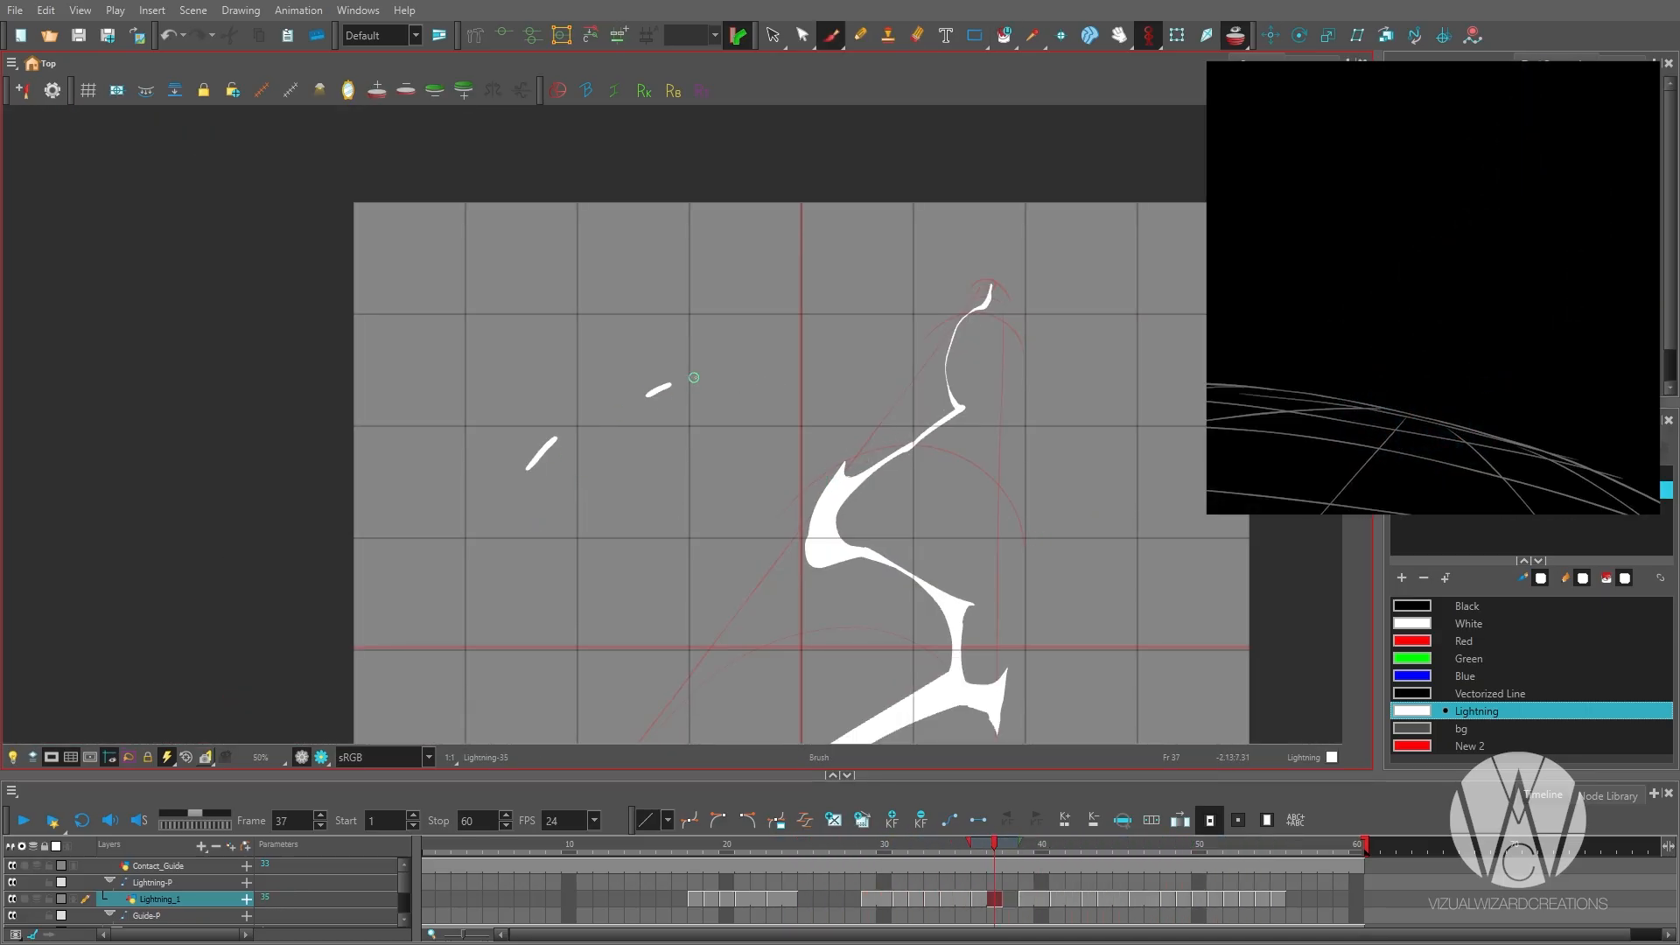
key("comma")
key("comma")
key("comma")
scroll(714, 422, "down", 2)
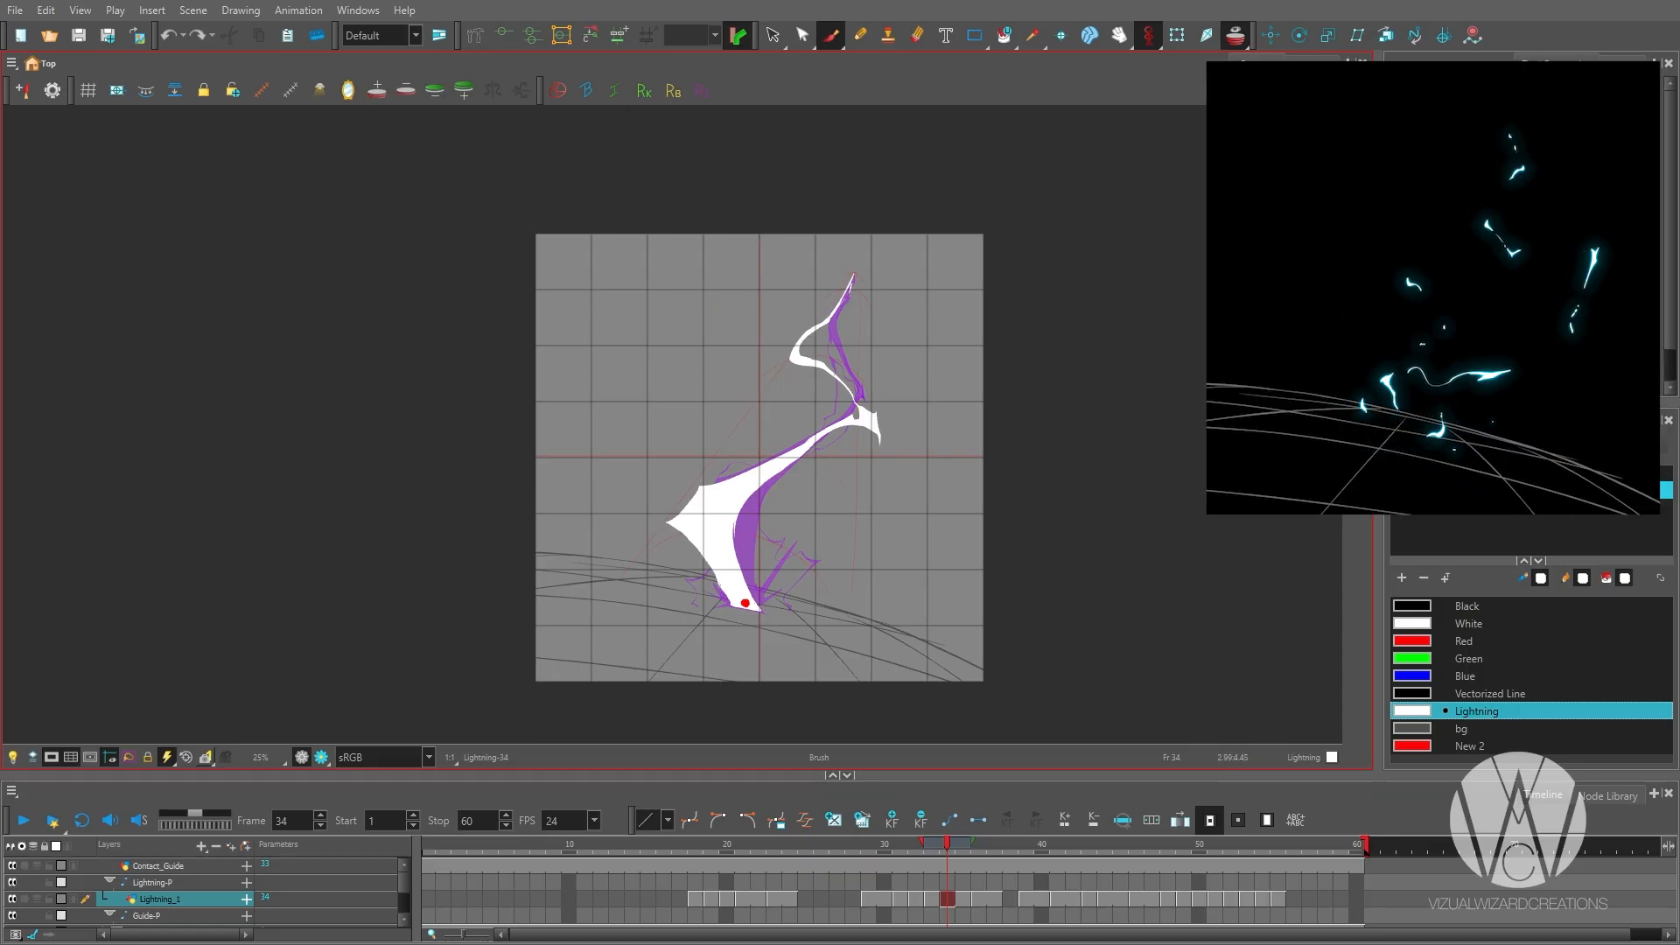
key("period")
key("period")
key("period")
key("period")
key("period")
key("period")
key("period")
key("period")
key("period")
key("period")
key("period")
key("period")
key("period")
key("comma")
key("comma")
key("comma")
key("comma")
key("comma")
key("comma")
key("comma")
key("comma")
key("comma")
key("comma")
key("comma")
key("comma")
key("comma")
key("comma")
key("comma")
key("comma")
key("comma")
key("period")
key("period")
key("period")
key("period")
key("period")
key("period")
key("period")
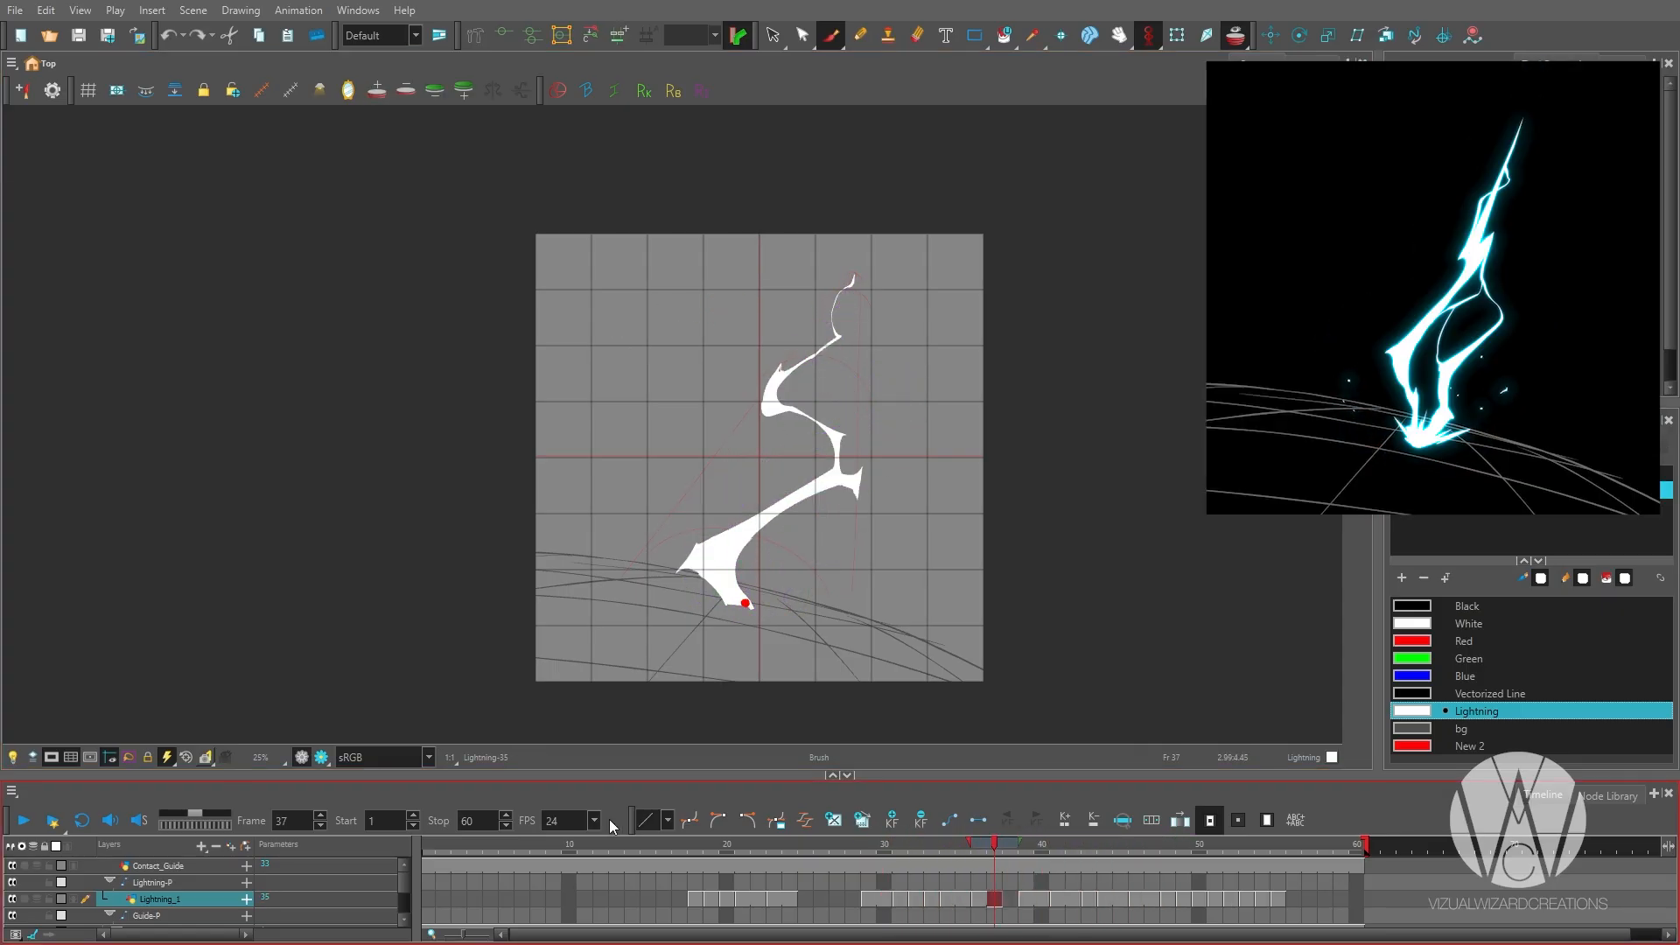
Try a few loose spark strokes around the contact dot on frame 45.
key("period")
key("period")
key("period")
key("period")
key("period")
key("period")
key("period")
key("period")
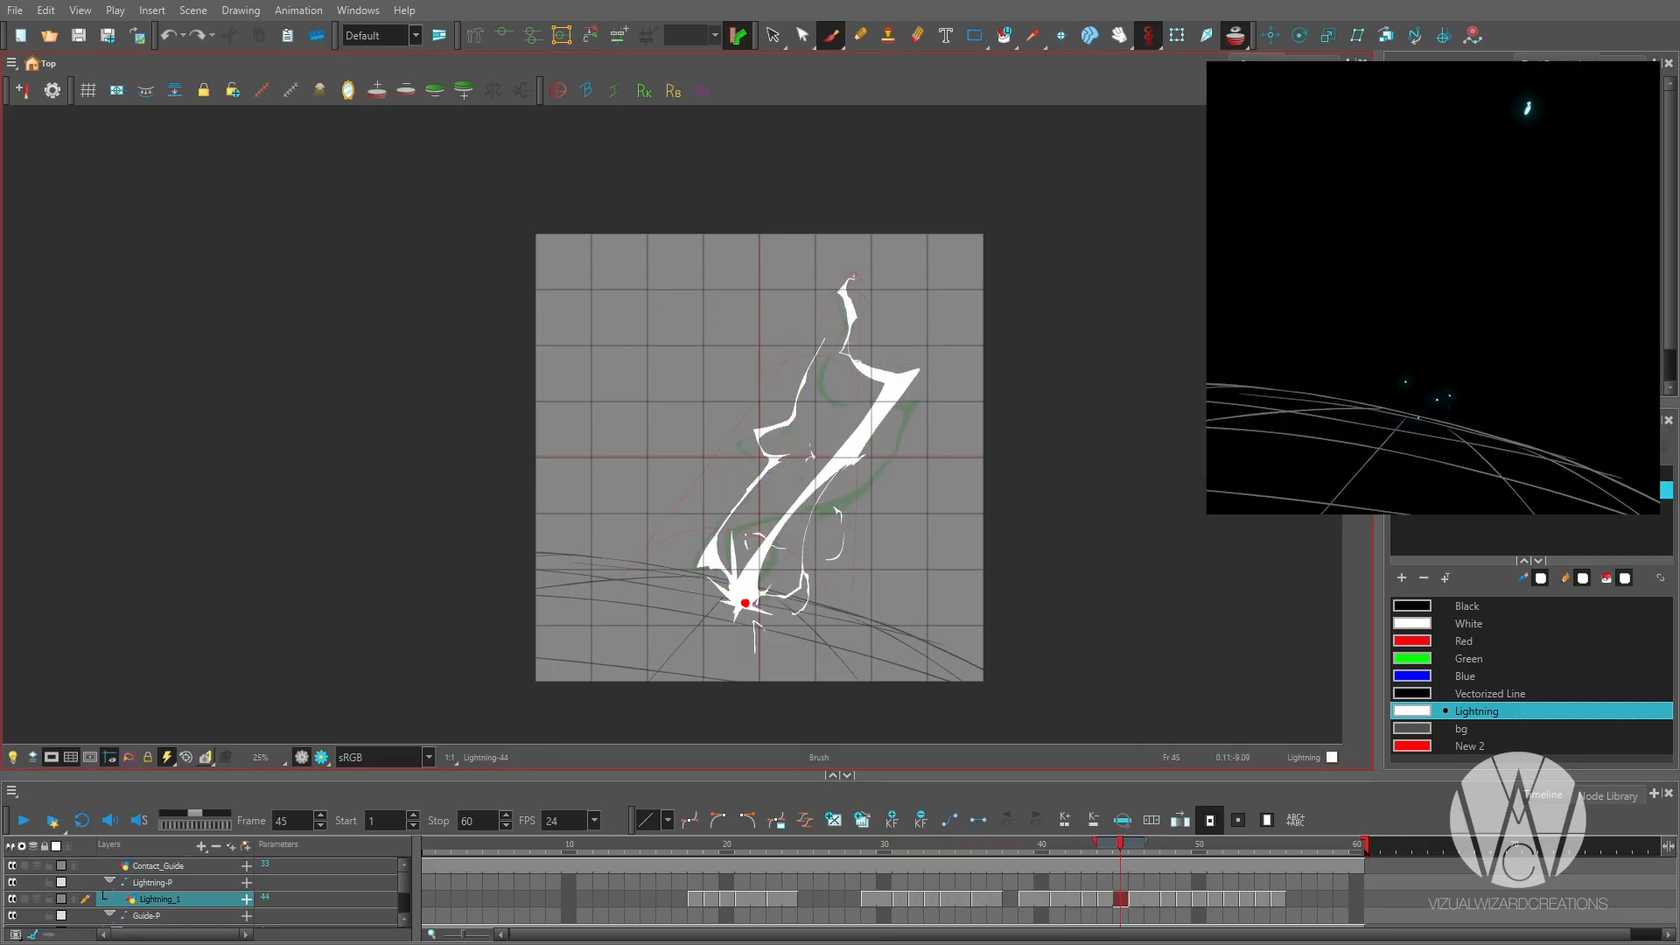
left_click_drag(874, 601, 915, 563)
key("ctrl+z")
key("ctrl+z")
key("ctrl+z")
key("ctrl+z")
key("ctrl+z")
key("ctrl+z")
key("ctrl+z")
key("ctrl+z")
Try a curved stroke sweeping across the bolt's top on frame 45.
key("comma")
key("period")
key("period")
key("period")
key("comma")
key("comma")
left_click_drag(751, 255, 939, 273)
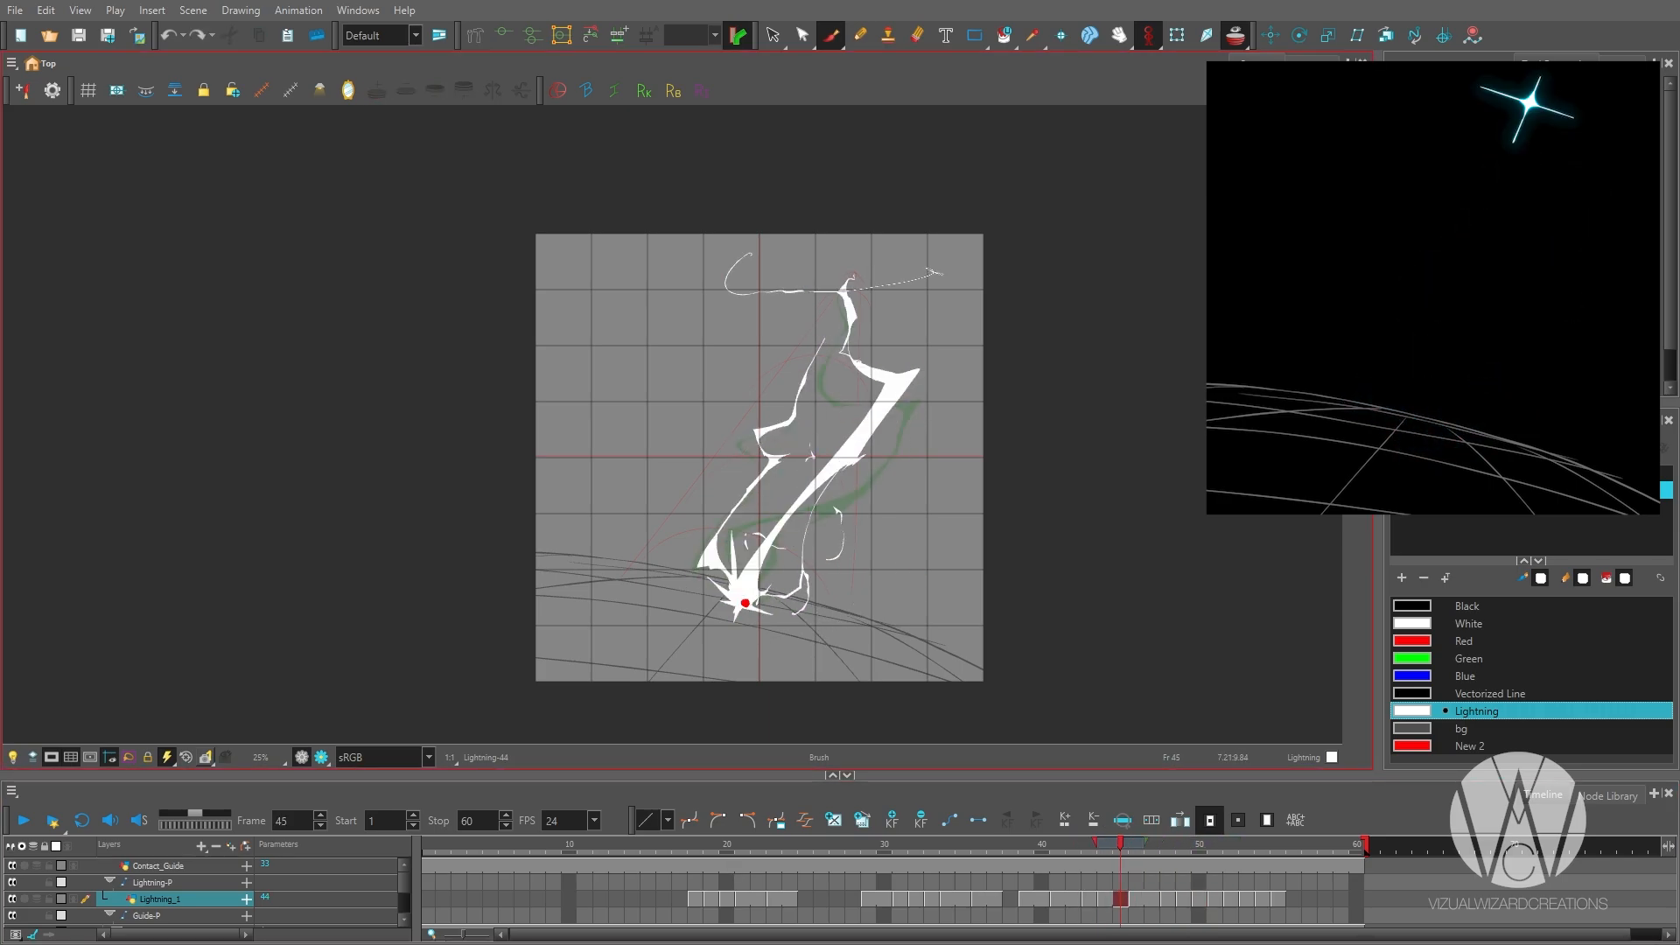
key("ctrl+z")
key("ctrl+z")
key("ctrl+z")
key("ctrl+z")
key("ctrl+z")
key("ctrl+z")
key("ctrl+z")
key("ctrl+z")
Draw broken fragments at the bolt's upper bend and below its top knot on frame 49.
key("period")
key("period")
key("period")
key("period")
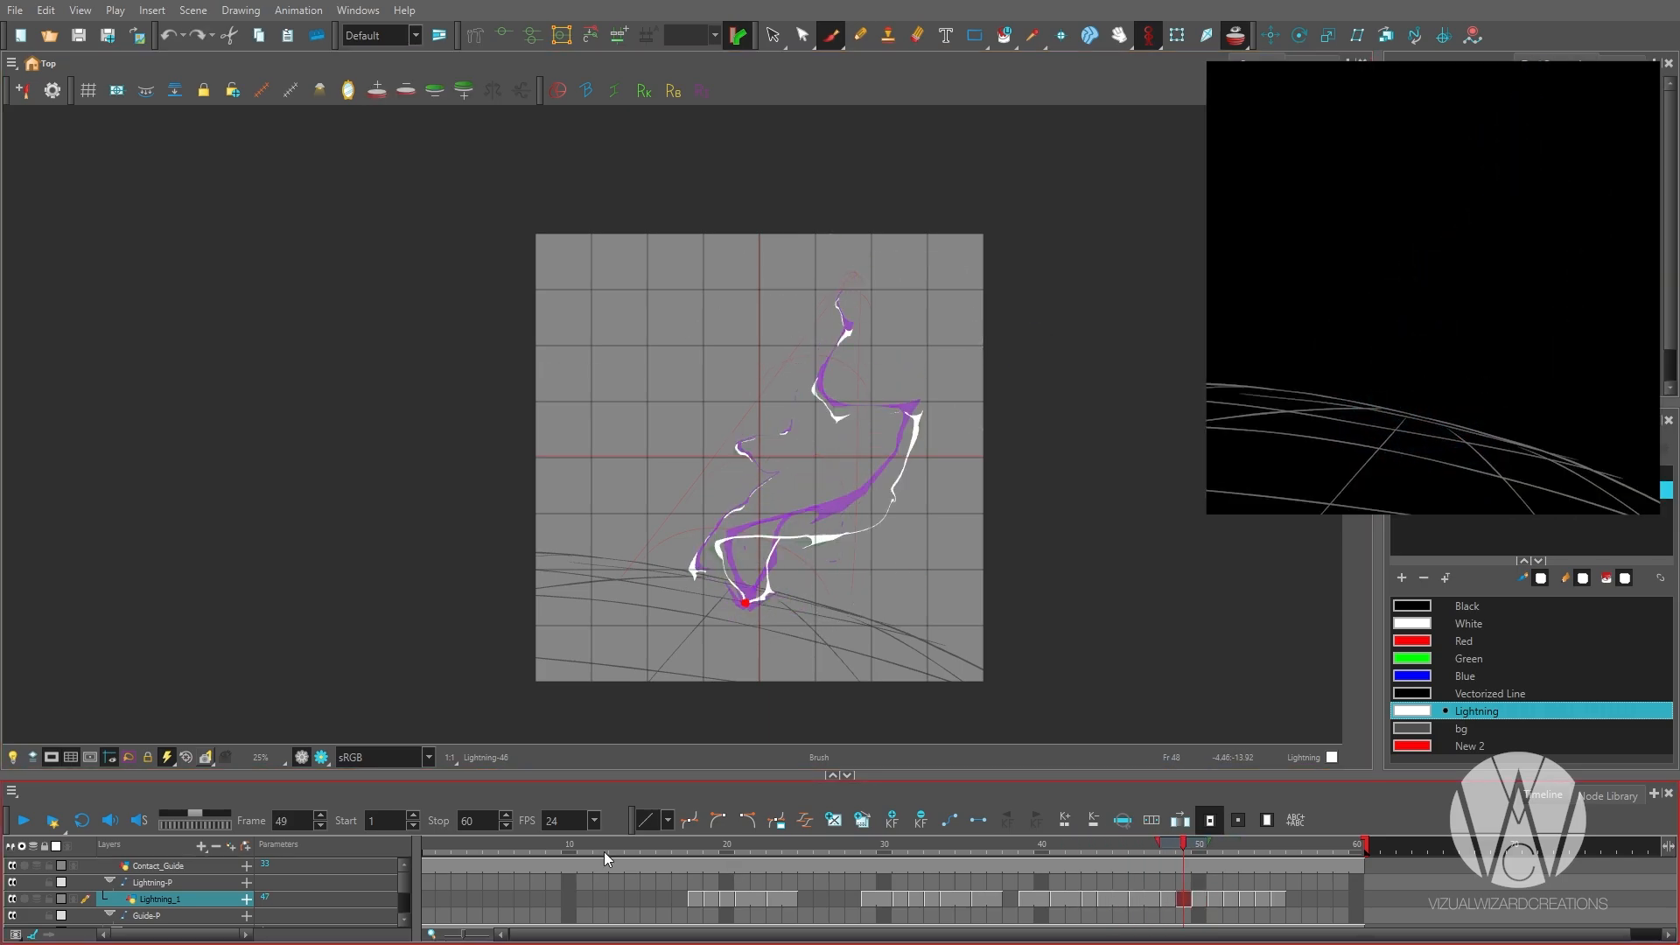
key("comma")
key("1")
key("period")
key("2")
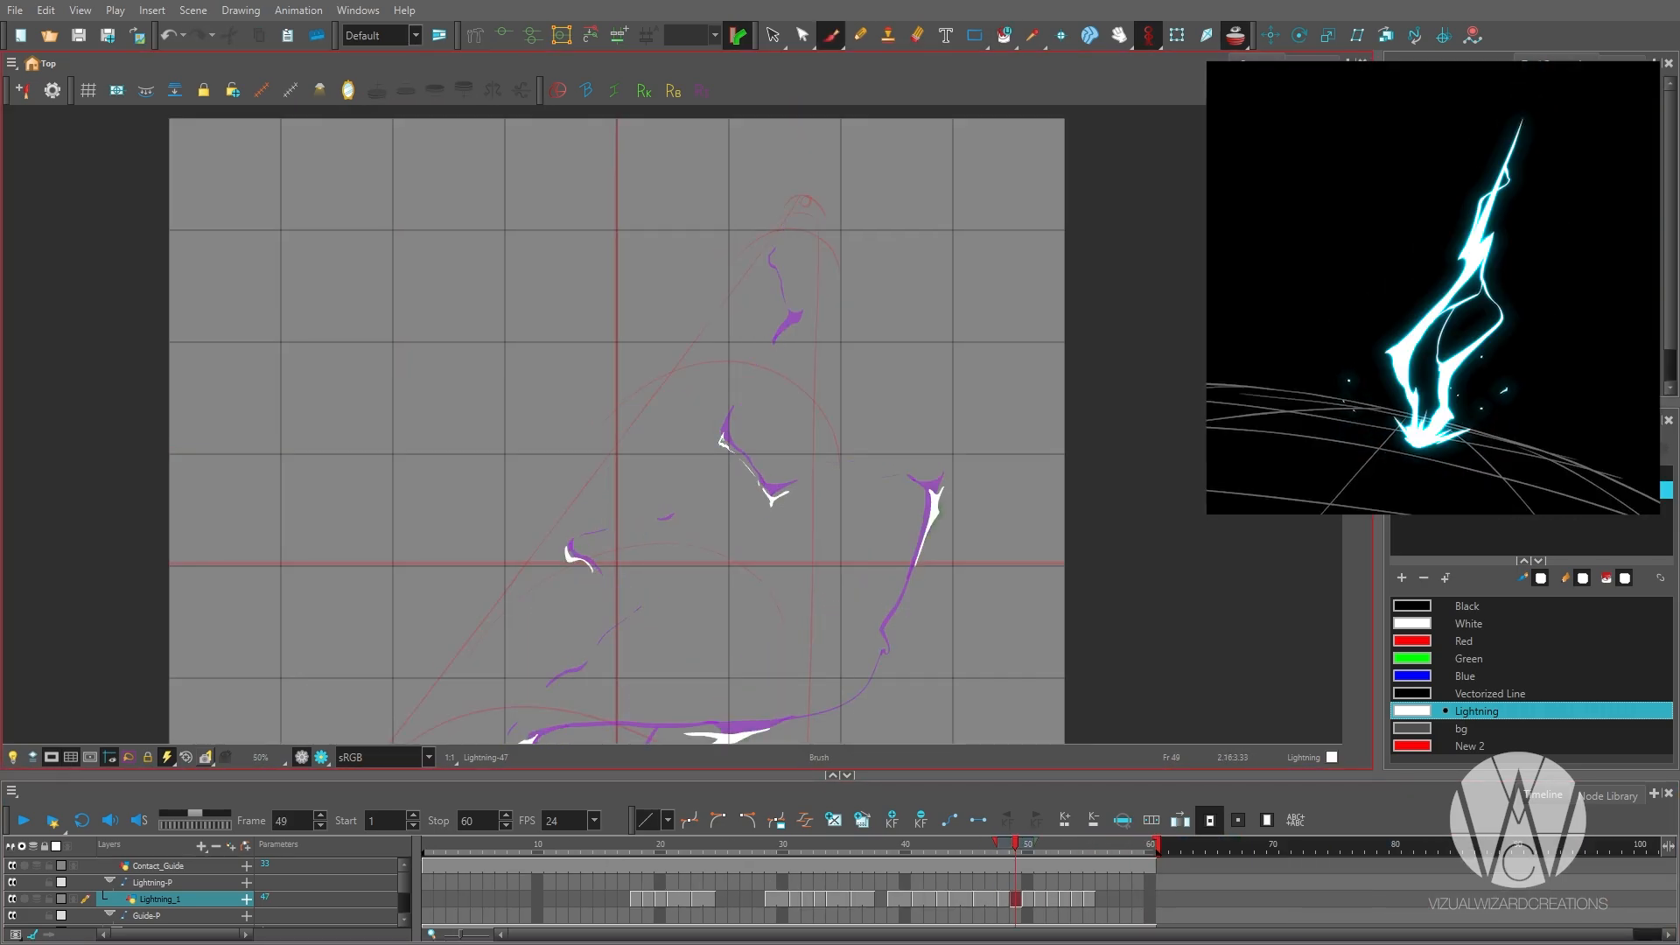
left_click_drag(725, 443, 716, 541)
left_click_drag(790, 423, 765, 451)
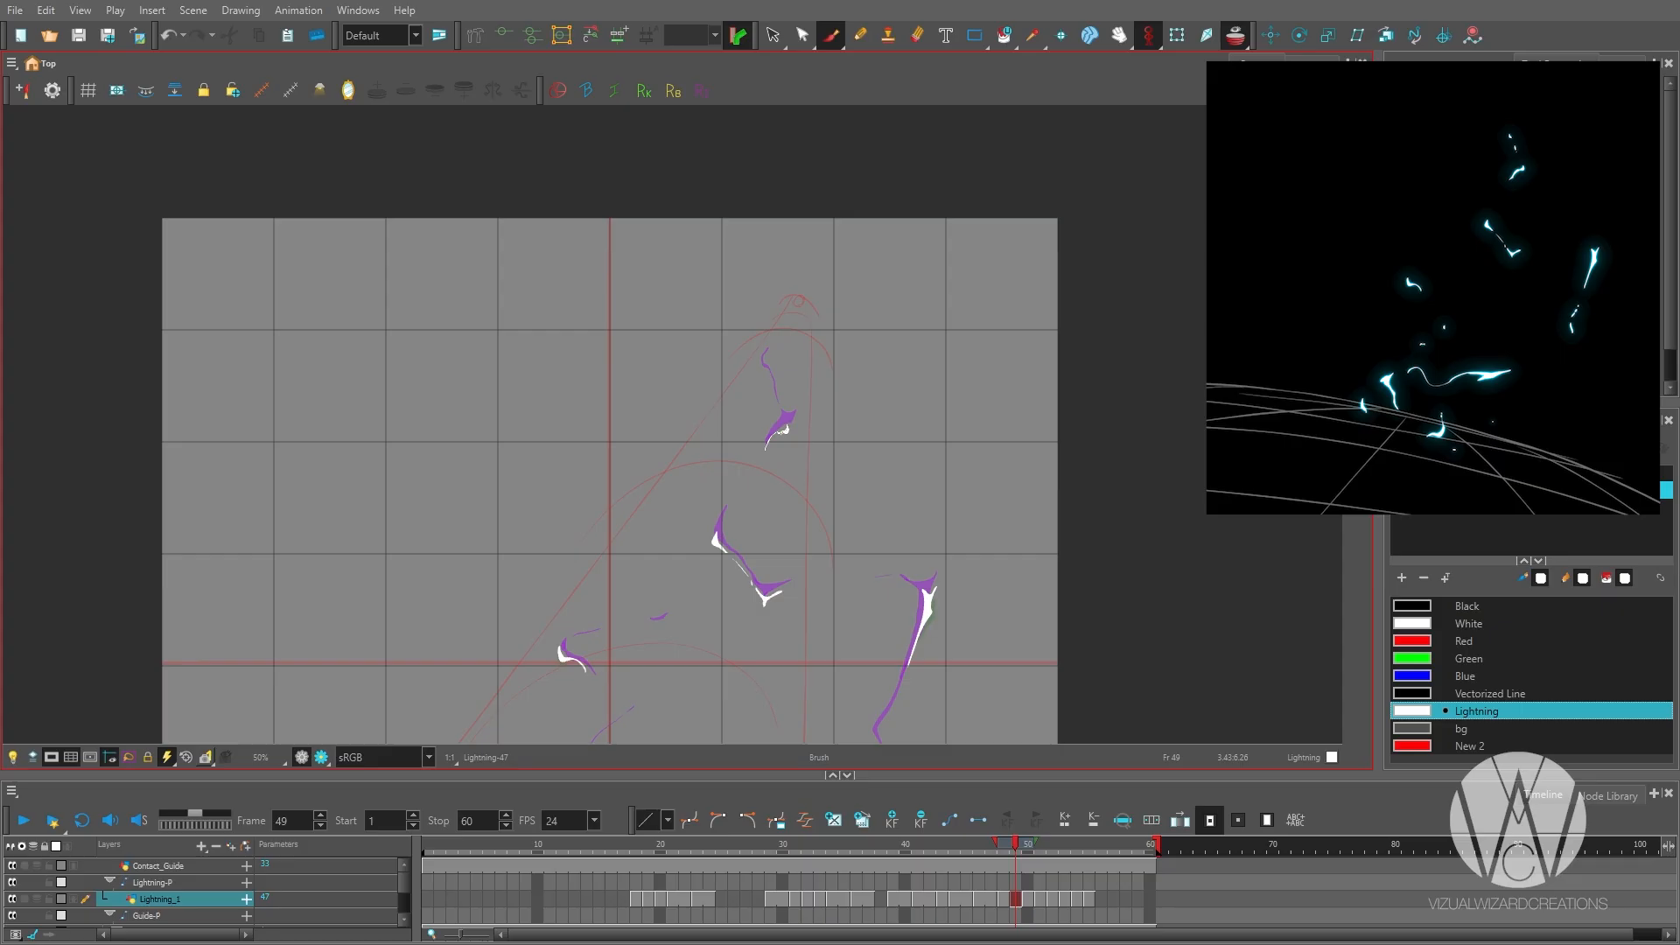
Step back through the drawings from frame 49 to frame 44 to check the bolt's transition into fragments.
key("comma")
key("period")
key("1")
left_click_drag(828, 695, 840, 576)
key("comma")
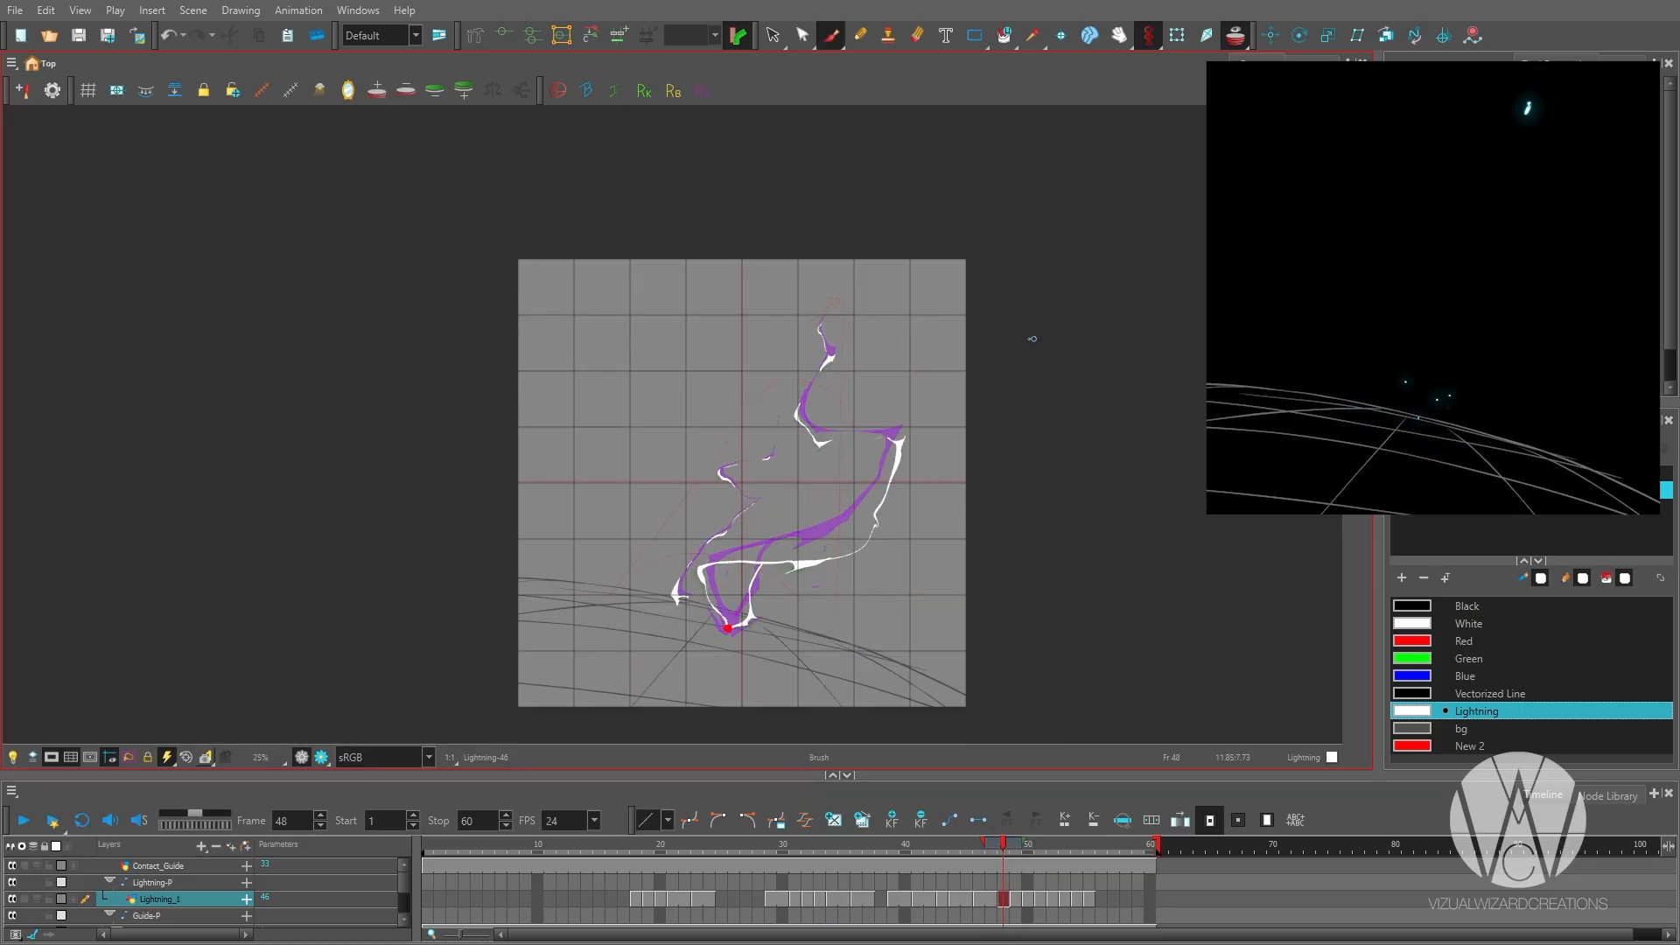
key("comma")
key("comma")
key("comma")
key("comma")
scroll(943, 330, "up", 2)
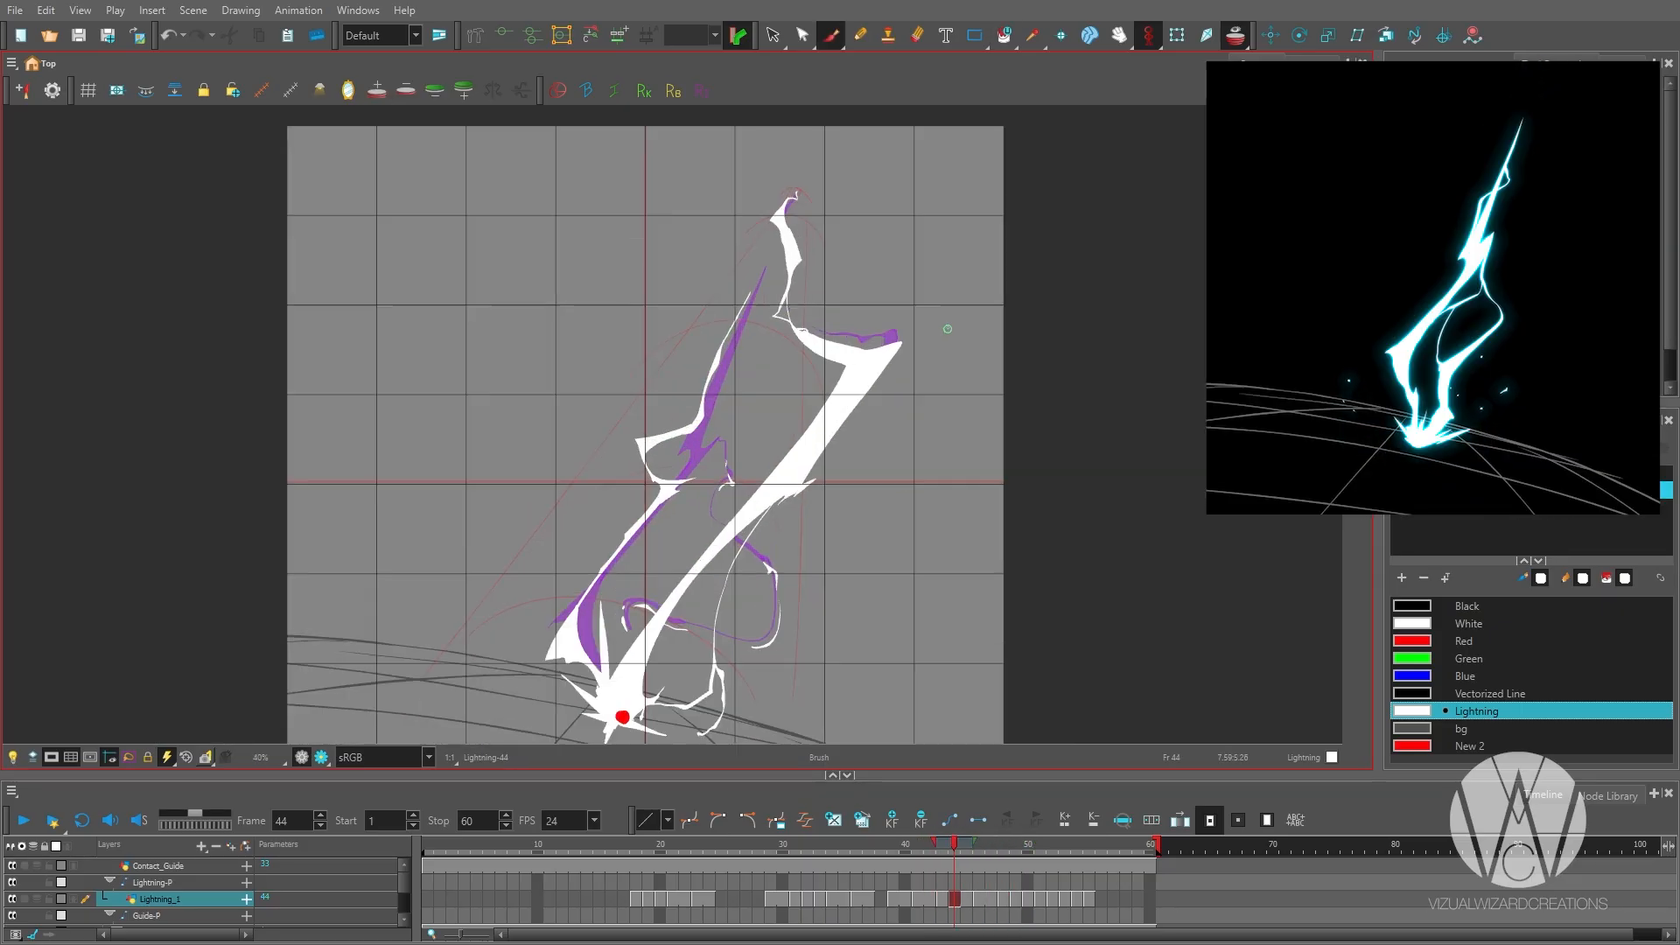
Trim the left branch where it meets the ground burst on frame 45.
key("period")
key("alt+e")
key("alt+b")
key("2")
key("alt+i")
key("1")
scroll(825, 373, "up", 2)
key("alt+e")
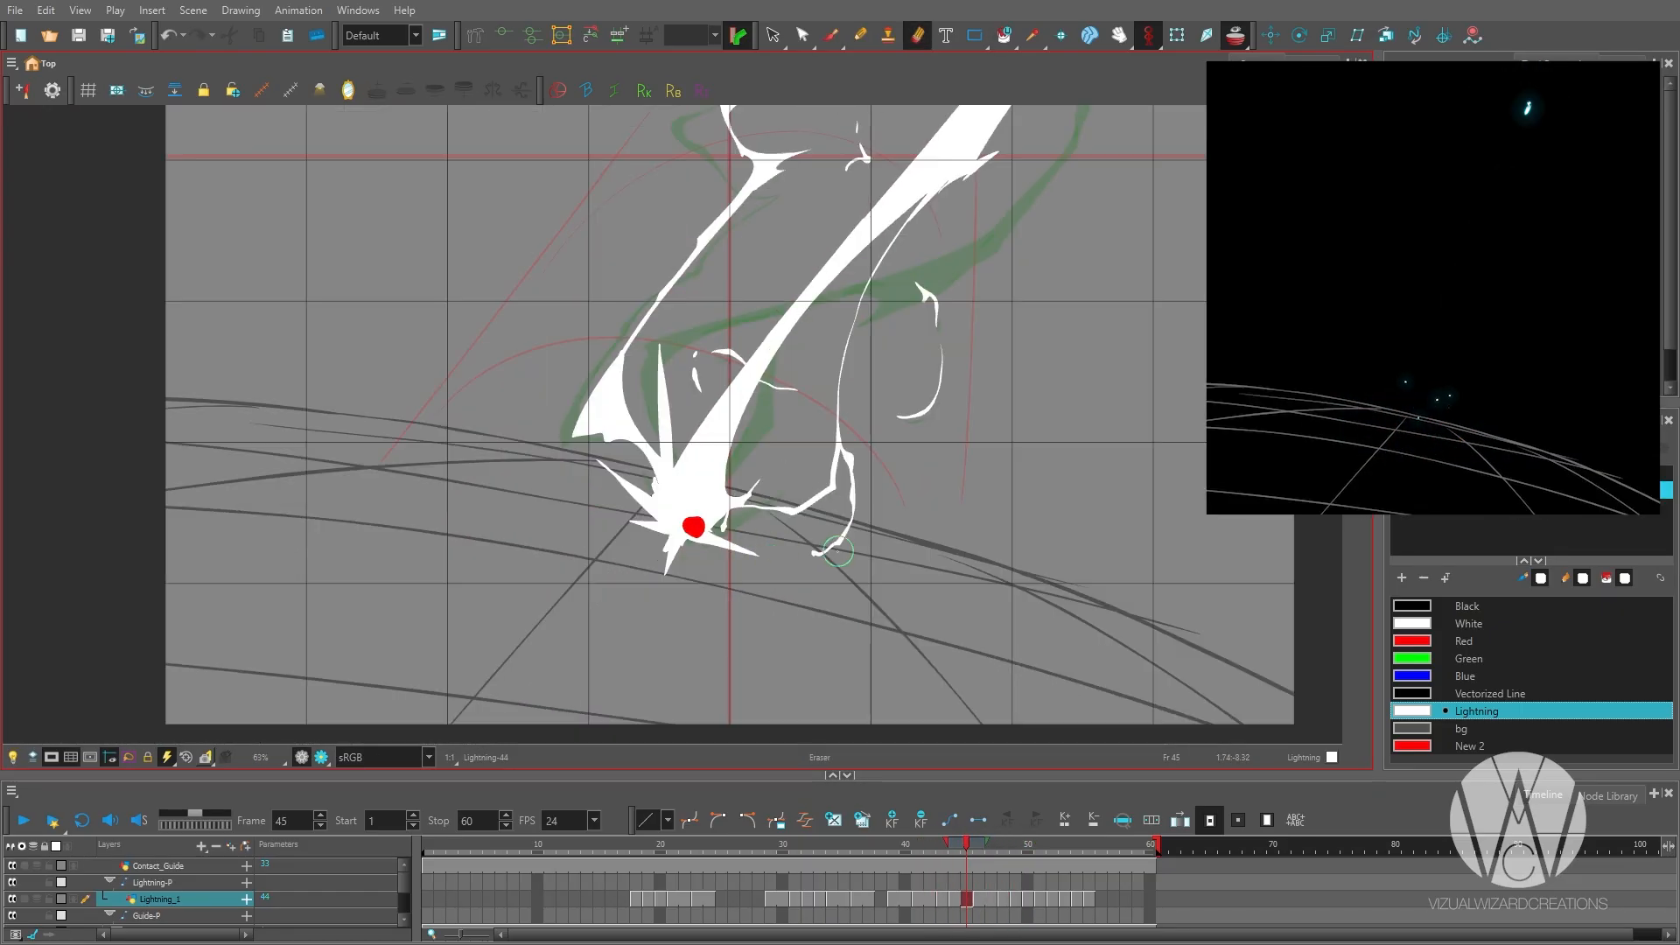
left_click_drag(625, 376, 637, 424)
scroll(665, 560, "down", 4)
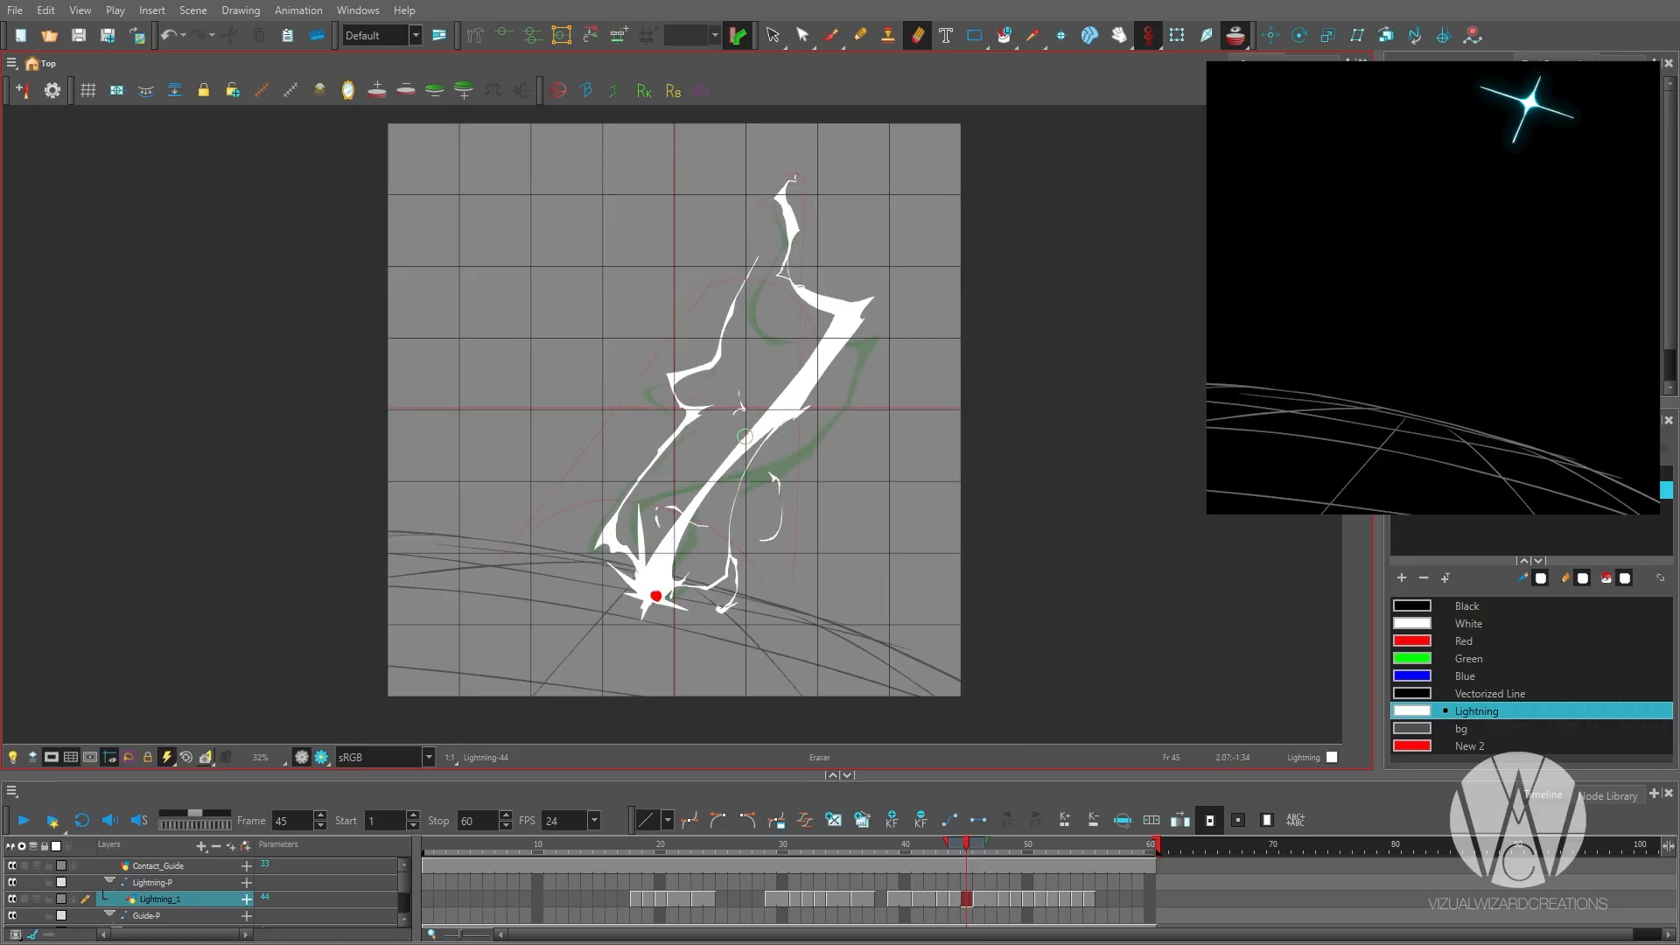
Flip back and forth through the drawings around frame 45 to check the bolt's motion.
key("alt+b")
key("comma")
key("comma")
key("comma")
key("comma")
key("period")
key("period")
key("period")
key("period")
key("period")
left_click_drag(818, 530, 792, 552)
scroll(792, 552, "down", 1)
key("comma")
key("comma")
key("comma")
Extend the Lightning_1 timing by one frame and clear the drawing on frame 32.
left_click(978, 901)
key("plus")
left_click(1003, 901)
key("plus")
left_click(1024, 901)
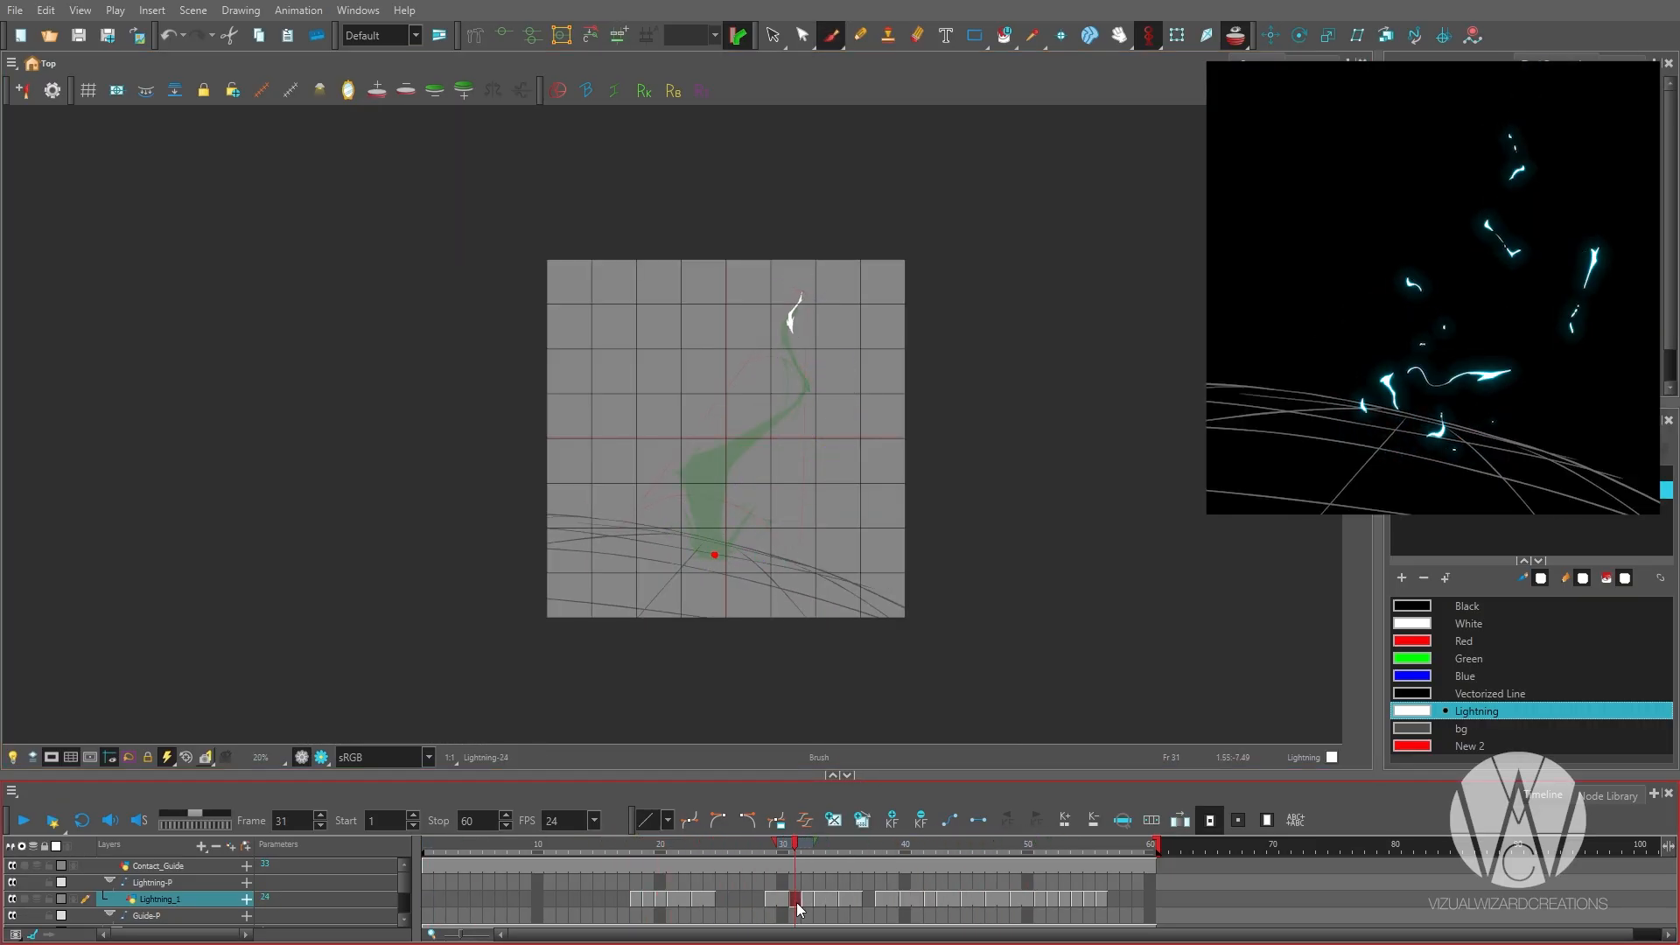
key("2")
left_click_drag(802, 313, 769, 434, "space")
key("2")
key("2")
key("2")
key("ctrl+a")
key("Delete")
Try short strokes at the bolt's starting tip on frame 32.
left_click_drag(768, 394, 765, 407)
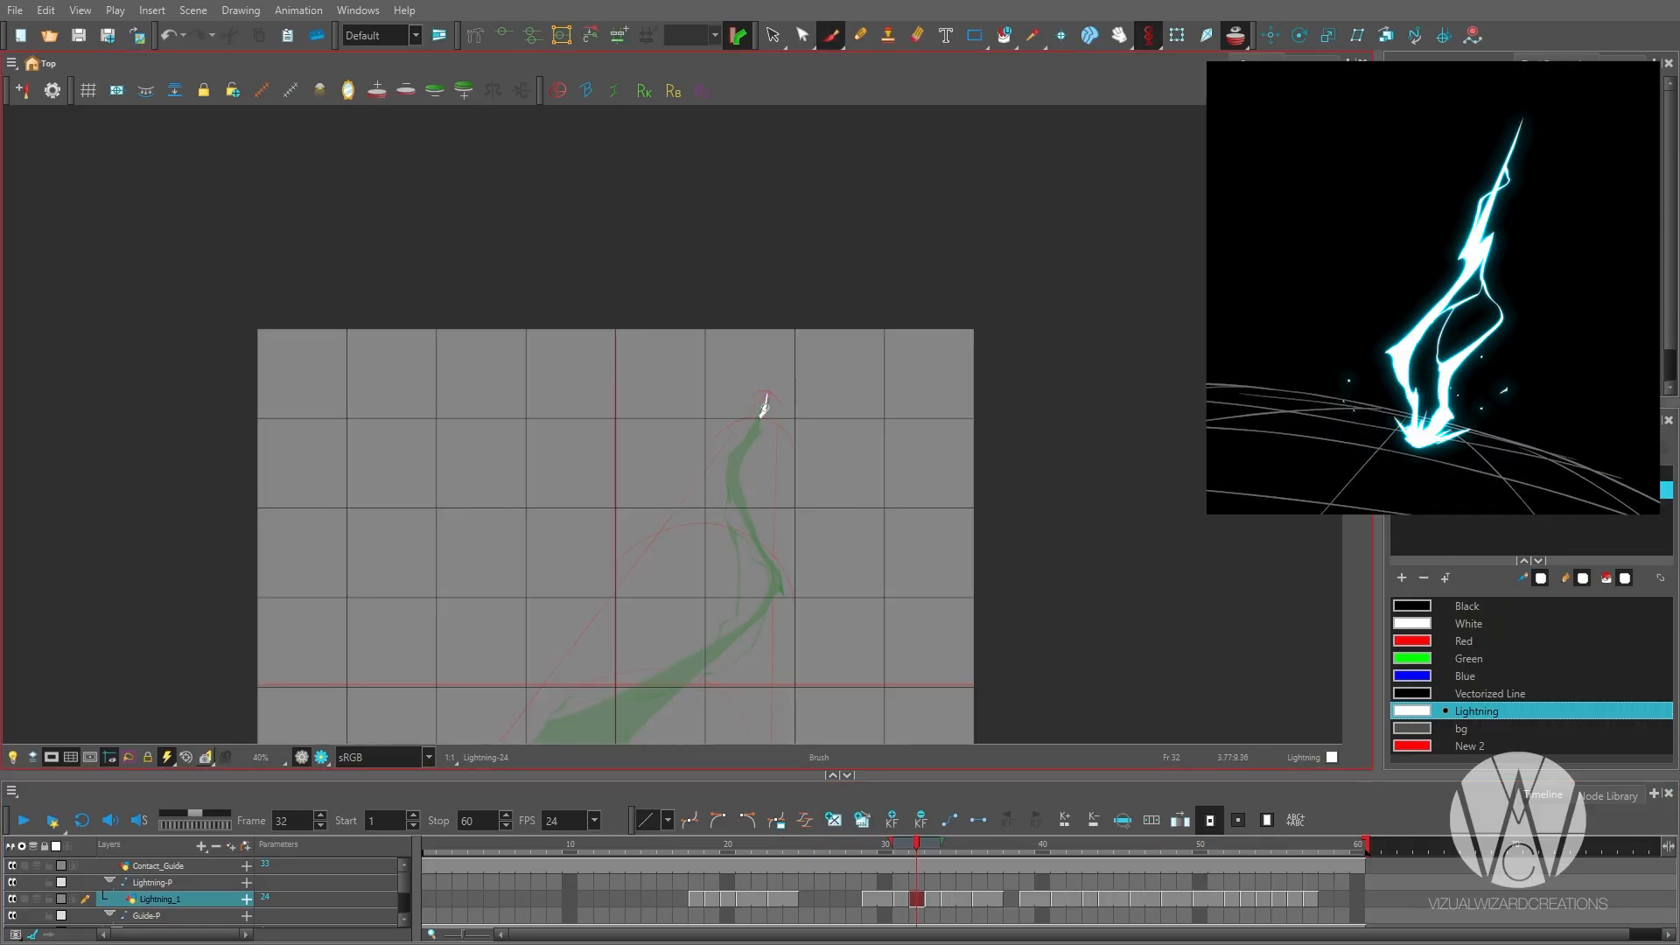
left_click_drag(752, 348, 752, 337, "space")
key("ctrl+z")
key("ctrl+z")
key("ctrl+z")
Draw a thin zigzag bolt segment hooking sideways and back down from the starting tip on frame 32.
key("alt+b")
mouse_move(763, 437)
left_mouse_down()
mouse_move(772, 480)
mouse_move(750, 531)
left_mouse_up()
key("1")
key("1")
key("2")
key("2")
key("2")
key("alt+i")
key("1")
key("alt+b")
key("2")
key("1")
key("1")
key("1")
key("1")
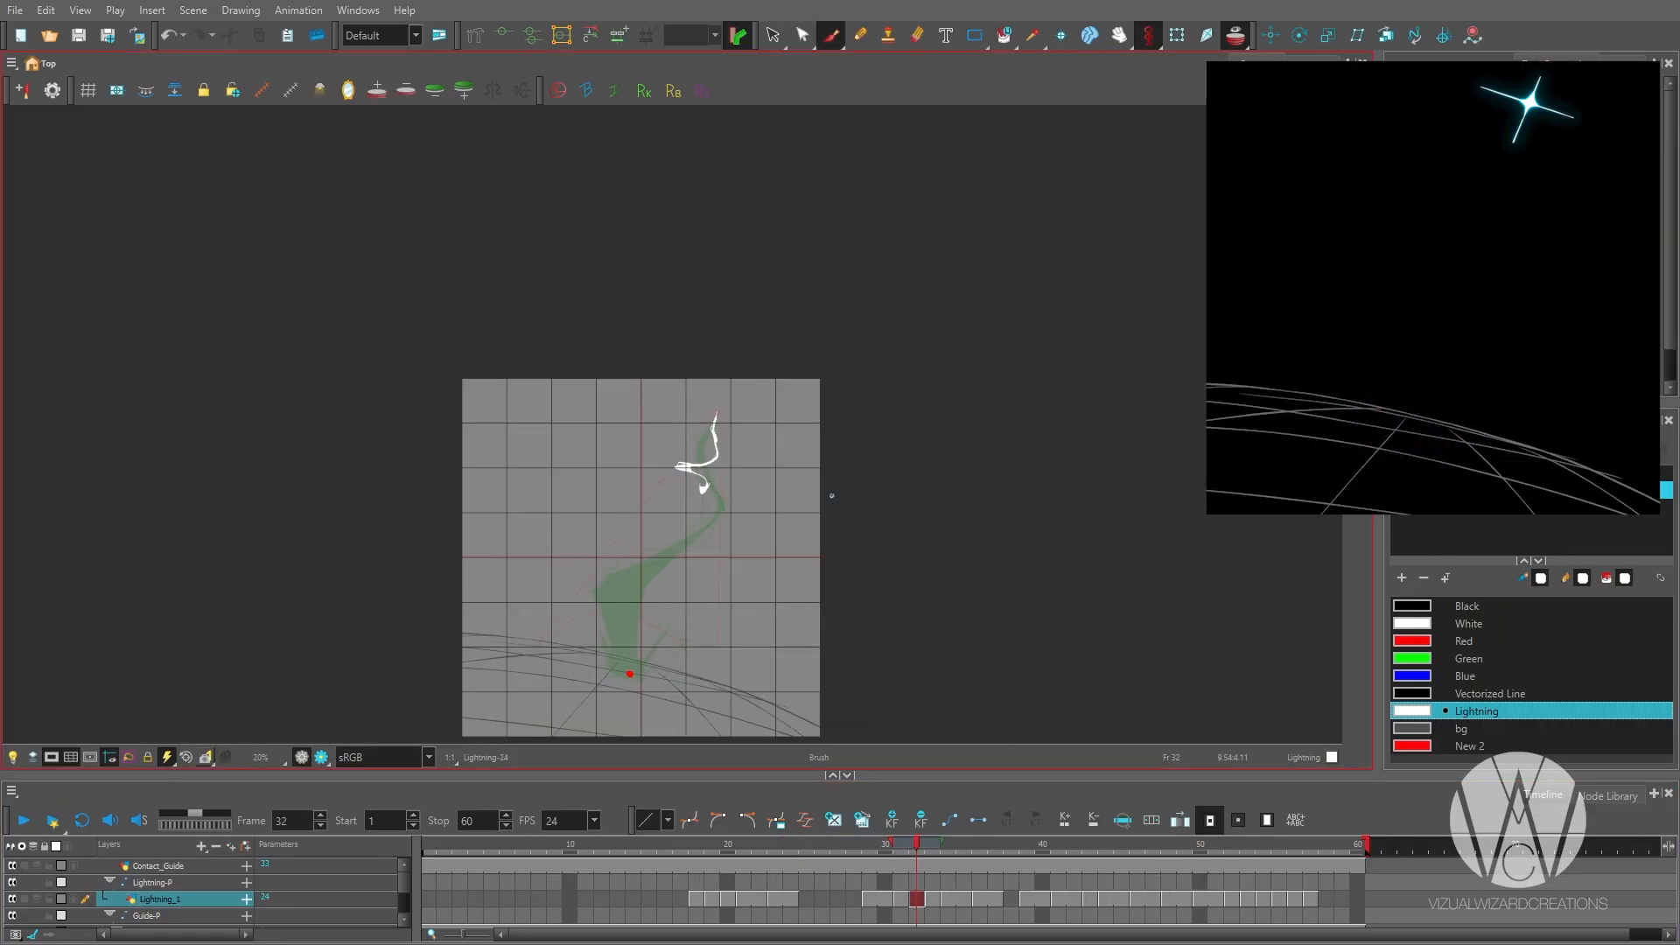
Hold the frame 32 timing one frame longer and create an empty drawing on frame 33.
key("comma")
key("period")
key("comma")
left_click(917, 900)
key("plus")
left_click(933, 901)
key("alt+shift+r")
Outline a wider zigzag bolt over the previous drawing's onion skin on frame 33.
key("2")
key("2")
left_click_drag(647, 503, 665, 496)
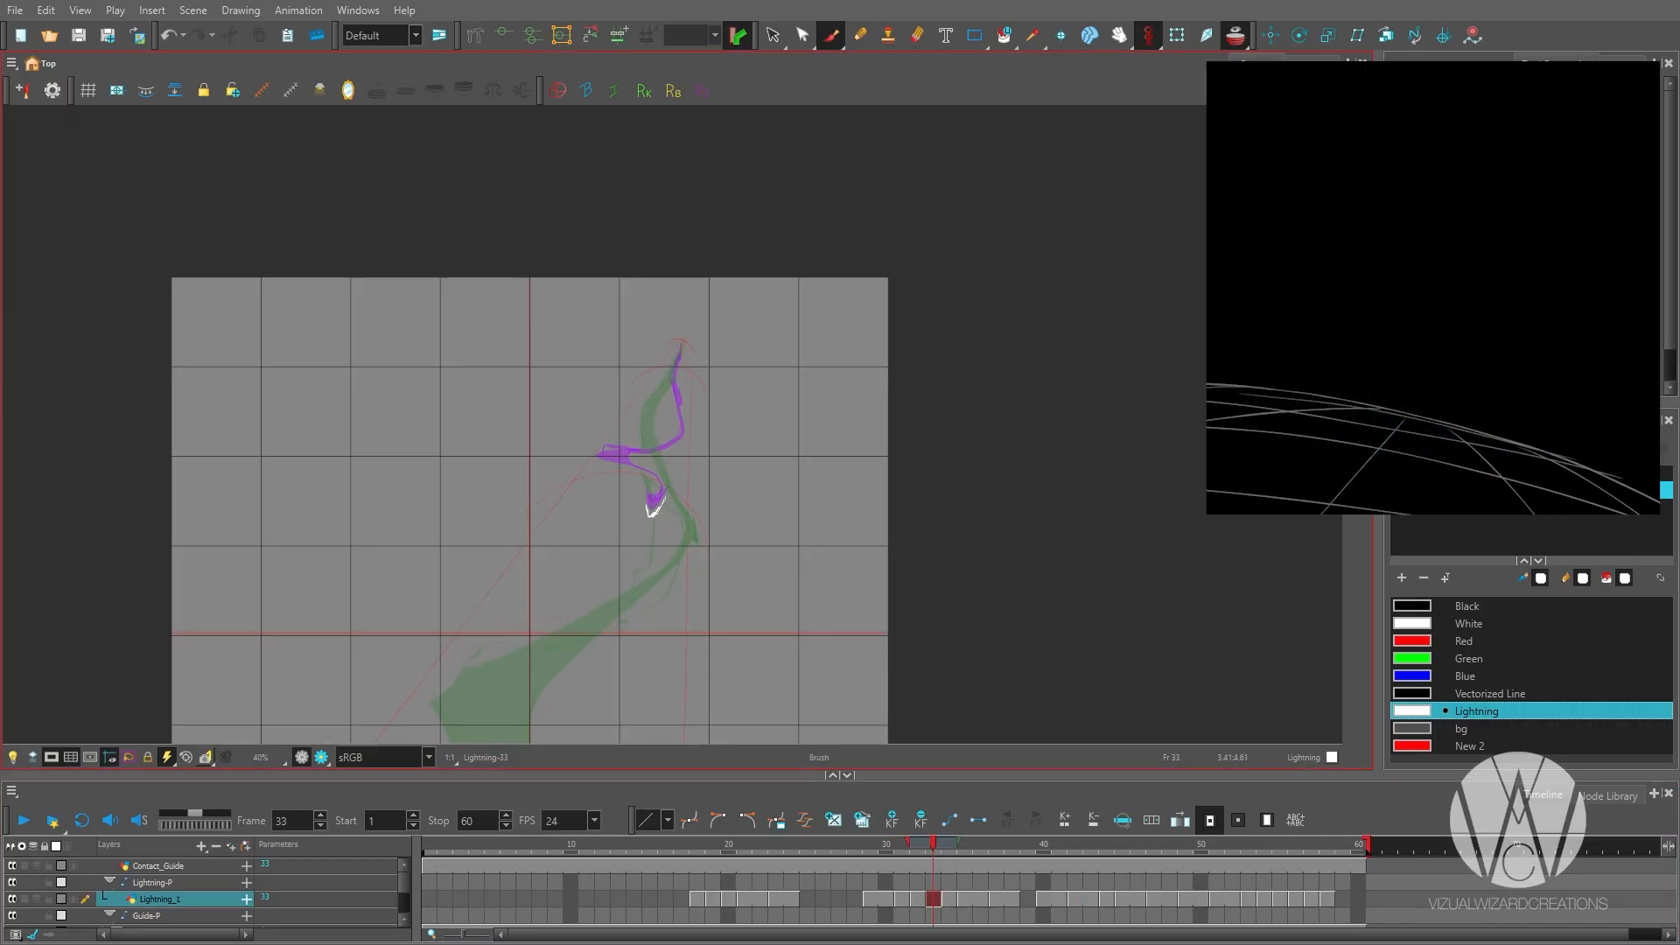
left_click_drag(680, 343, 685, 420)
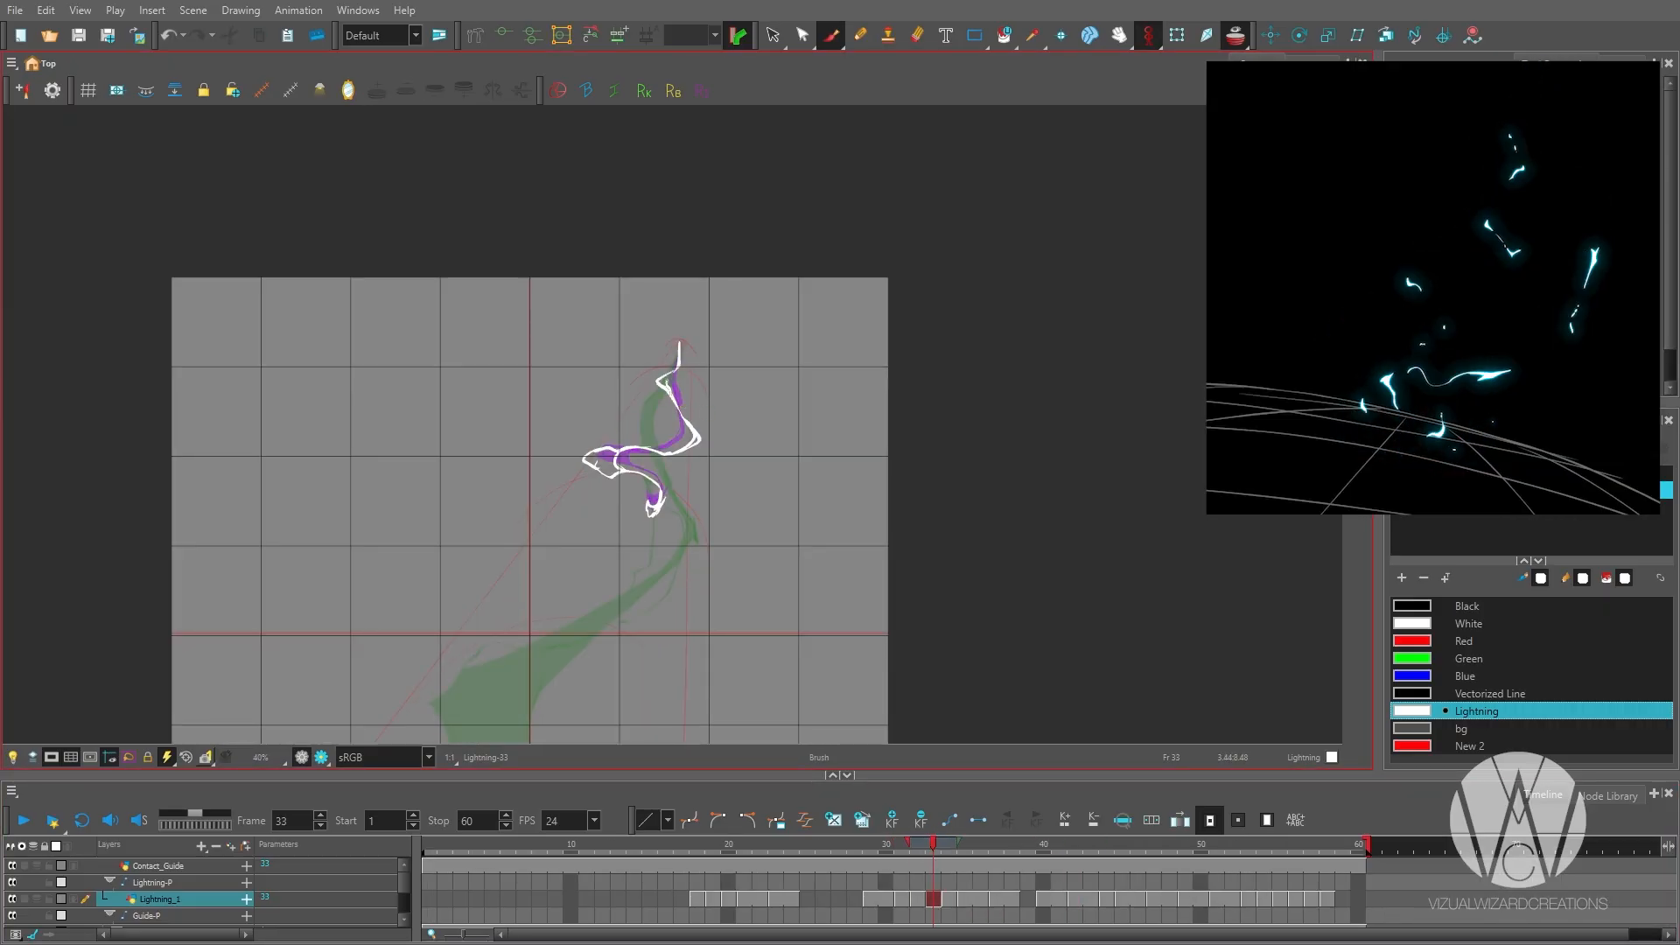
left_click_drag(783, 498, 849, 461)
Insert another frame, create an empty drawing on frame 34 and start the bolt's hooked lower tip.
key("period")
left_click(933, 901)
key("plus")
left_click(949, 901)
key("alt+shift+r")
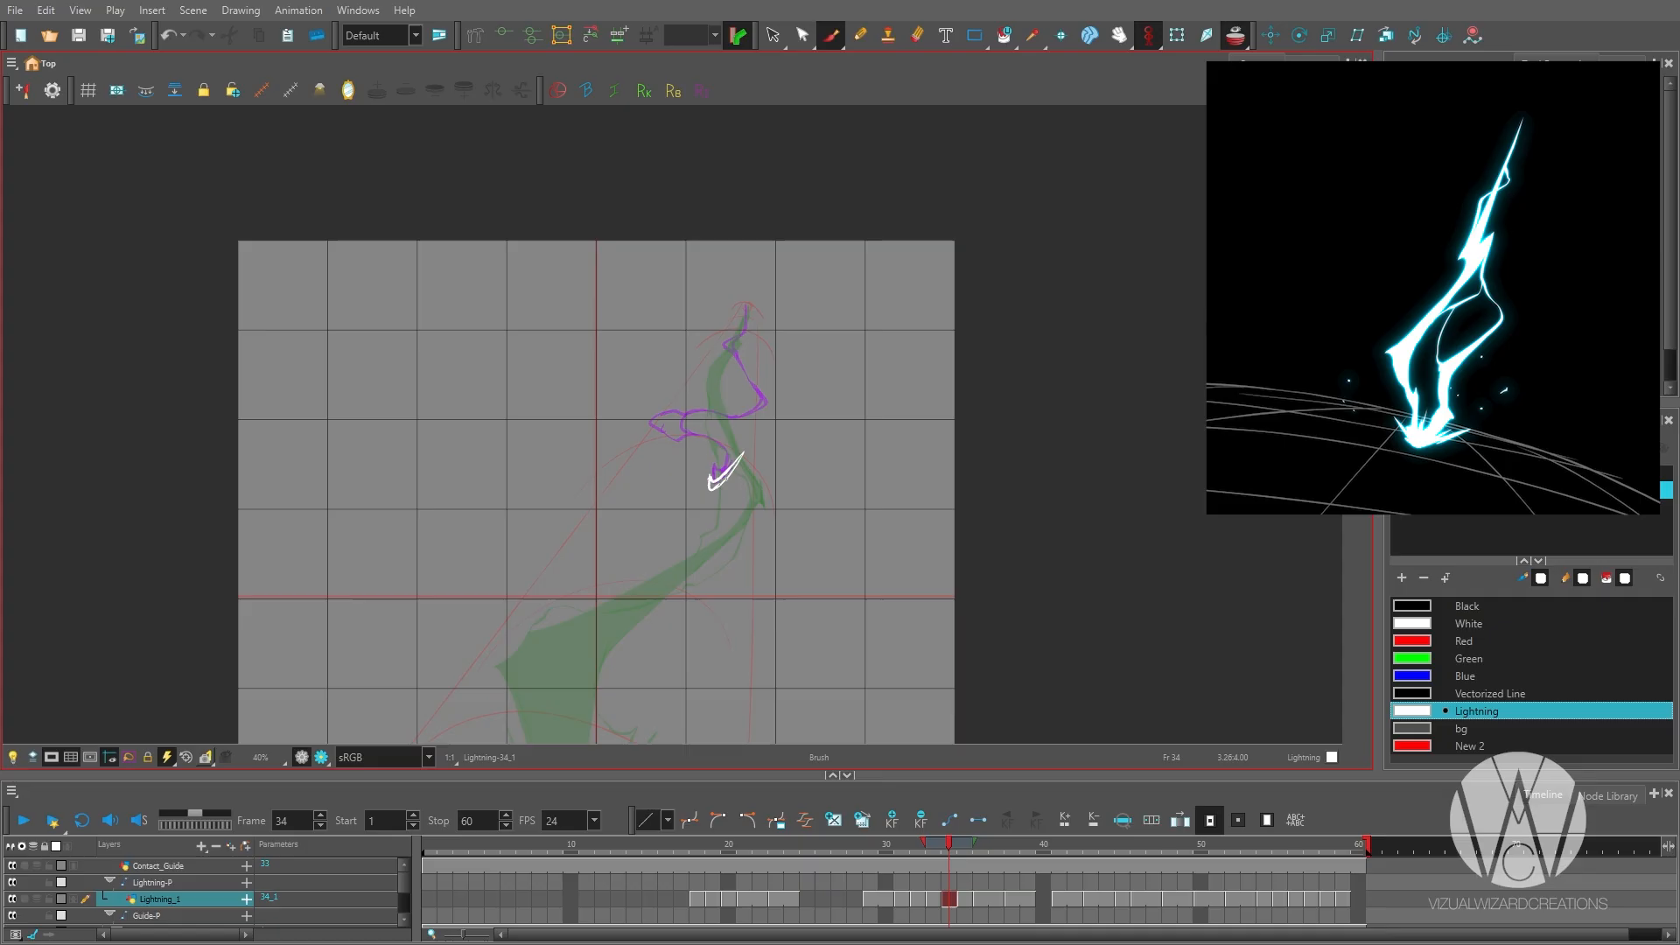
Reshape the pointed left bend of the outlined bolt on frame 33.
key("comma")
key("alt+b")
left_click_drag(716, 411, 640, 423)
left_click_drag(640, 424, 712, 441)
scroll(772, 407, "down", 1)
key("comma")
key("period")
scroll(751, 522, "up", 1)
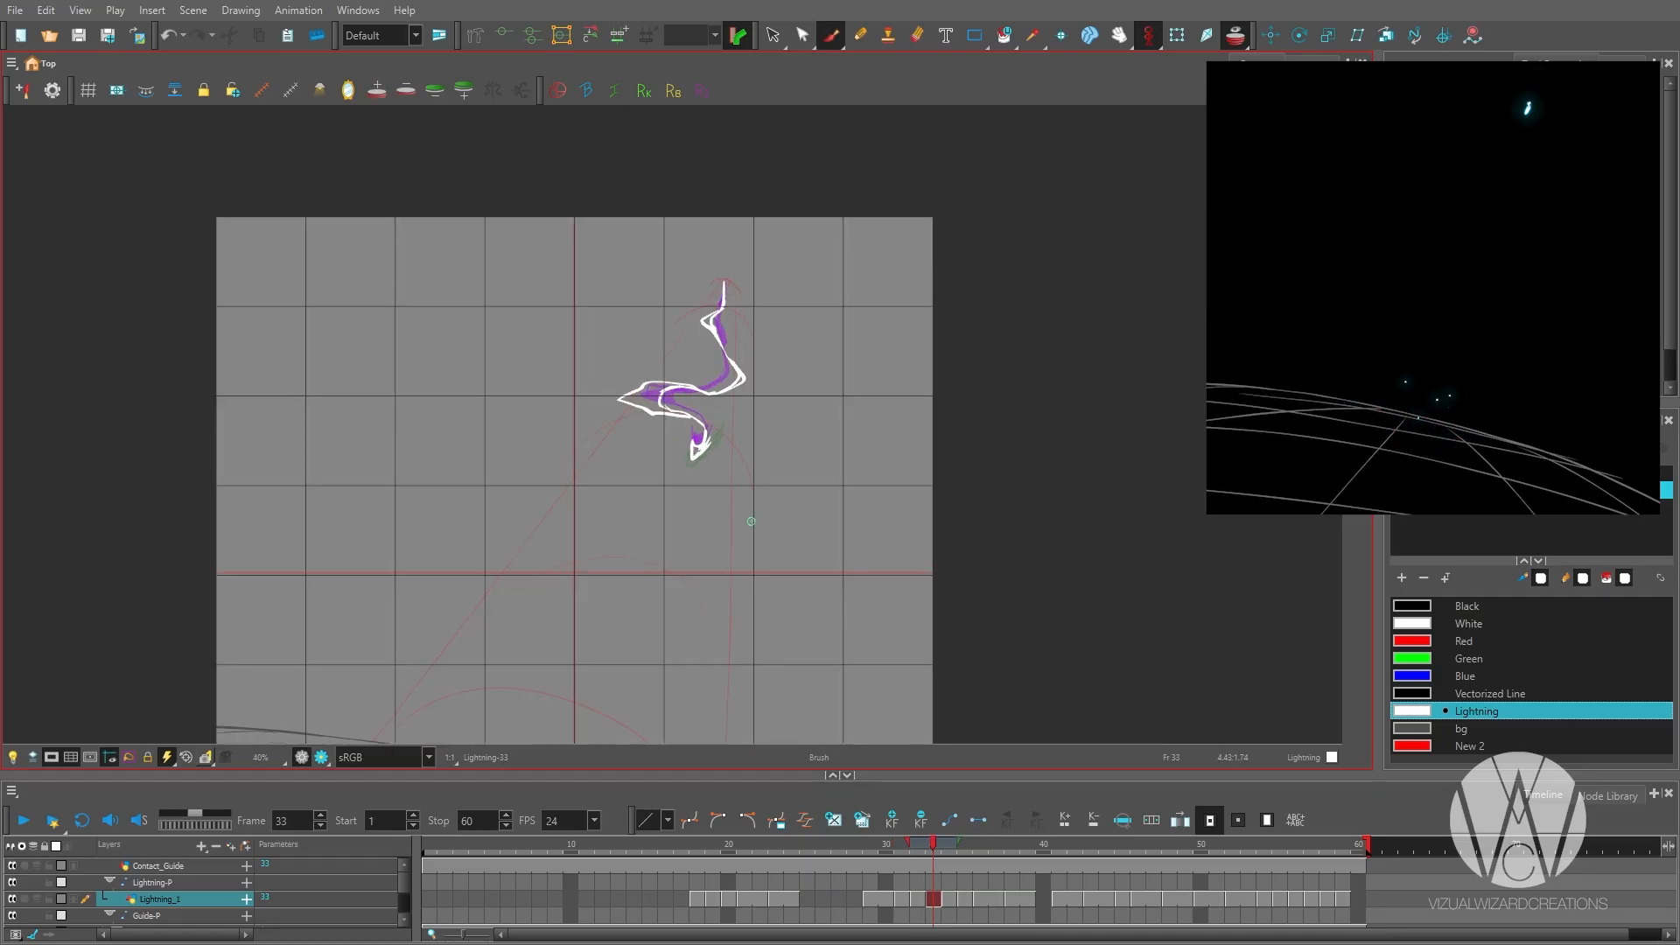
key("alt+b")
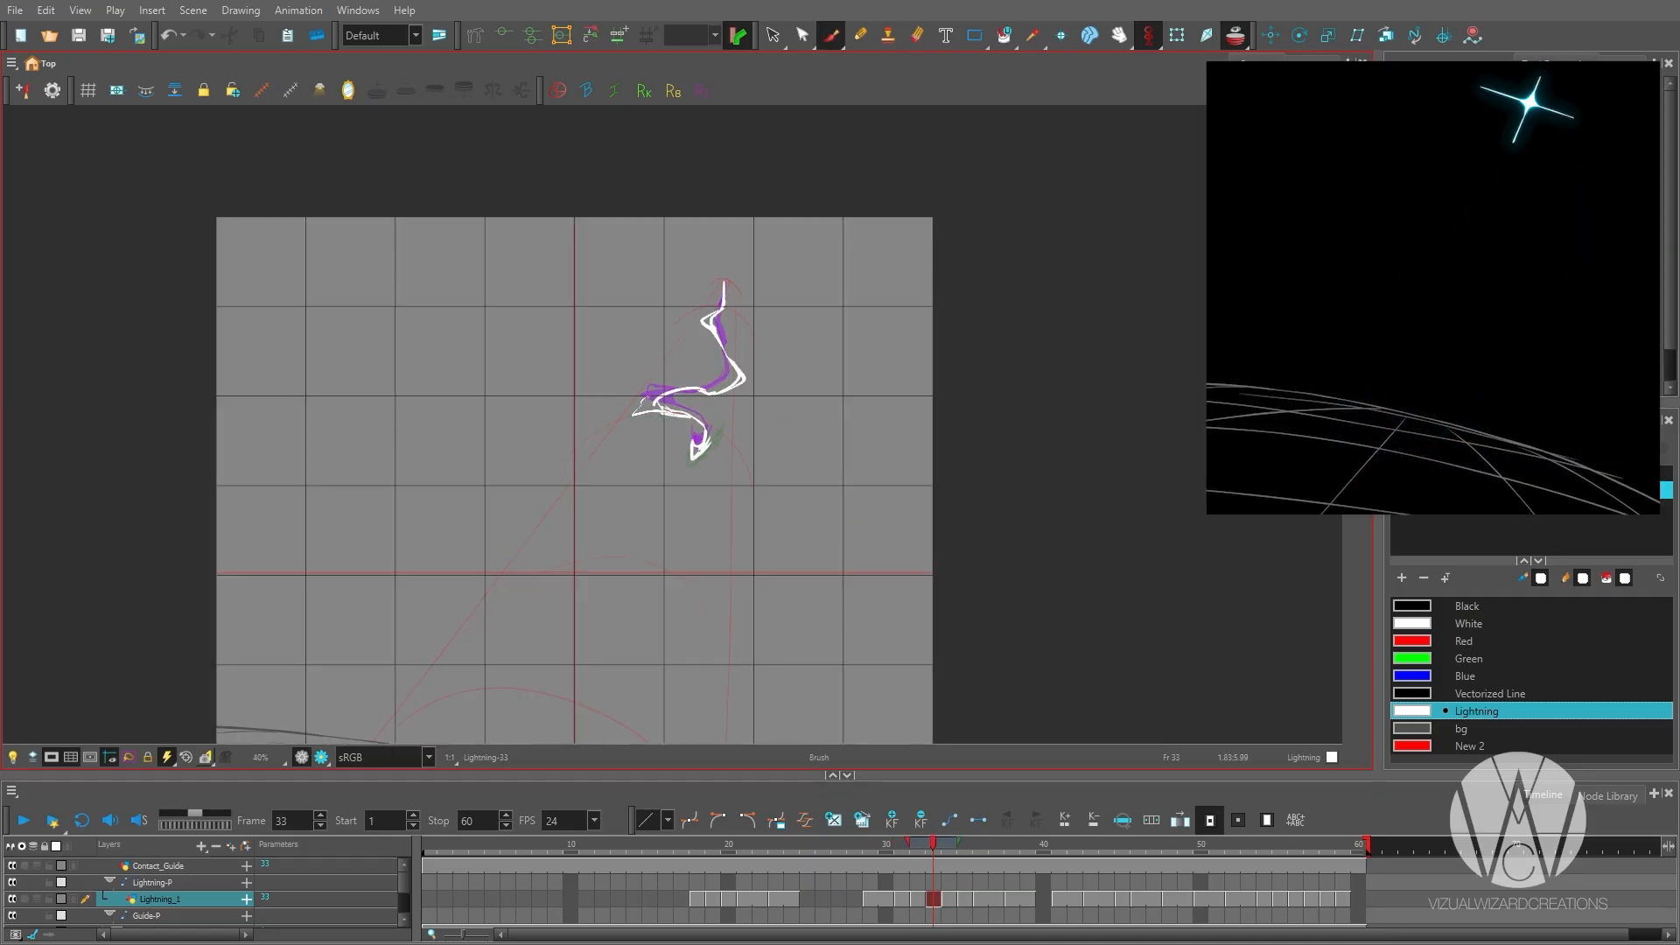
Draw the bolt's sideways bends and lower hook on frame 34 and fill them with the Lightning colour.
key("period")
mouse_move(624, 421)
left_mouse_down()
mouse_move(717, 416)
mouse_move(671, 415)
mouse_move(757, 376)
left_mouse_up()
scroll(743, 391, "up", 1)
key("alt+i")
left_click(750, 378)
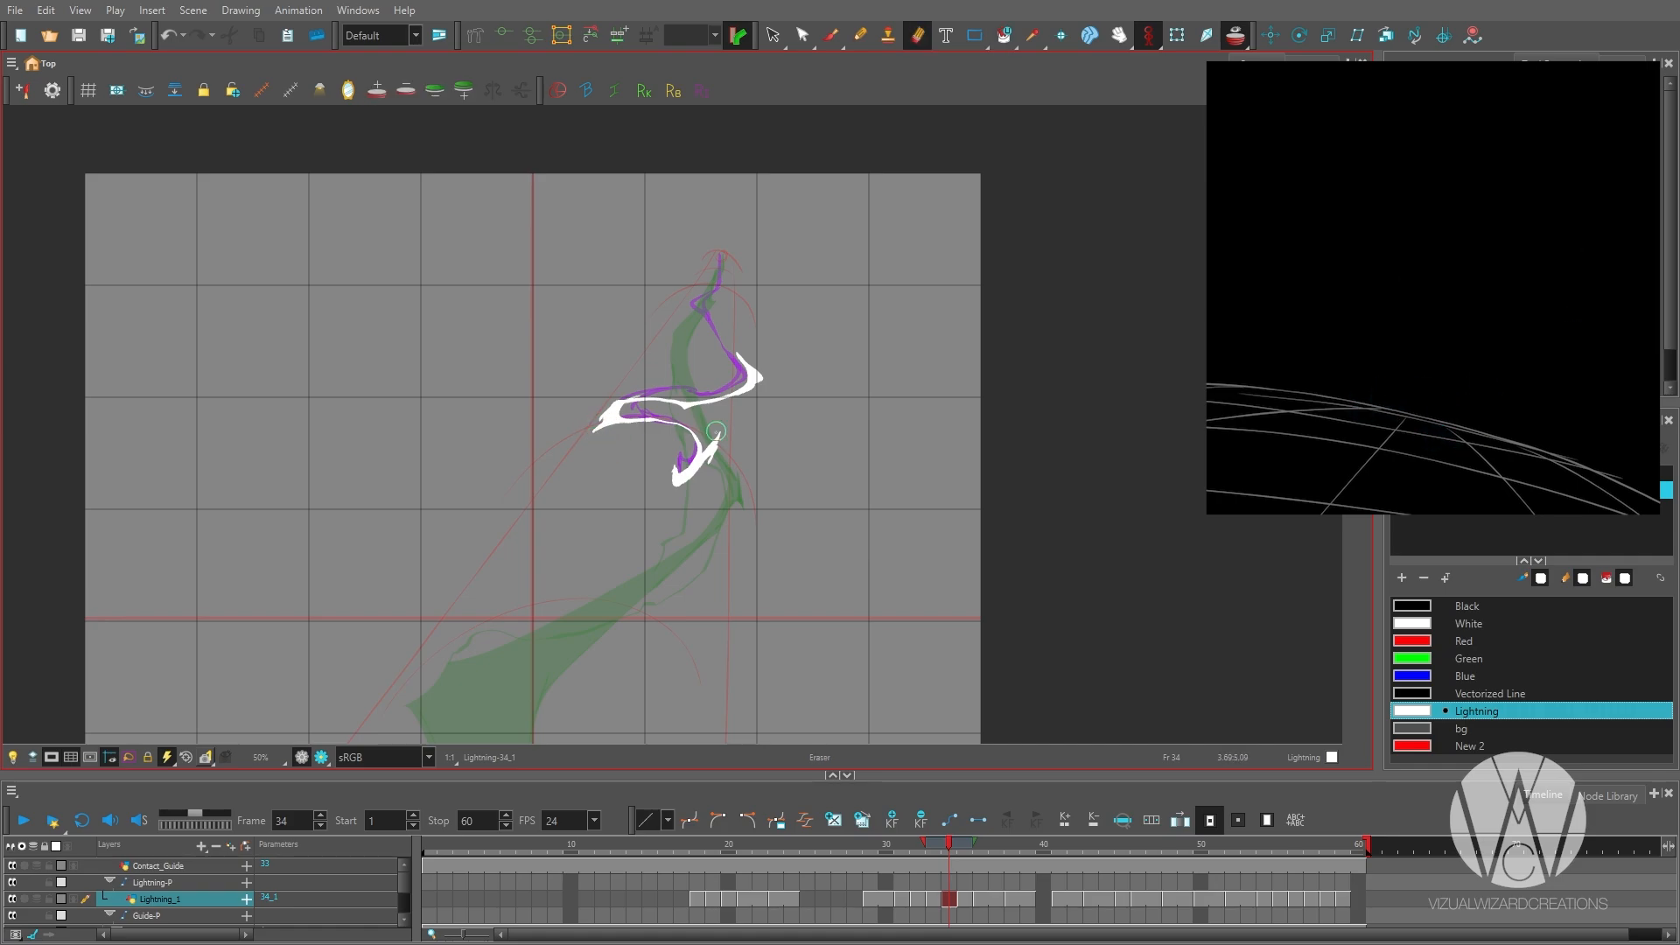
key("alt+i")
Clean up the zigzag bolt on frame 33 and fill its outline with the Lightning colour.
key("comma")
key("alt+b")
key("alt+e")
key("alt+b")
scroll(750, 350, "down", 4)
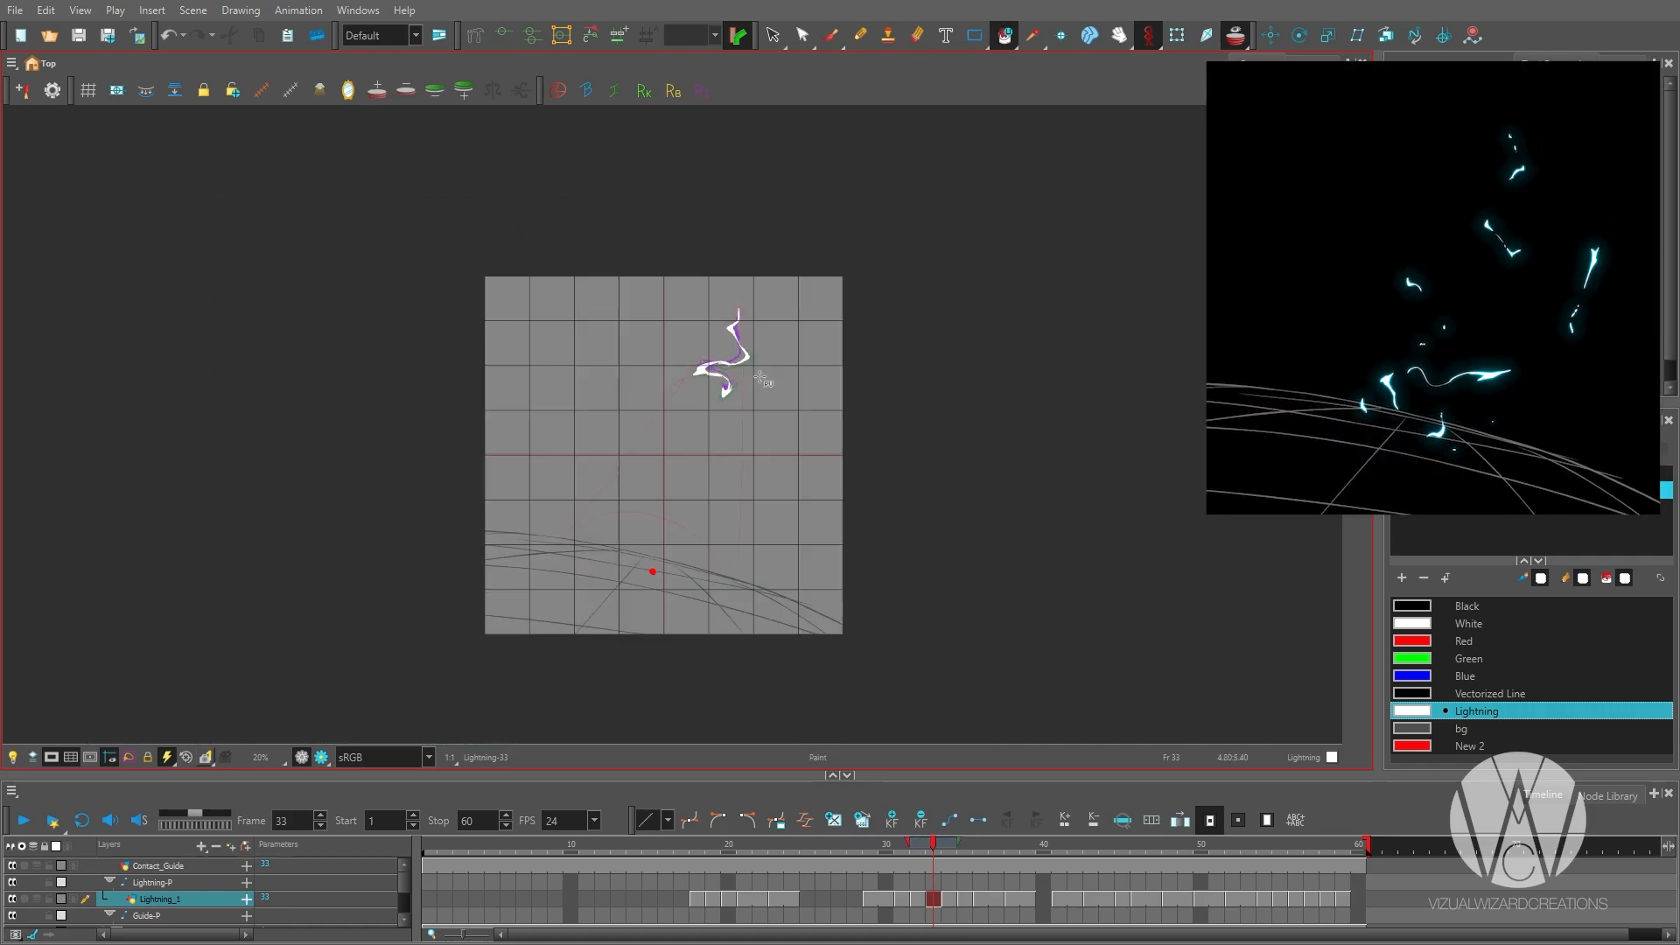
Draw the bolt's upper section up to its starting tip on frame 34 and play back the animation.
key("period")
scroll(749, 350, "up", 3)
key("alt+b")
left_click_drag(740, 348, 727, 289)
scroll(740, 316, "down", 4)
key("shift+Return")
Extend the bolt's exposures by two frames and create an empty Lightning_1 drawing on frame 36.
left_click(902, 899)
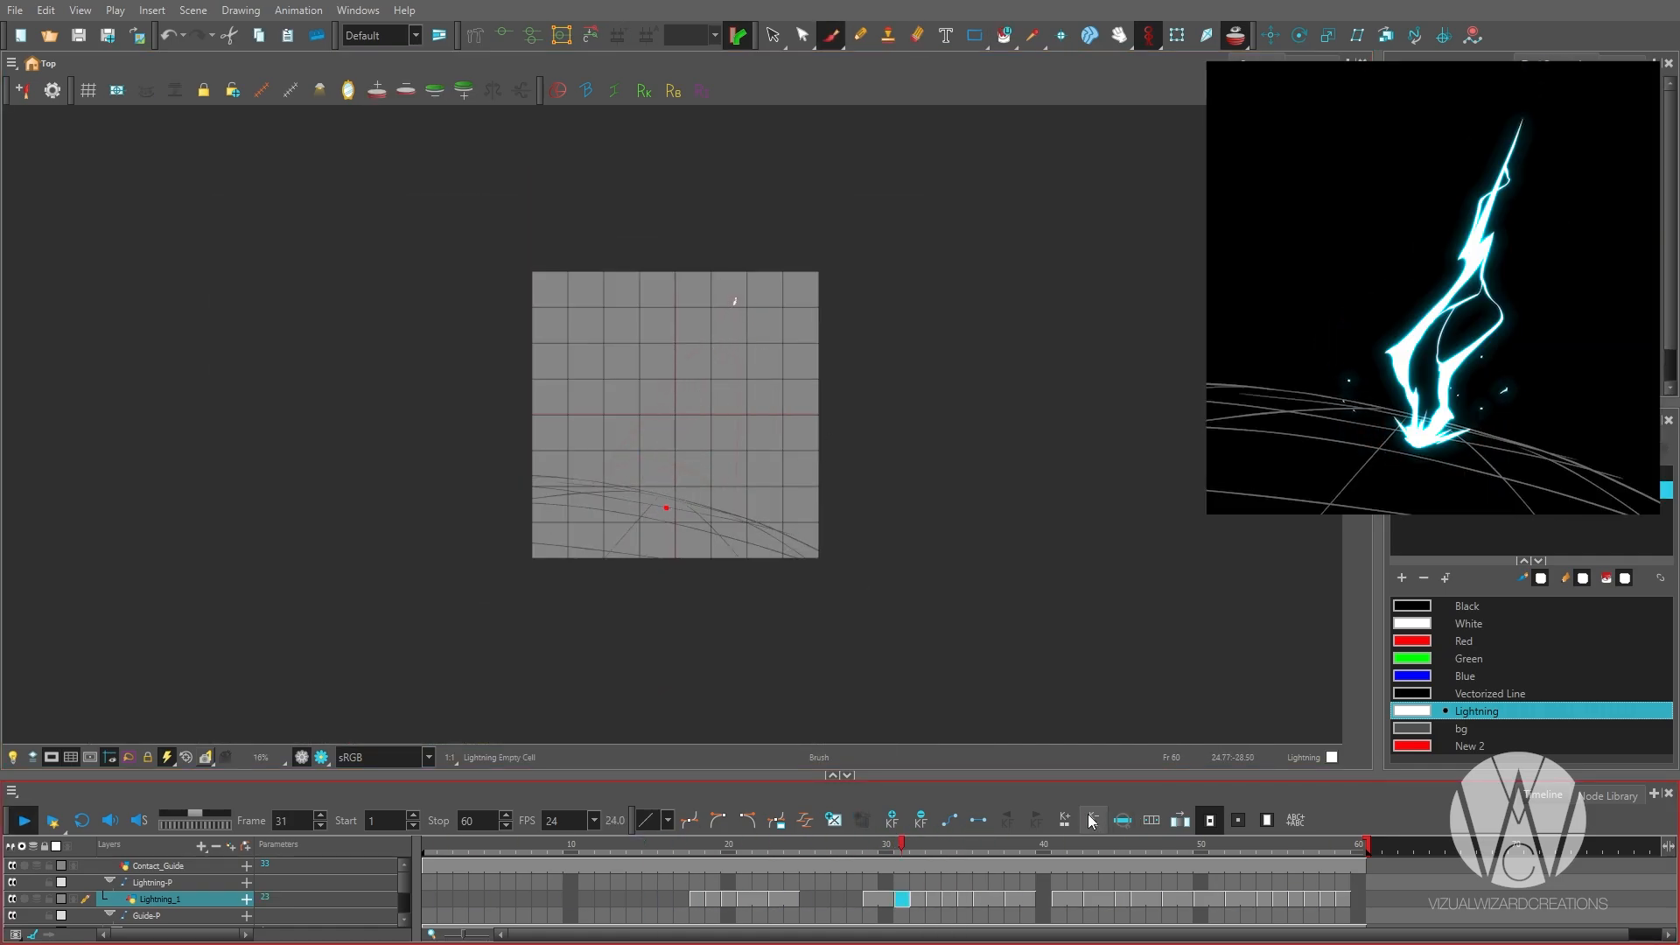
left_click(933, 901)
key("plus")
left_click(968, 902)
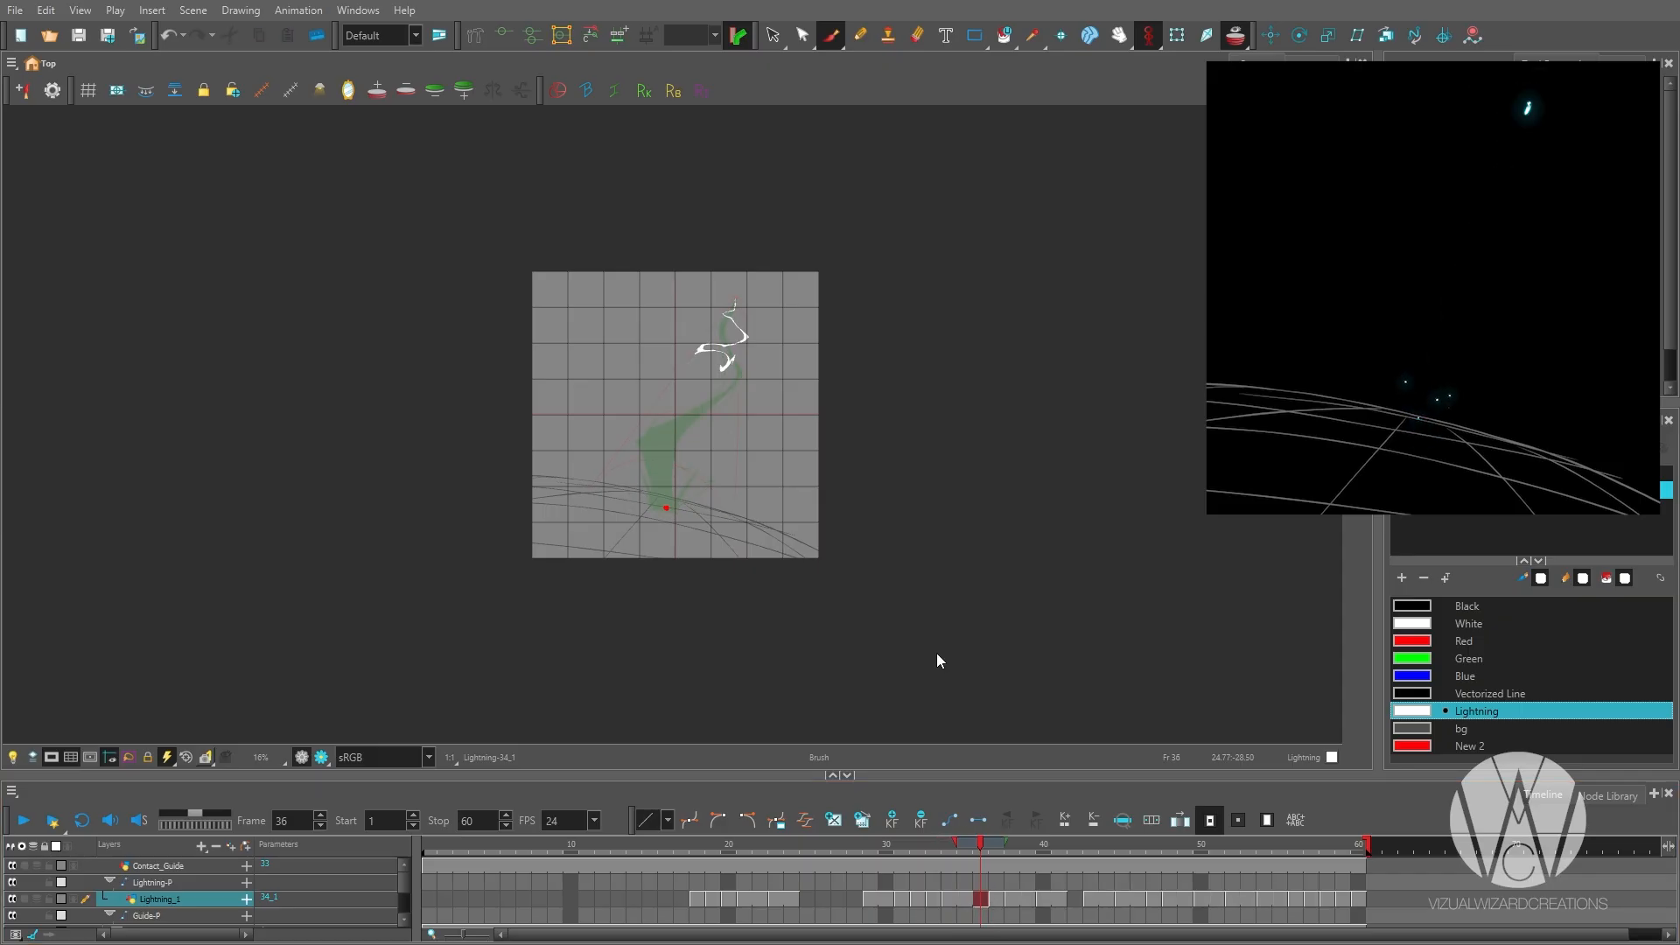
key("alt+shift+r")
Add a drawing layer named Whitescreen through the node view.
left_click(1602, 421)
left_click(1437, 627)
left_click_drag(1436, 626, 1465, 626)
key("ctrl+r")
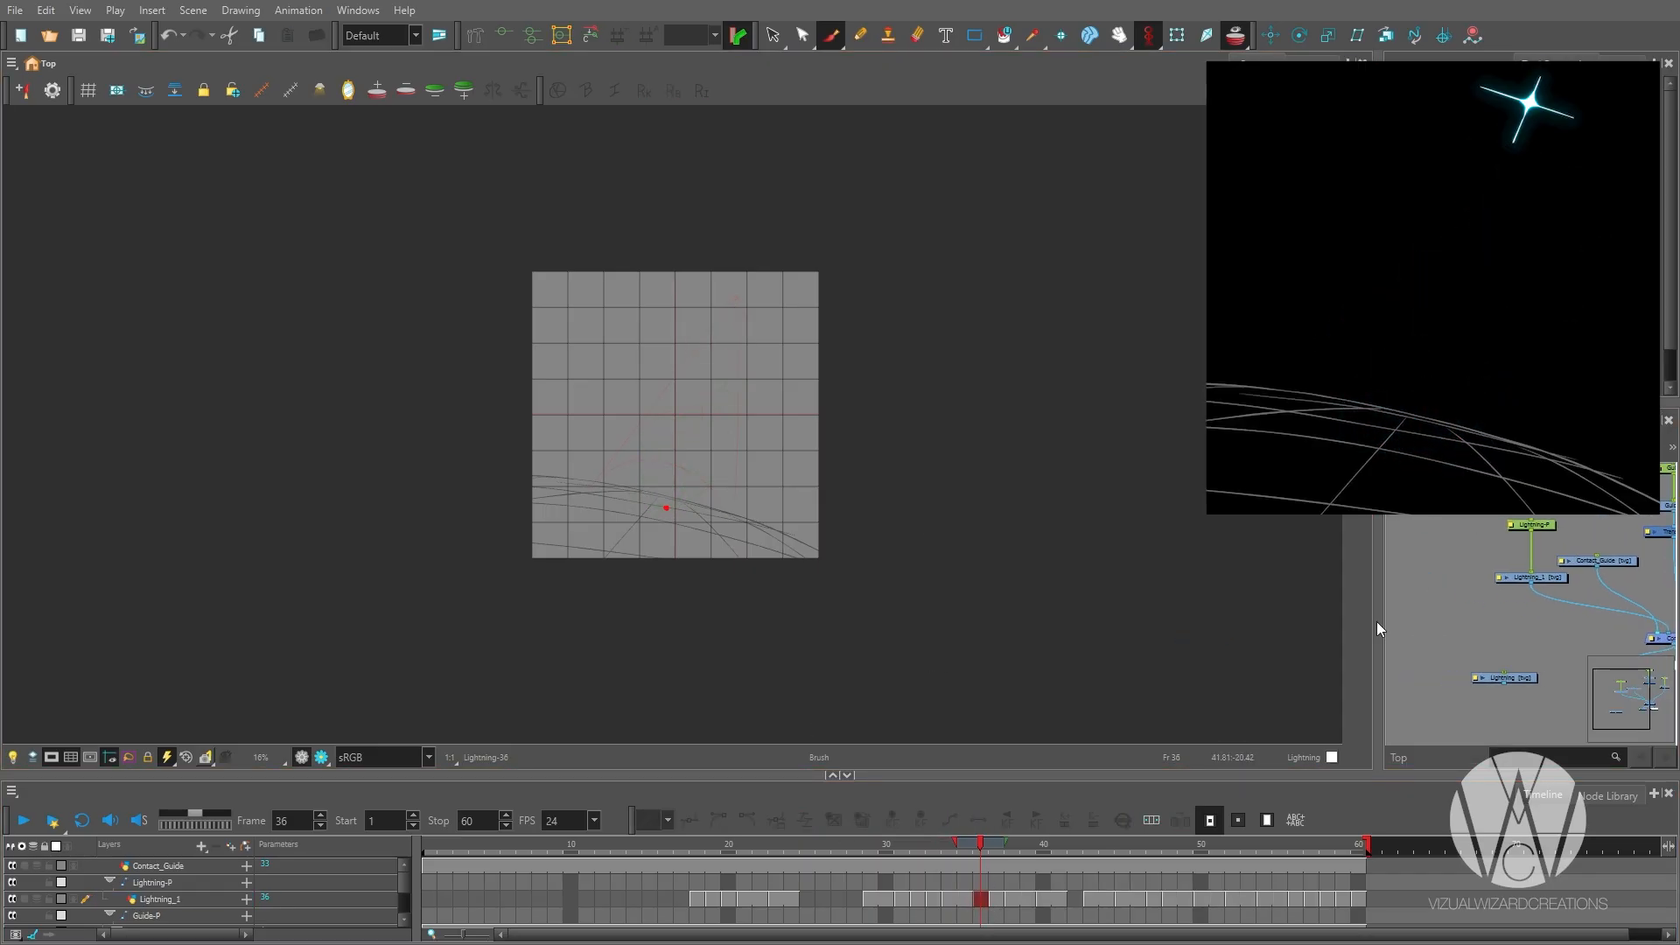
type("Whitescreen")
key("Return")
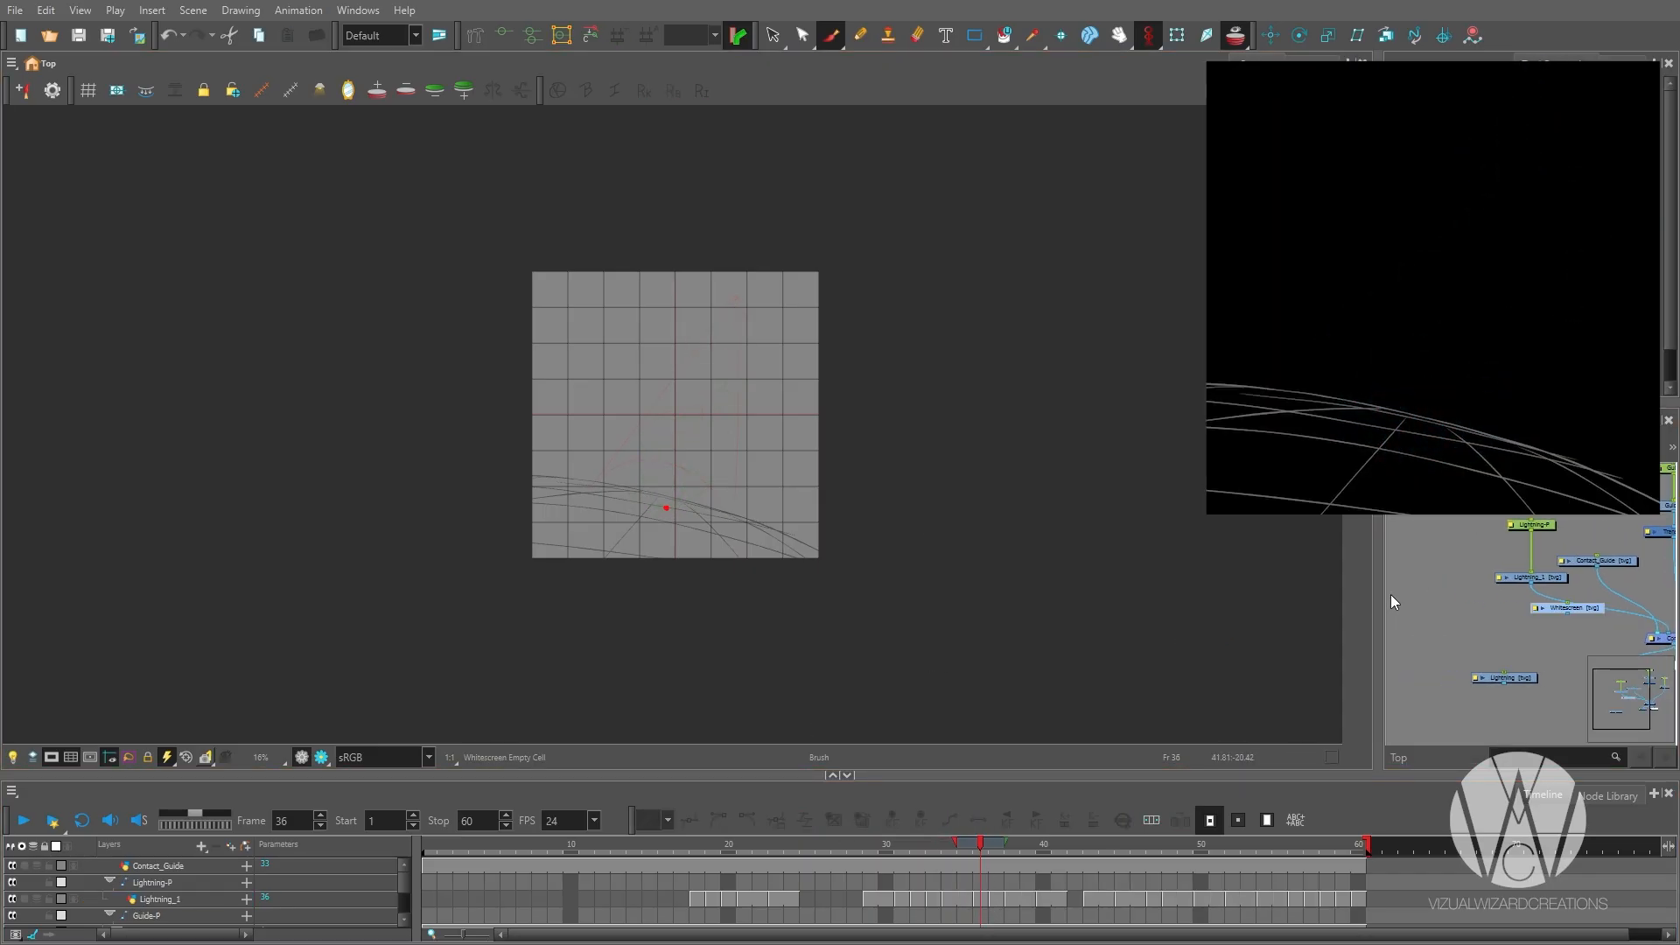
Add a second drawing layer named BlackInk and reposition its node near Whitescreen.
key("ctrl+r")
type("BlackInk")
key("Return")
left_click_drag(1586, 611, 1495, 575)
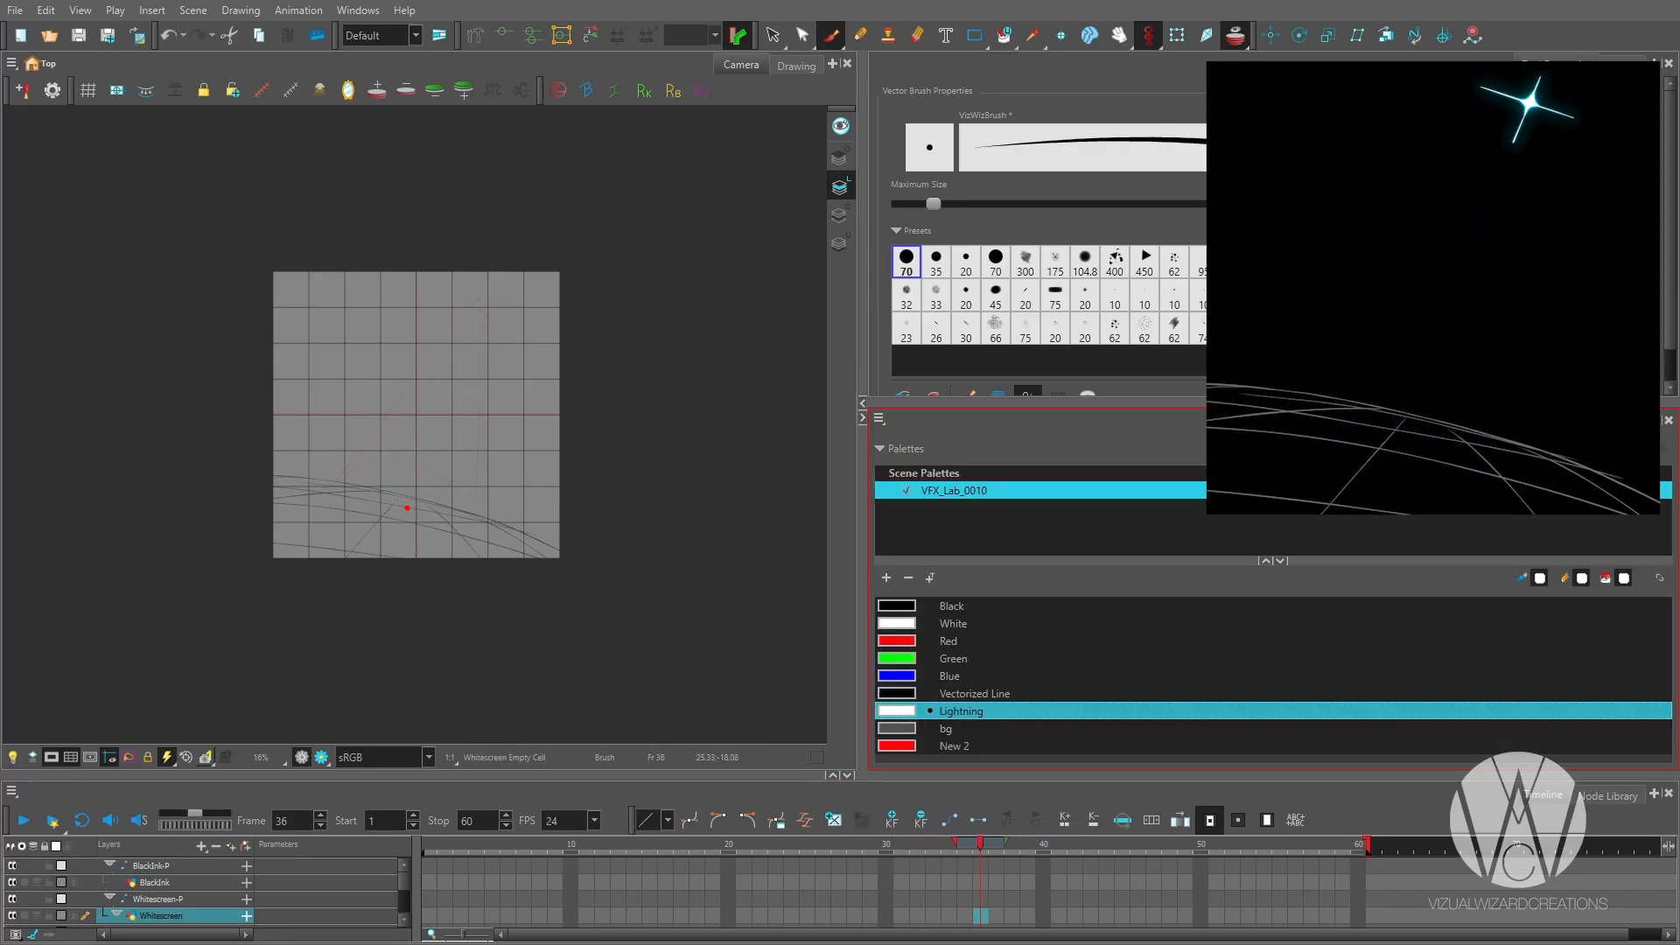
Add a palette colour named White Screen to VFX_Lab_0010.
left_click(887, 578)
left_click(887, 579)
double_click(950, 727)
type("White Screen")
key("Return")
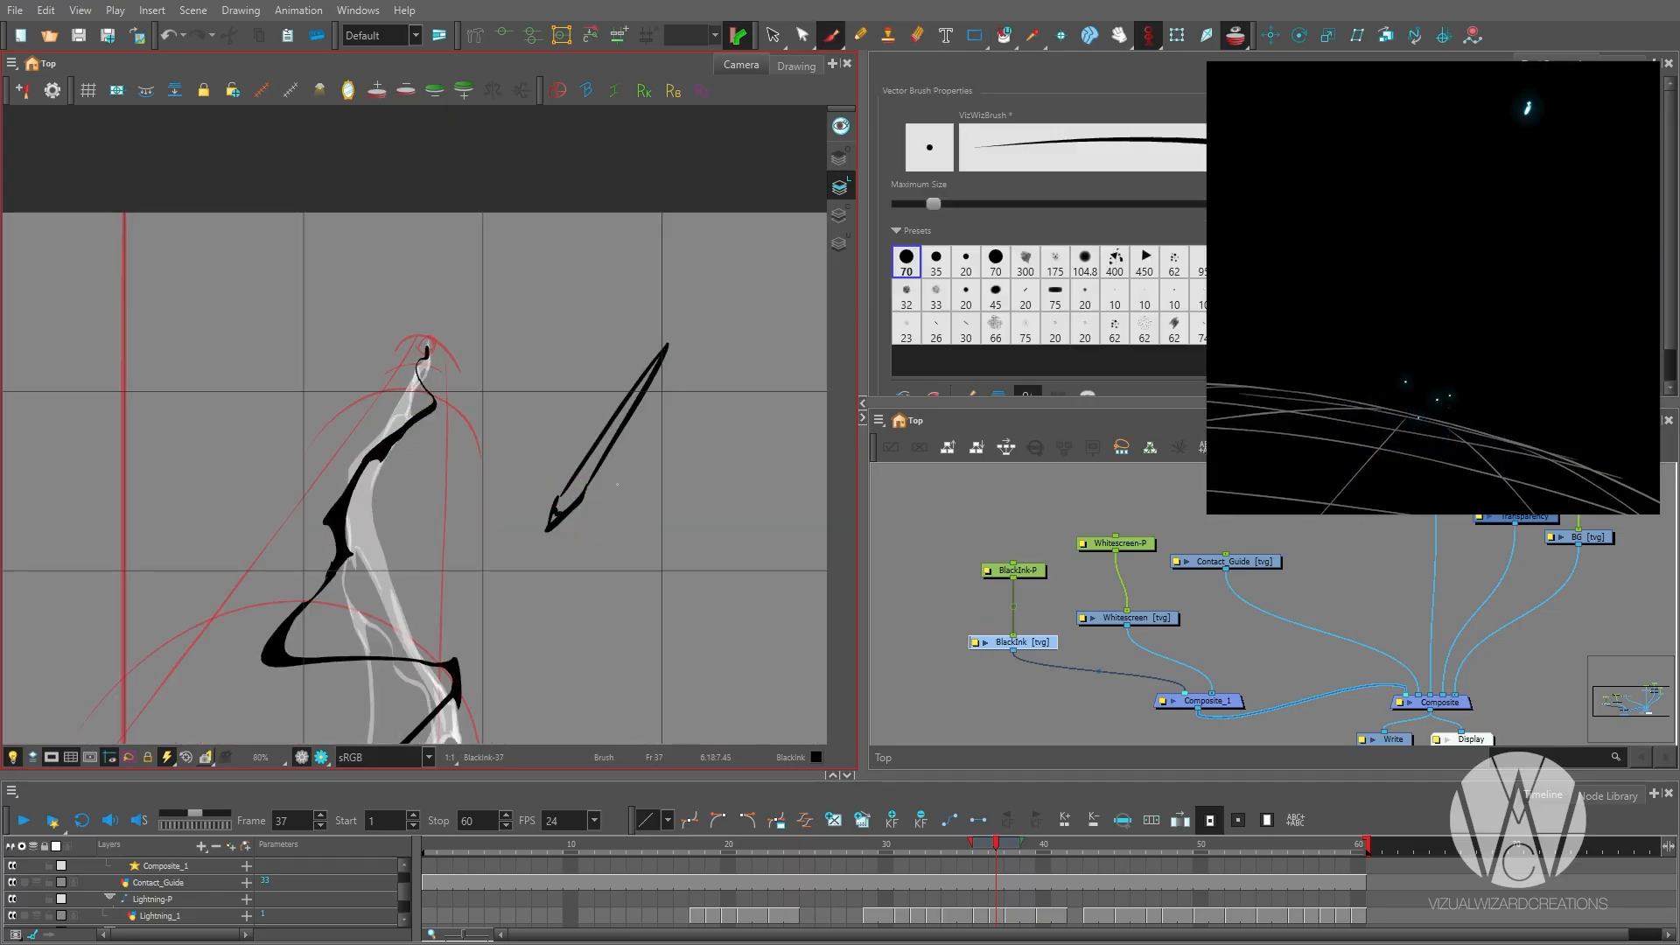
Undo the stray pointed strokes beside the black bolt on frame 37.
key("ctrl+z")
key("ctrl+z")
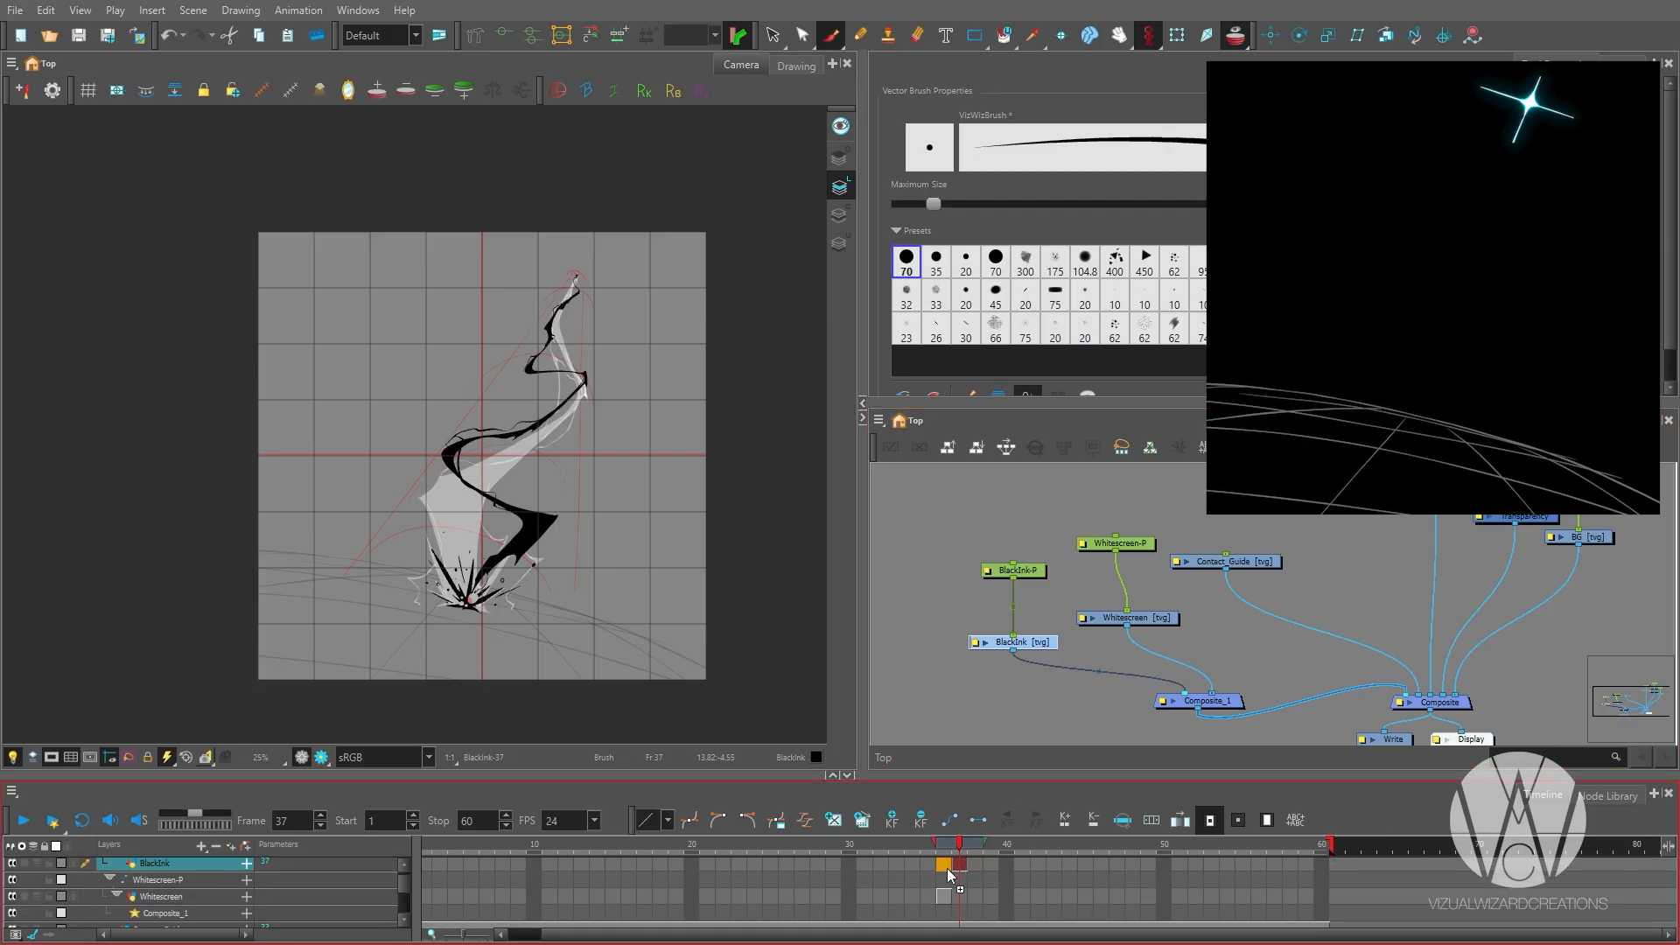
key("Return")
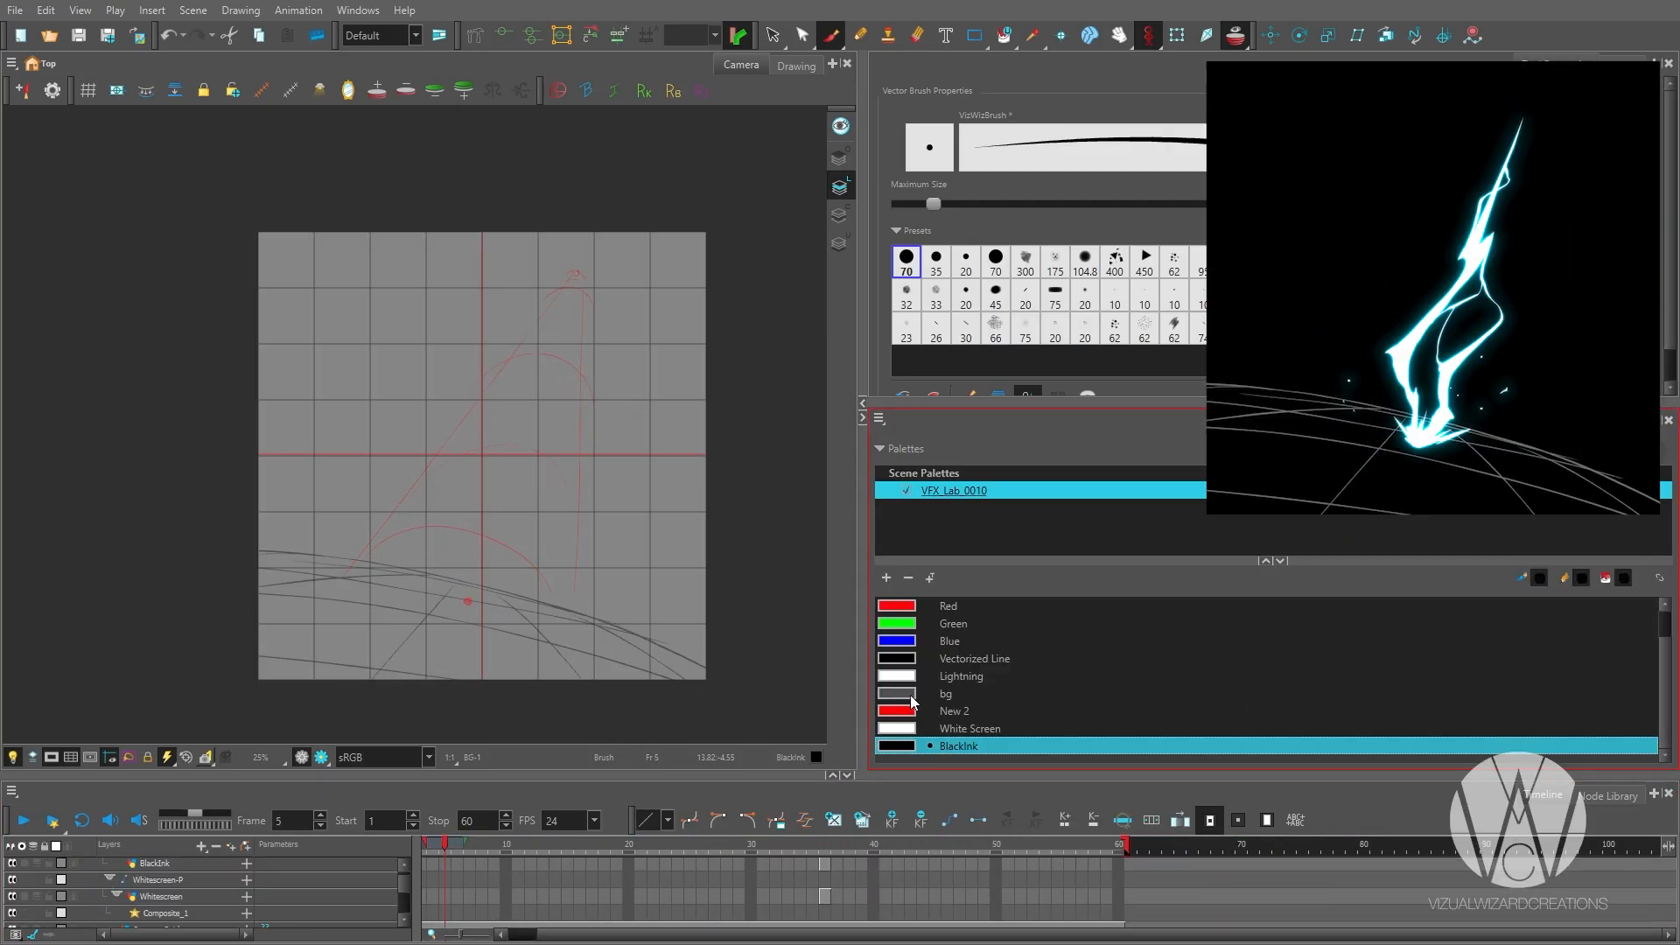
Sketch a loose lightning outline and an oval in the BlackInk colour on frame 5.
left_click(912, 696)
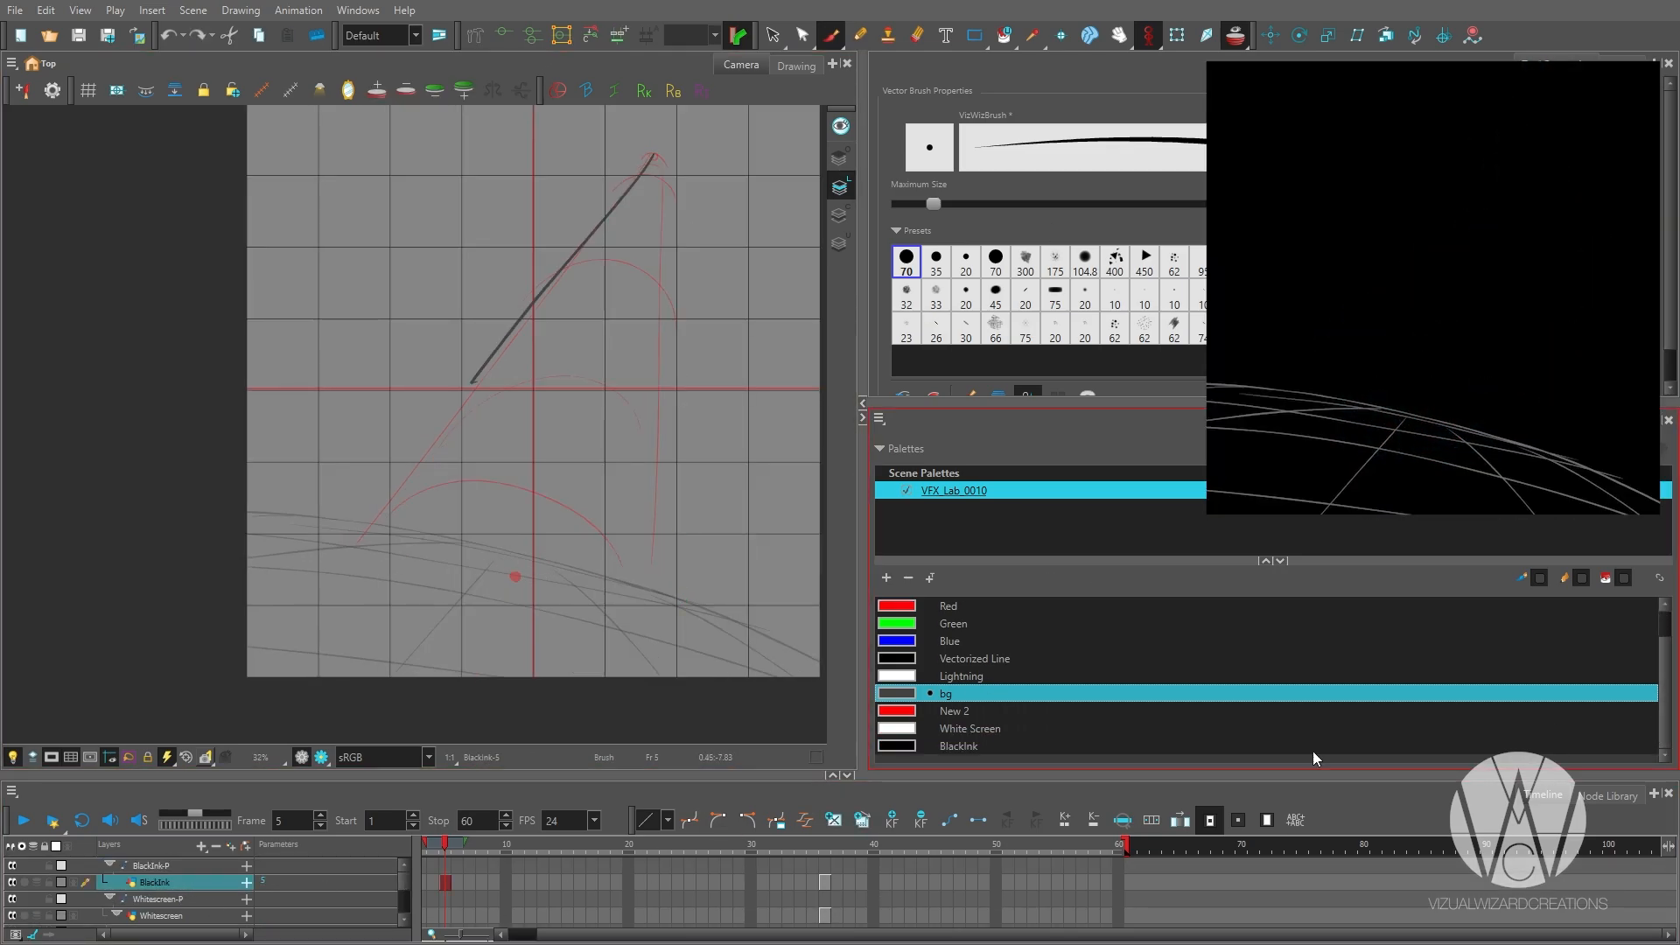
left_click(1314, 749)
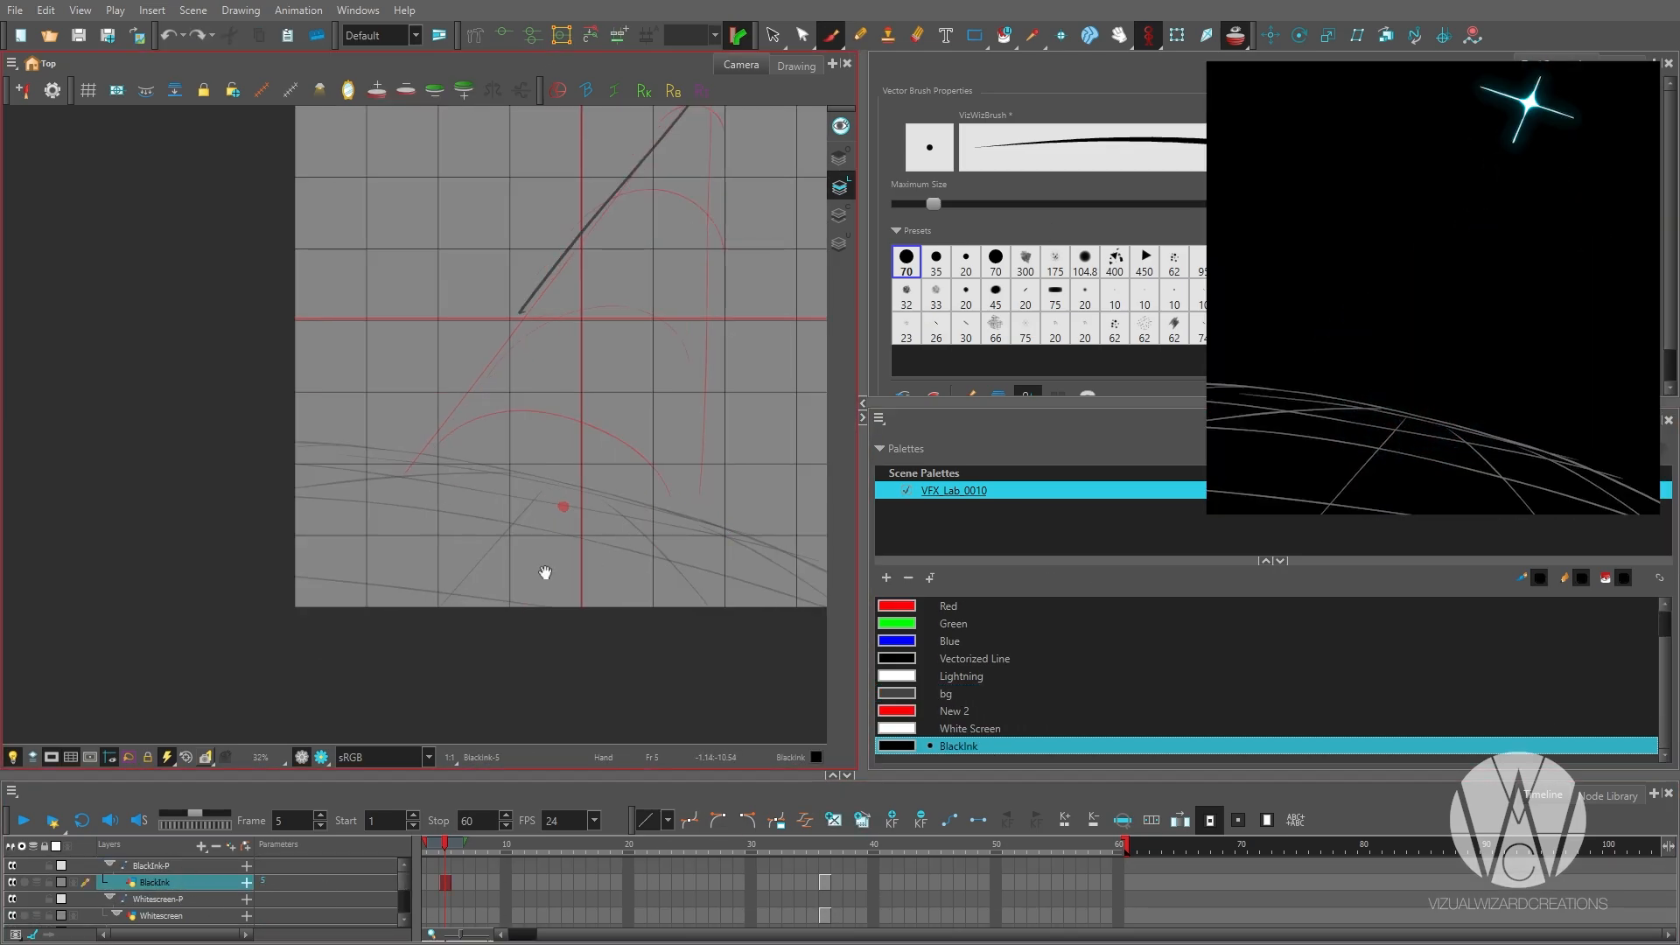
left_click_drag(644, 503, 522, 534)
key("ctrl+z")
left_click_drag(562, 655, 653, 597)
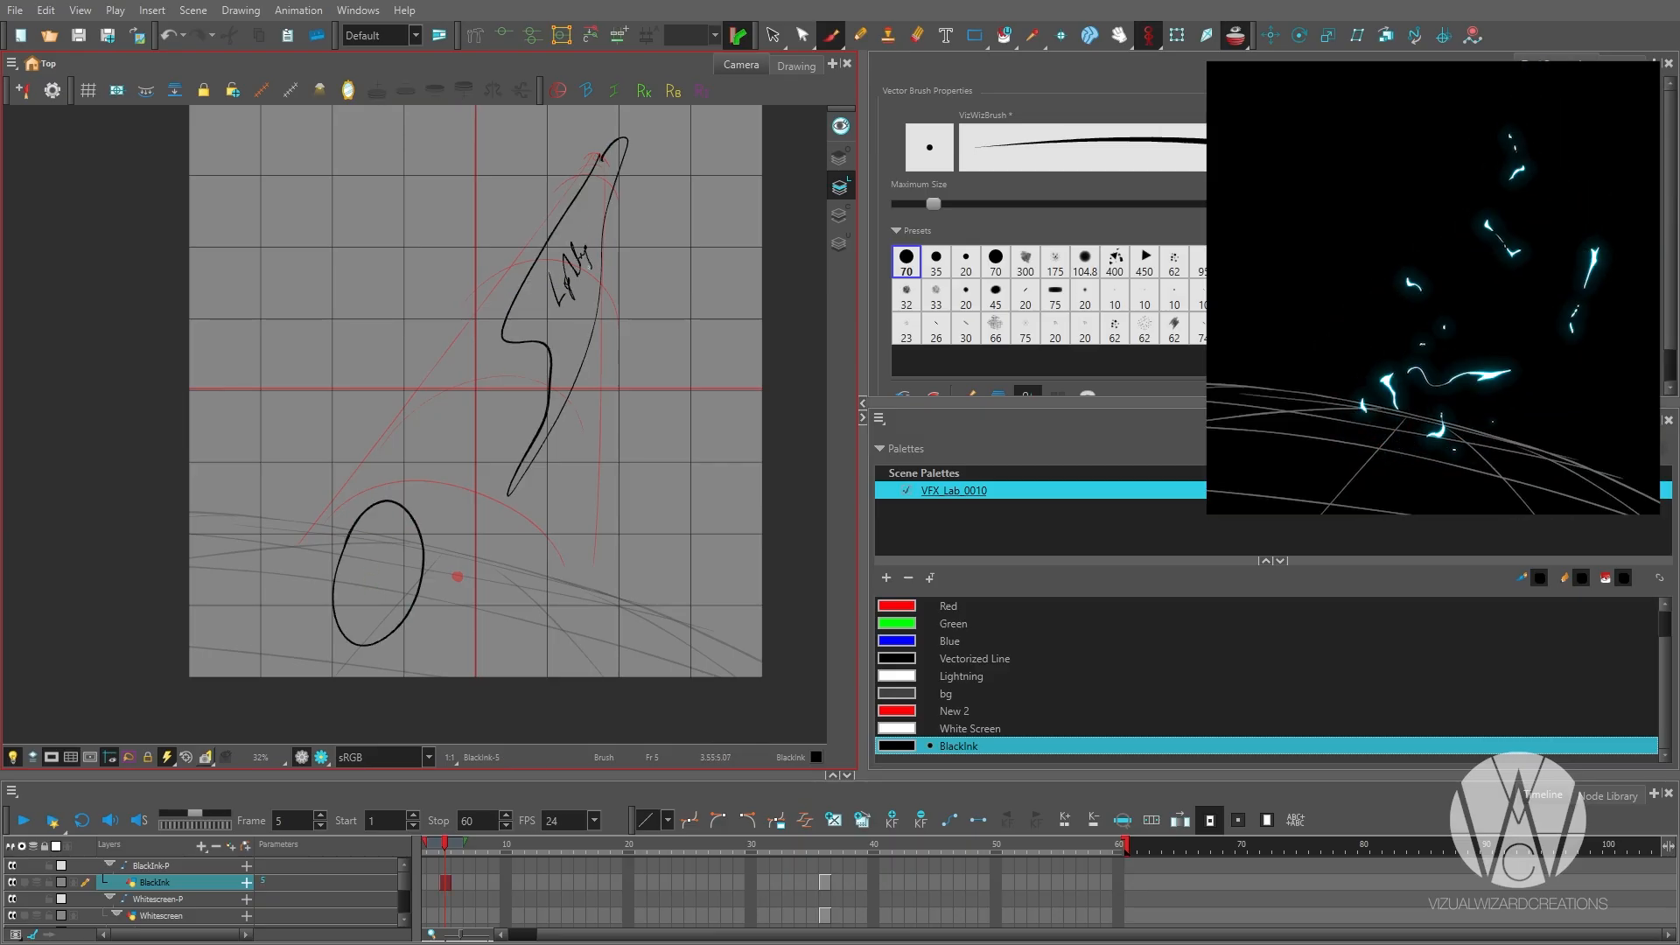
key("Return")
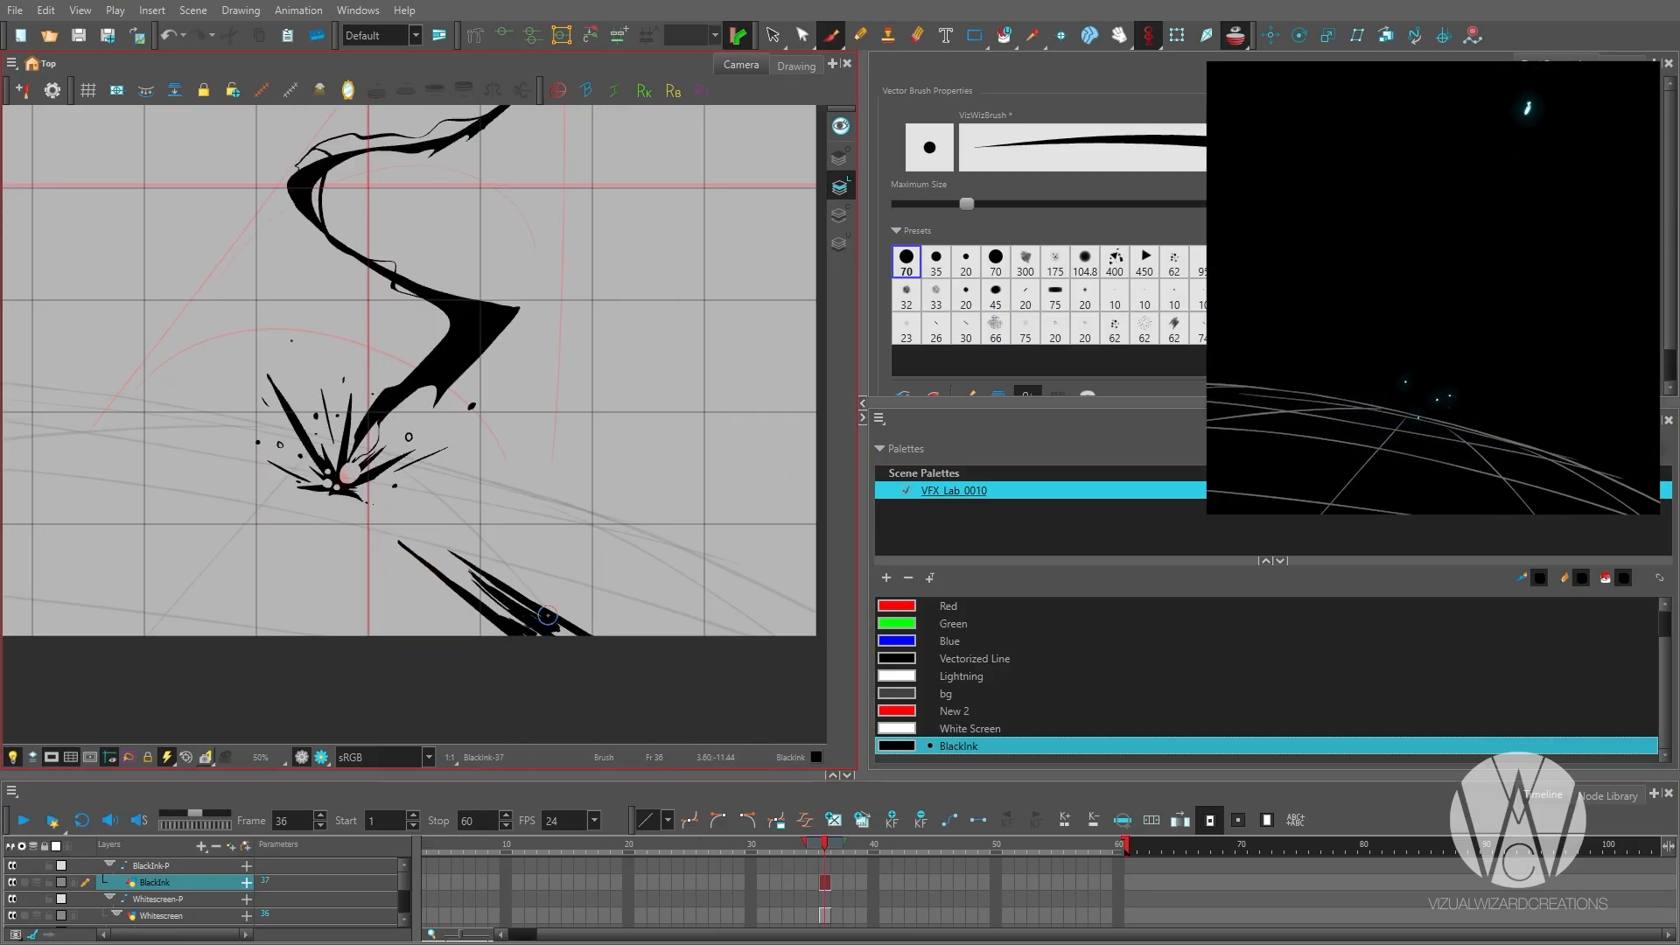
Draw jagged black ground streaks radiating from the impact point to both sides on frame 36.
left_click_drag(471, 496, 551, 529)
left_click_drag(420, 507, 626, 533)
left_click_drag(385, 560, 672, 493)
left_click_drag(734, 470, 441, 521)
left_click_drag(683, 499, 455, 521)
left_click_drag(502, 514, 433, 554)
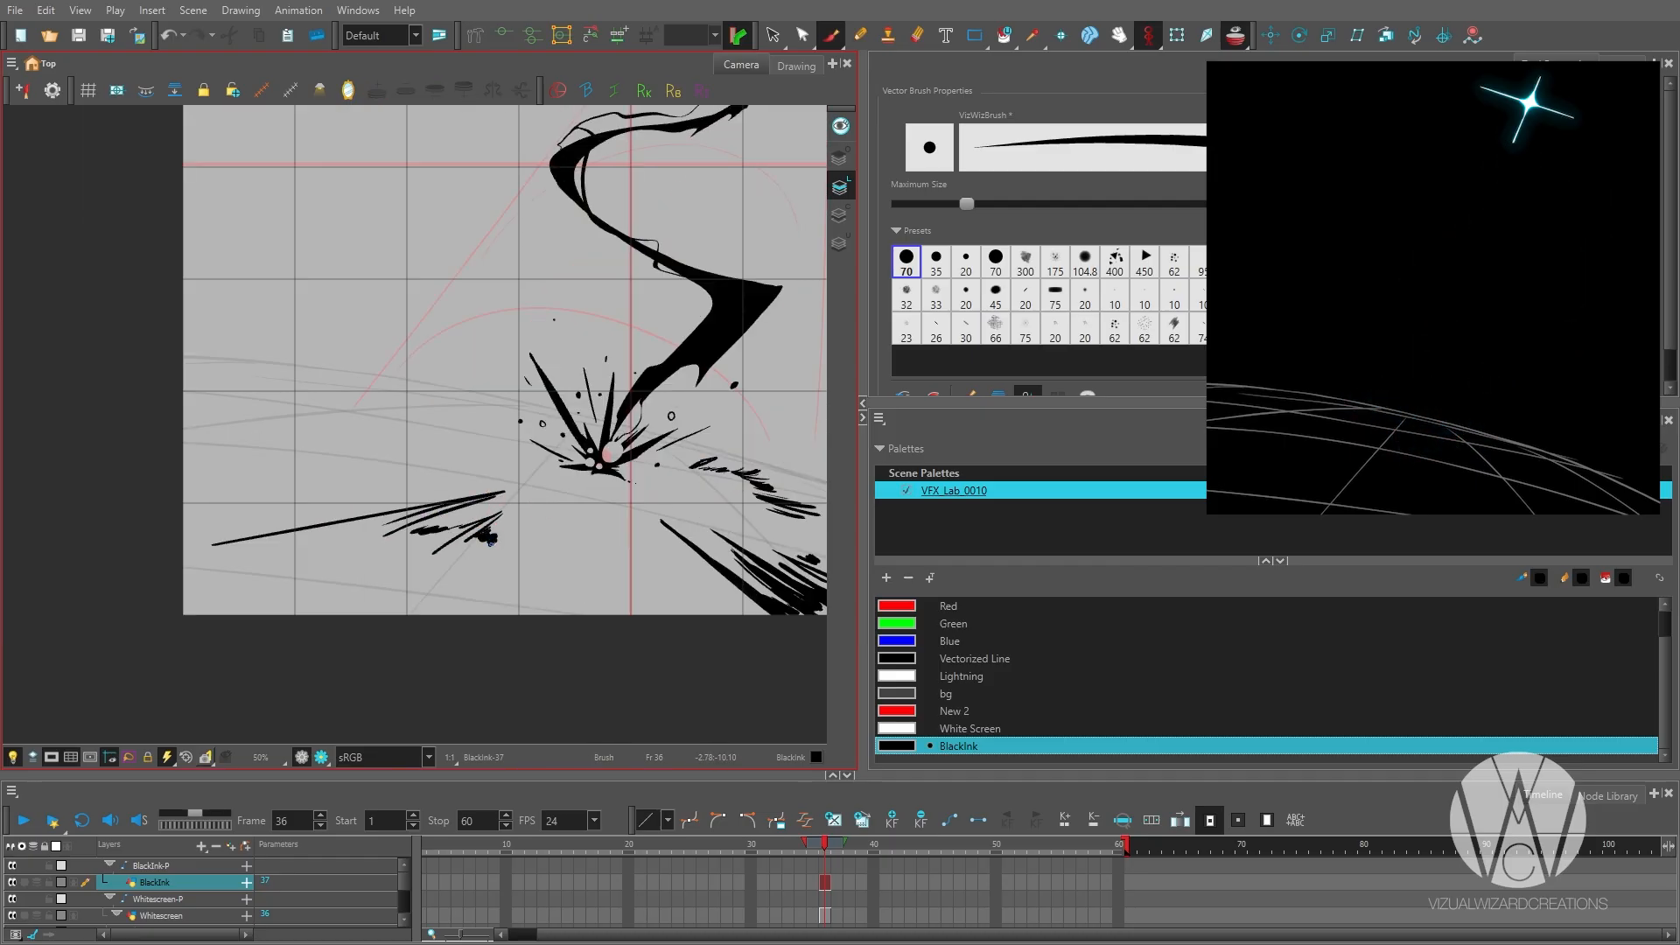
Shorten the tip of the long left streak and add a second streak cluster behind it on frame 36.
key("alt+e")
left_click_drag(183, 543, 307, 540)
key("alt+b")
left_click_drag(279, 404, 429, 429)
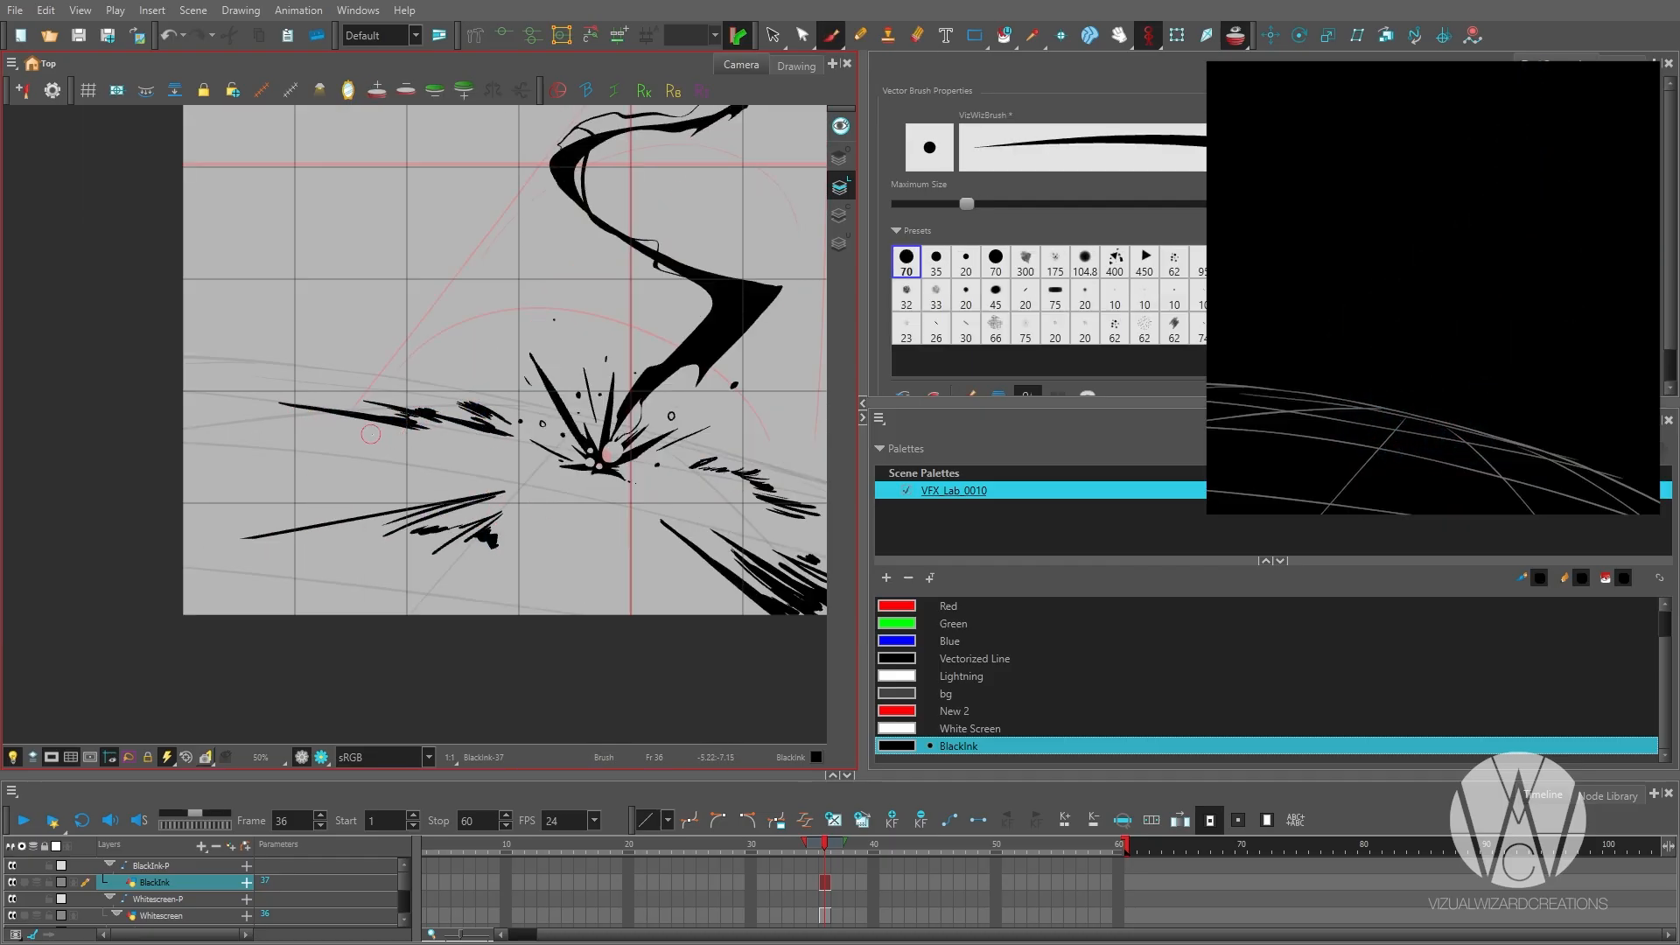
Thicken both streak clusters left of the impact with more jagged strokes on frame 36.
left_click_drag(505, 510, 432, 559)
left_click_drag(345, 515, 674, 497)
left_click_drag(824, 469, 692, 479)
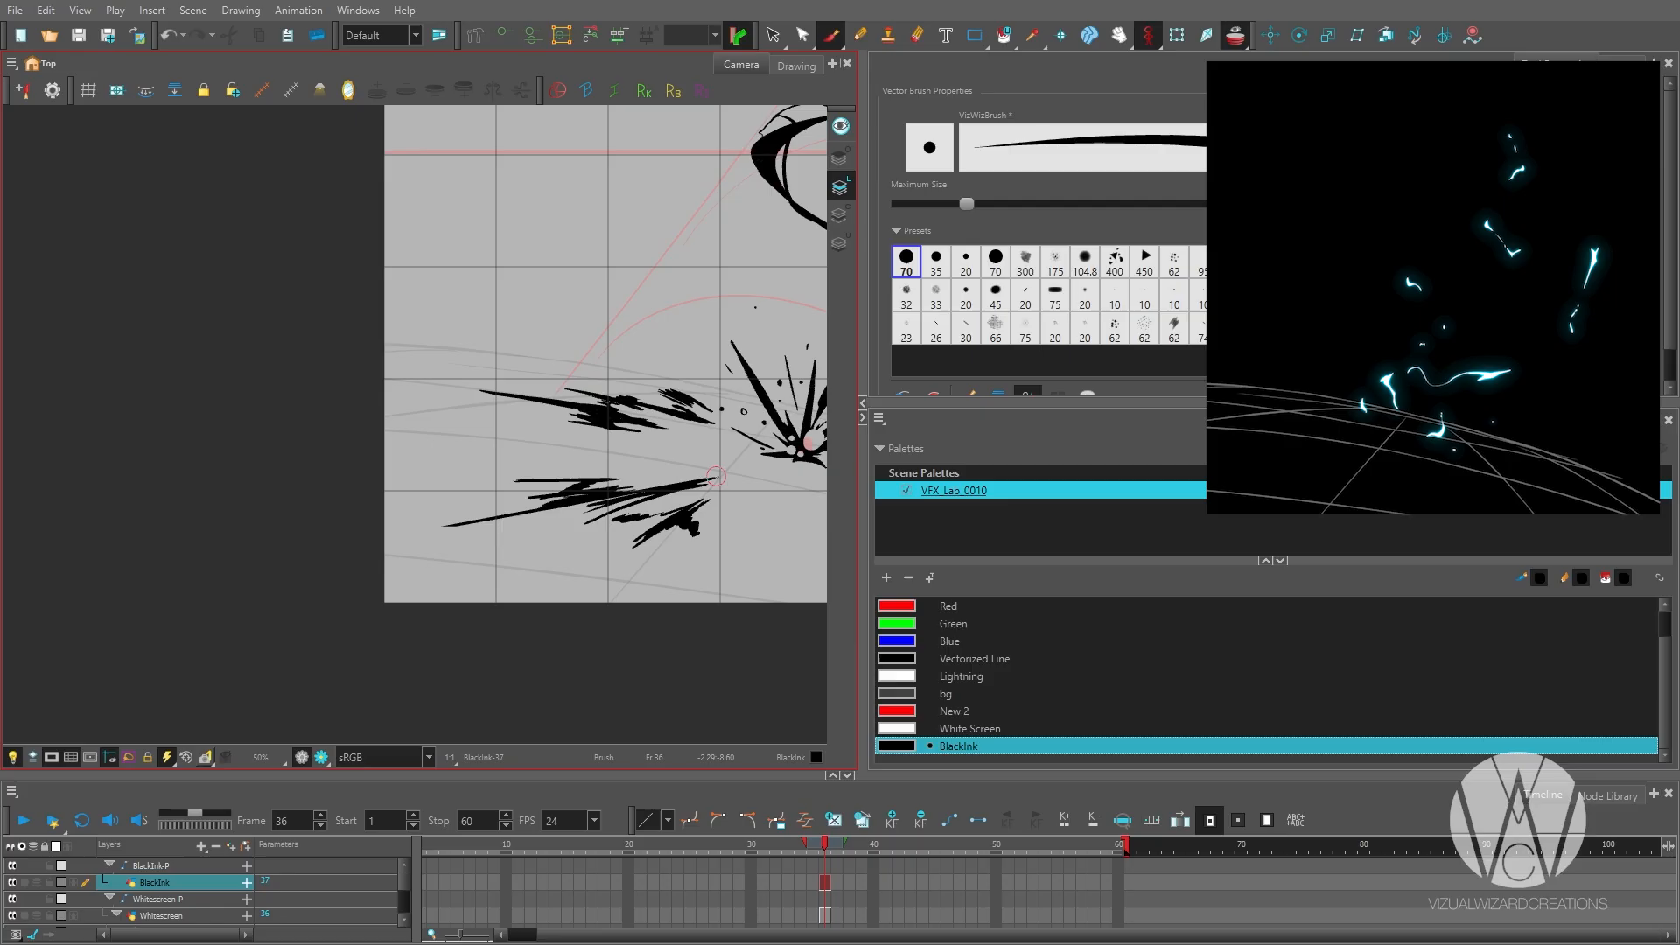
Build up dense streaks and a long thin line to the right of the impact, then erase rough edges.
key("1")
mouse_move(814, 475)
left_mouse_down()
mouse_move(540, 516)
mouse_move(547, 540)
left_mouse_up()
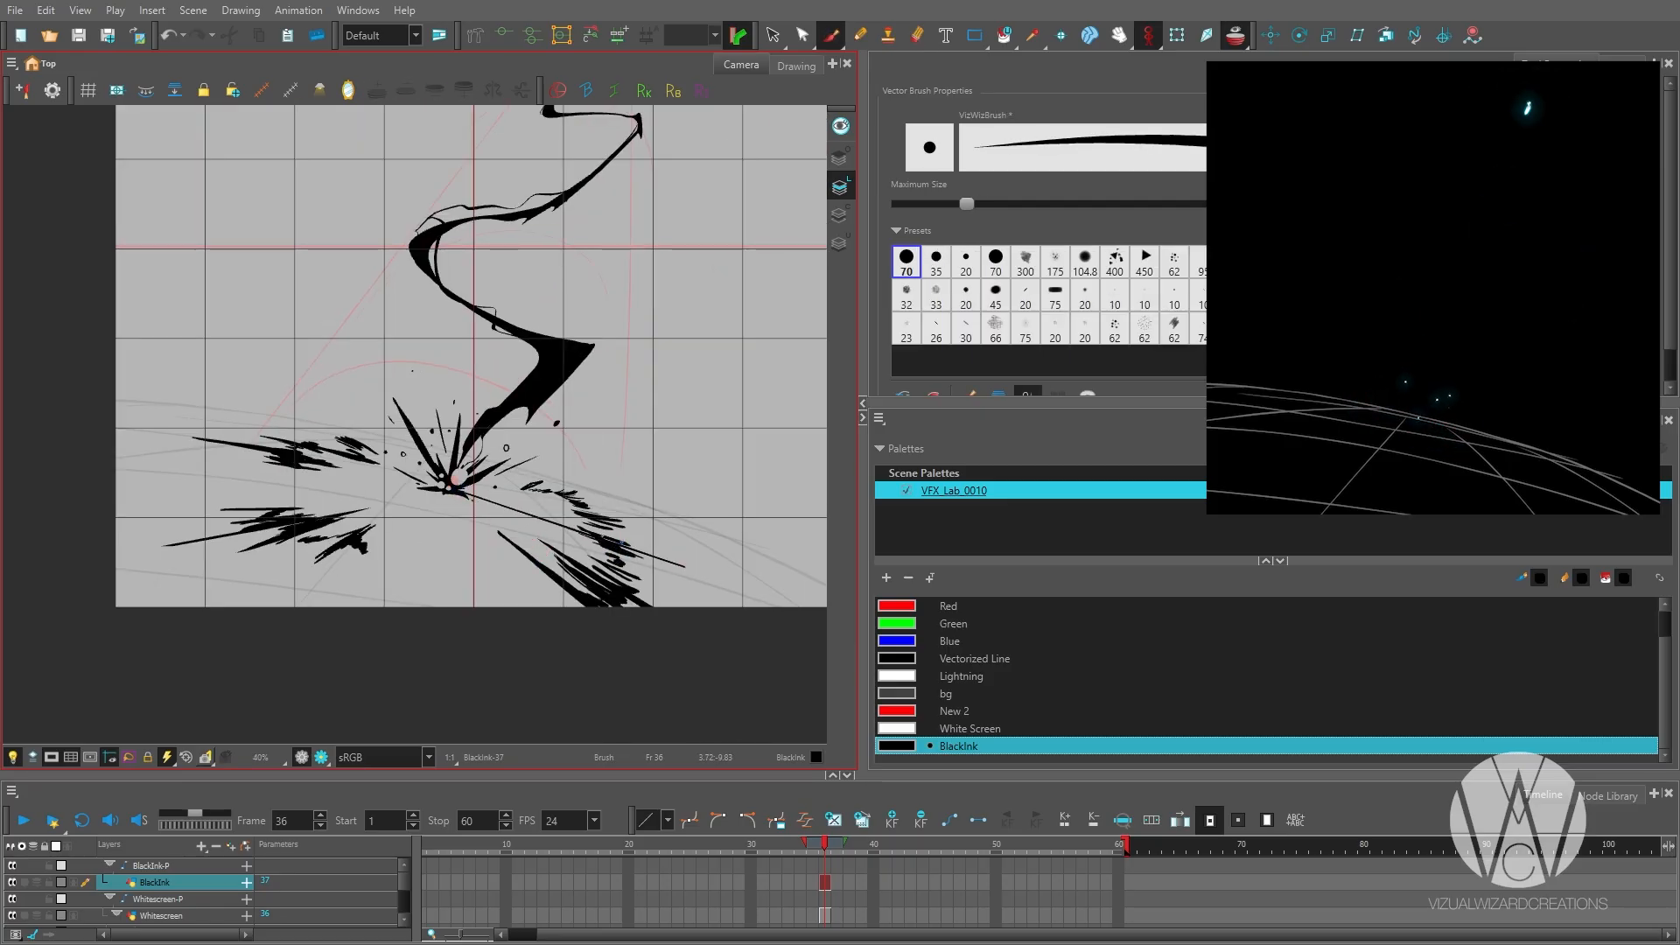
key("2")
key("2")
left_click_drag(483, 520, 557, 534)
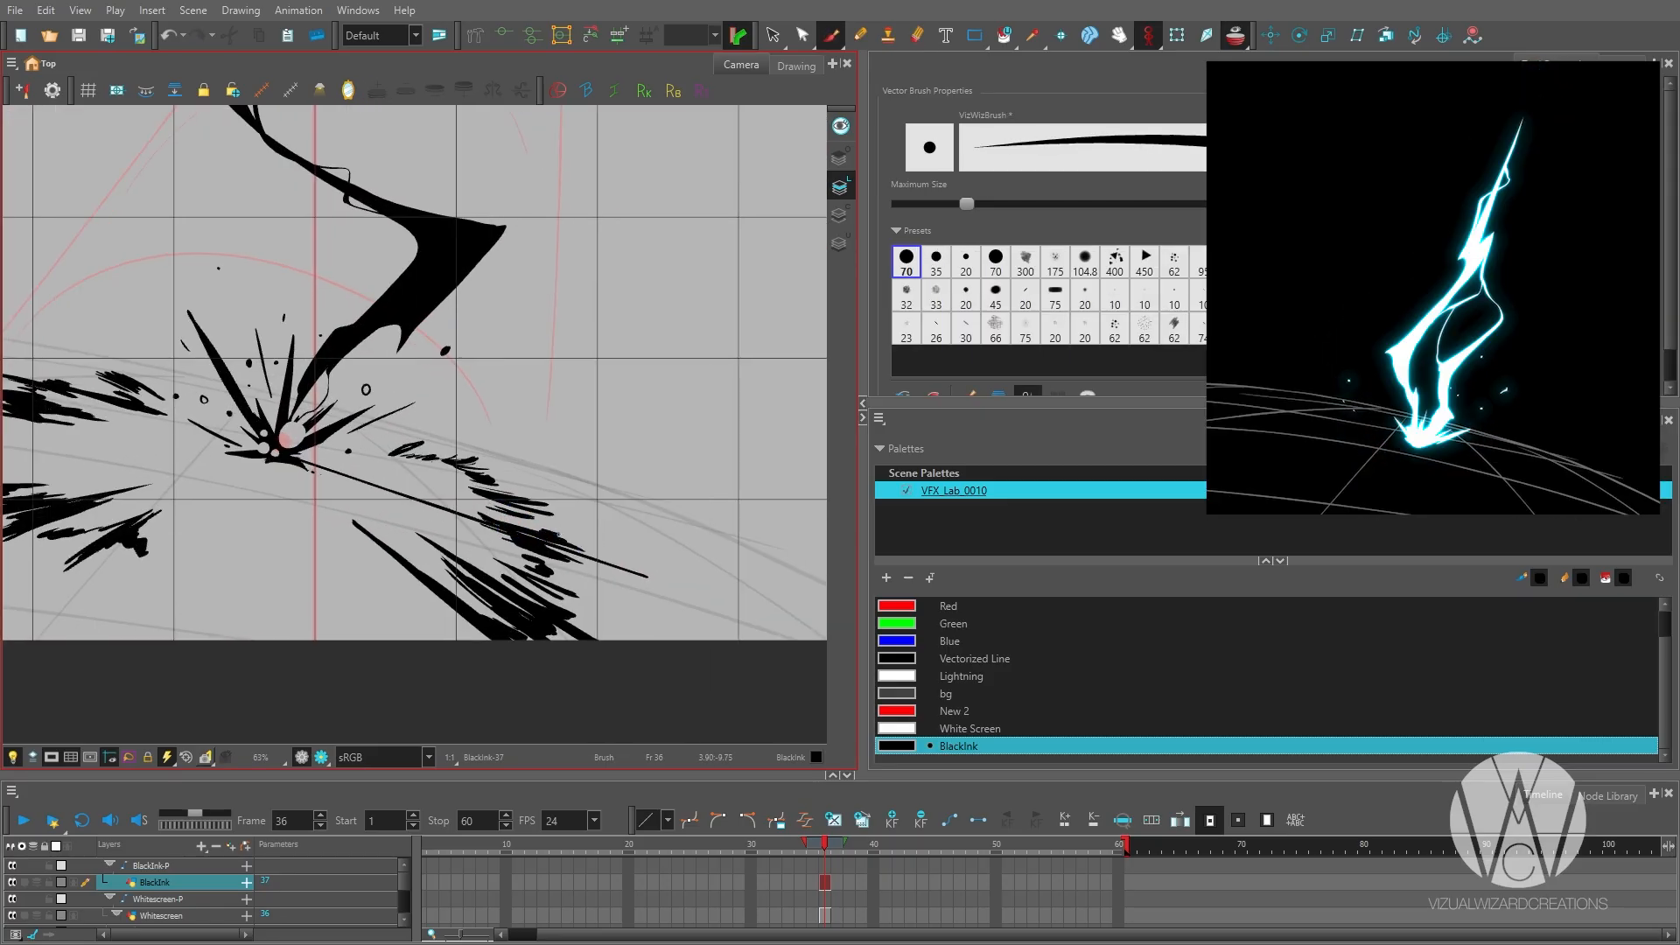
left_click_drag(538, 593, 606, 606)
mouse_move(446, 486)
left_mouse_down()
mouse_move(618, 574)
mouse_move(760, 492)
left_mouse_up()
key("e")
mouse_move(710, 458)
left_mouse_down()
mouse_move(751, 449)
mouse_move(689, 454)
left_mouse_up()
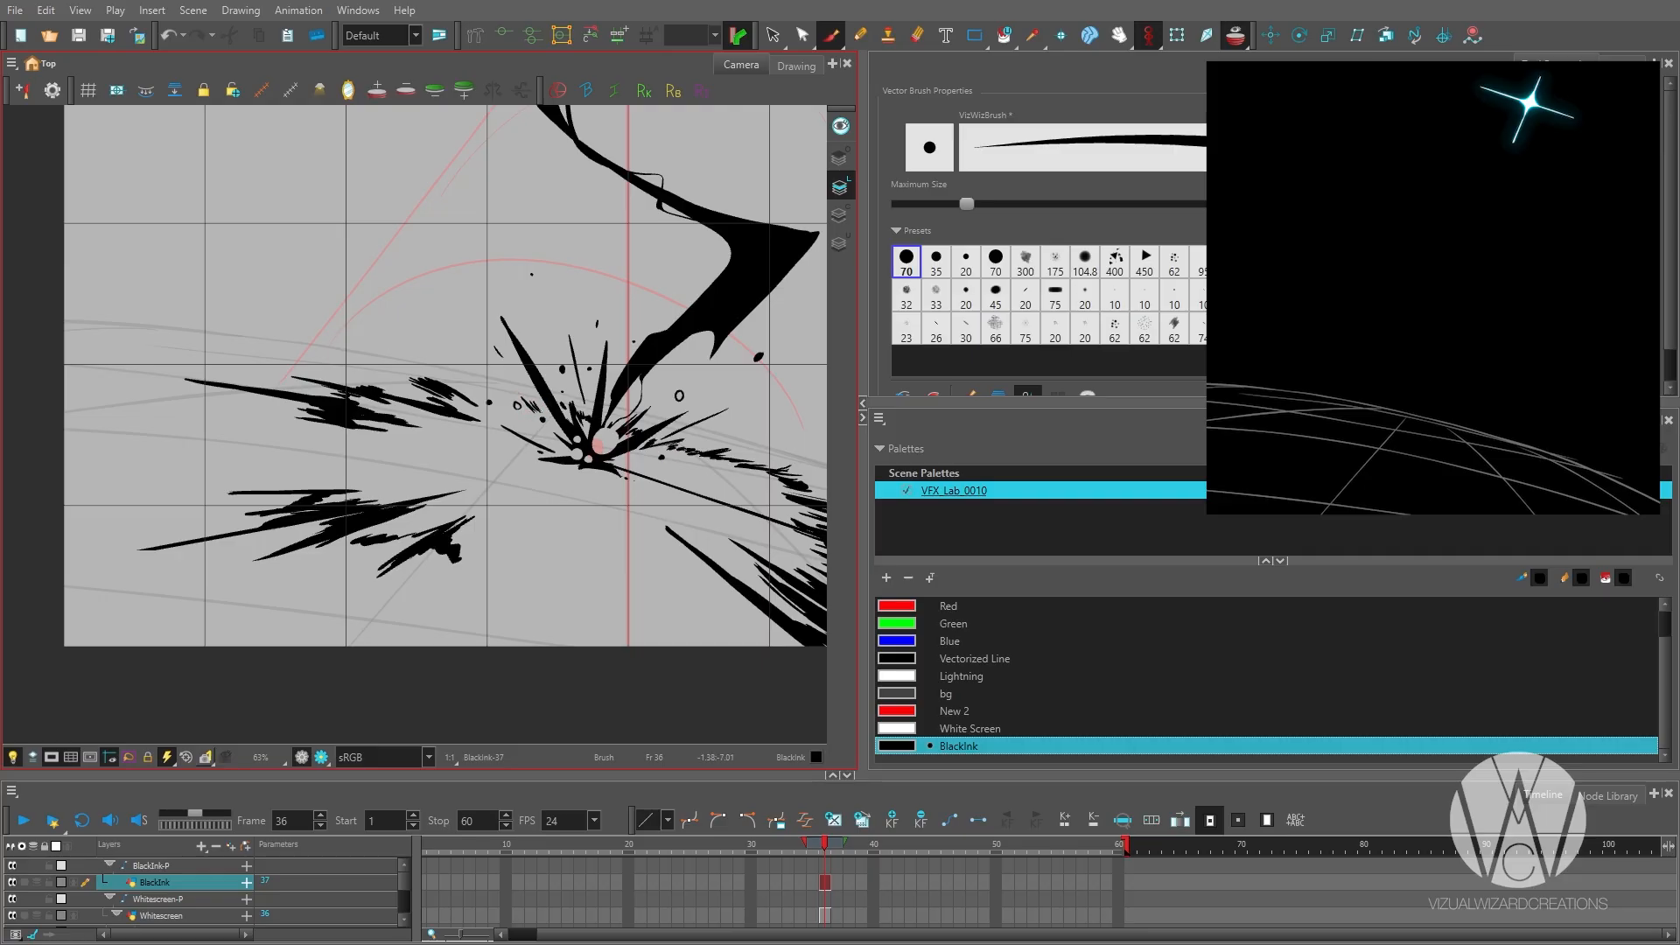
Draw a small jagged streak cluster in the foreground below the impact point on frame 36.
key("1")
key("1")
key("2")
key("2")
left_click_drag(476, 500, 421, 599)
key("1")
key("1")
key("1")
key("1")
key("2")
key("2")
key("2")
key("e")
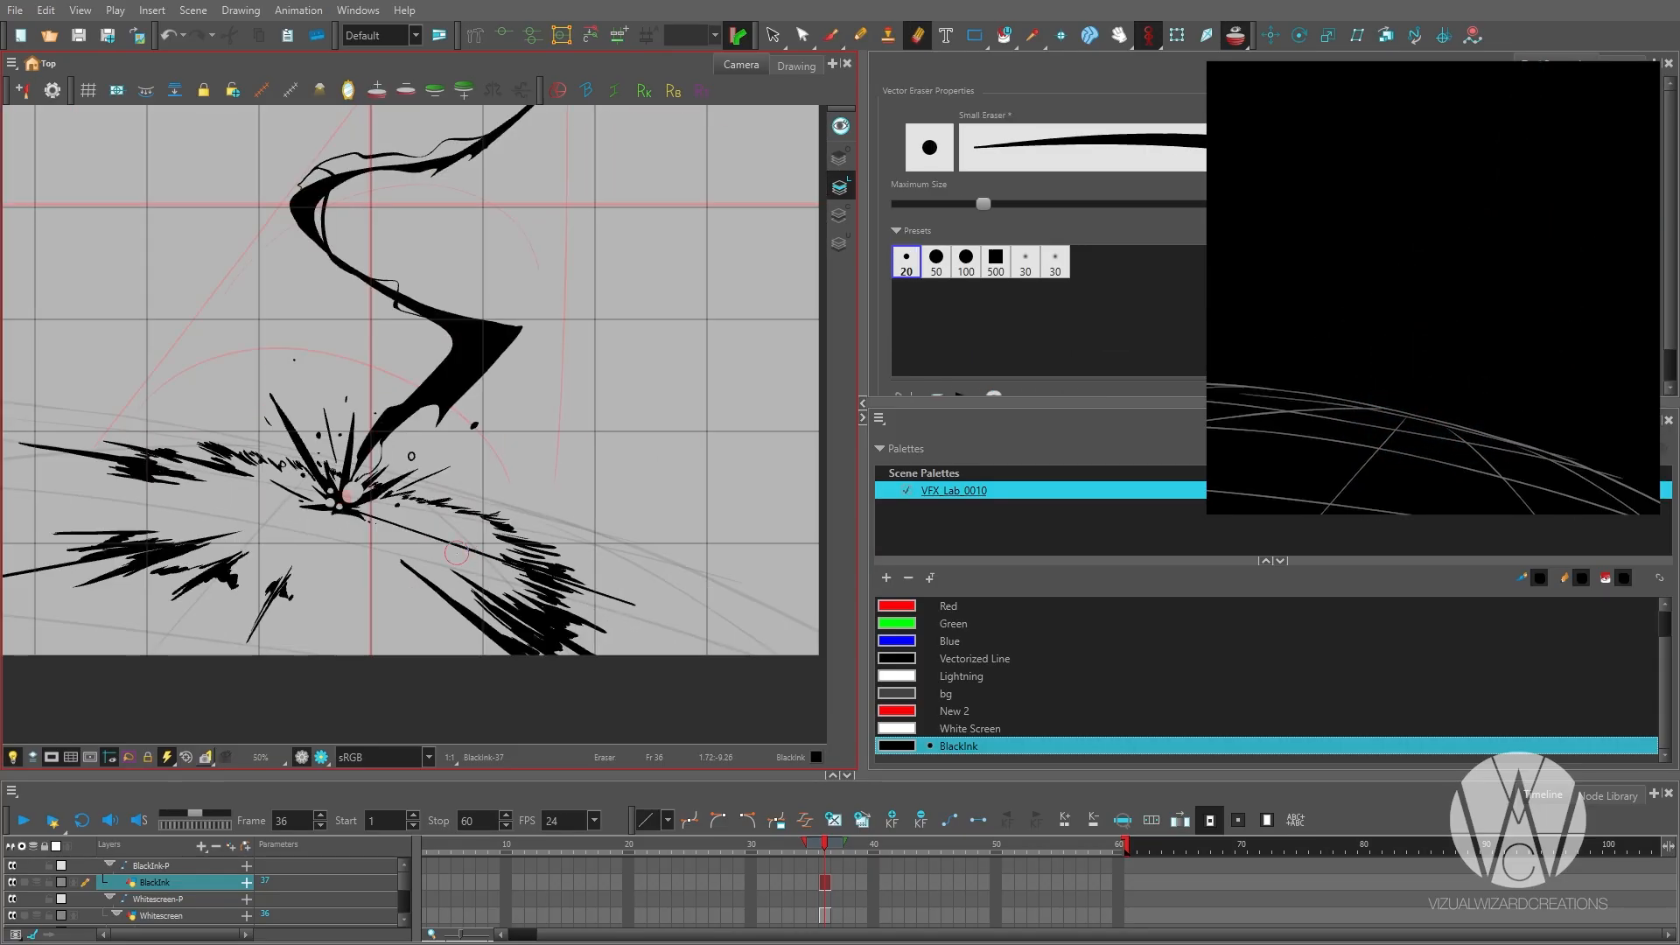
Add long streaks around the impact point and clean up the ink beside it on frame 36.
left_click_drag(339, 506, 42, 443)
key("1")
left_click_drag(284, 490, 219, 617)
key("2")
key("e")
left_click_drag(481, 497, 412, 464)
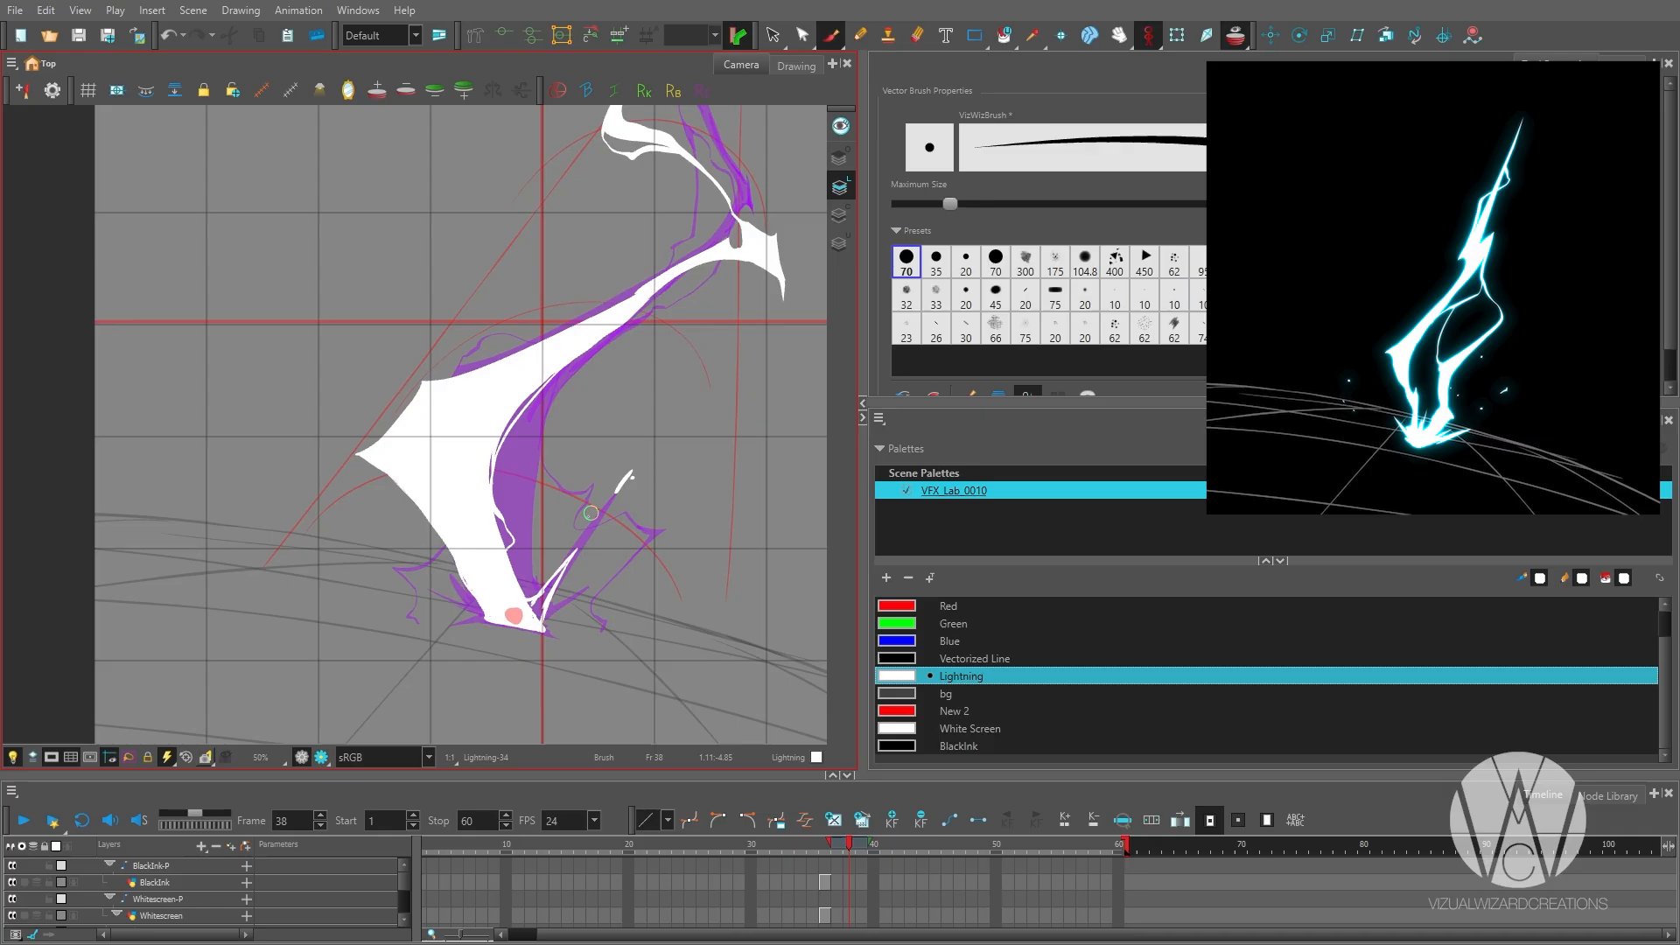
Draw detached spark fragments and a short spike to the right of the lightning's base on frame 38.
left_click_drag(569, 535, 567, 539)
left_click_drag(628, 566, 615, 573)
left_click_drag(546, 624, 596, 602)
left_click_drag(596, 602, 557, 628)
key("g")
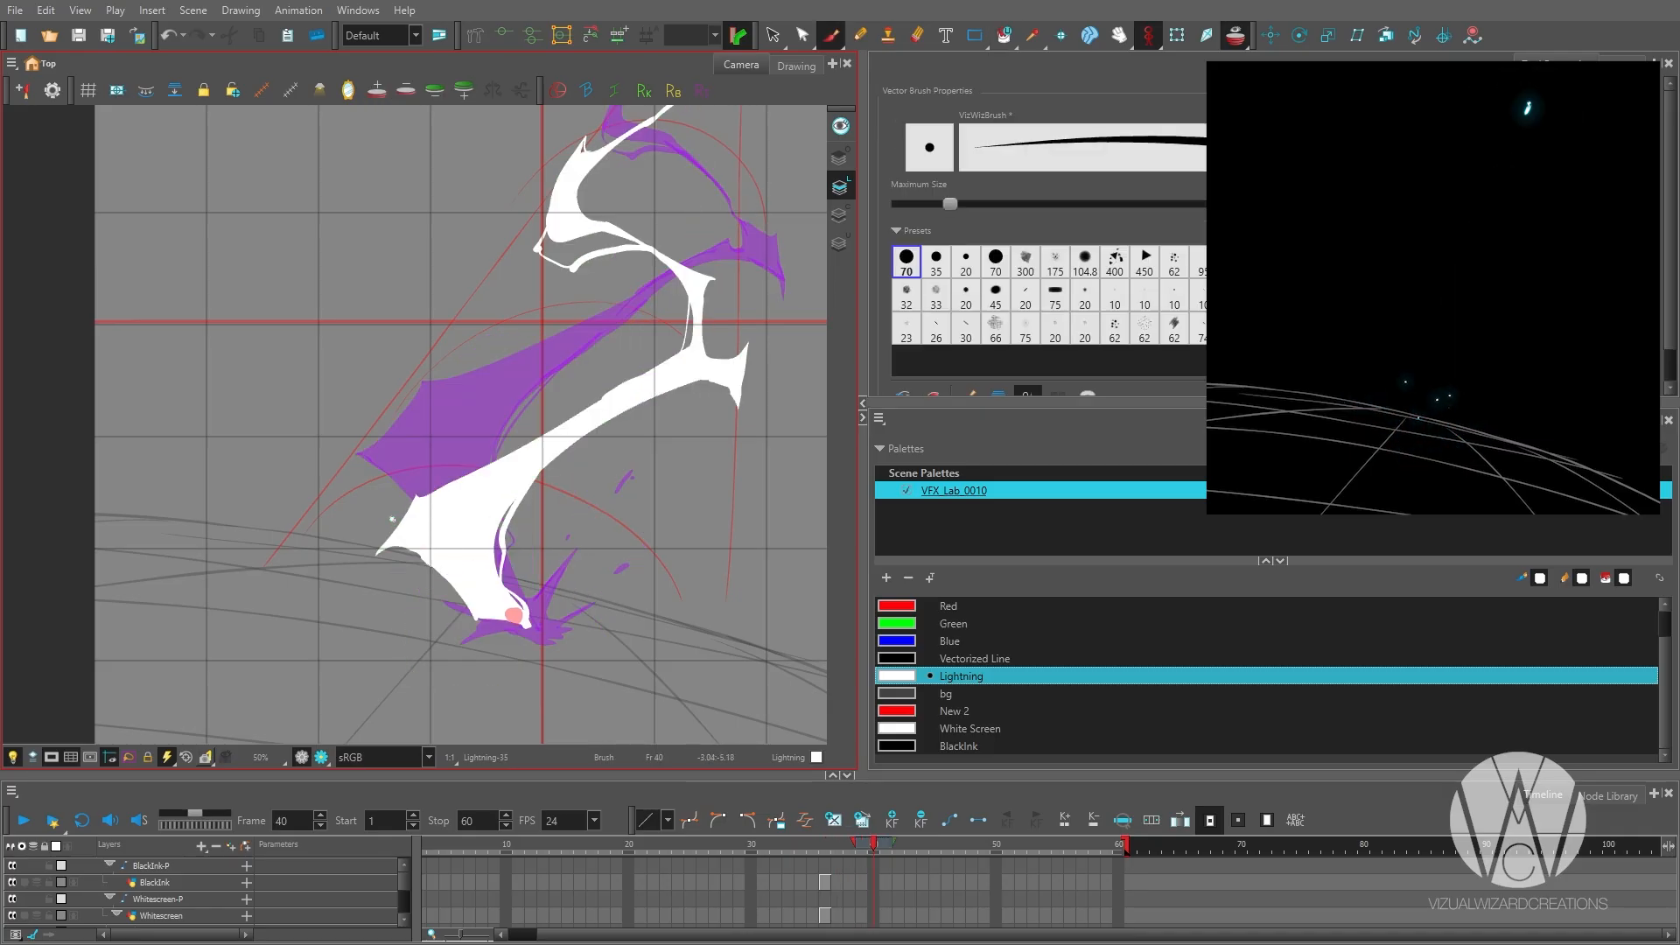
Place small spark dots on either side of the bolt on the drawings around frame 40.
key("g")
left_click(379, 508)
key("g")
left_click(377, 508)
key("f")
left_click(639, 459)
key("g")
Flip back and forth through the lightning drawings around frames 38 to 42 to check how the spark fragments travel.
key("f")
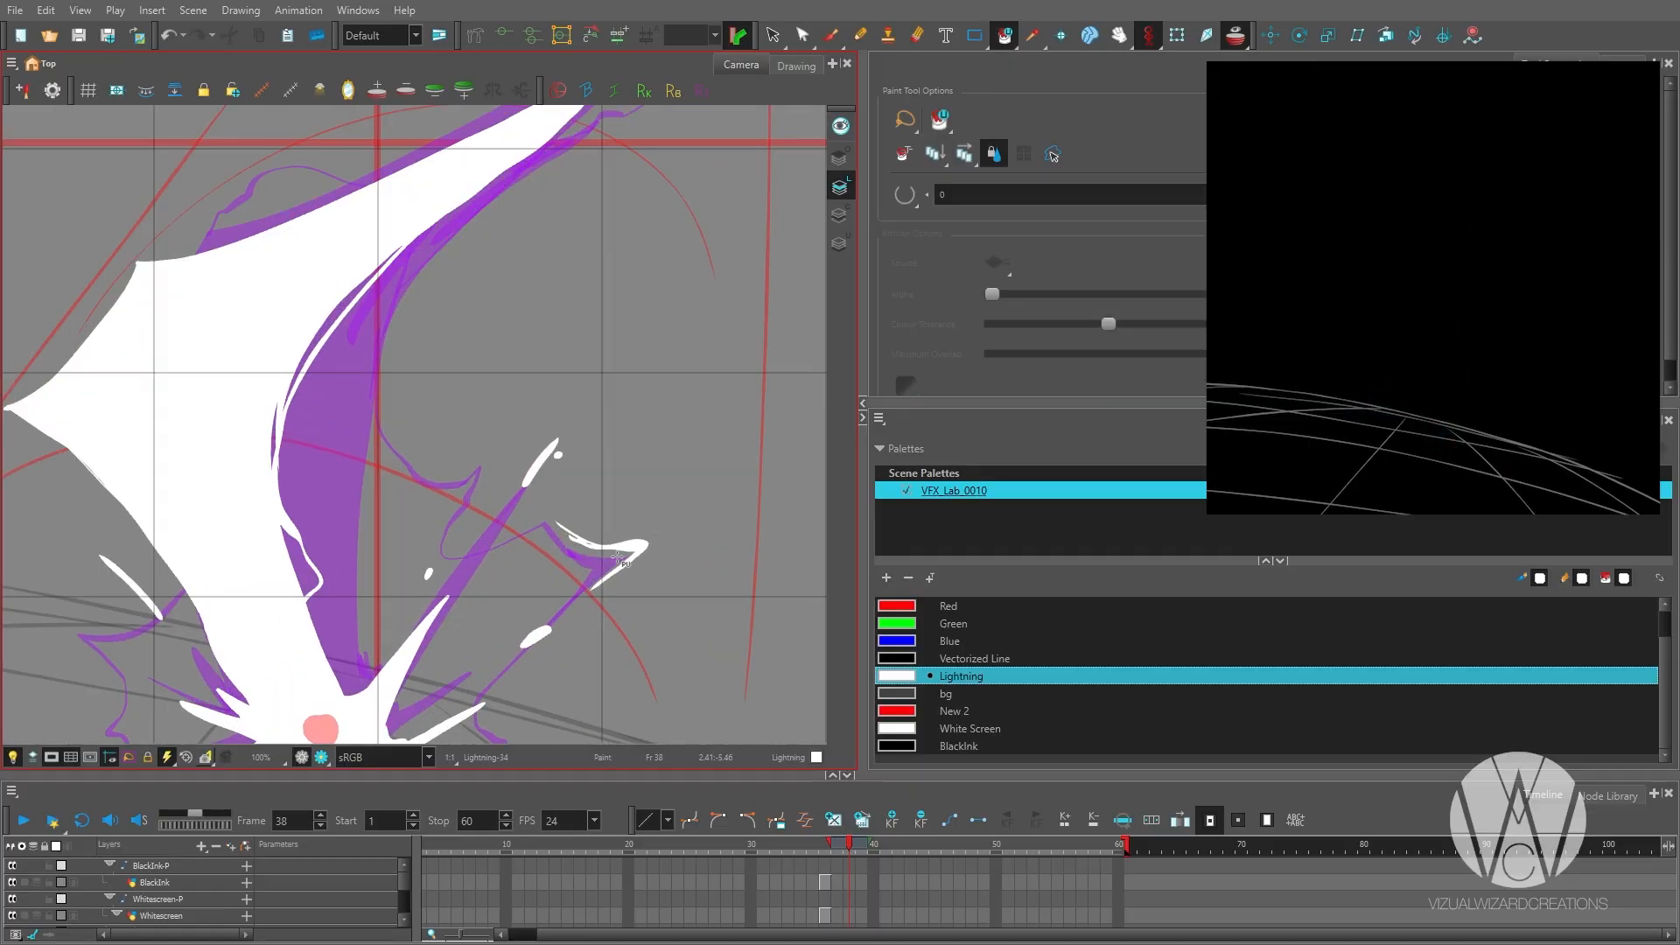
key("g")
key("f")
key("g")
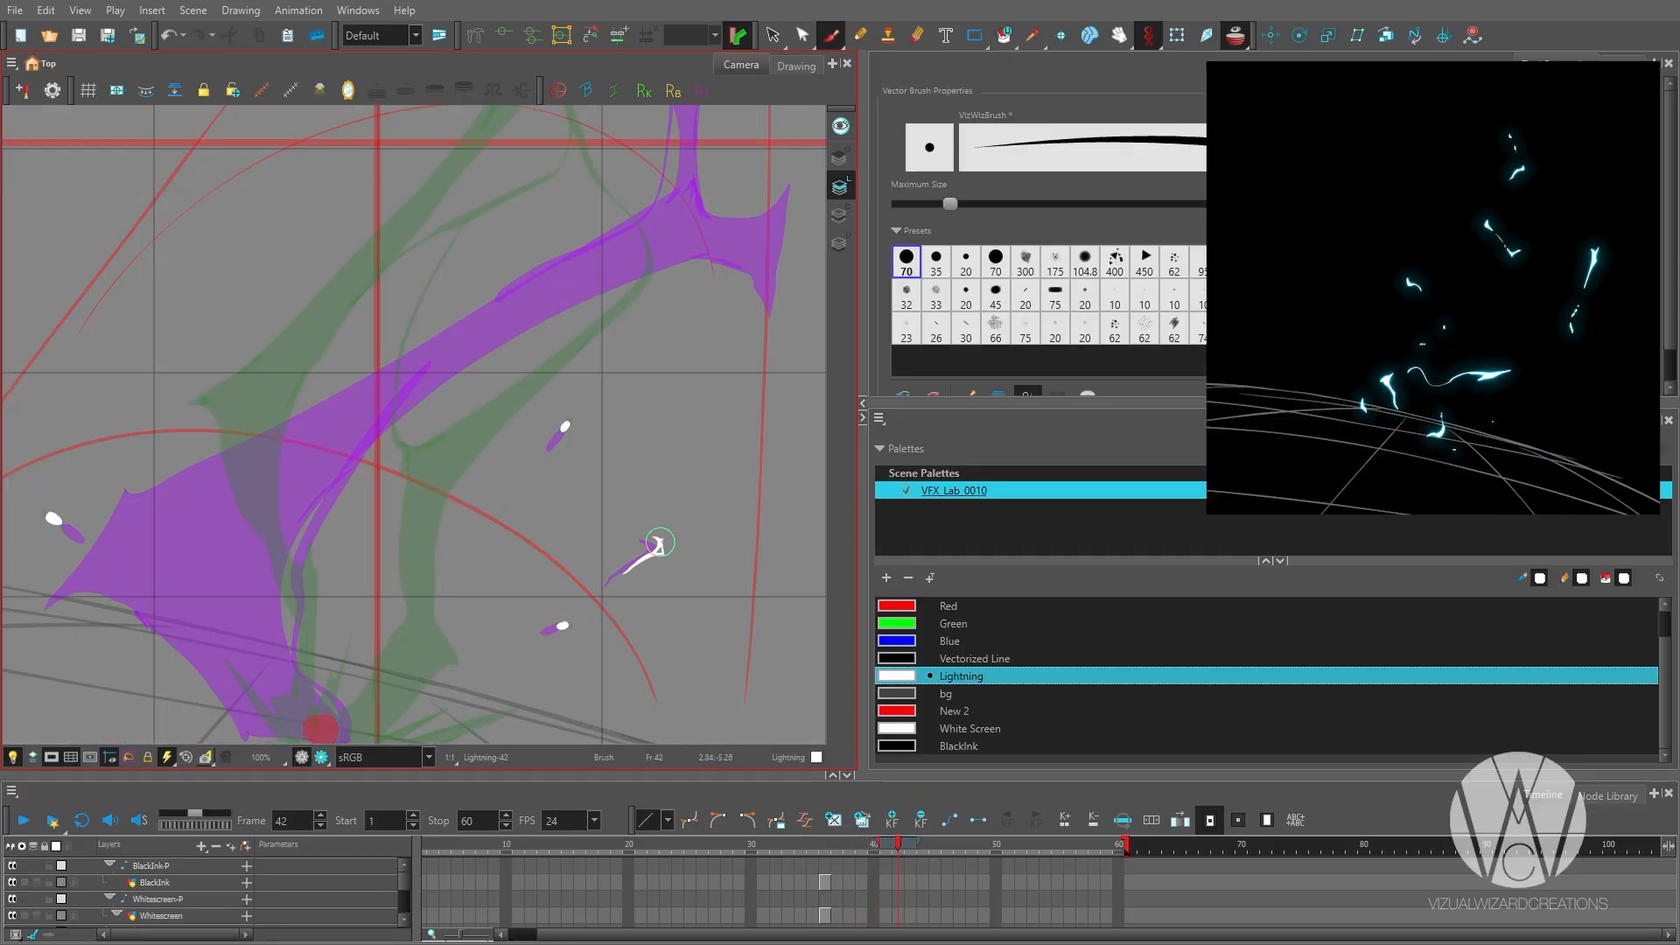
key("f")
key("g")
key("f")
key("g")
key("g")
key("g")
key("g")
key("g")
key("g")
key("g")
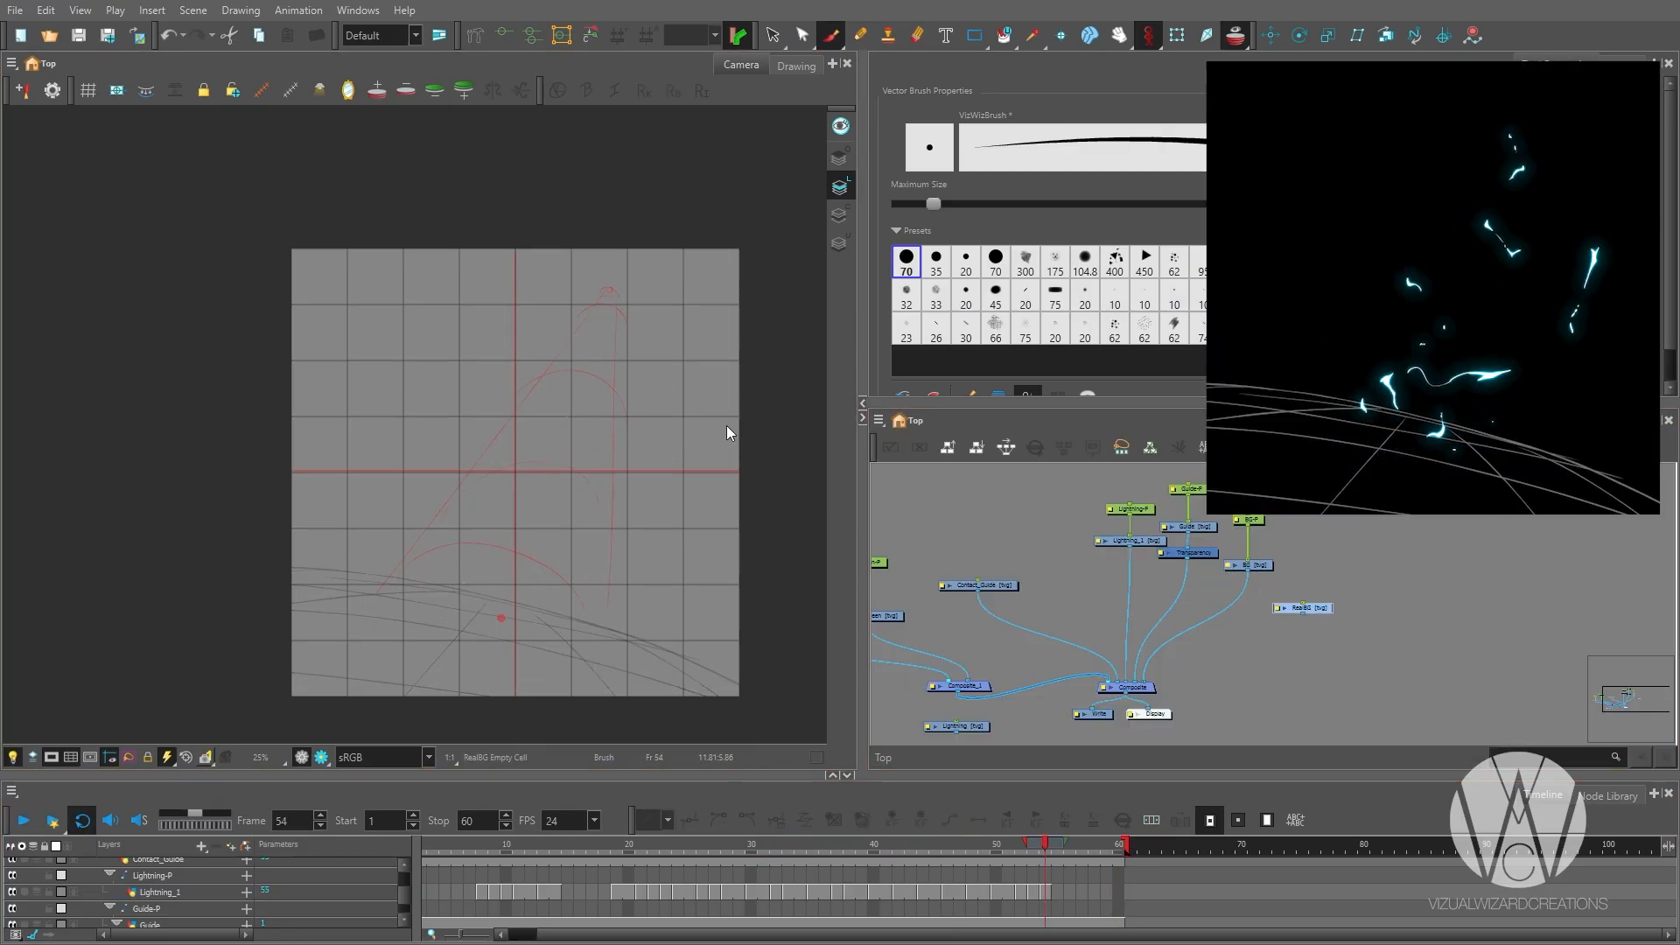
Give the RealBG drawing node a parent peg and connect it to the Composite node.
left_click(1305, 575)
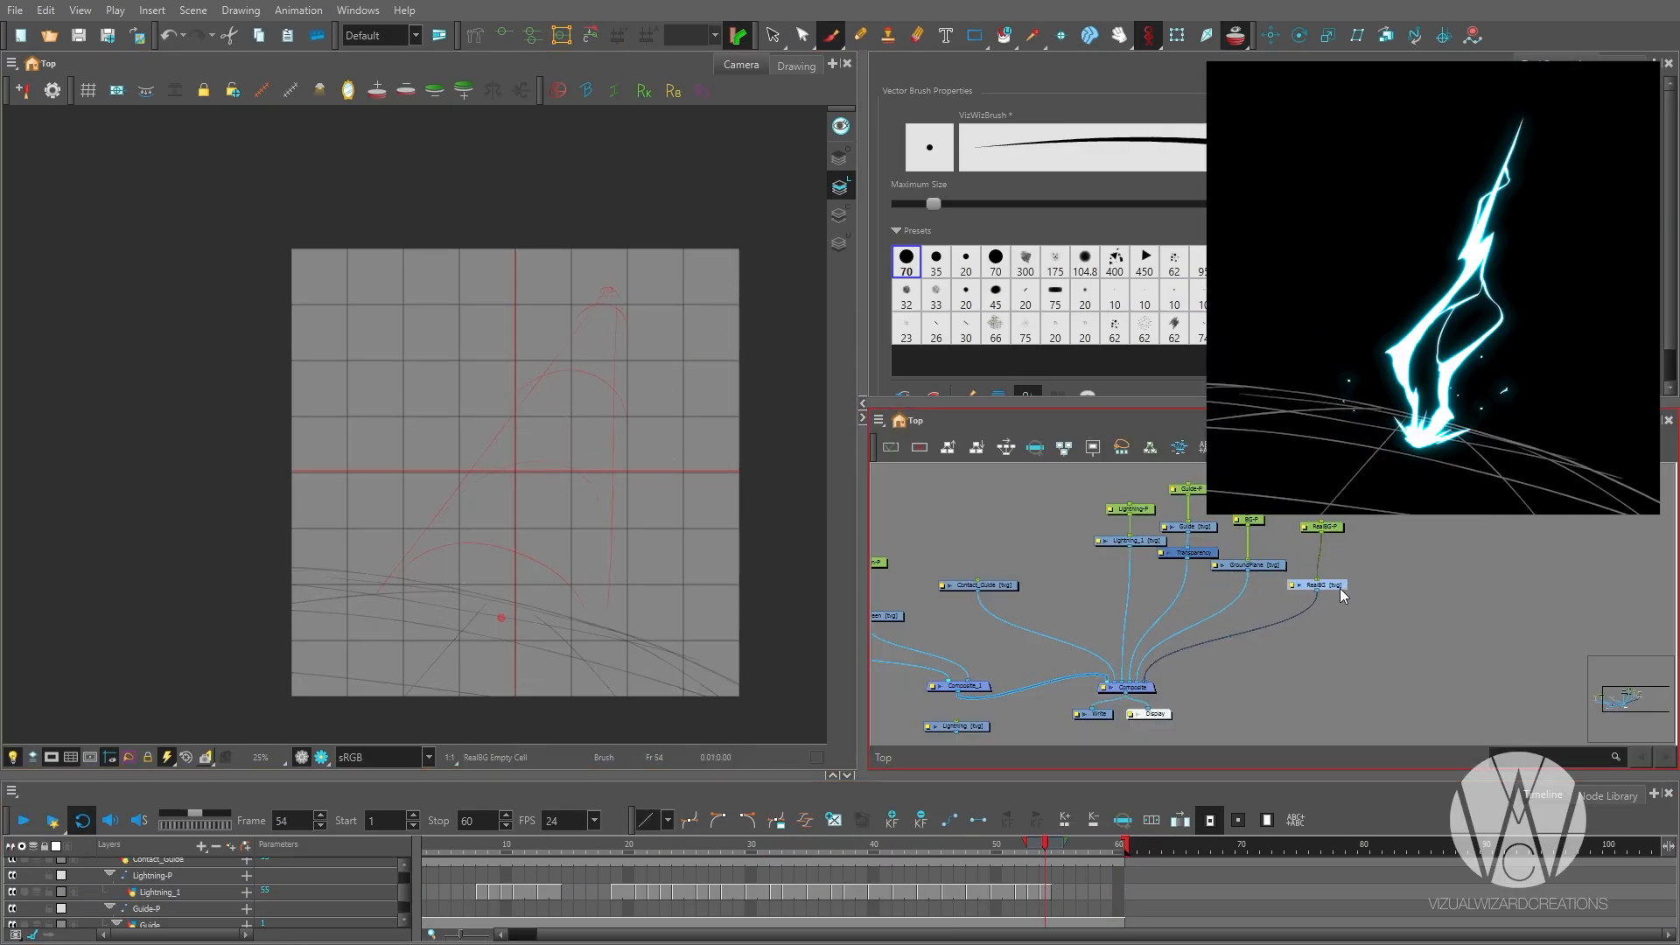